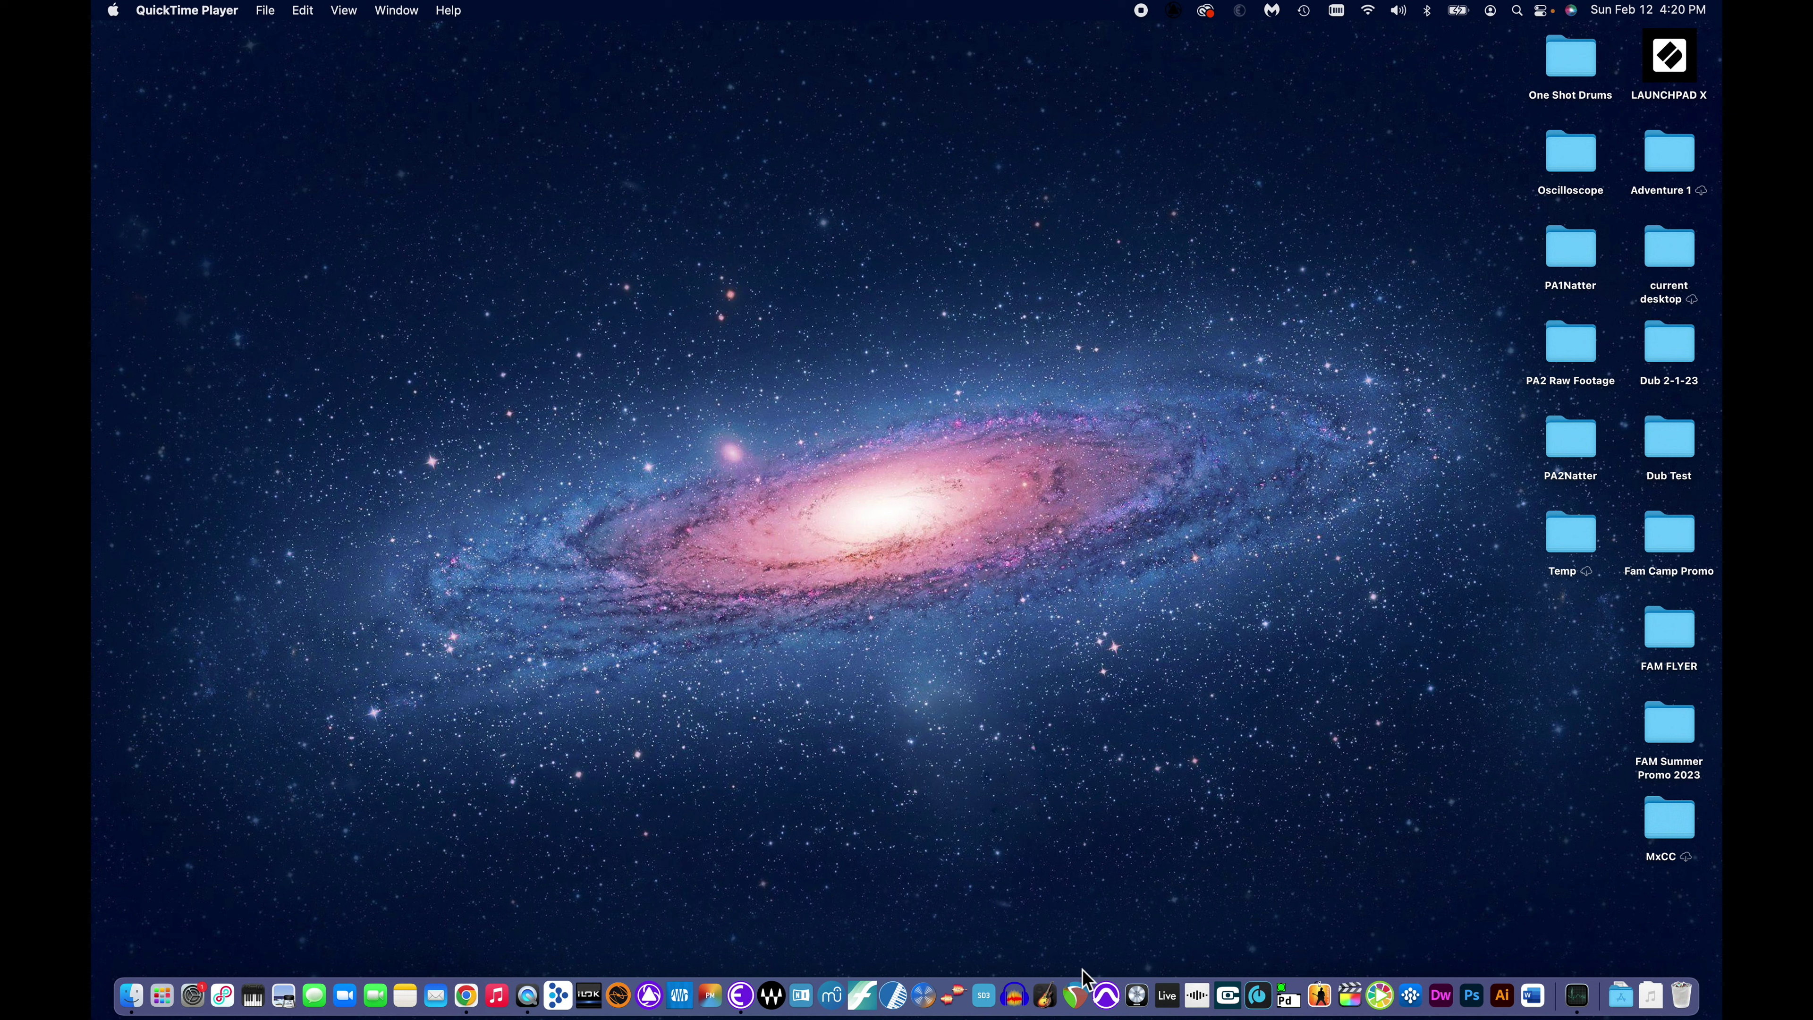
Start Pro Tools from its Dock icon.
left_click(1106, 995)
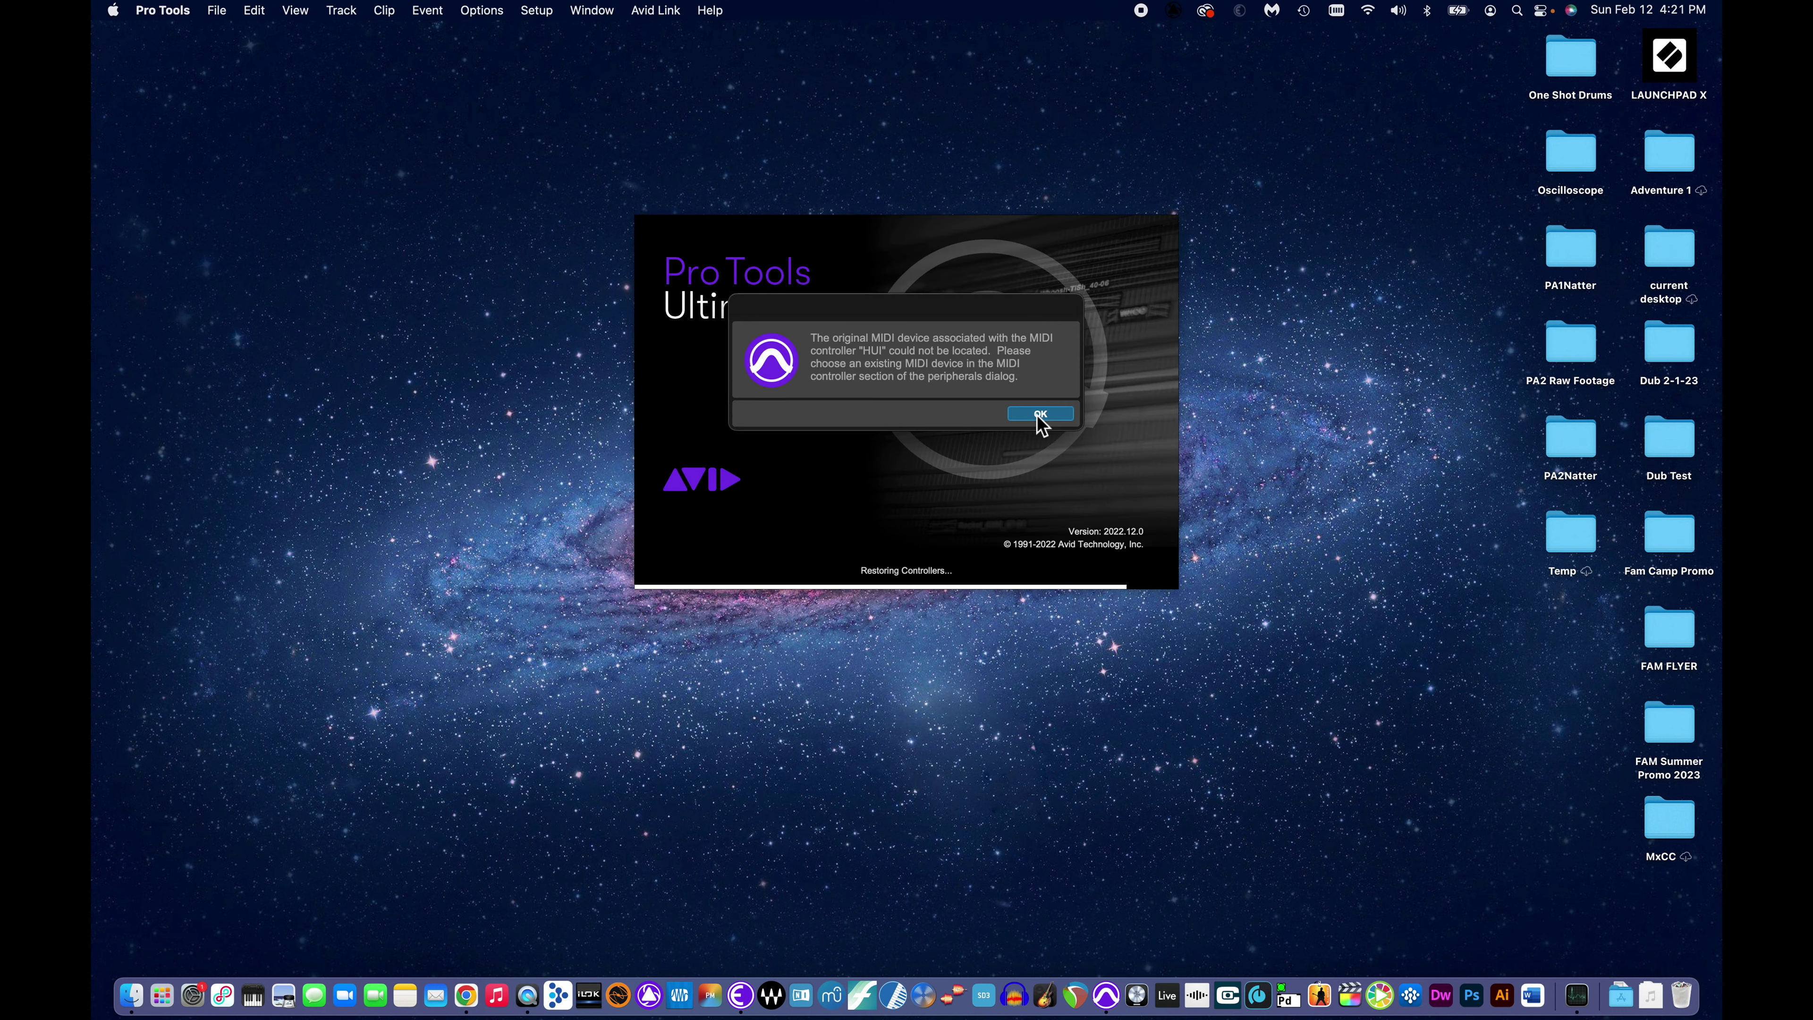
Dismiss the HUI alert and create a new session named PA3Natter on the Desktop.
left_click(1039, 419)
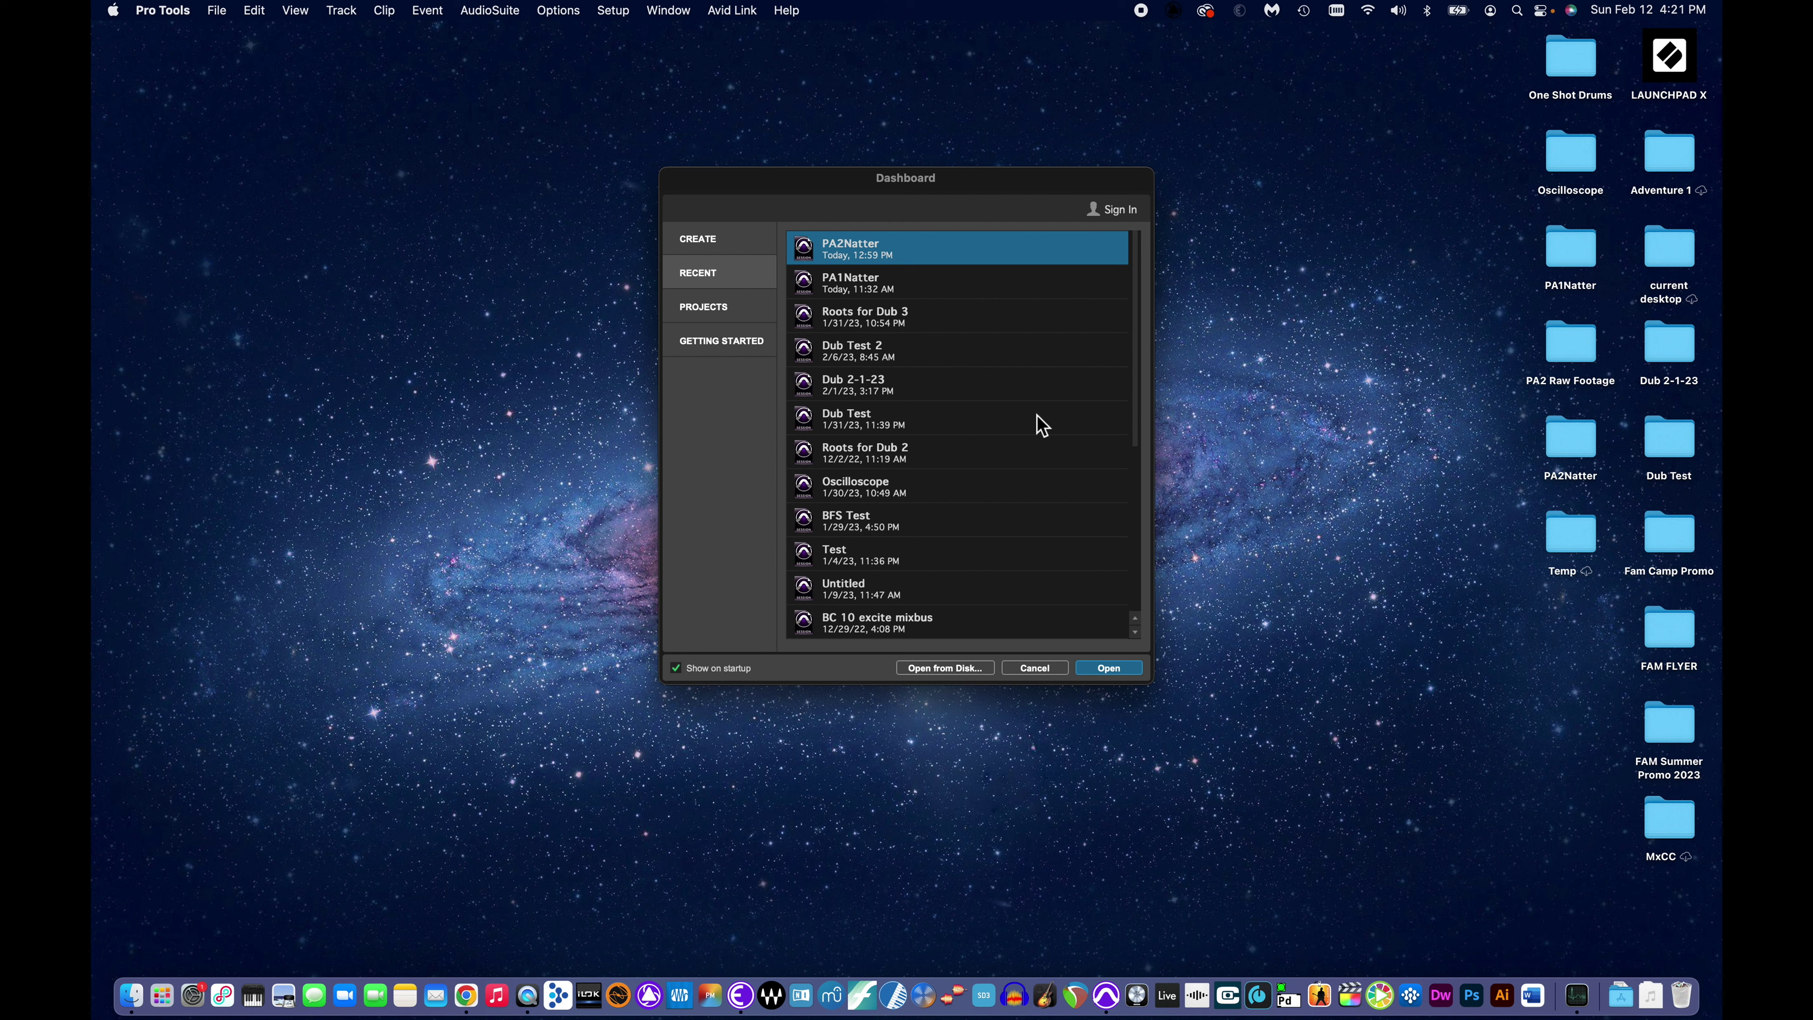
left_click(728, 245)
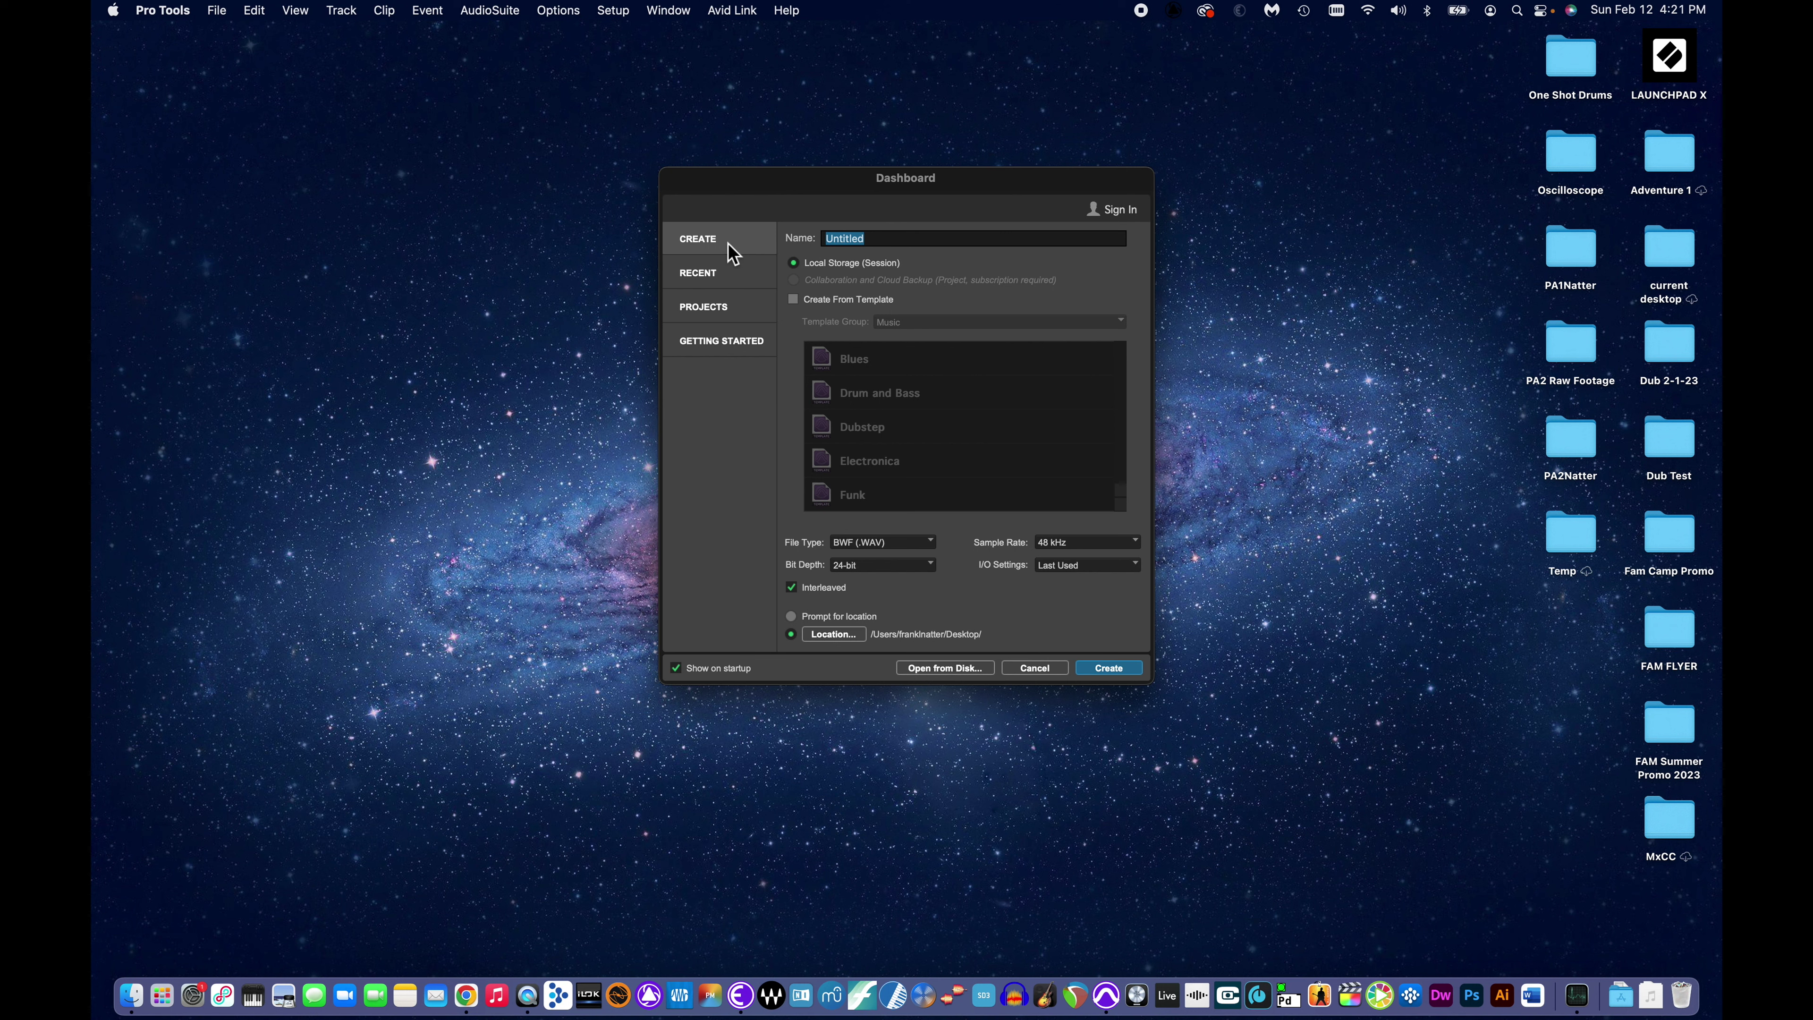
type("PA3Natter")
left_click(1107, 670)
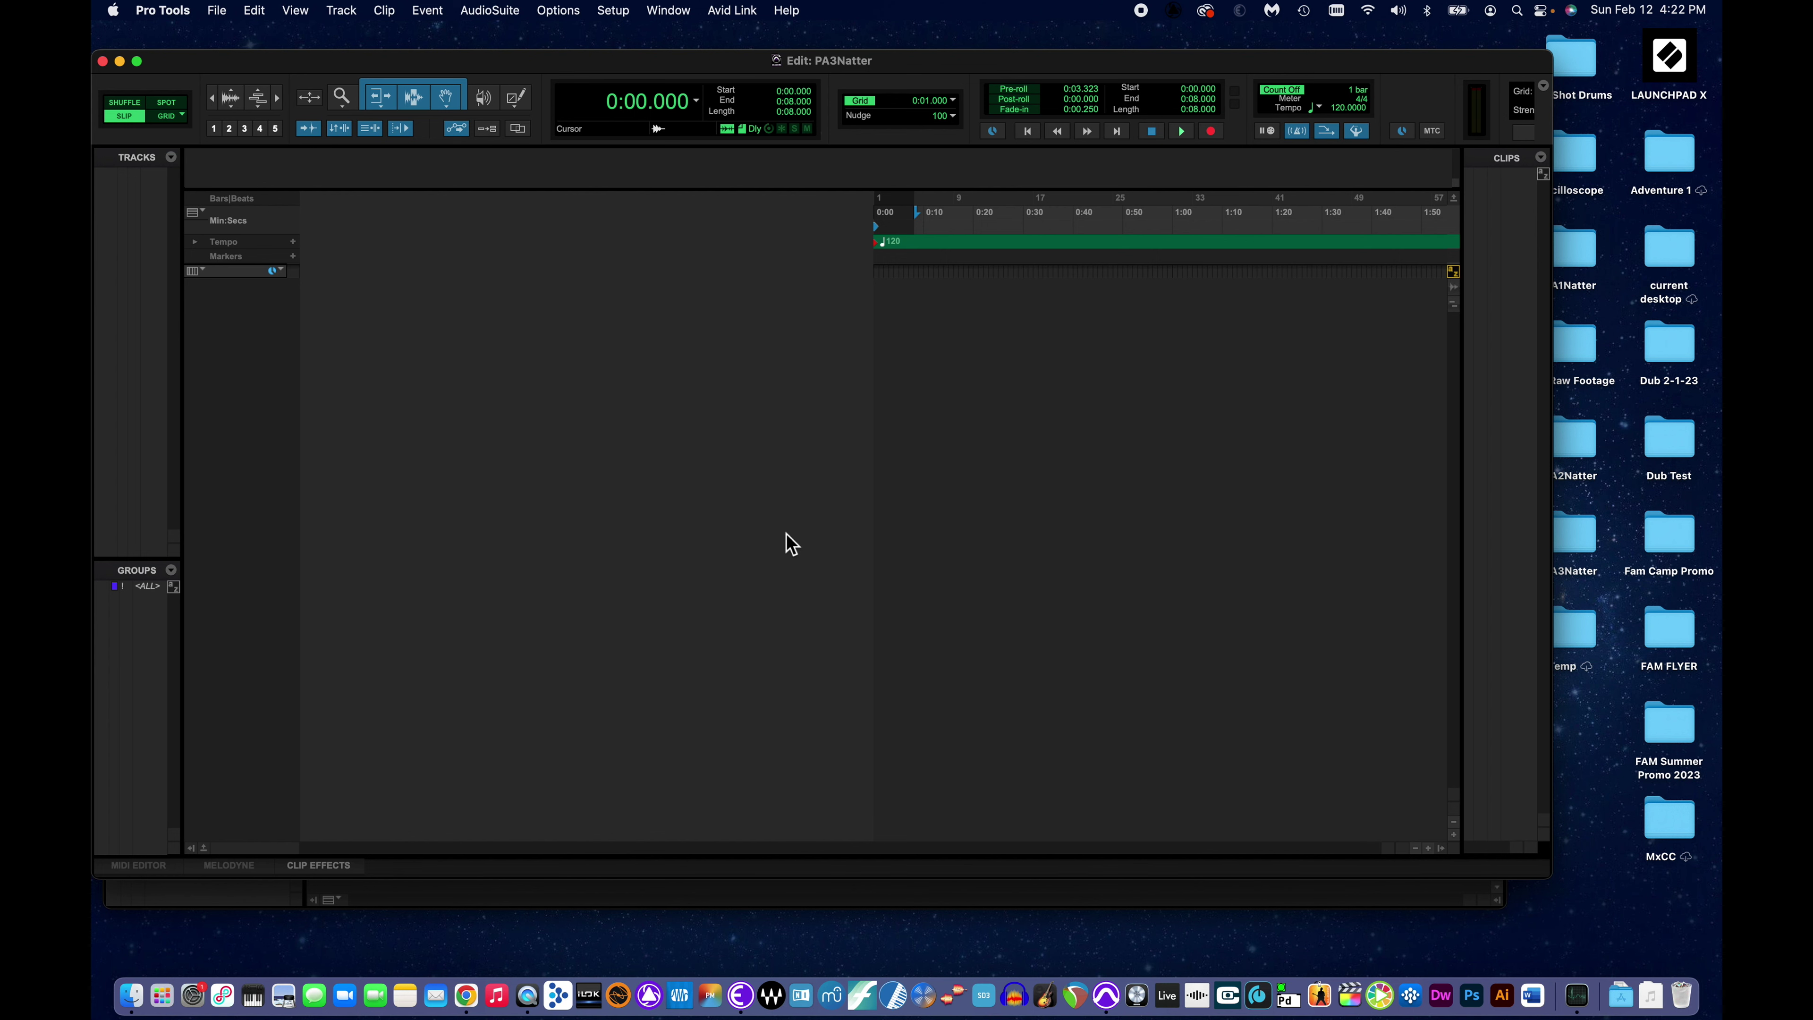
Create a Click 1 track and bring up the Mix window showing it.
left_click_drag(259, 76, 264, 57)
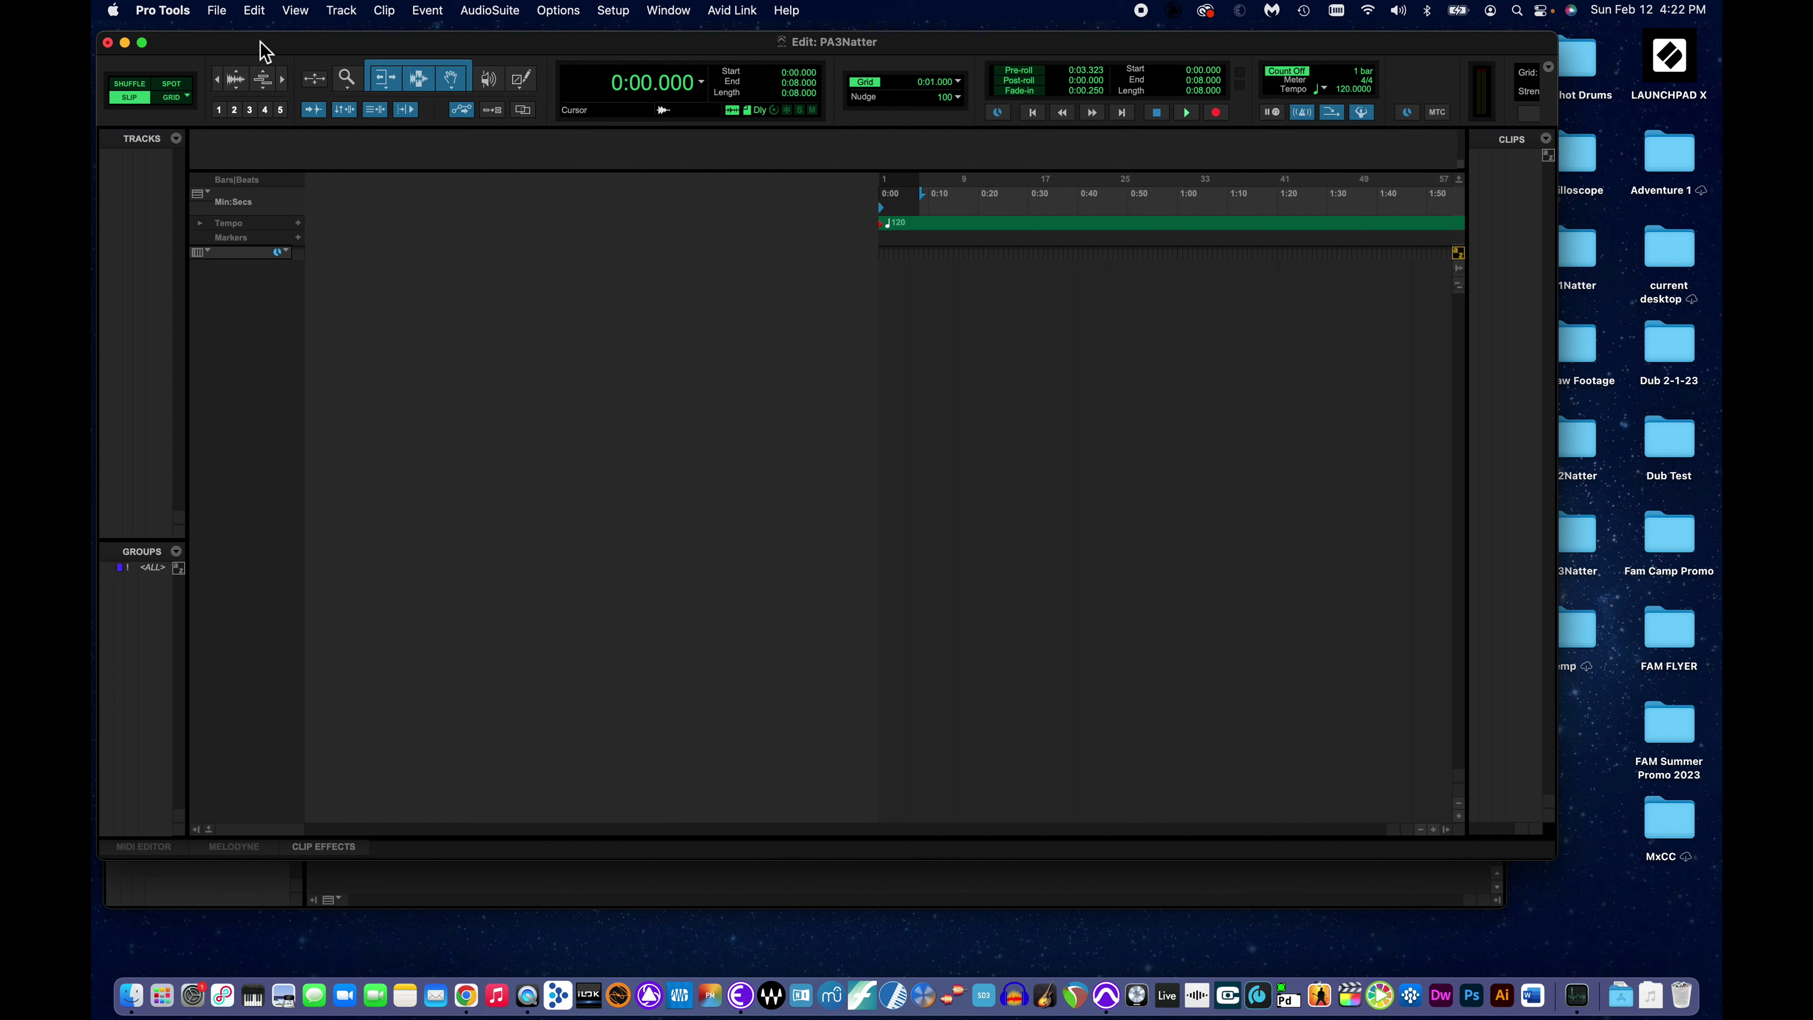
left_click(342, 11)
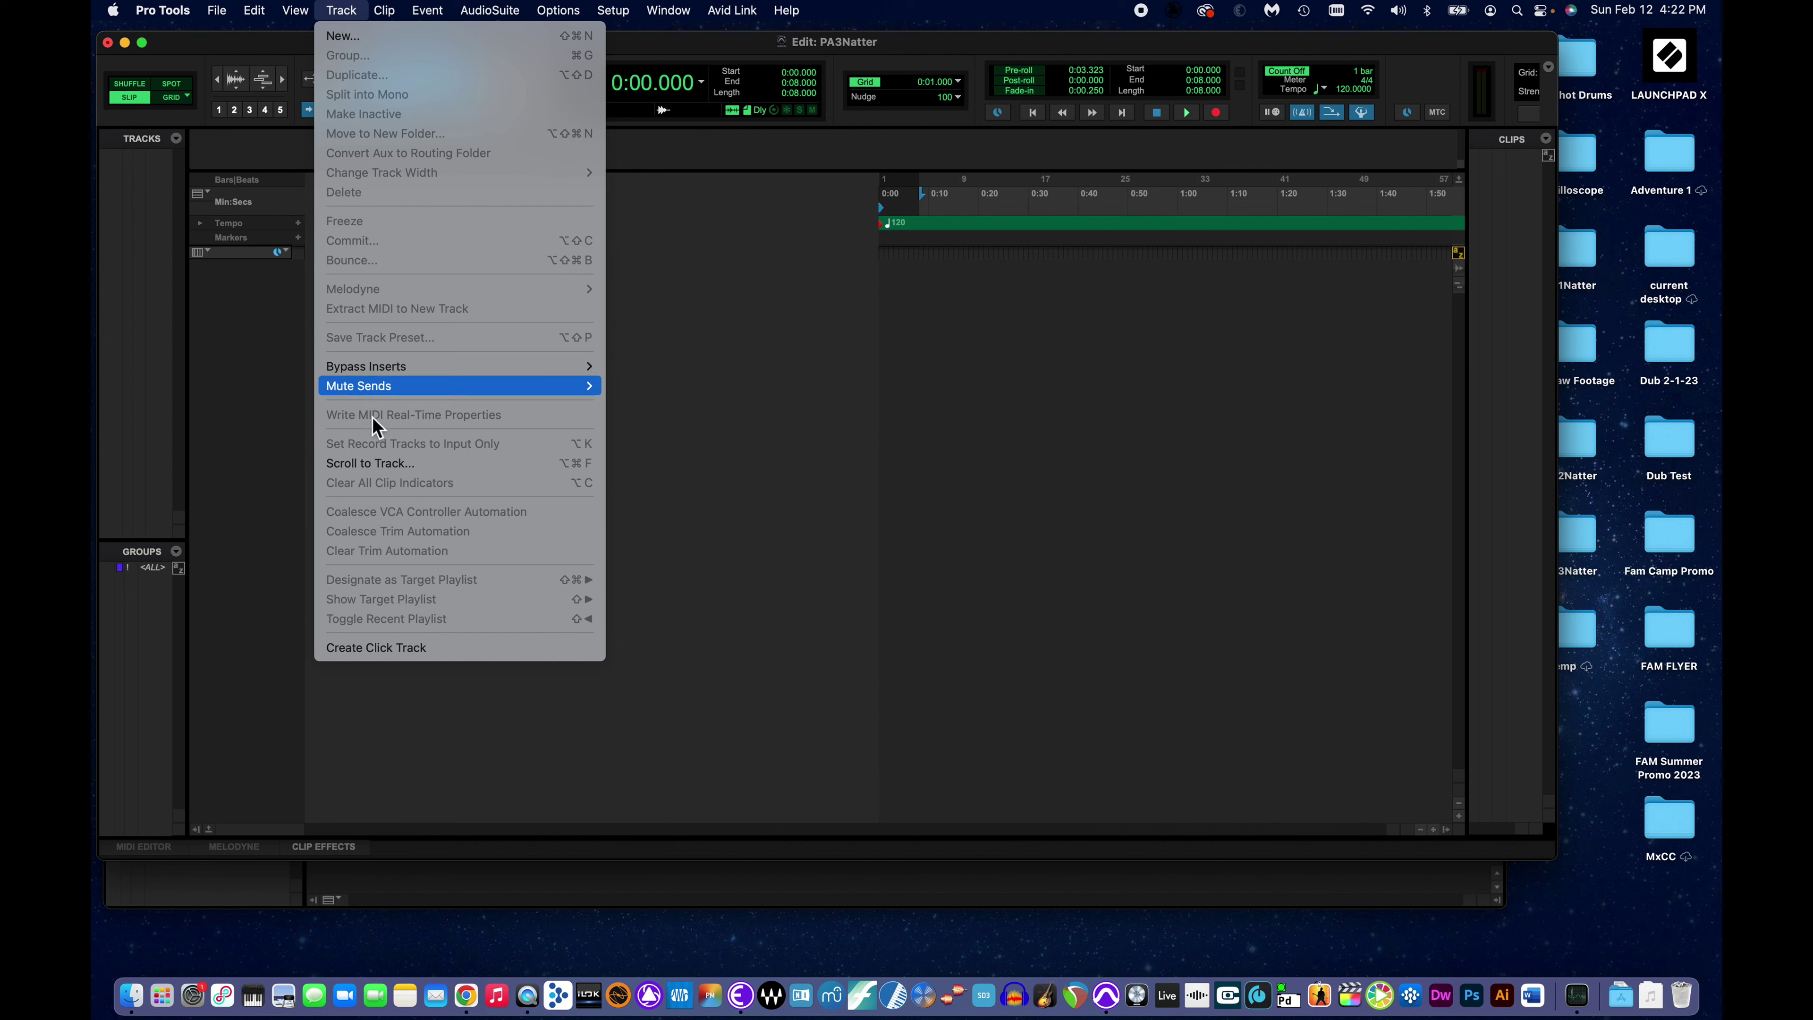
left_click(360, 651)
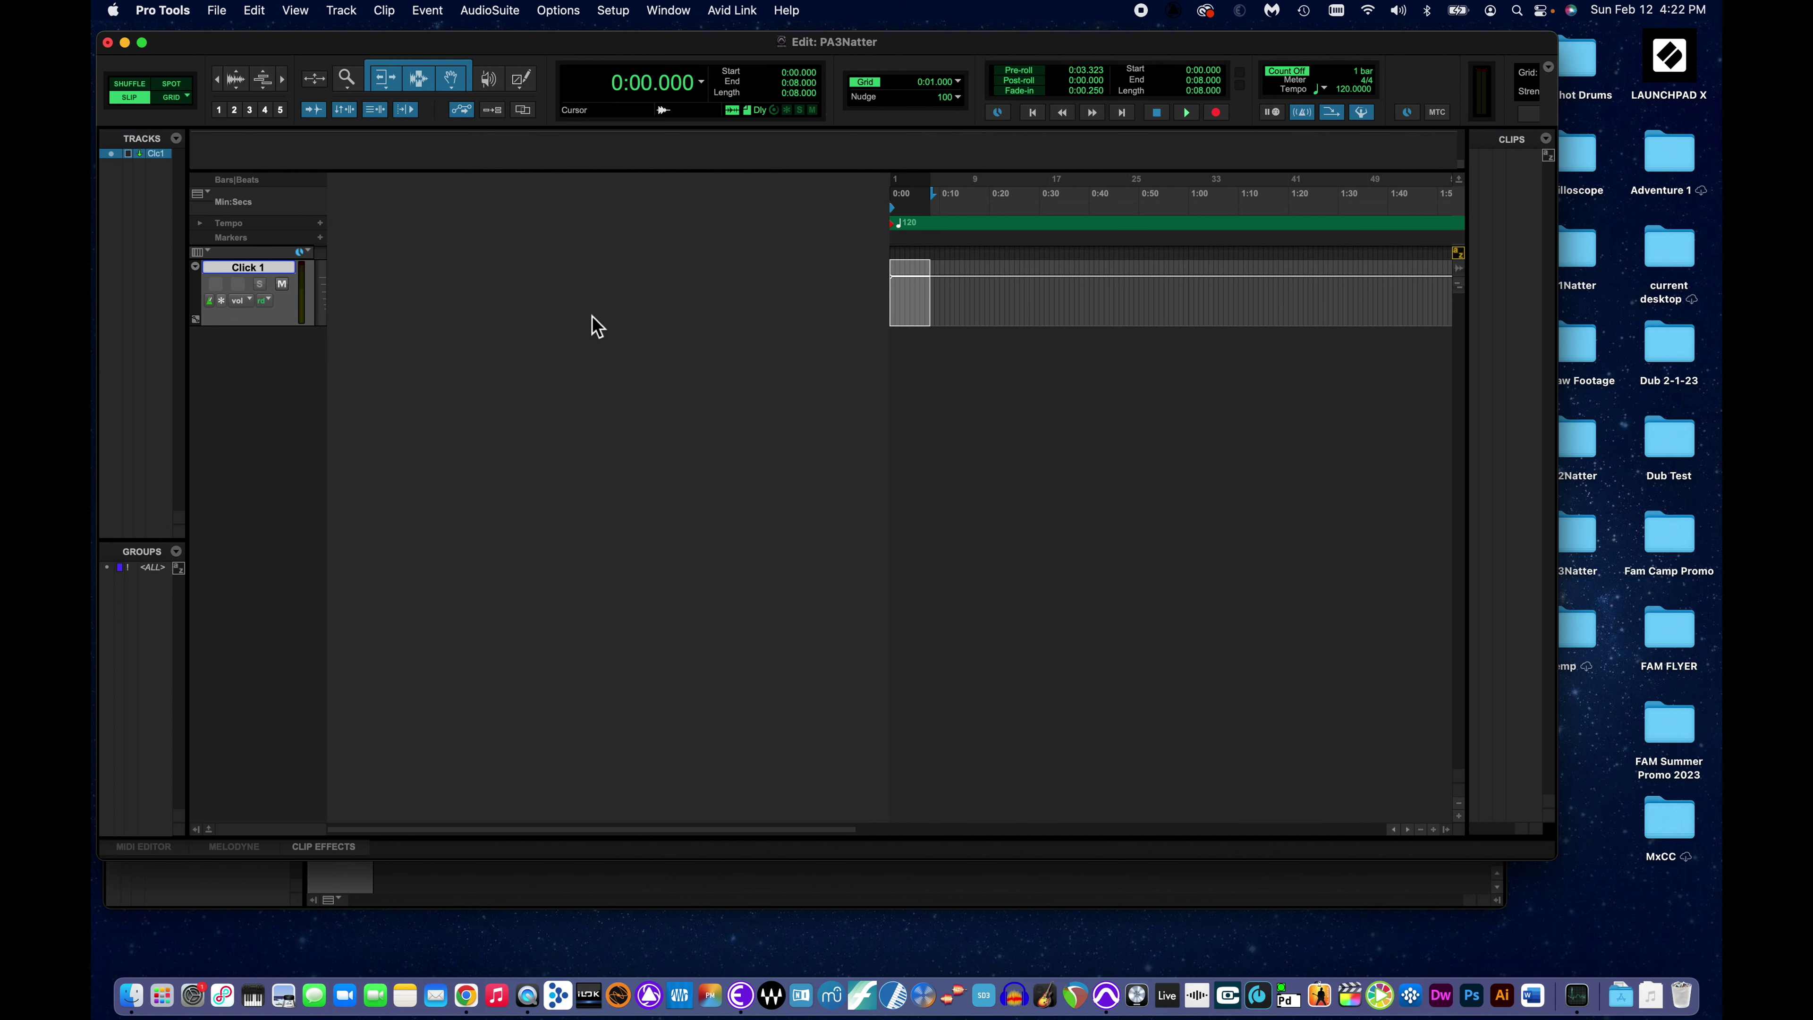
key("super+equal")
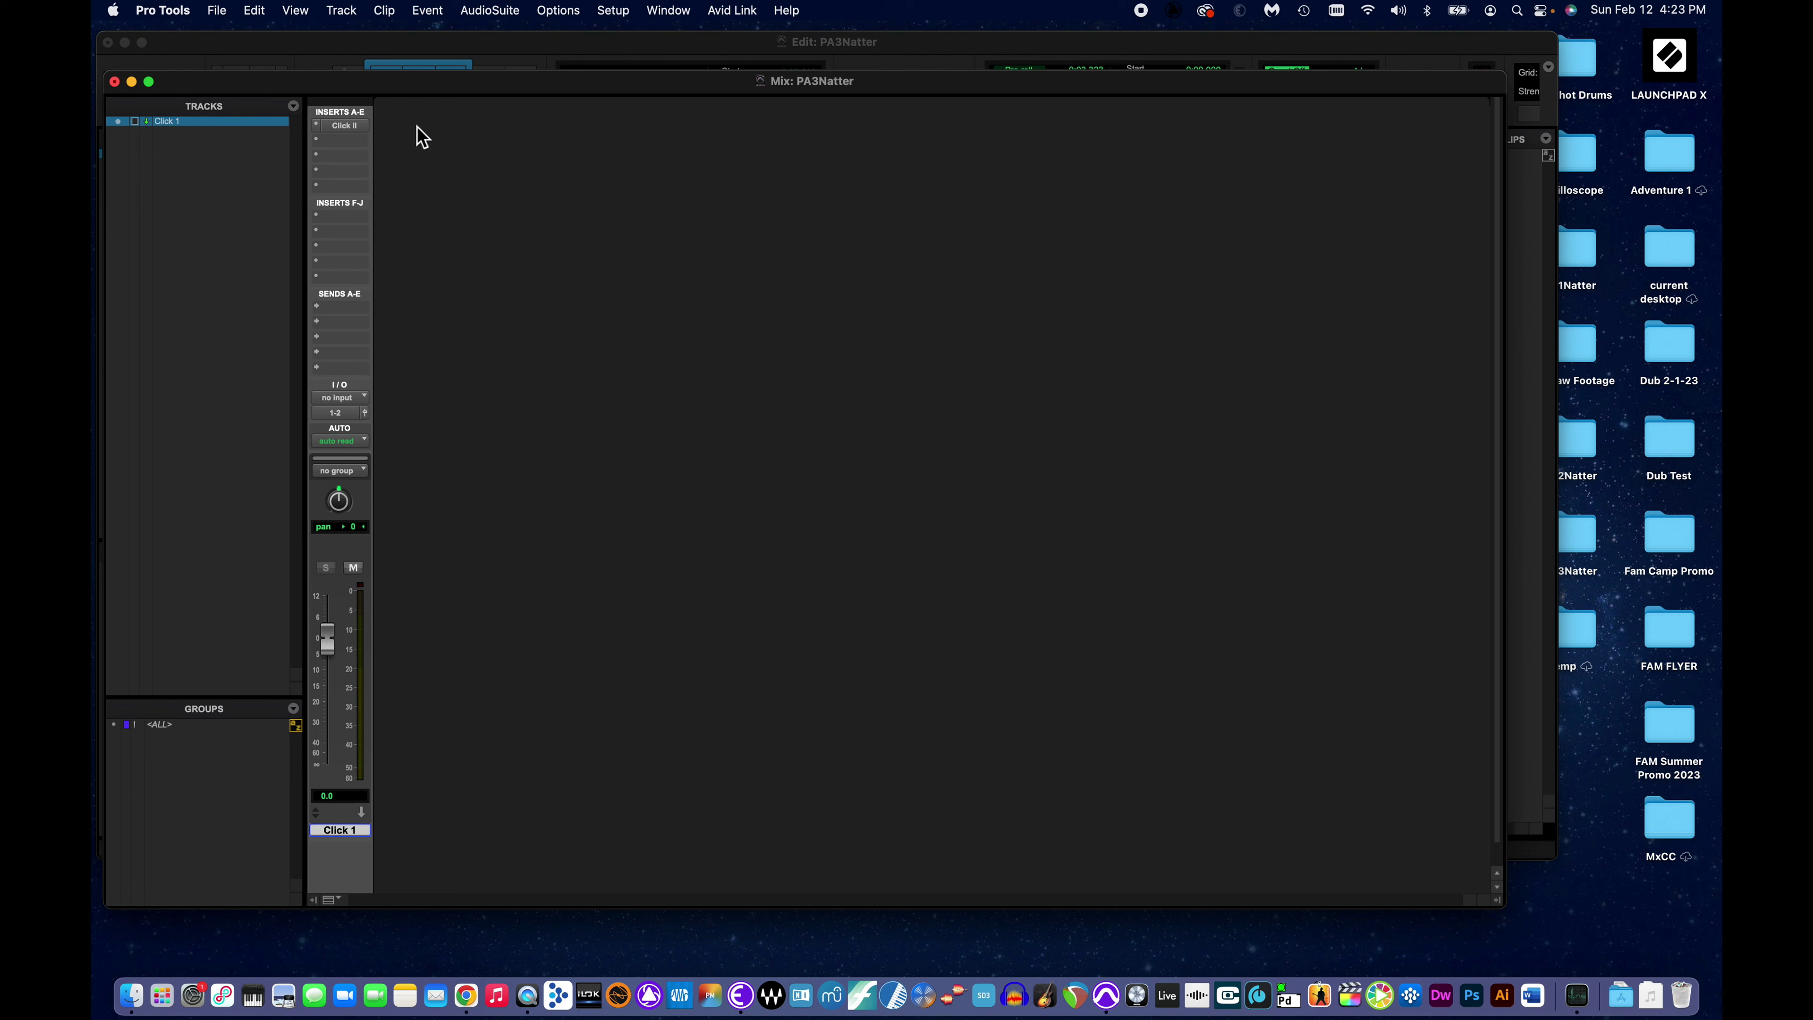
Switch from the Mix window back to the Edit window with Click 1.
key("super+equal")
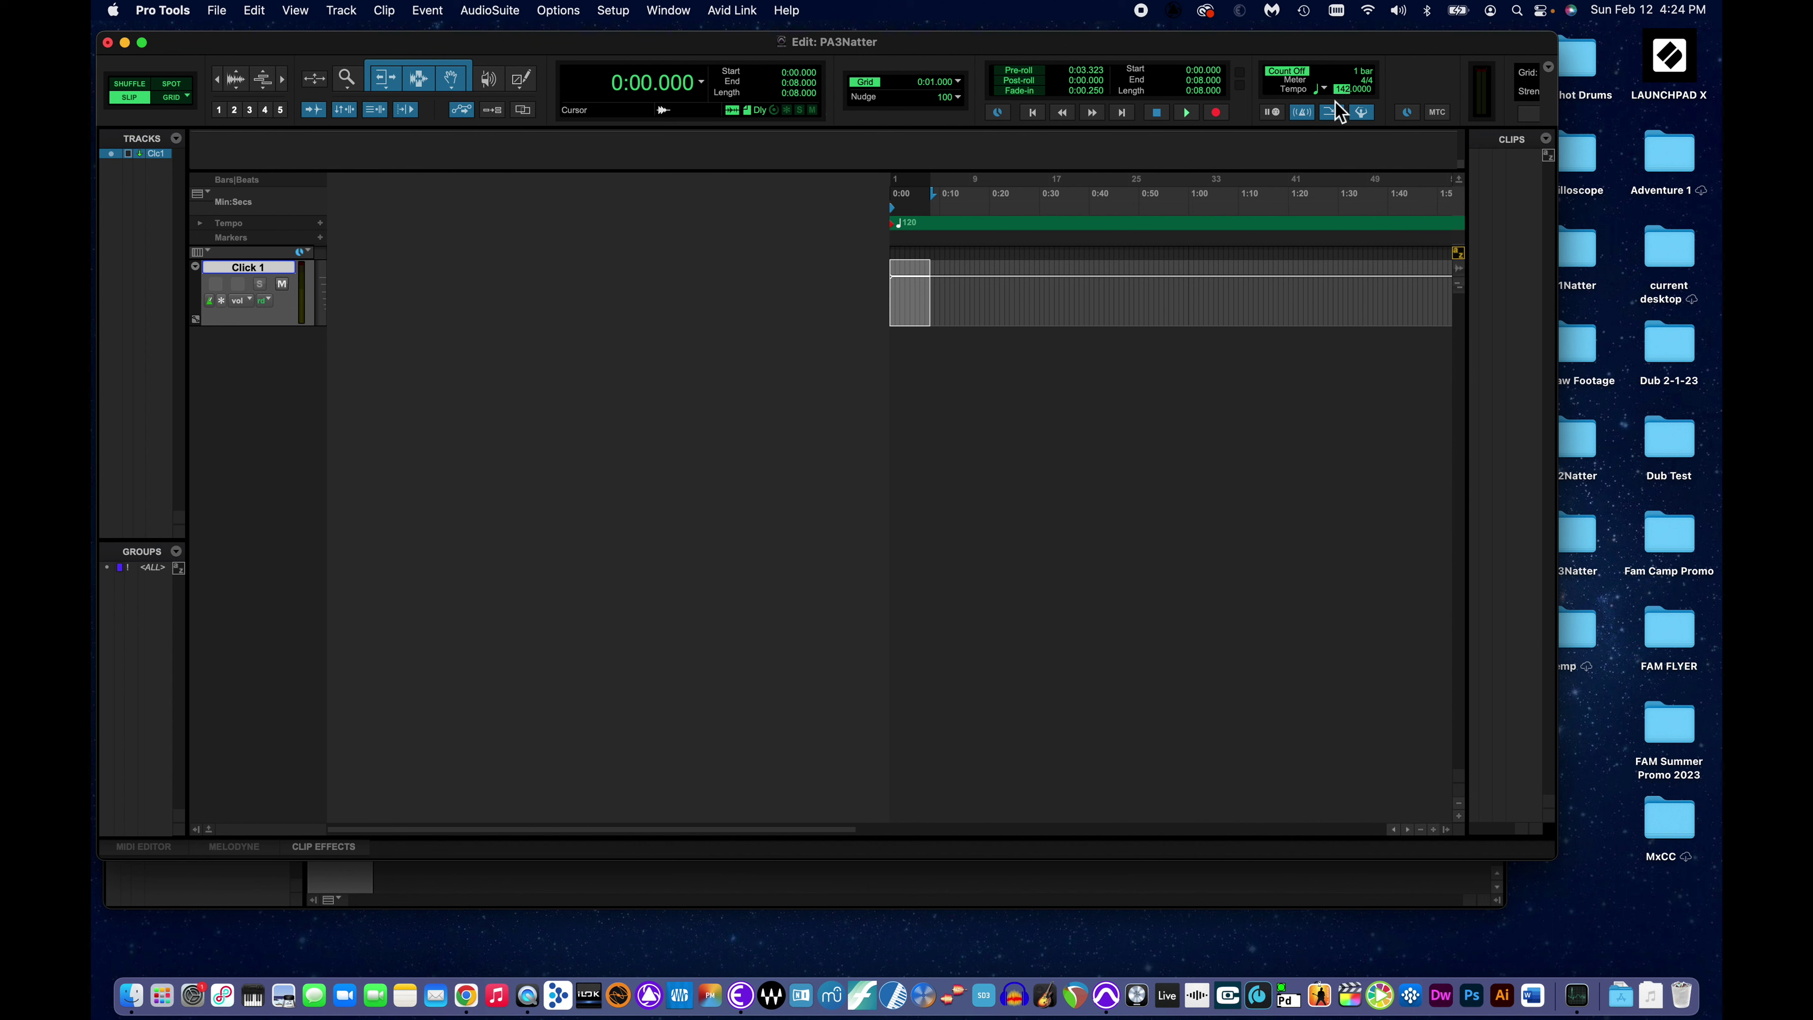
Confirm 142 BPM as the session tempo and bring the Edit window into full view.
key("Return")
left_click_drag(1532, 46, 1476, 45)
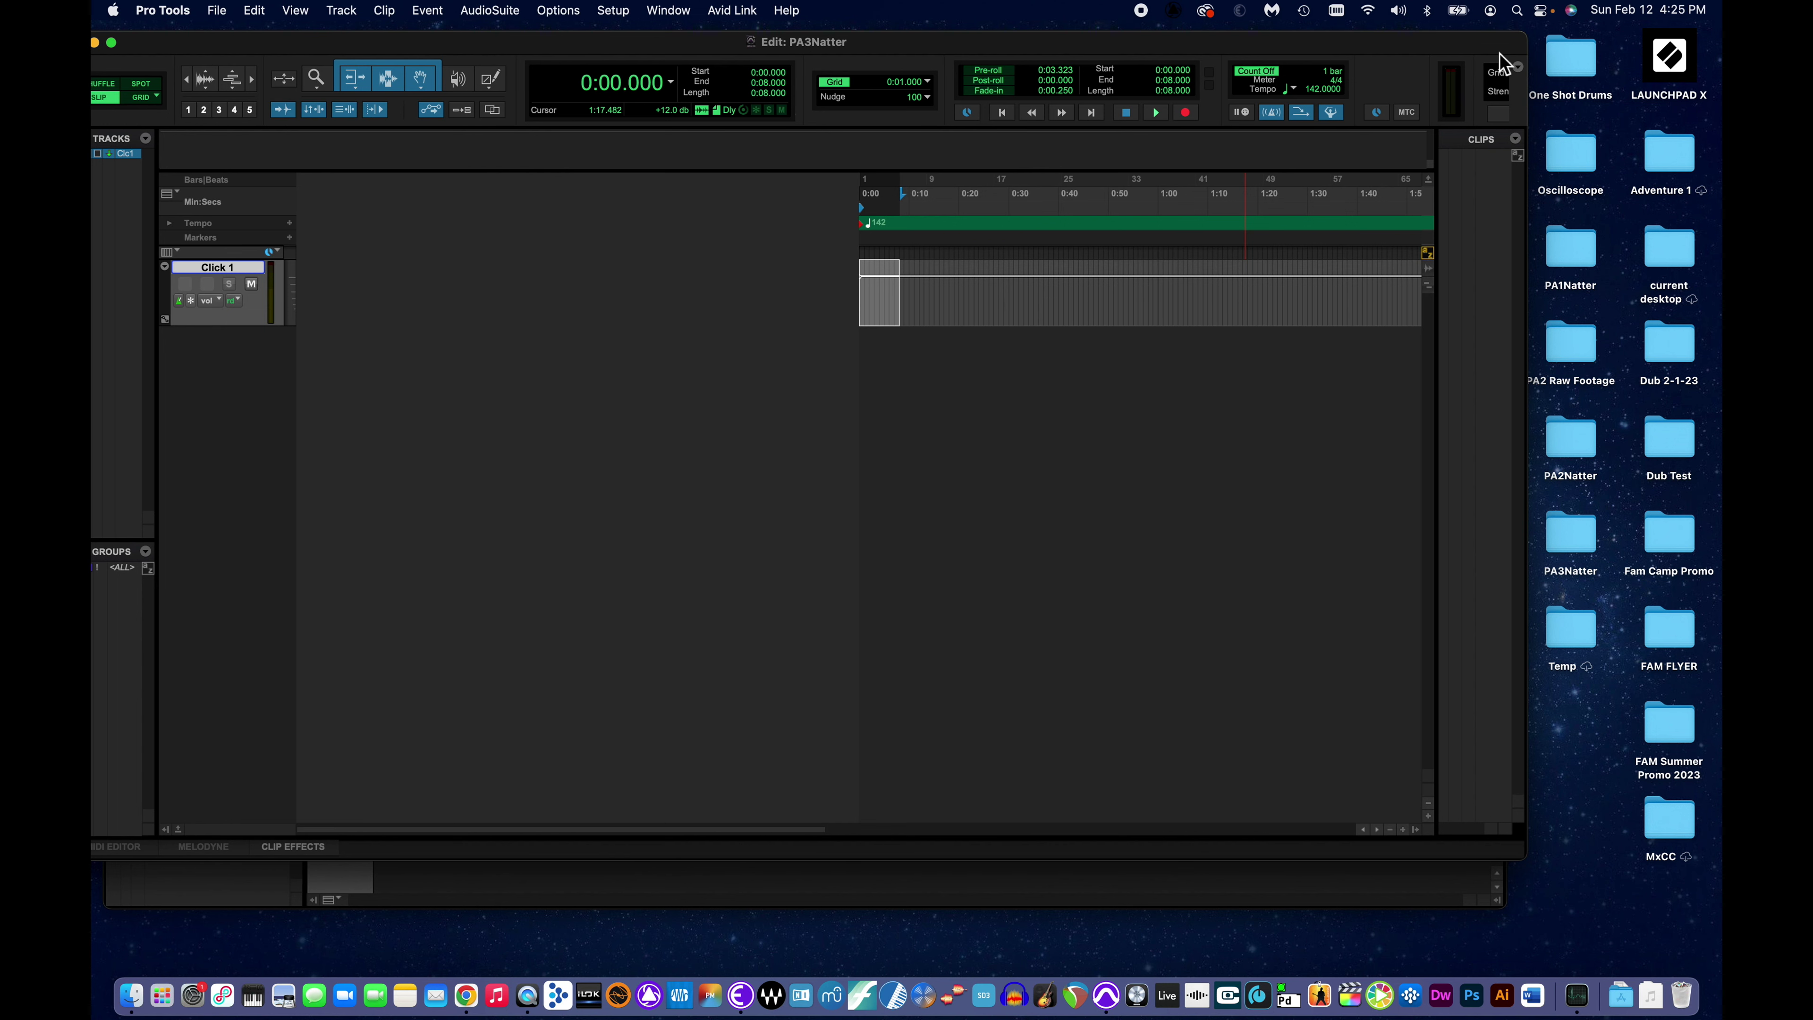
mouse_move(1477, 53)
left_mouse_down()
mouse_move(1445, 69)
mouse_move(1483, 59)
left_mouse_up()
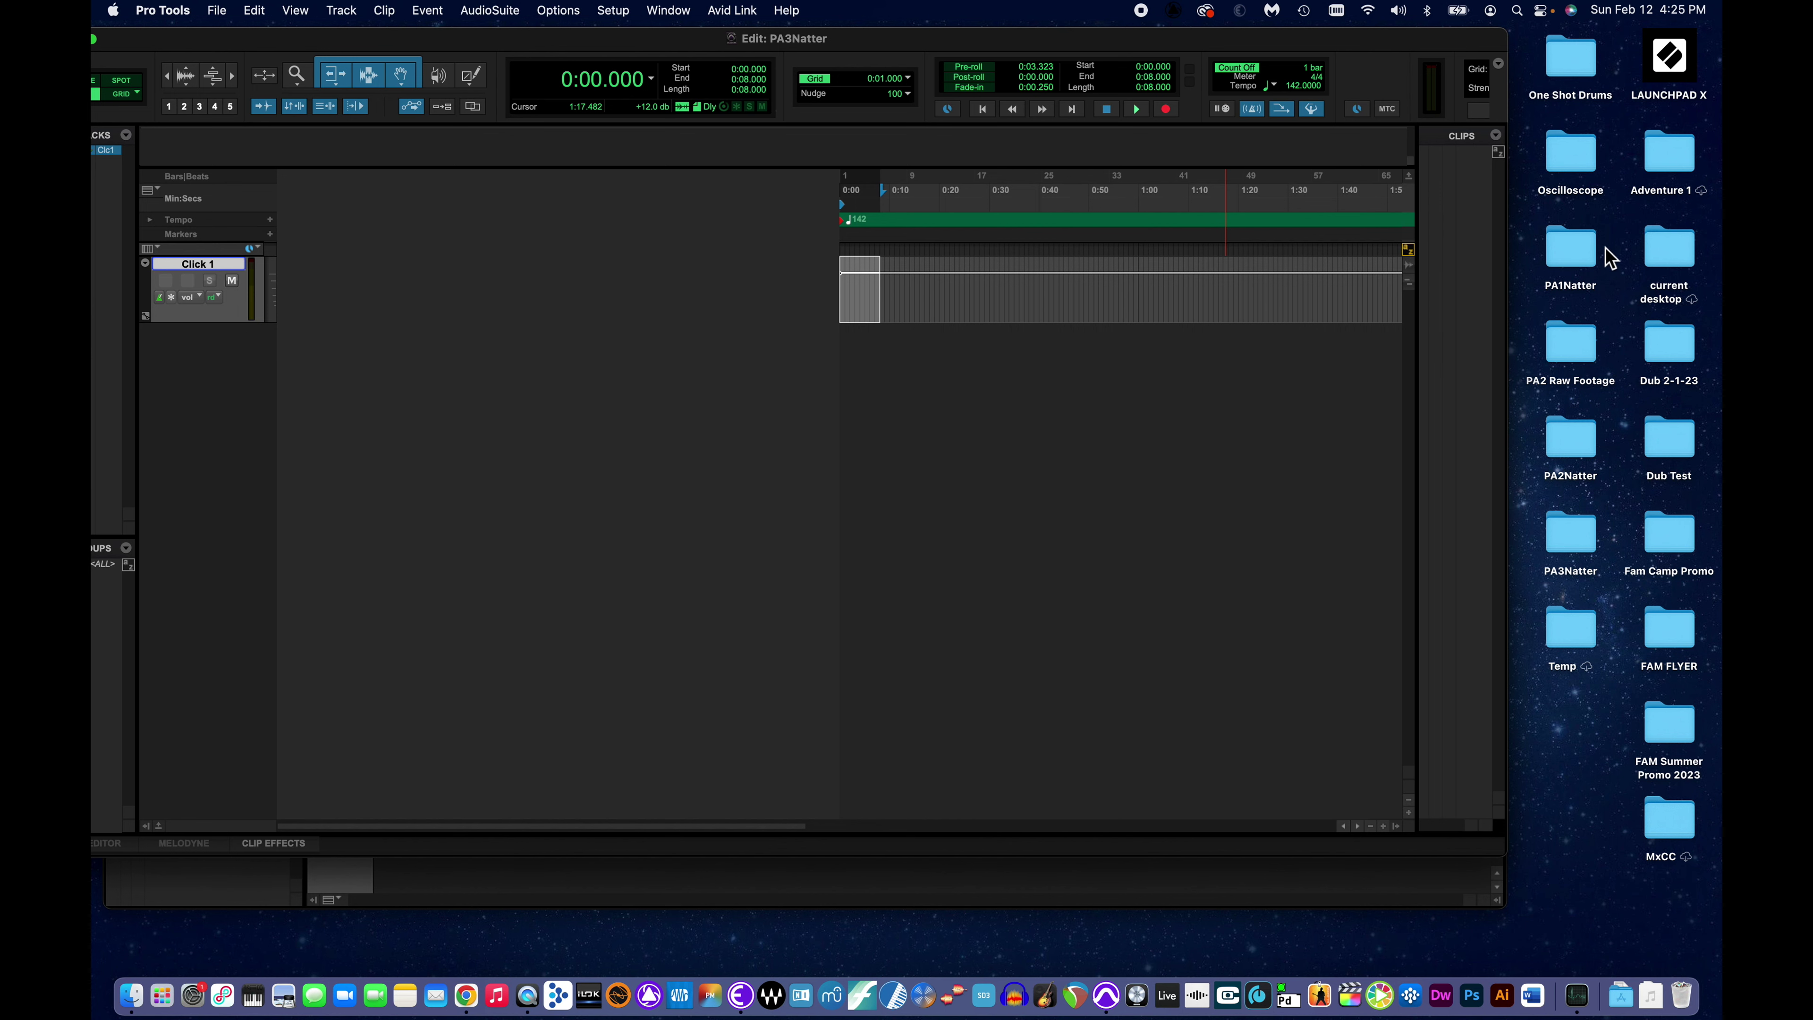
left_click_drag(1163, 43, 1188, 43)
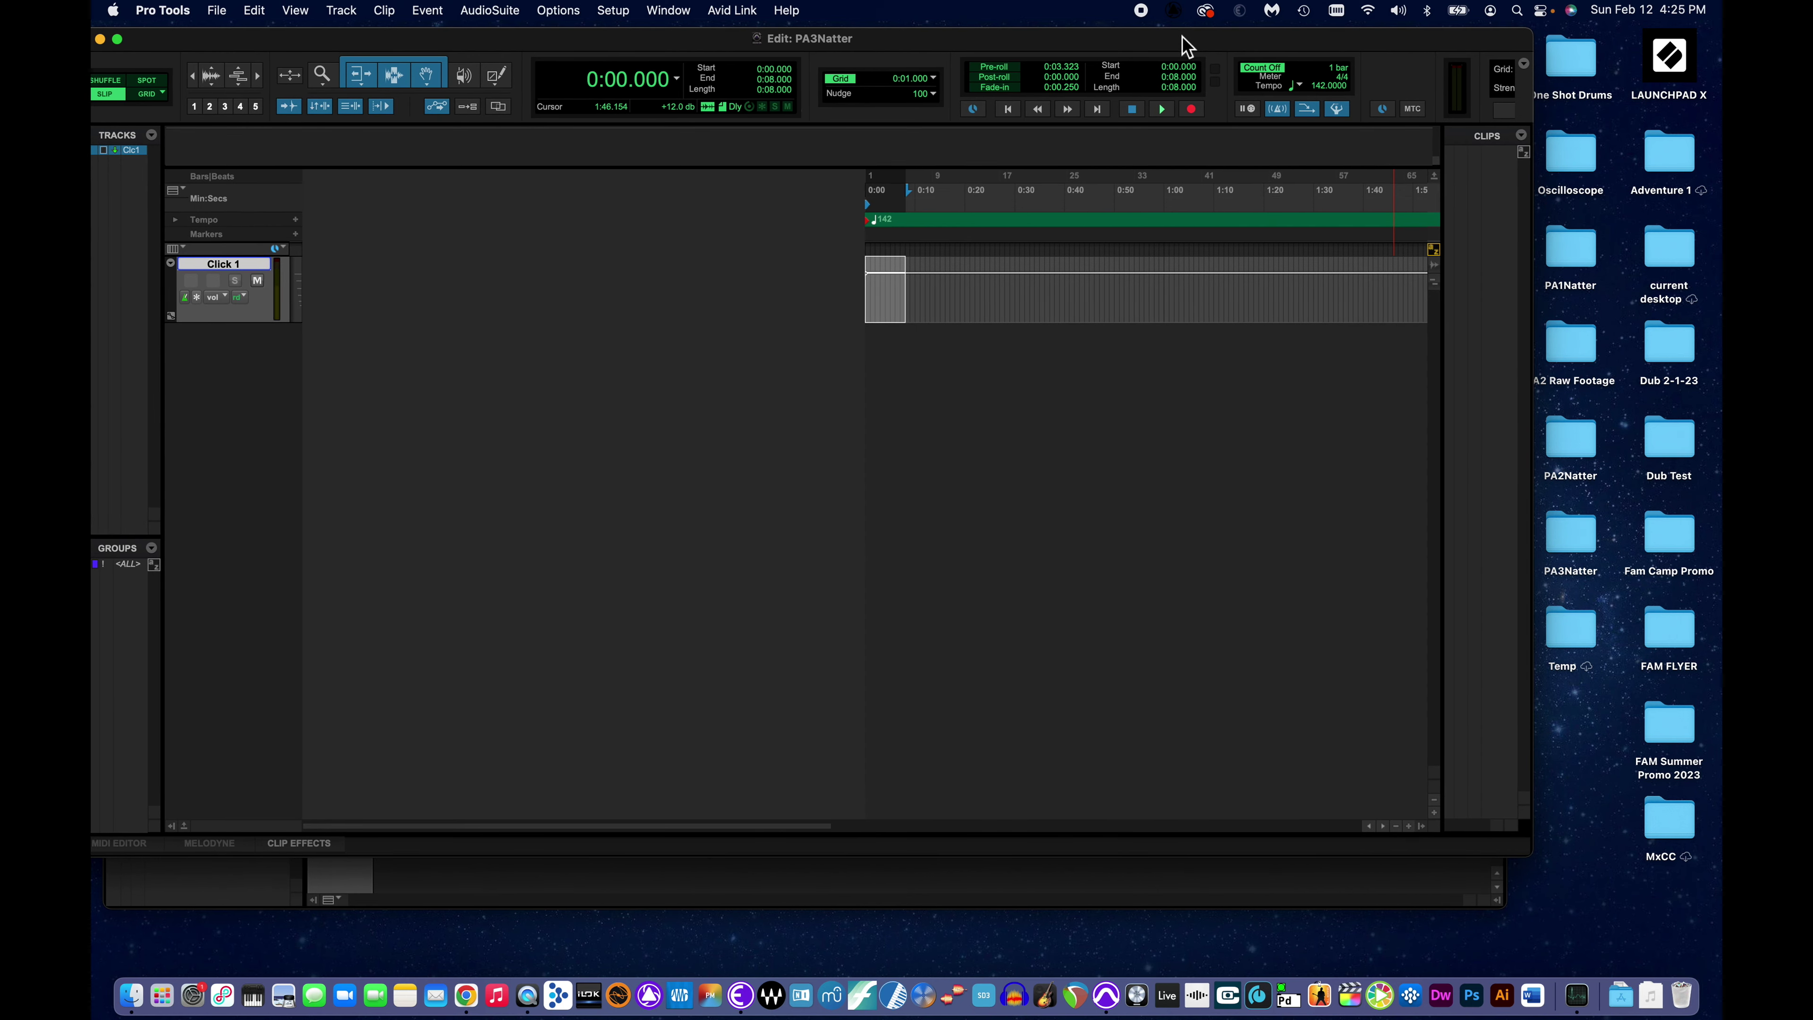
left_click_drag(1187, 43, 1218, 39)
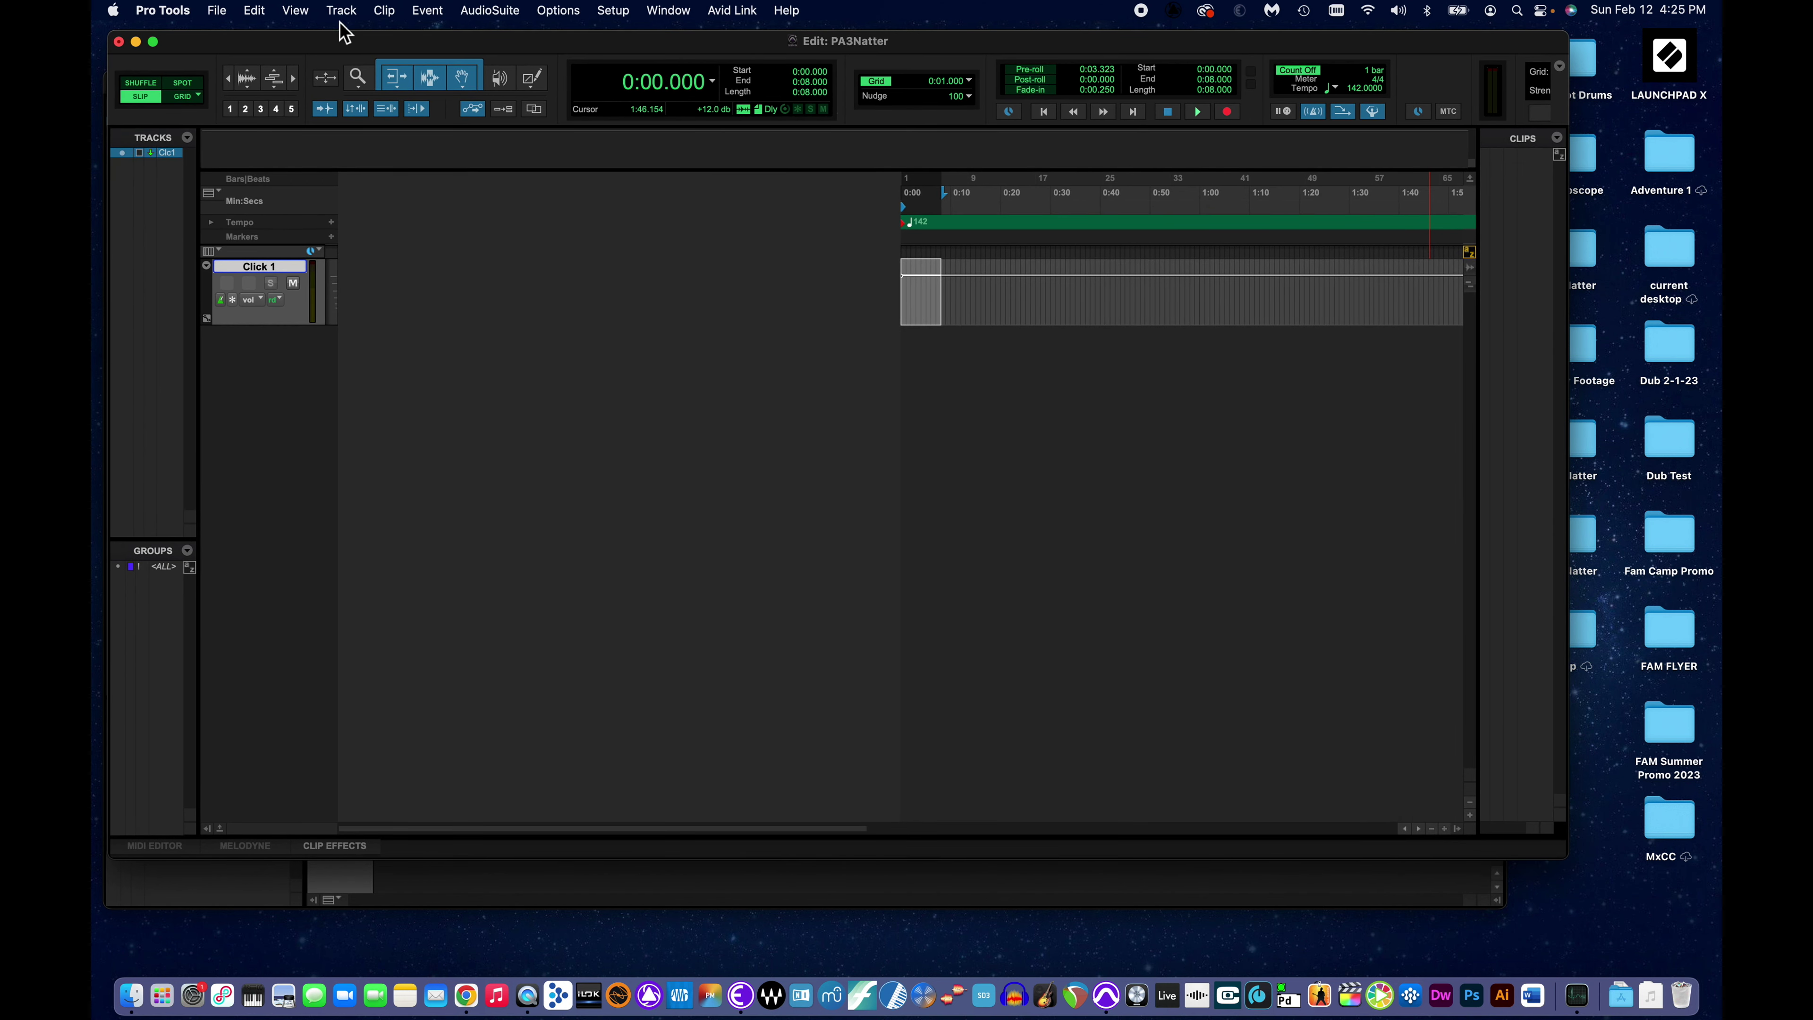
Open the Import Audio dialog from the File > Import menu.
left_click(218, 12)
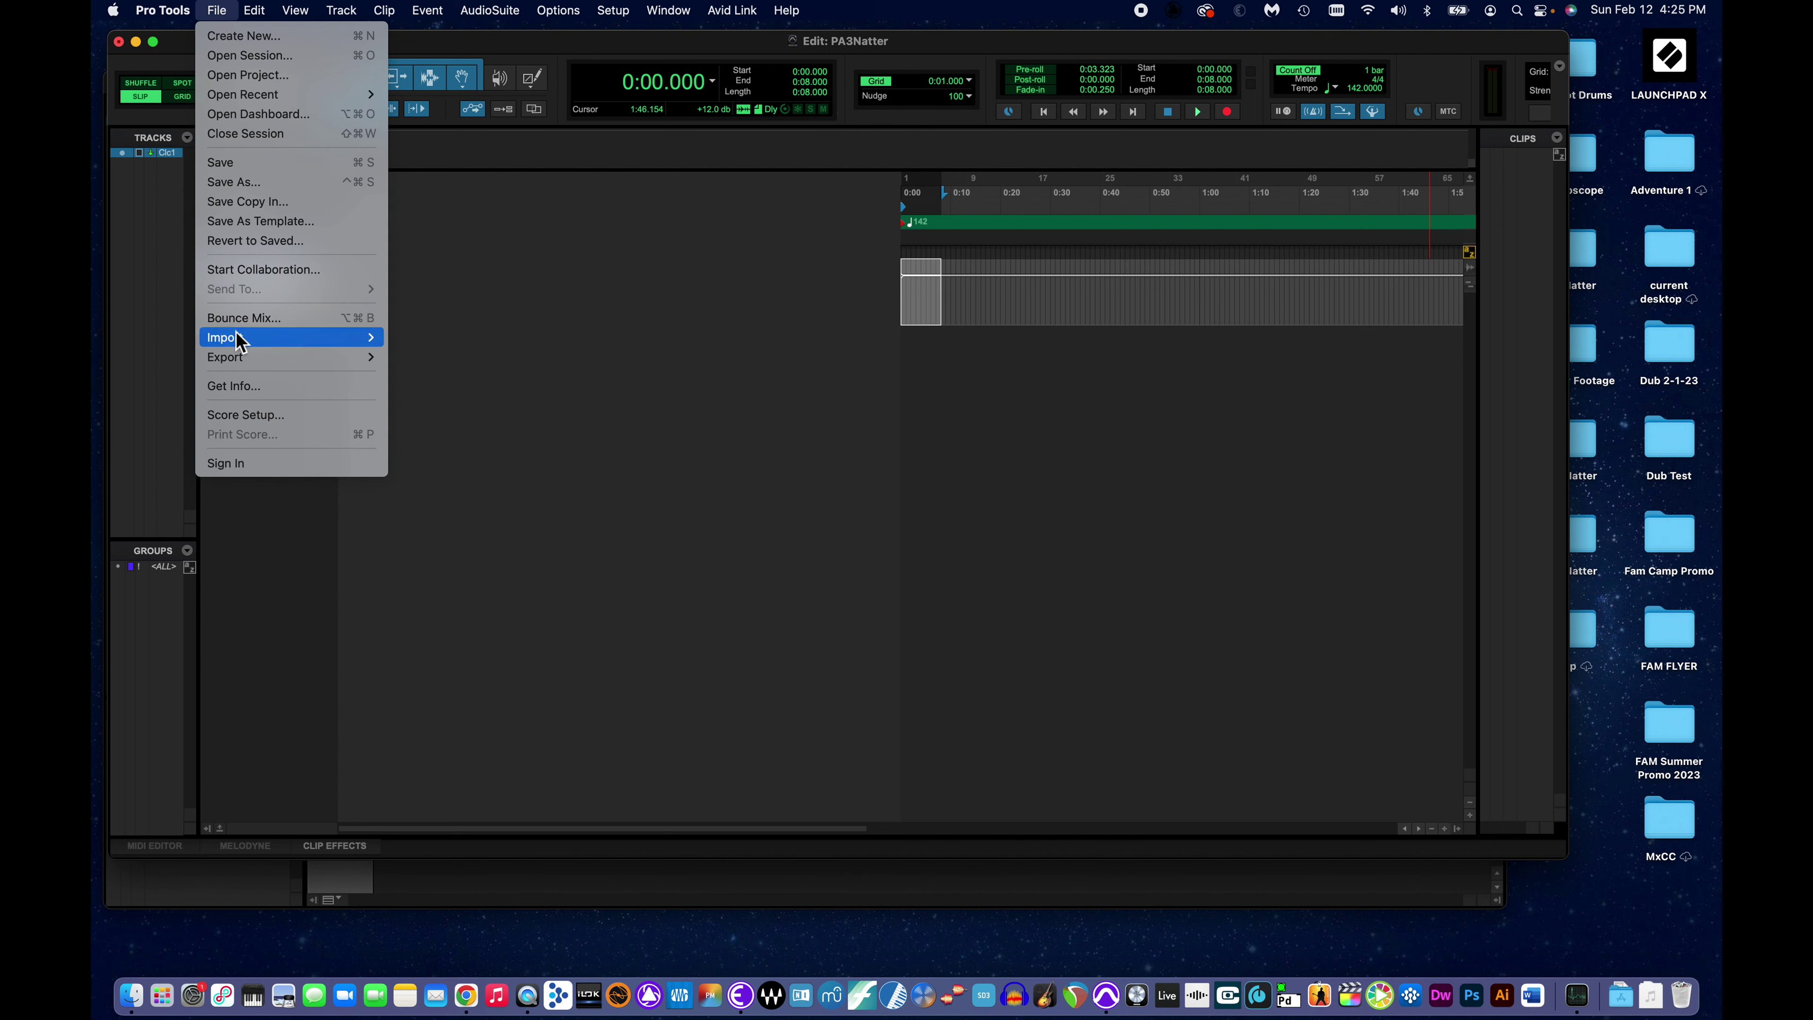
mouse_move(239, 347)
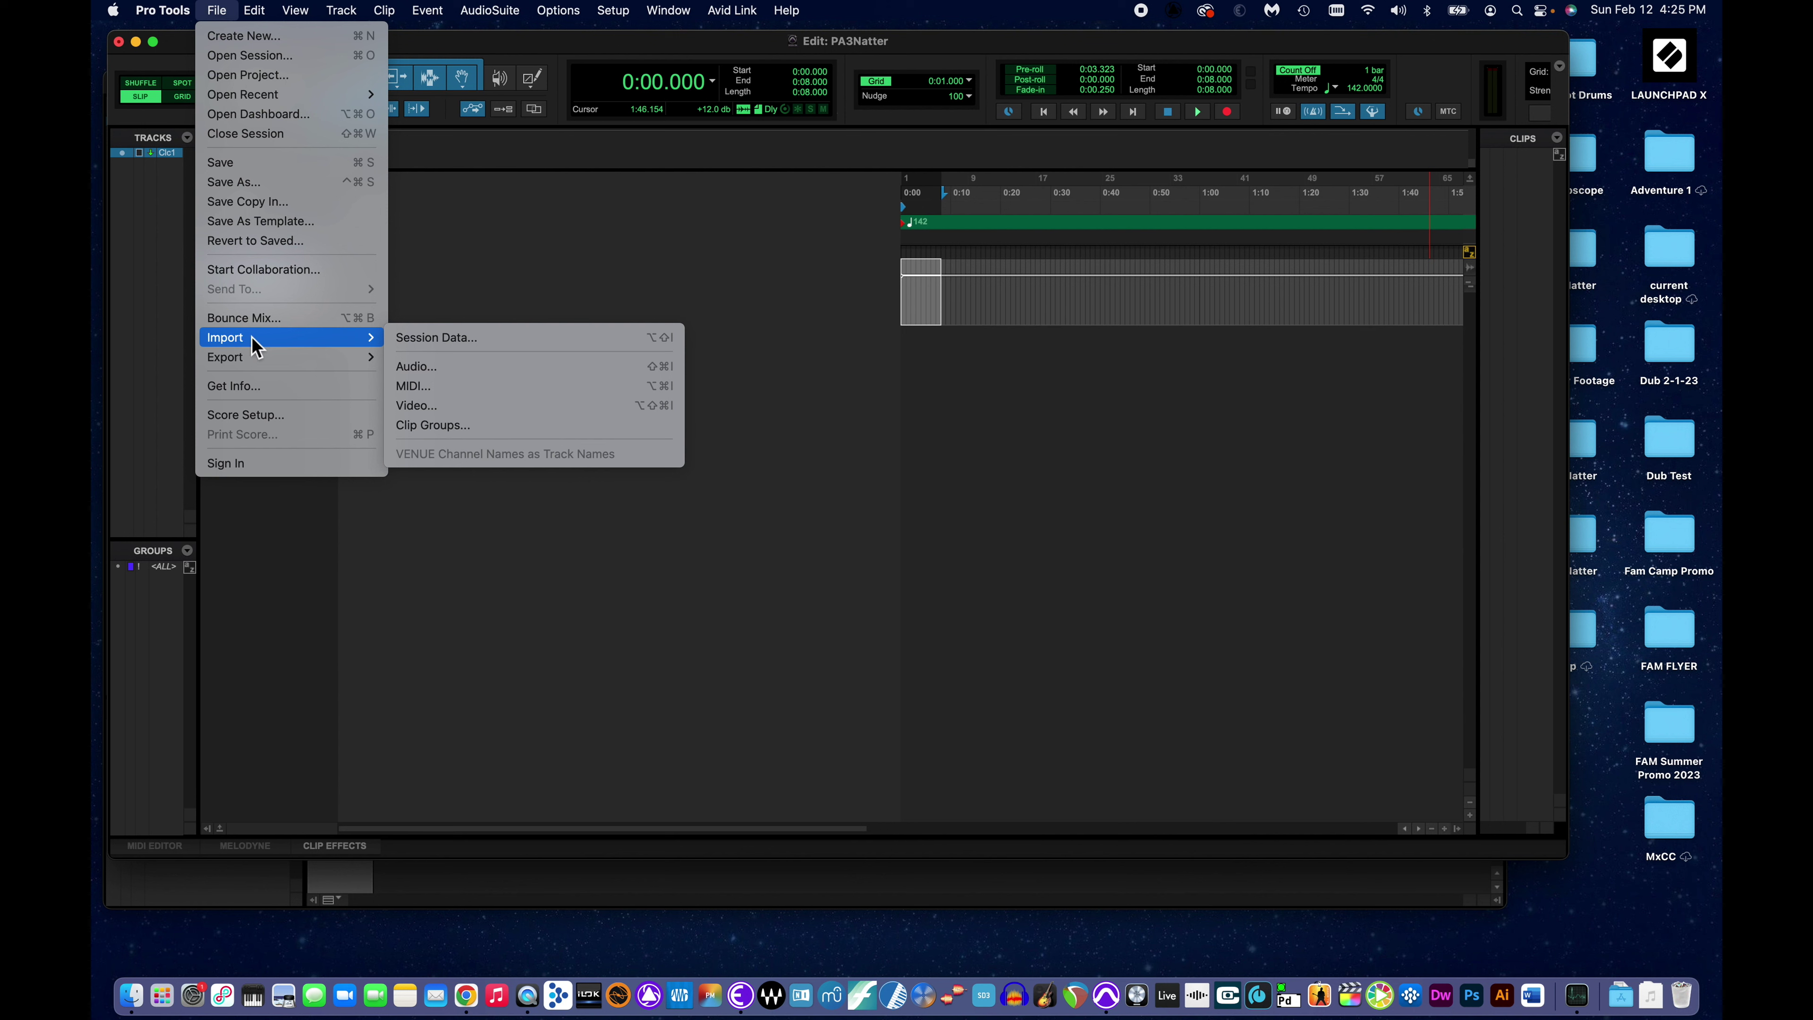
left_click(438, 365)
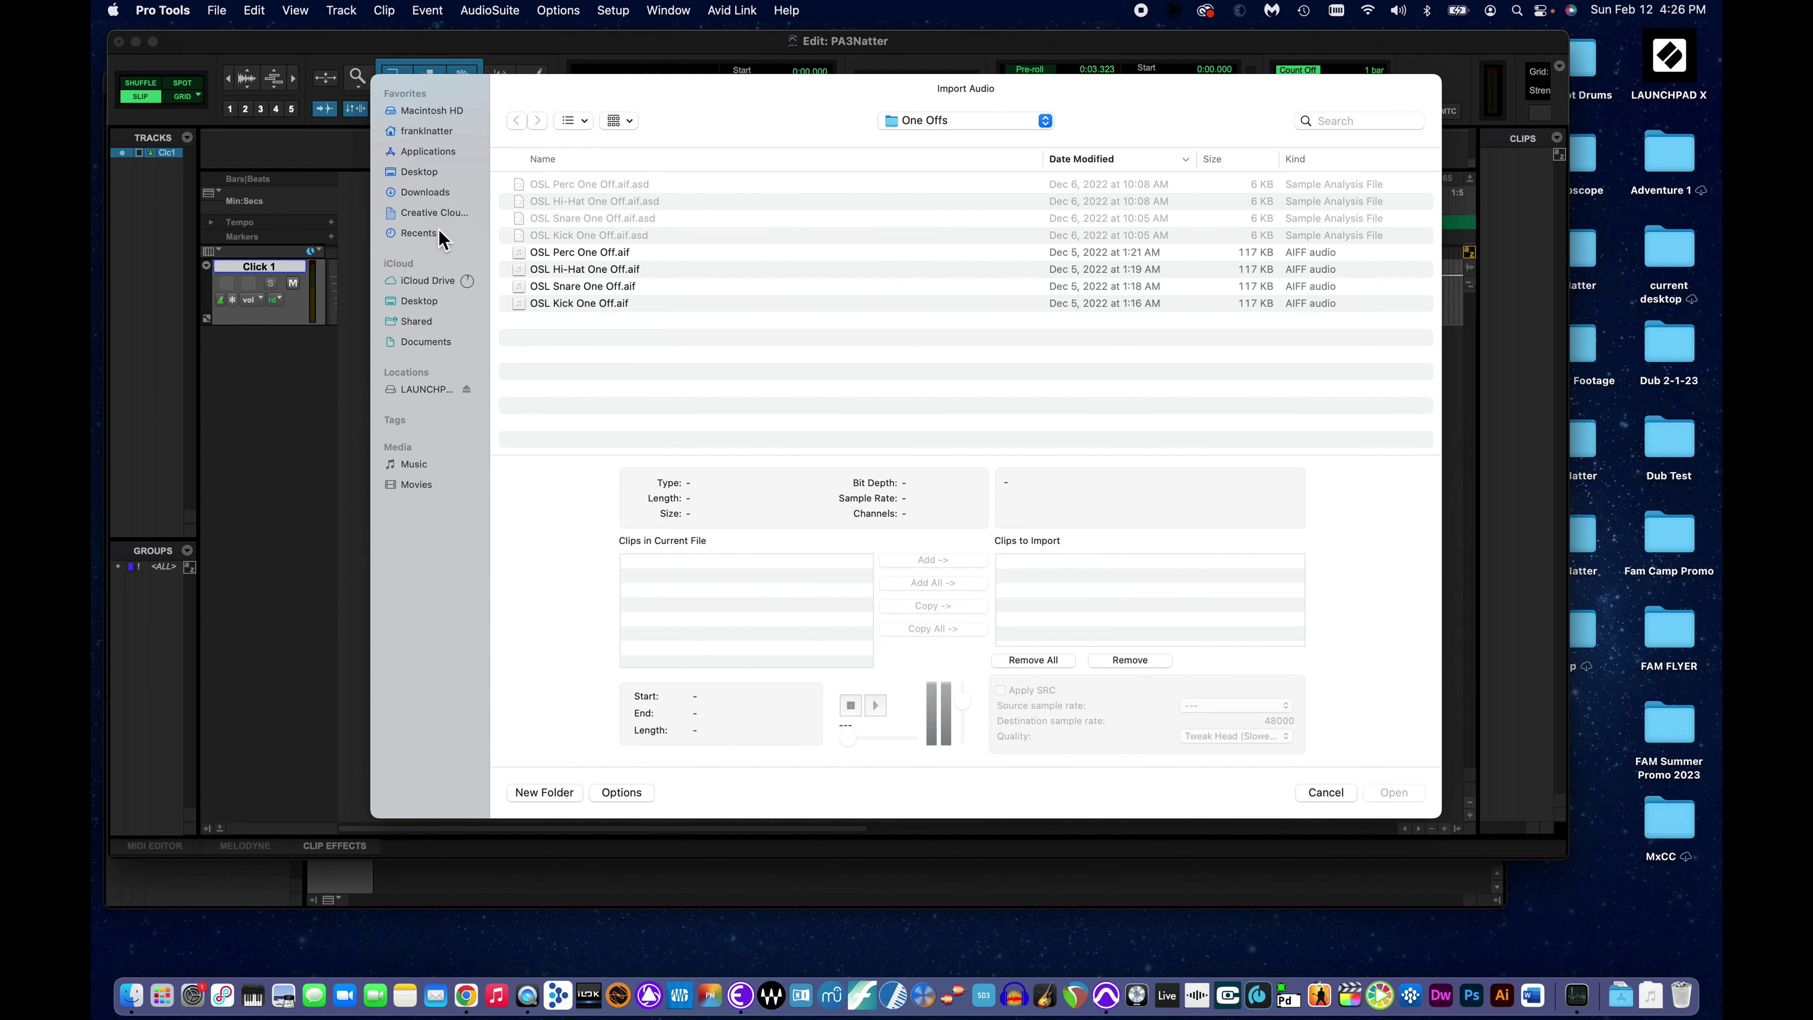
From Desktop > One Shot Drums, add the Hi-Hat, Kick, Perc and Snare One samples to Clips to Import.
left_click(421, 172)
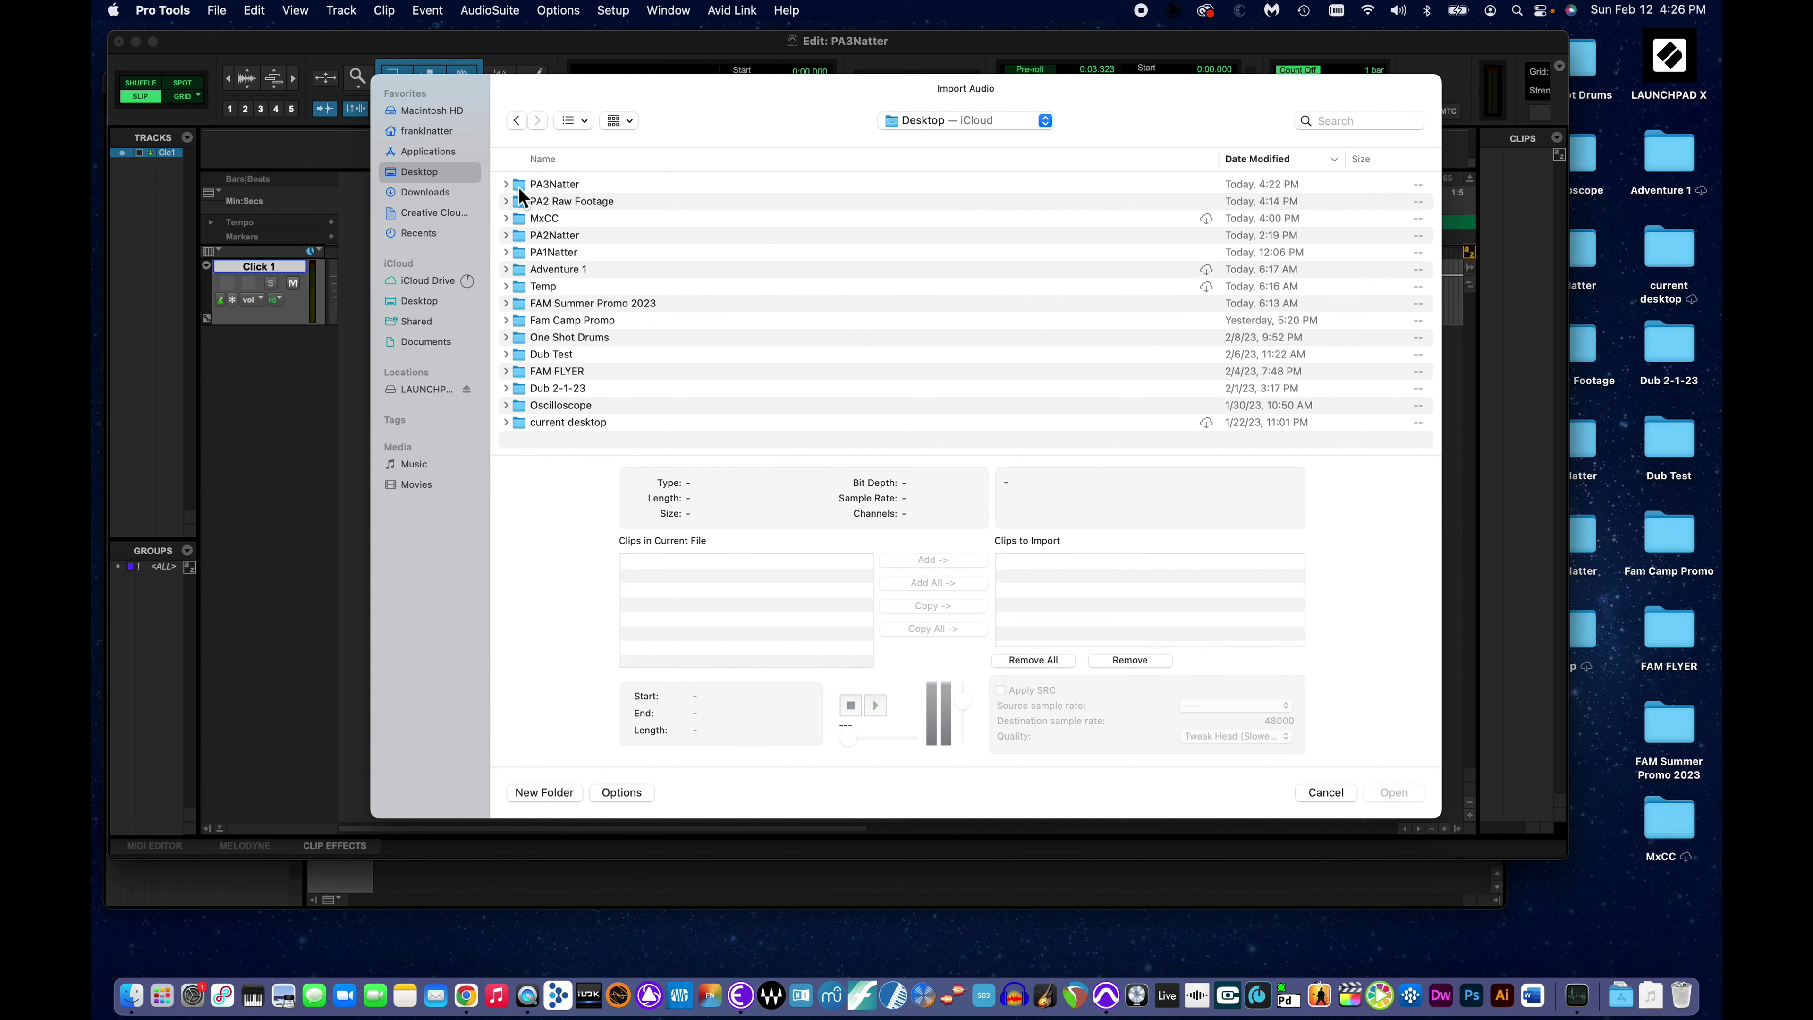
double_click(526, 340)
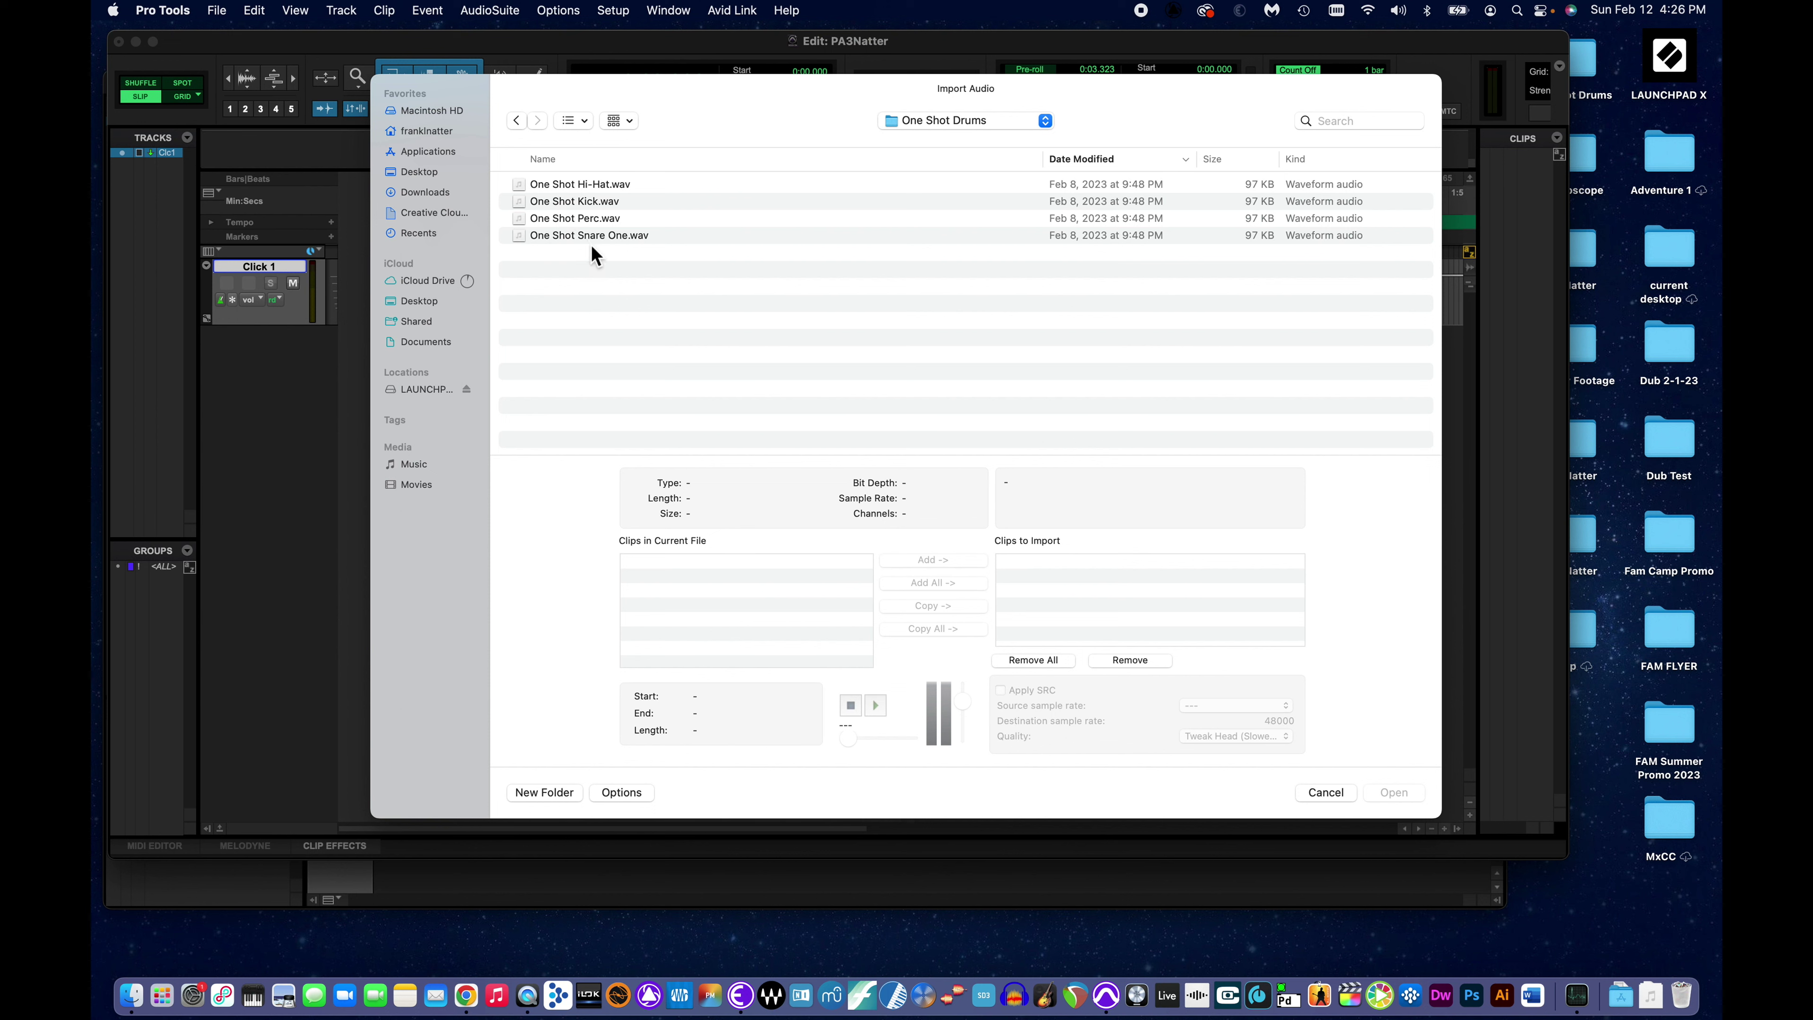
left_click(561, 182)
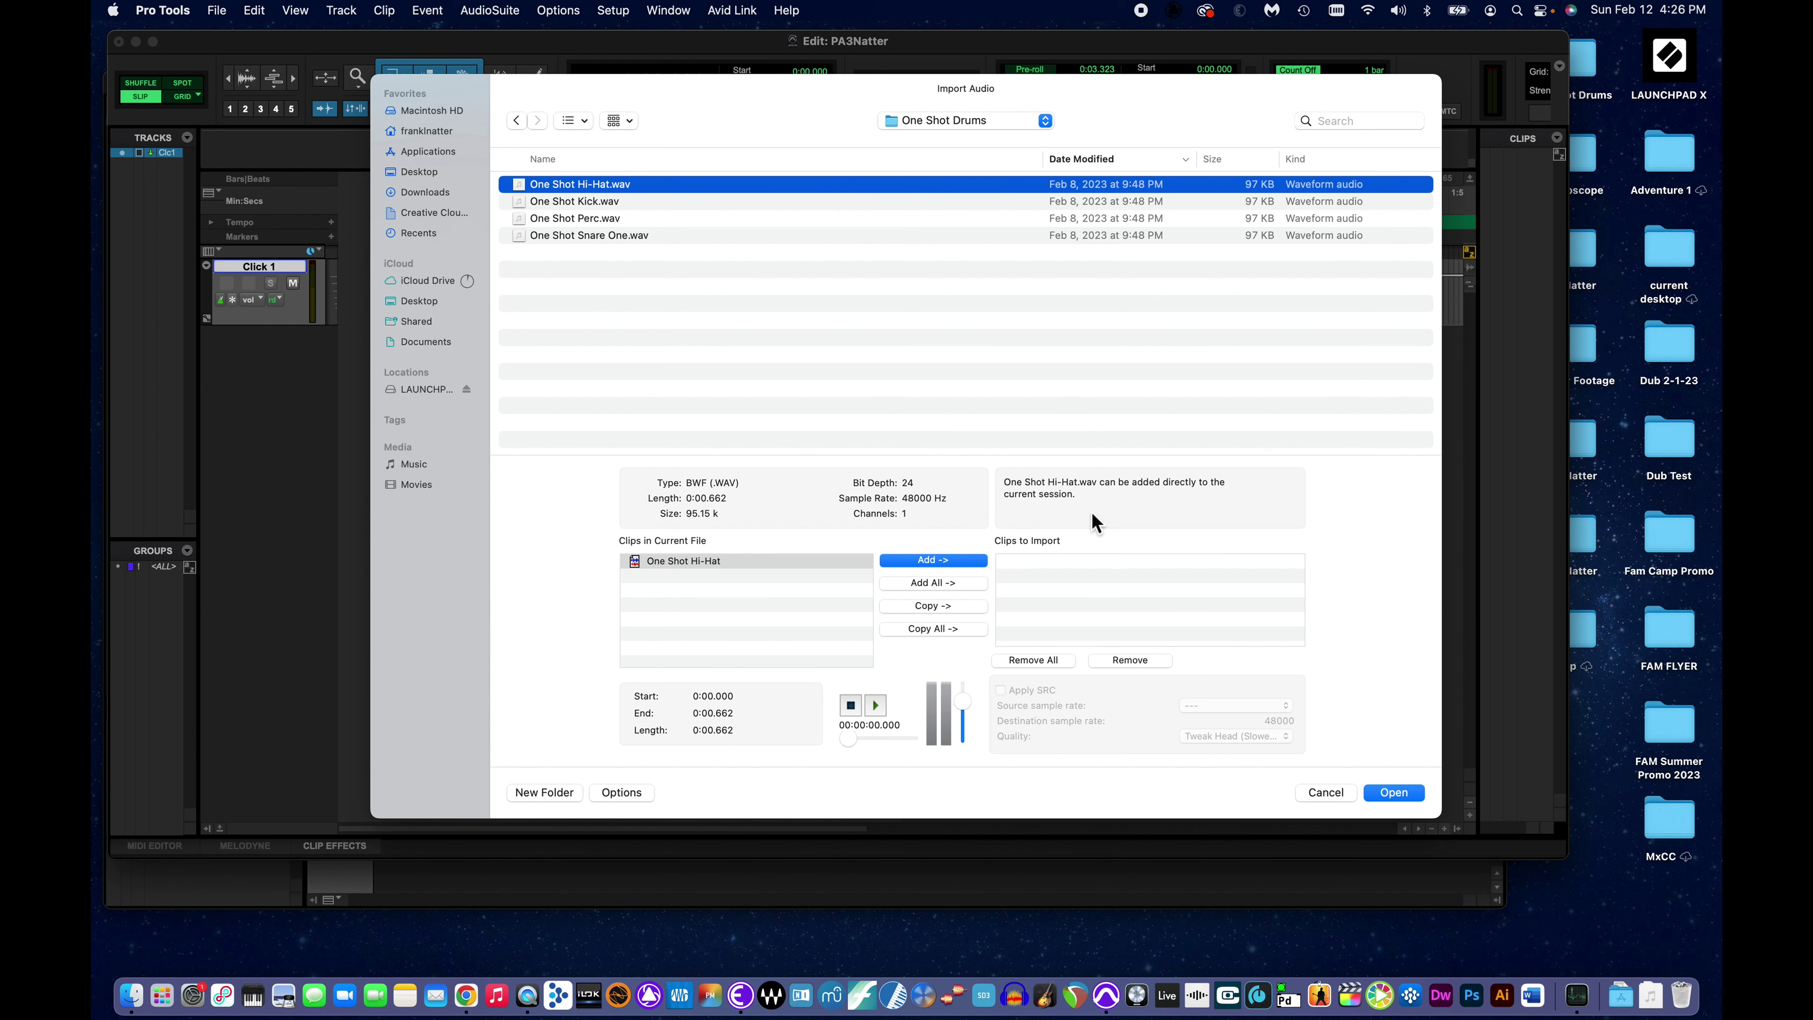
left_click(911, 563)
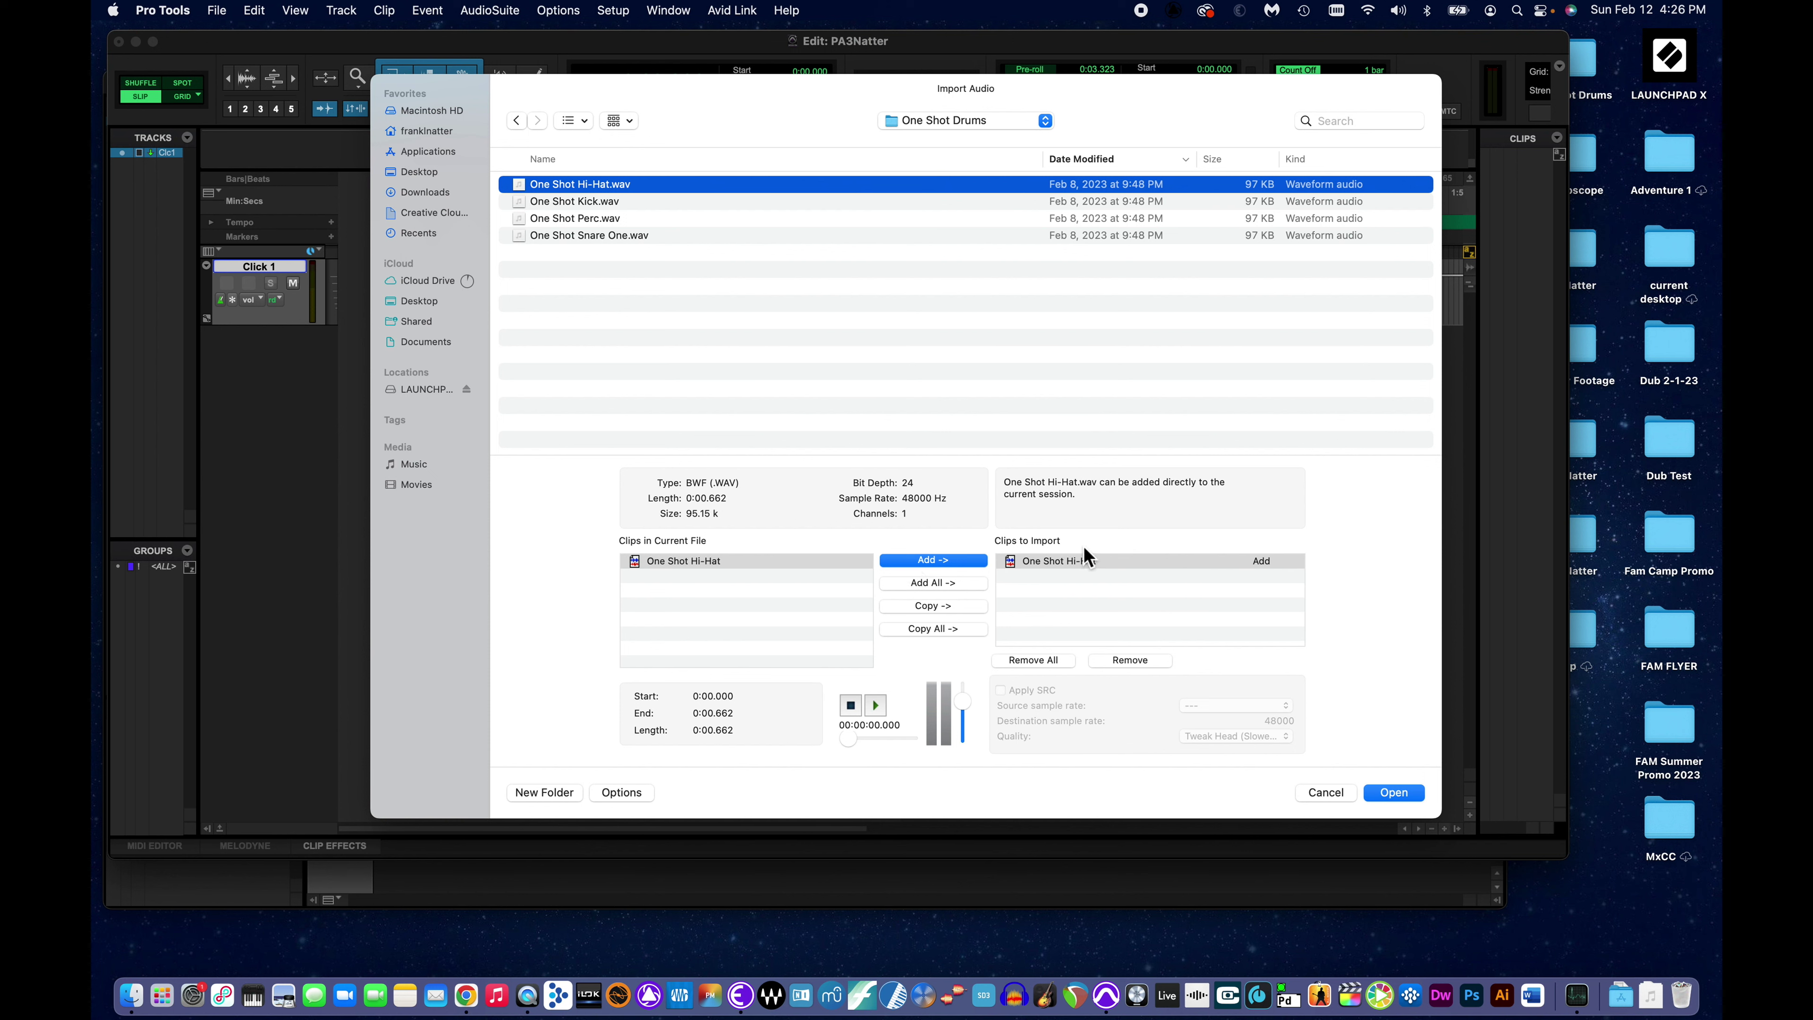
left_click(590, 203)
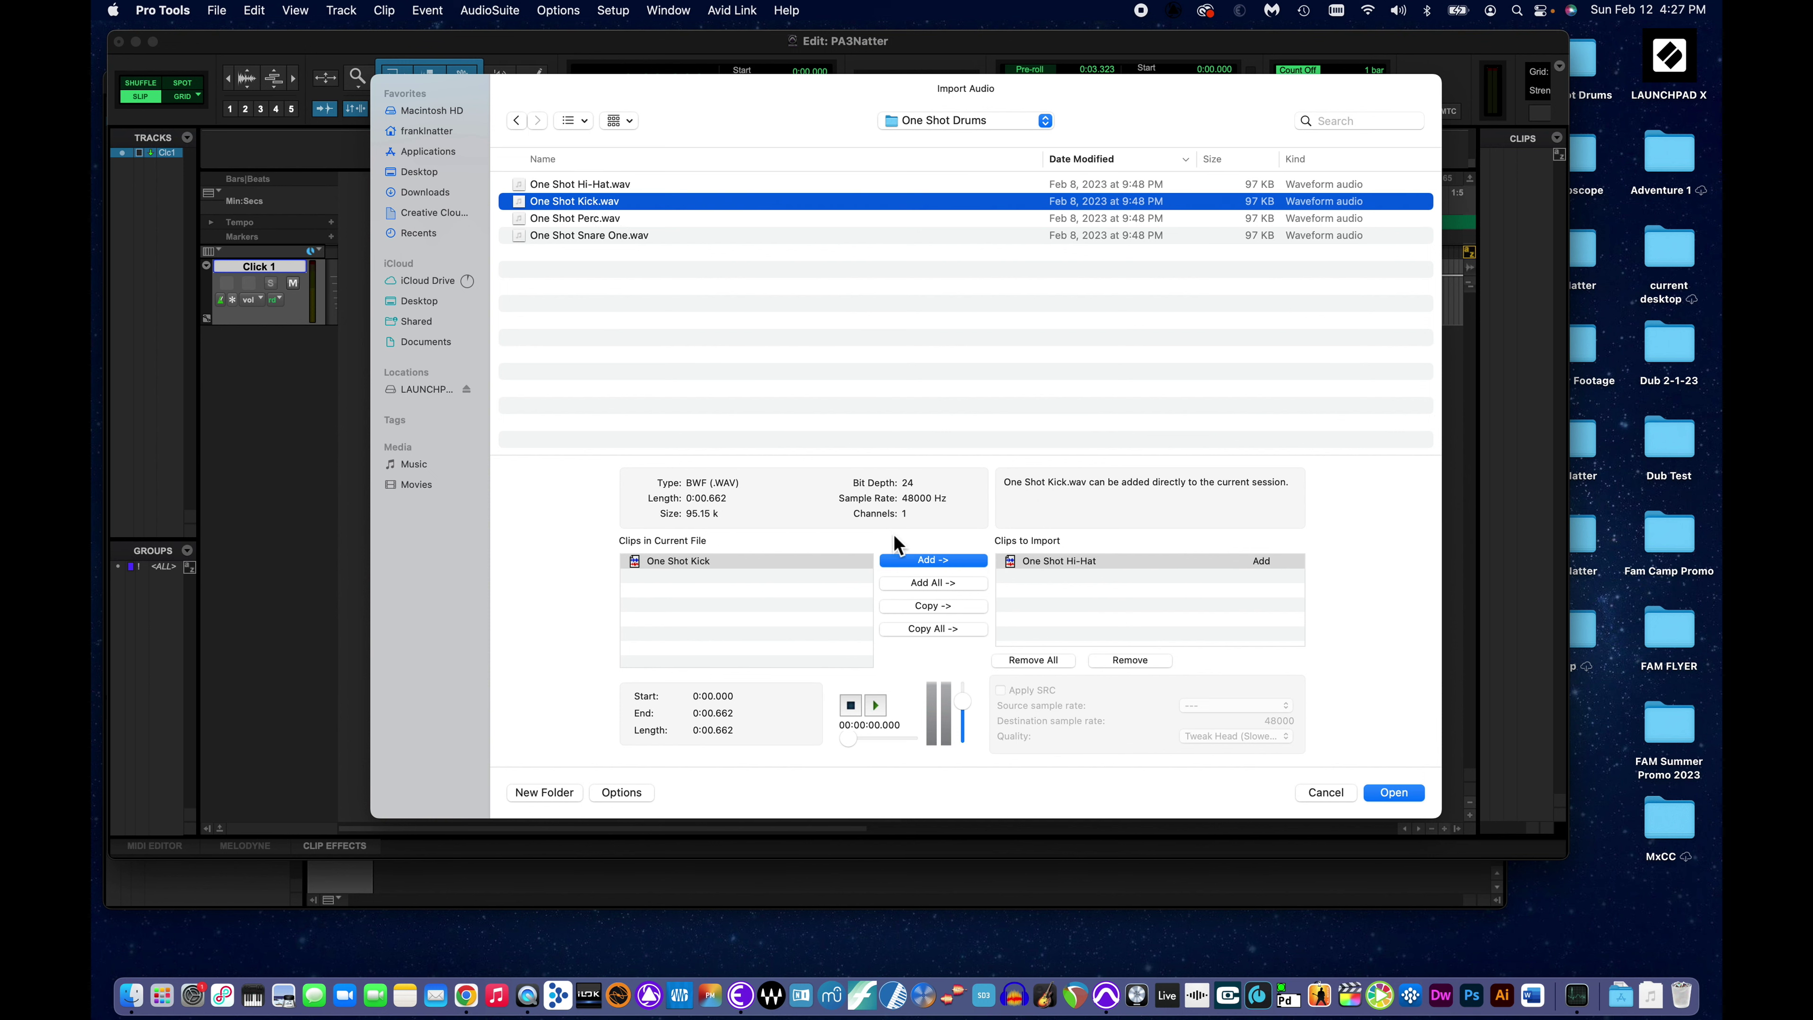
left_click(914, 560)
left_click(584, 220)
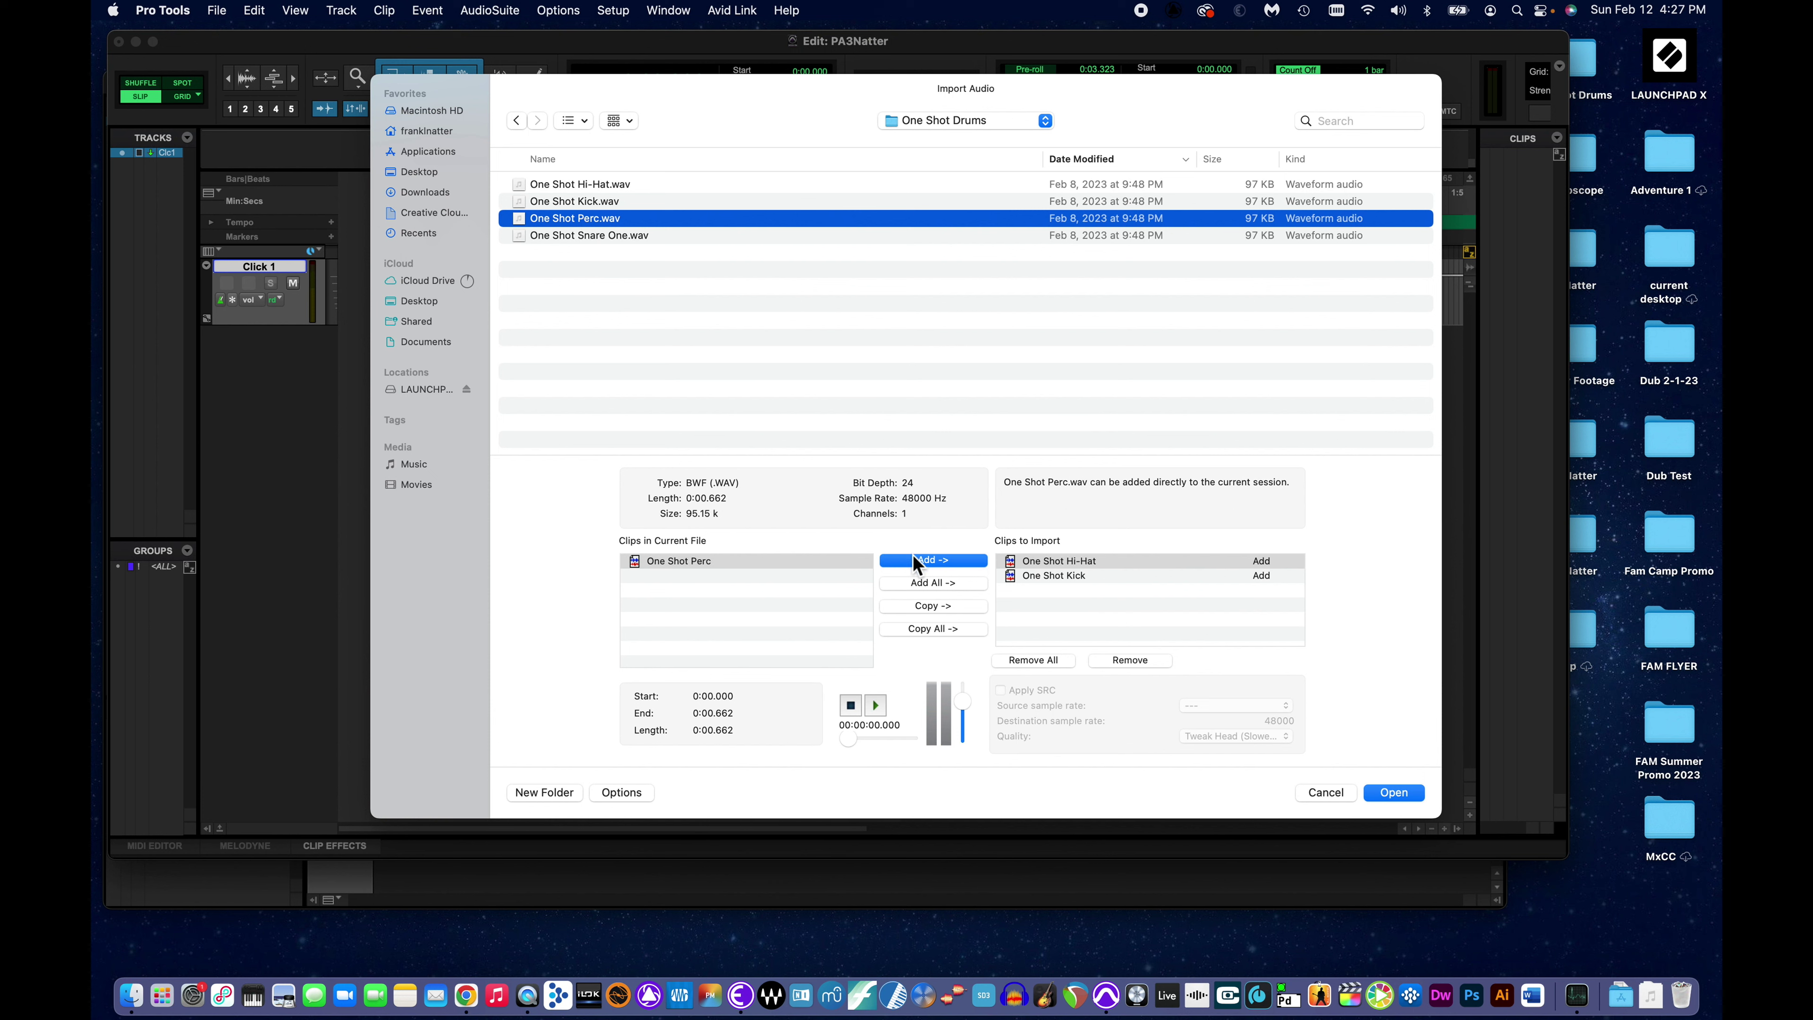
left_click(926, 560)
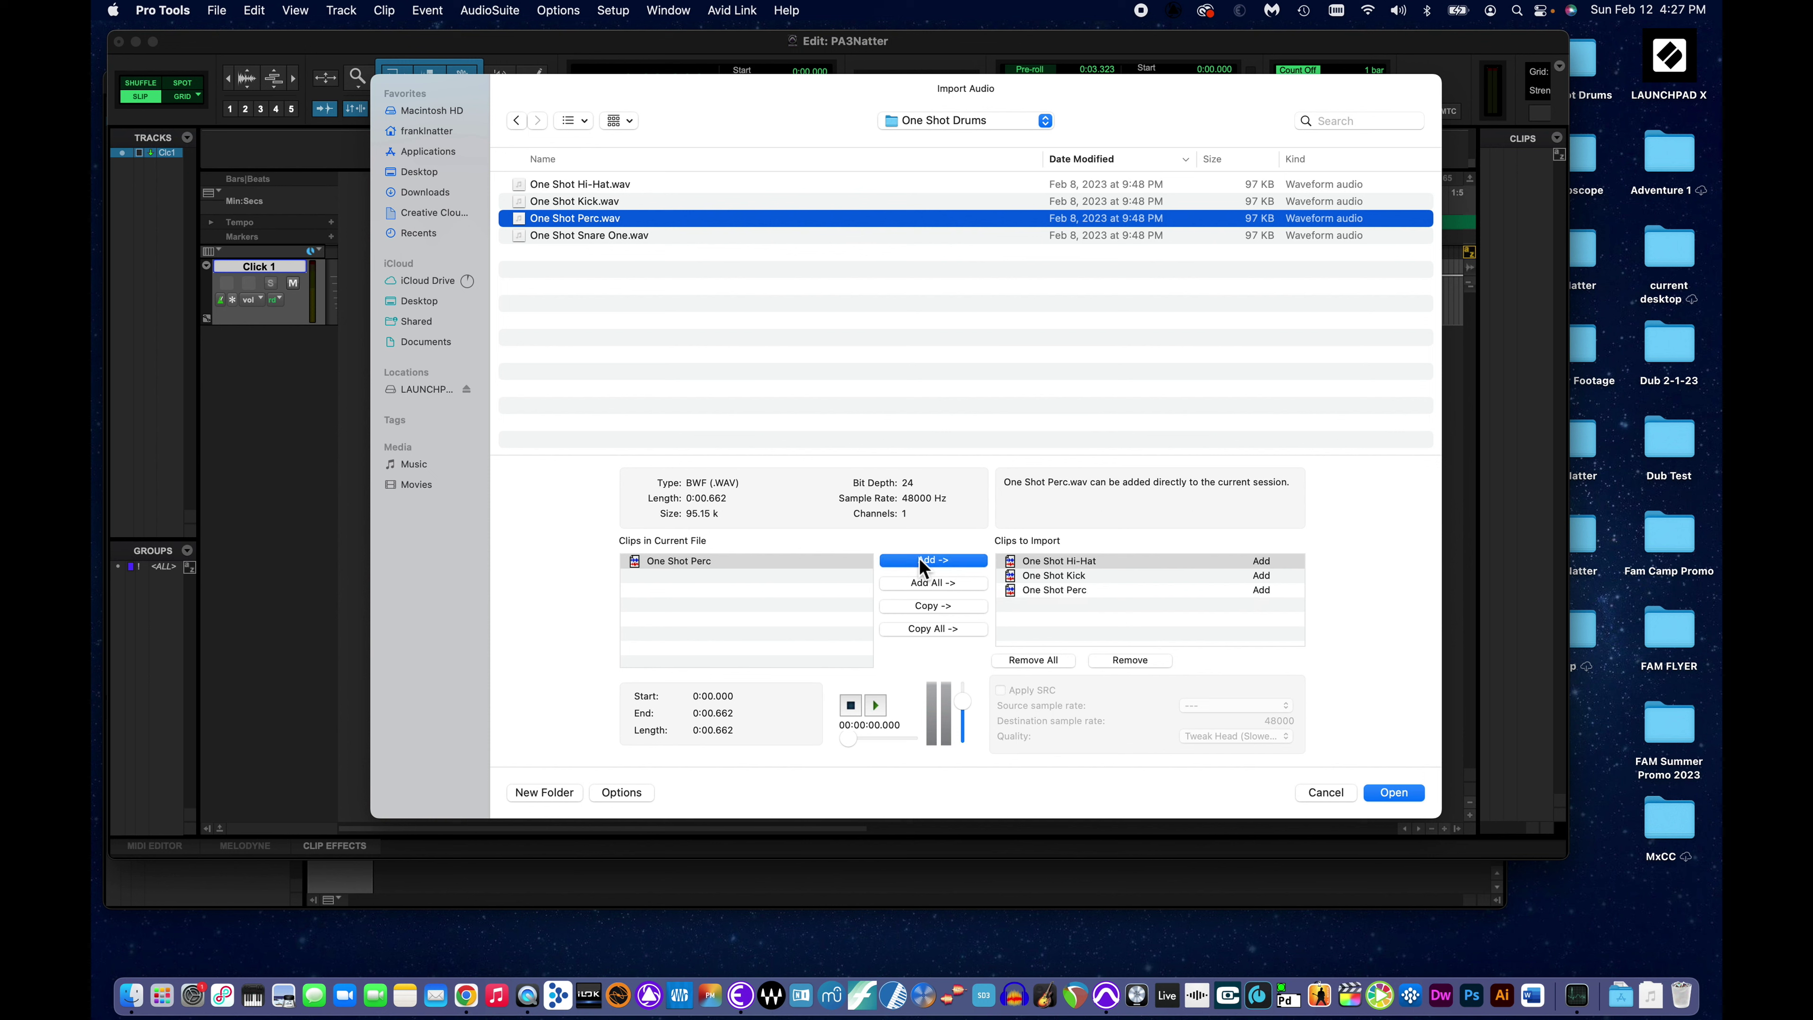
left_click(622, 236)
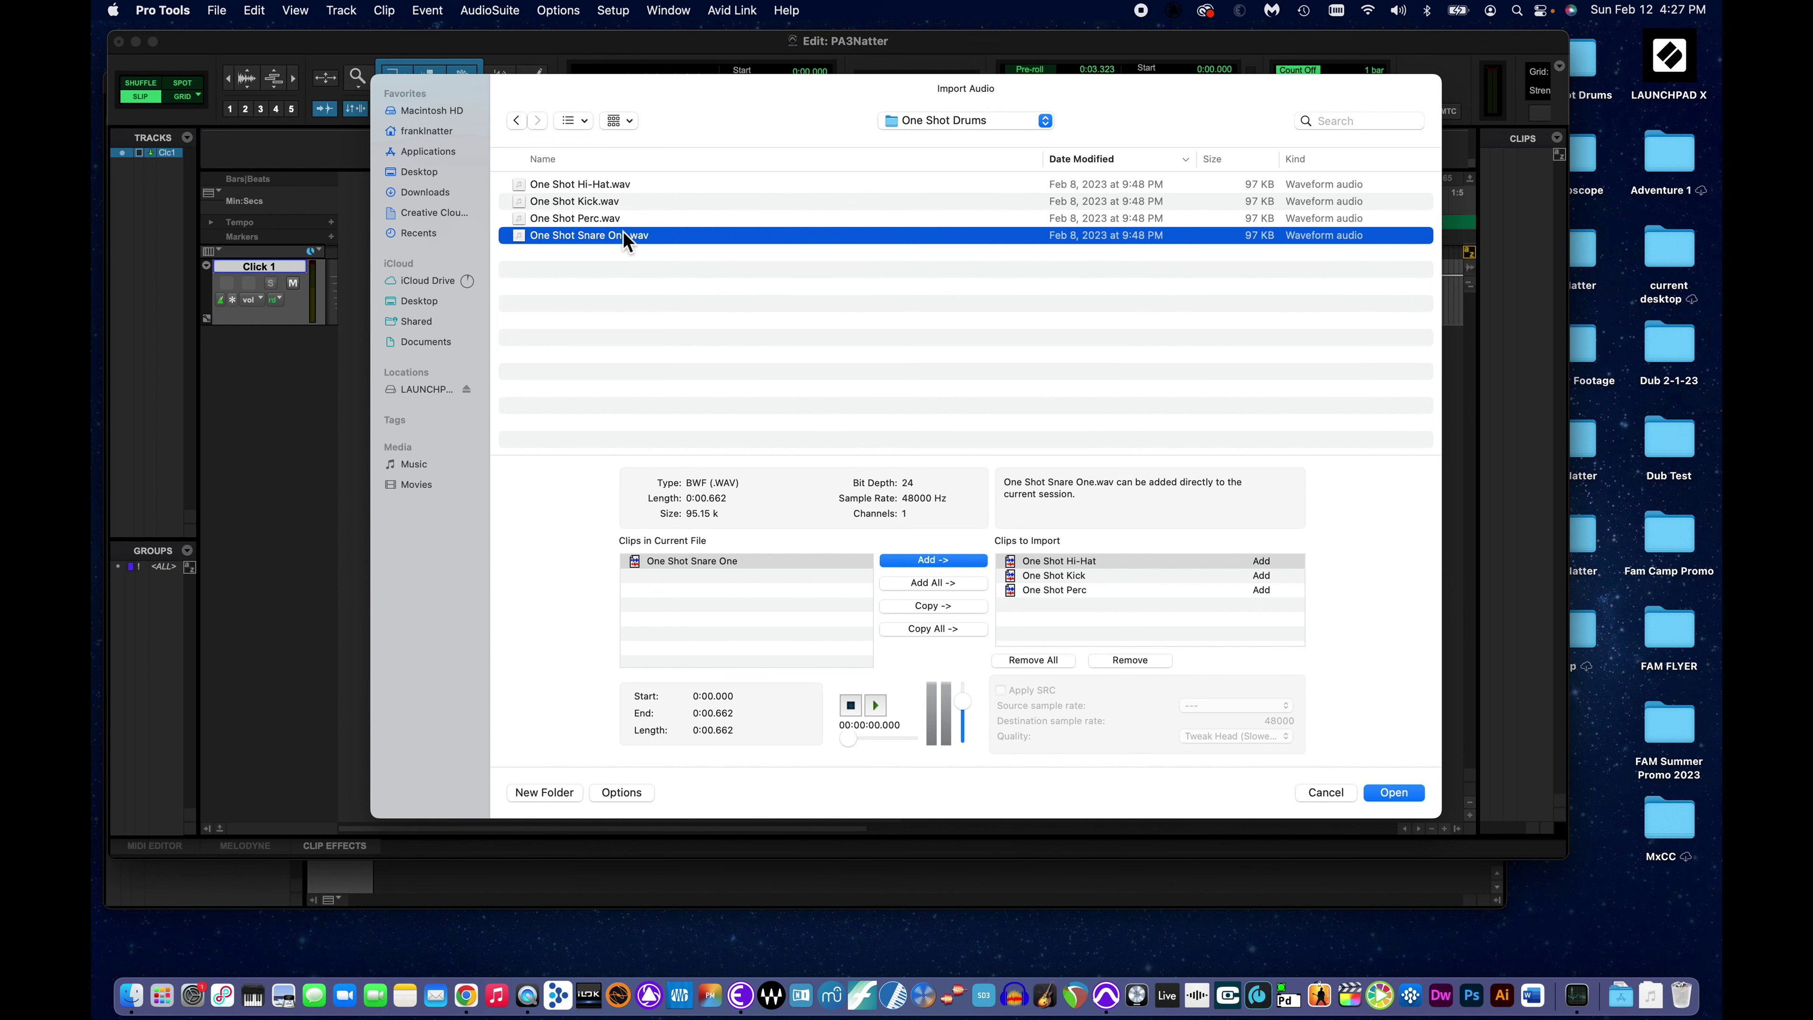
left_click(919, 561)
Import the four samples with Destination set to Clip List and Location at Session Start.
left_click(1385, 794)
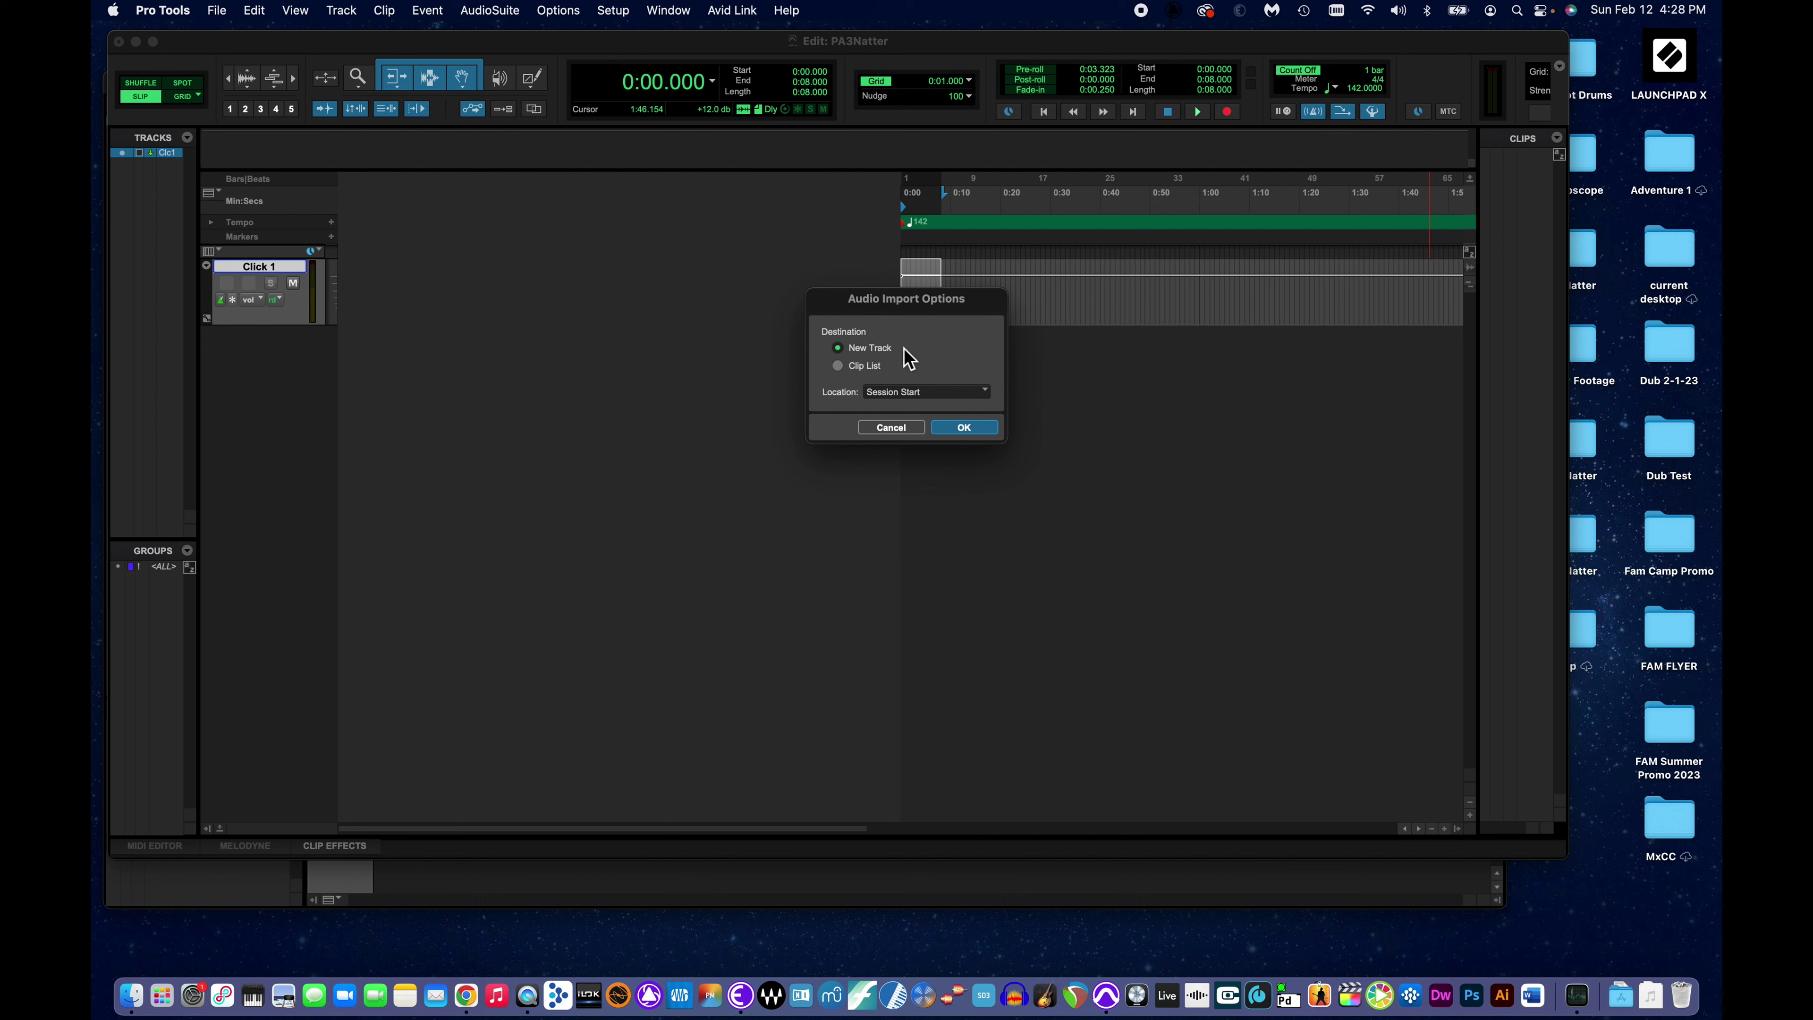
left_click(838, 367)
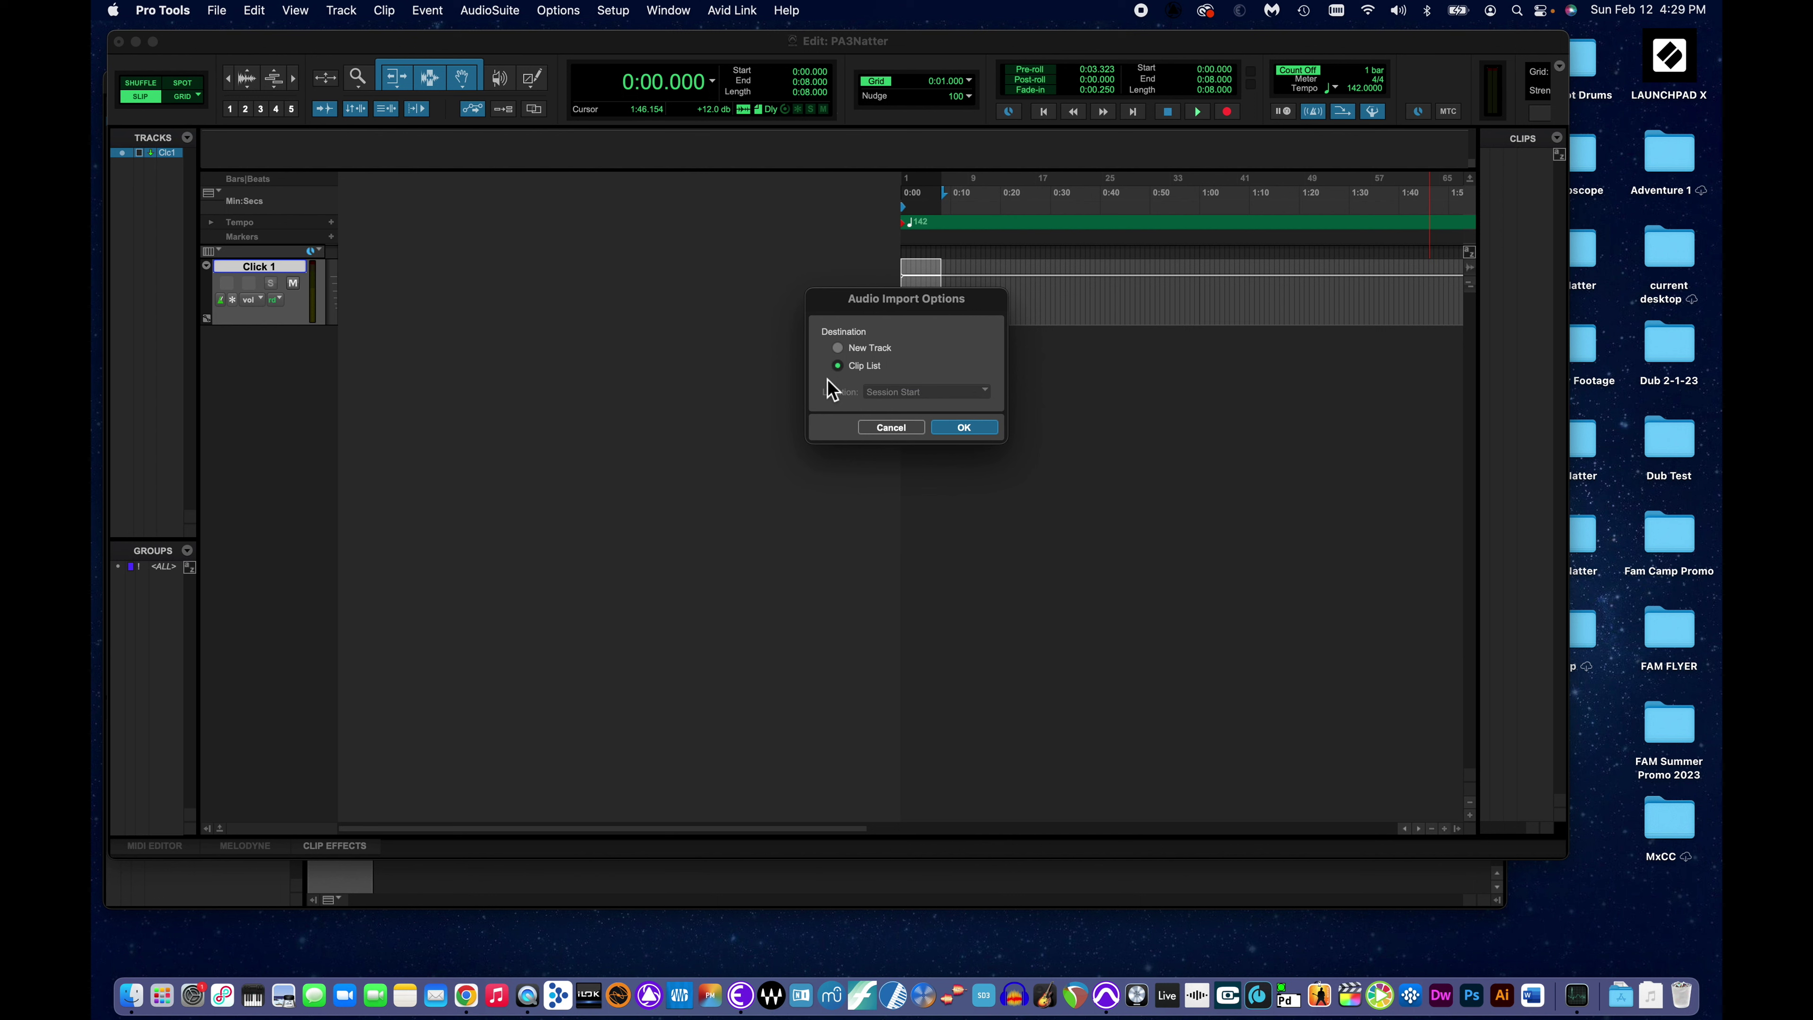
left_click(838, 347)
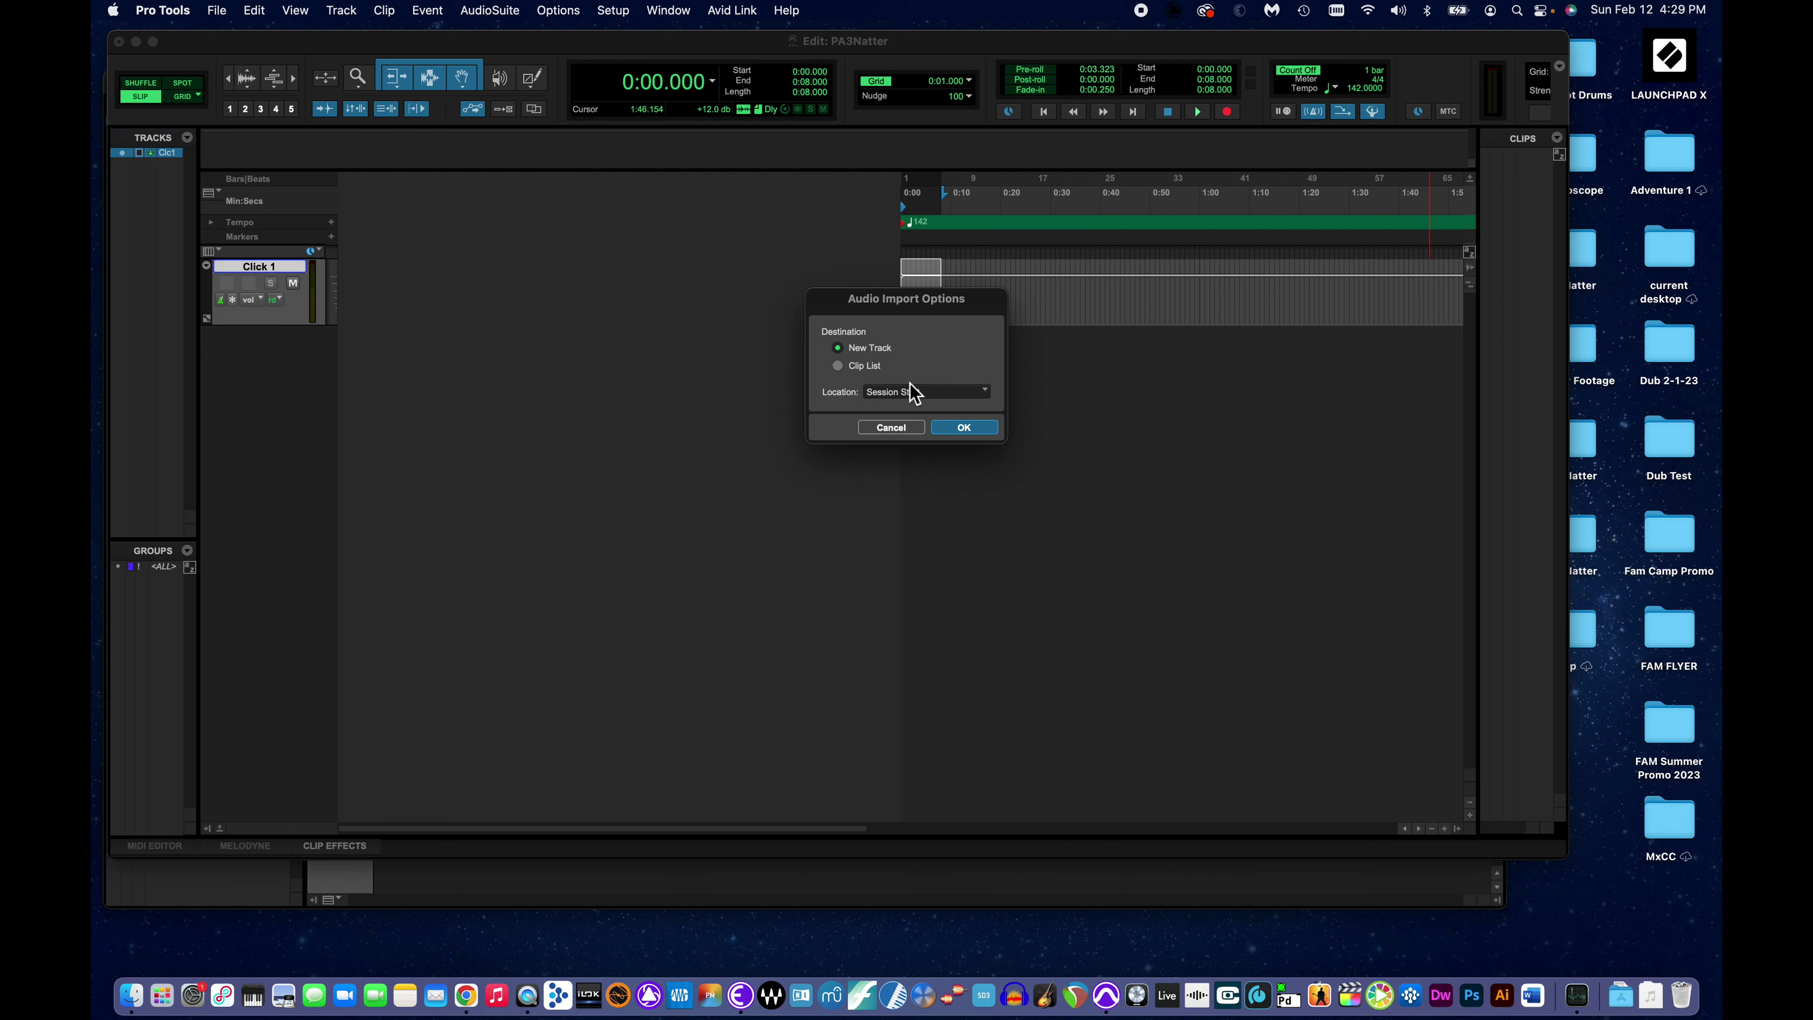
left_click(987, 393)
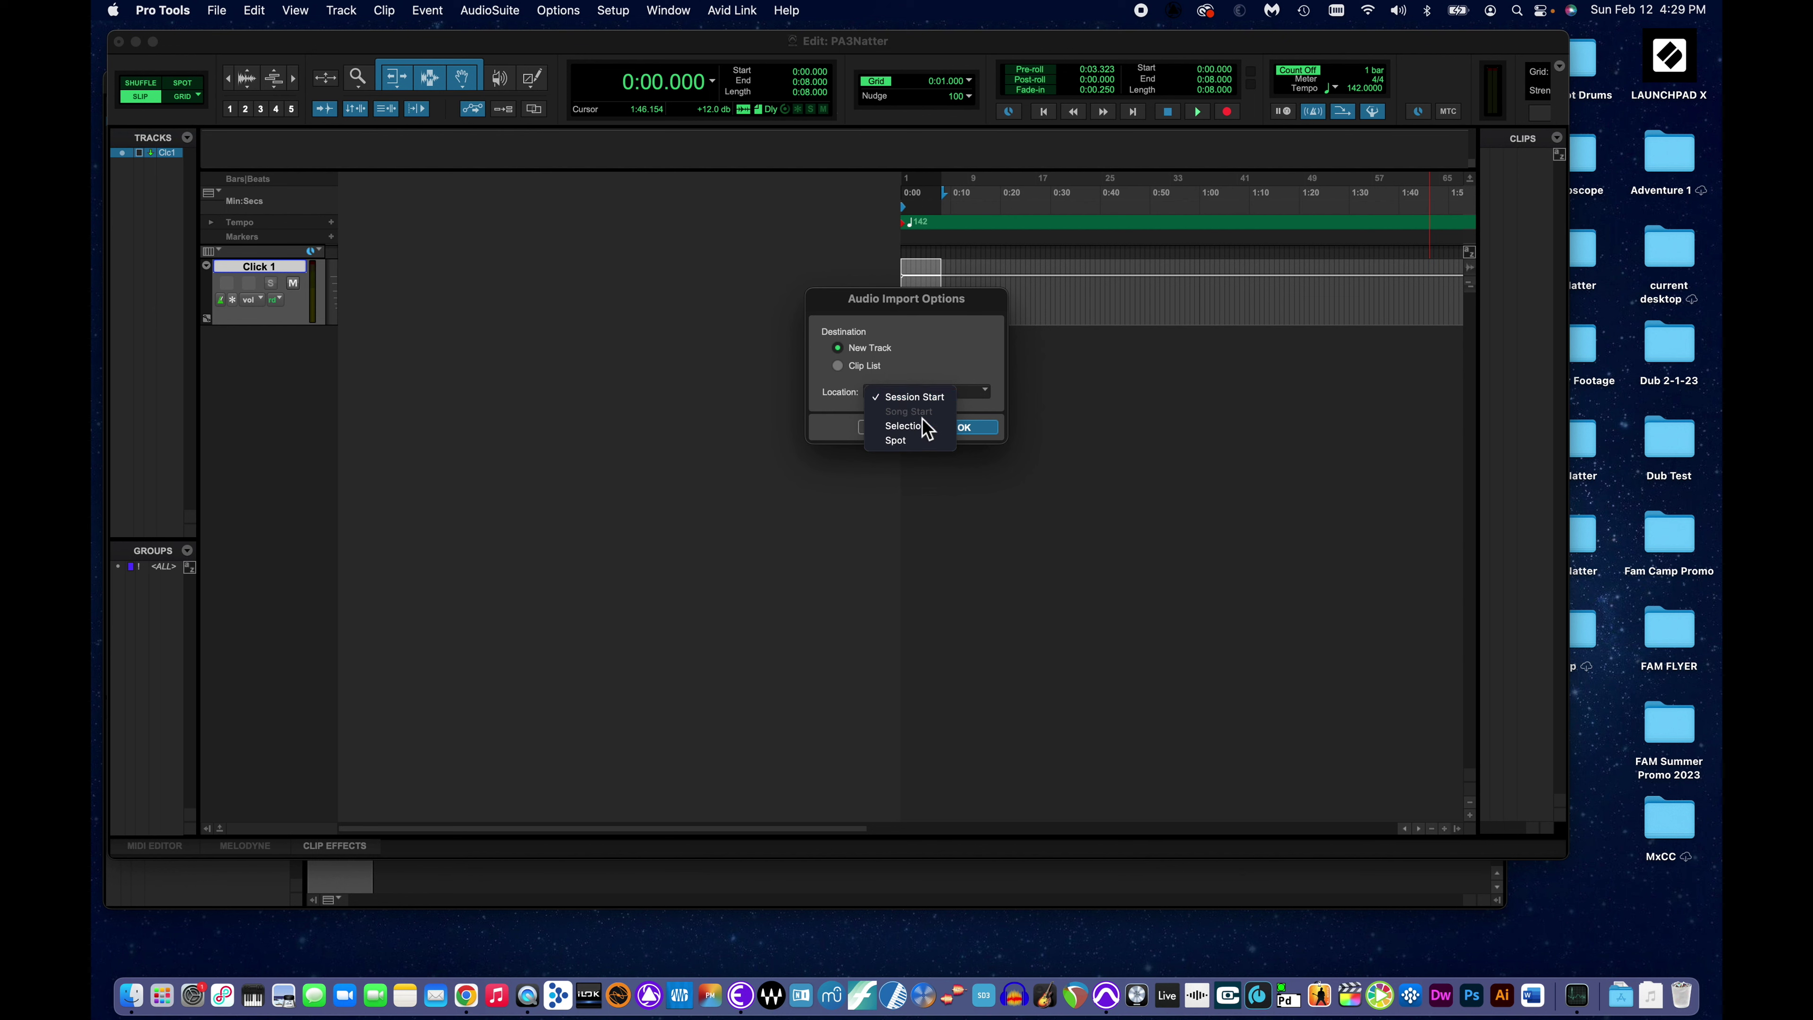
left_click(1255, 203)
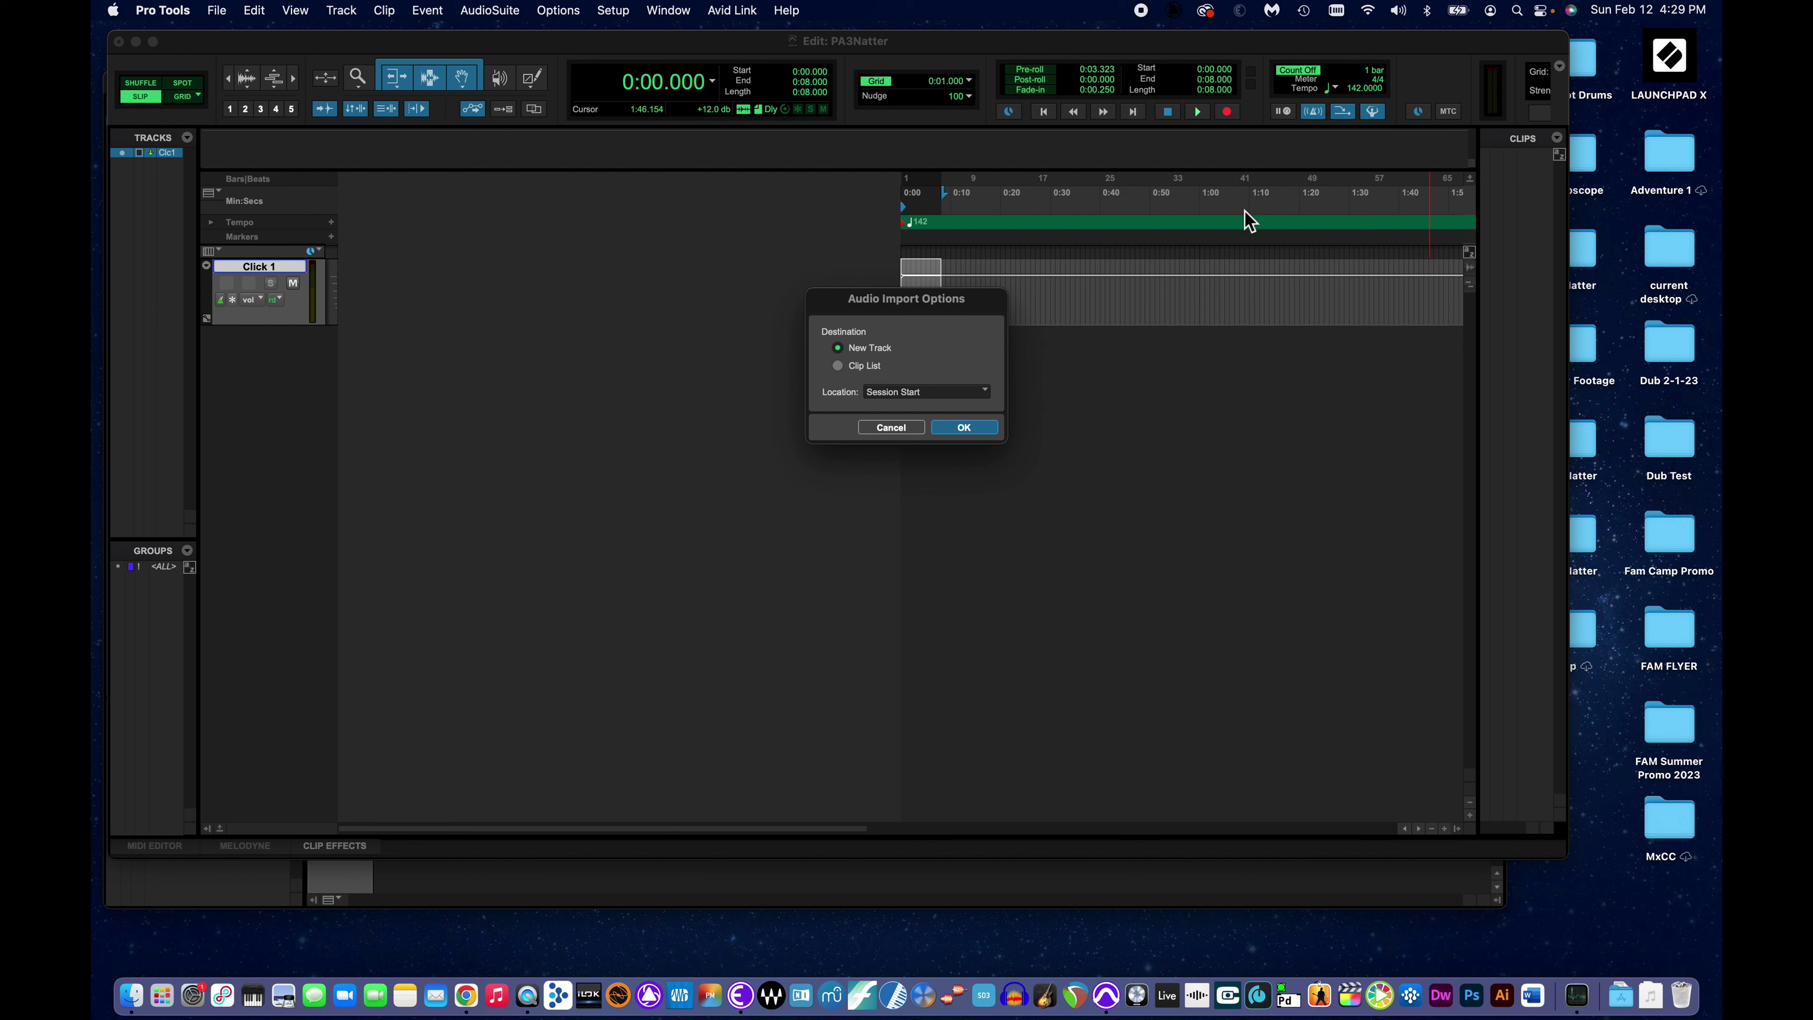
left_click(944, 391)
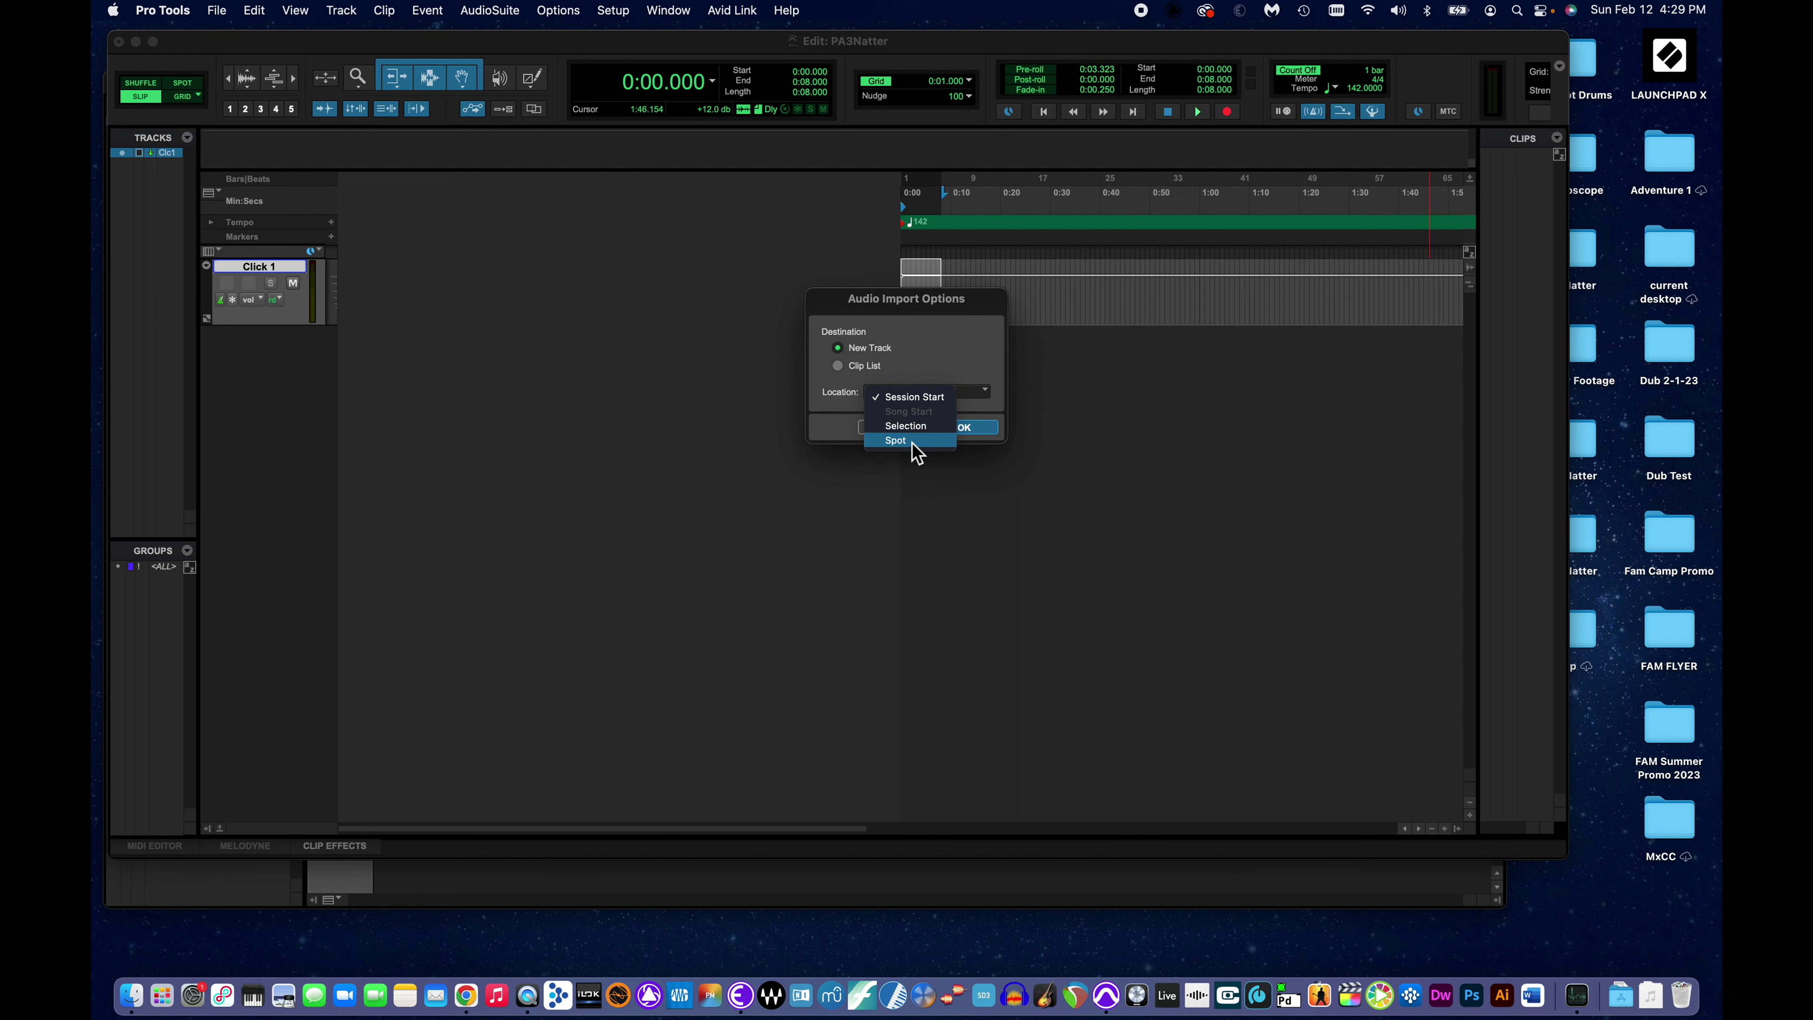
left_click(900, 397)
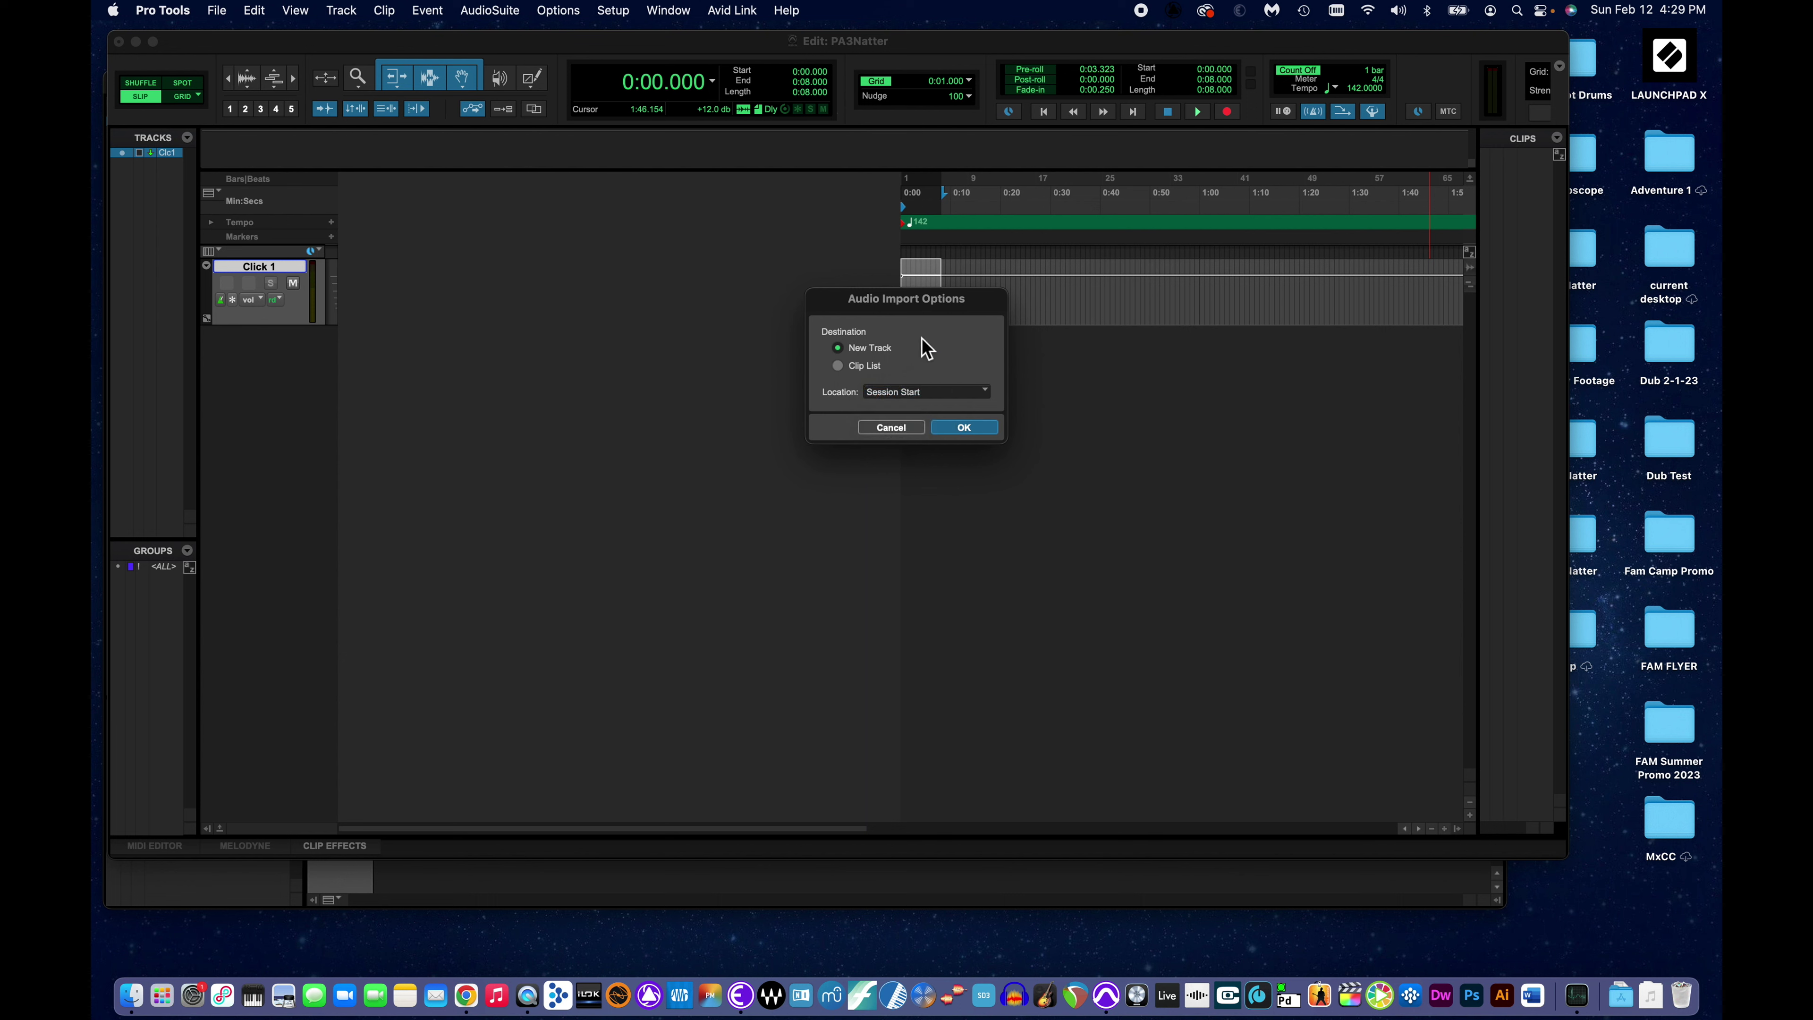
left_click(864, 365)
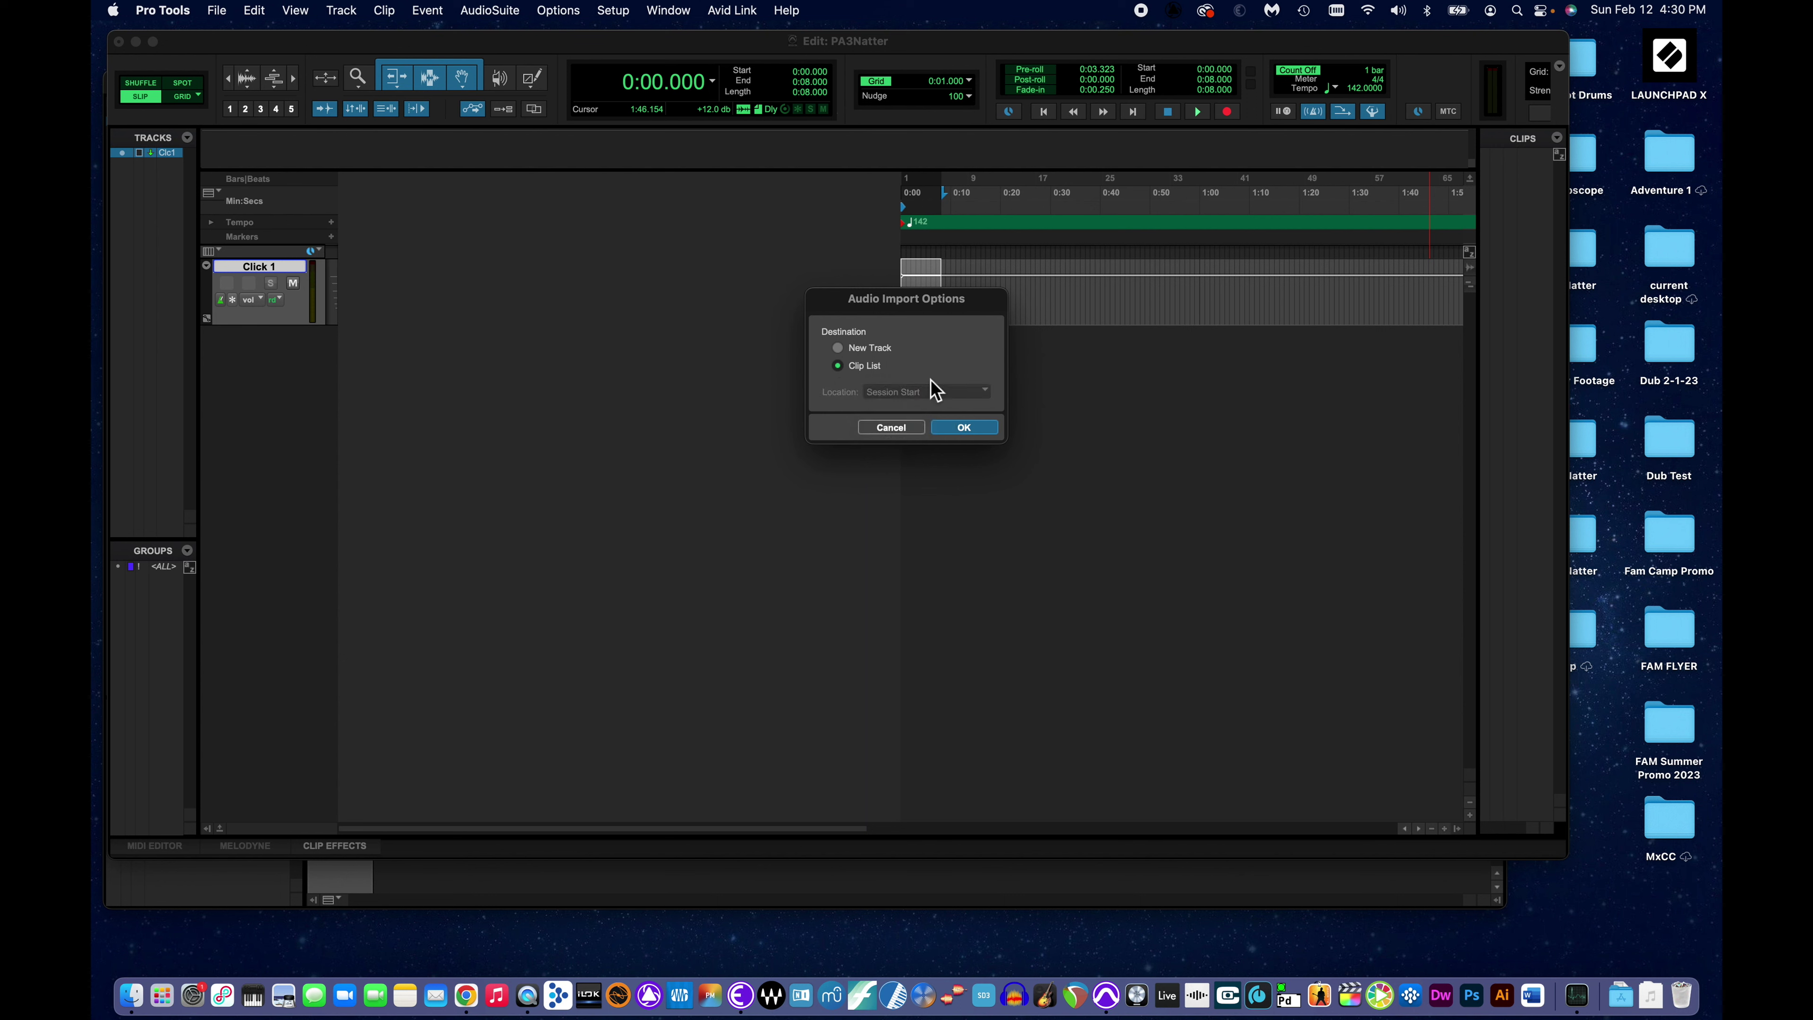
left_click(965, 427)
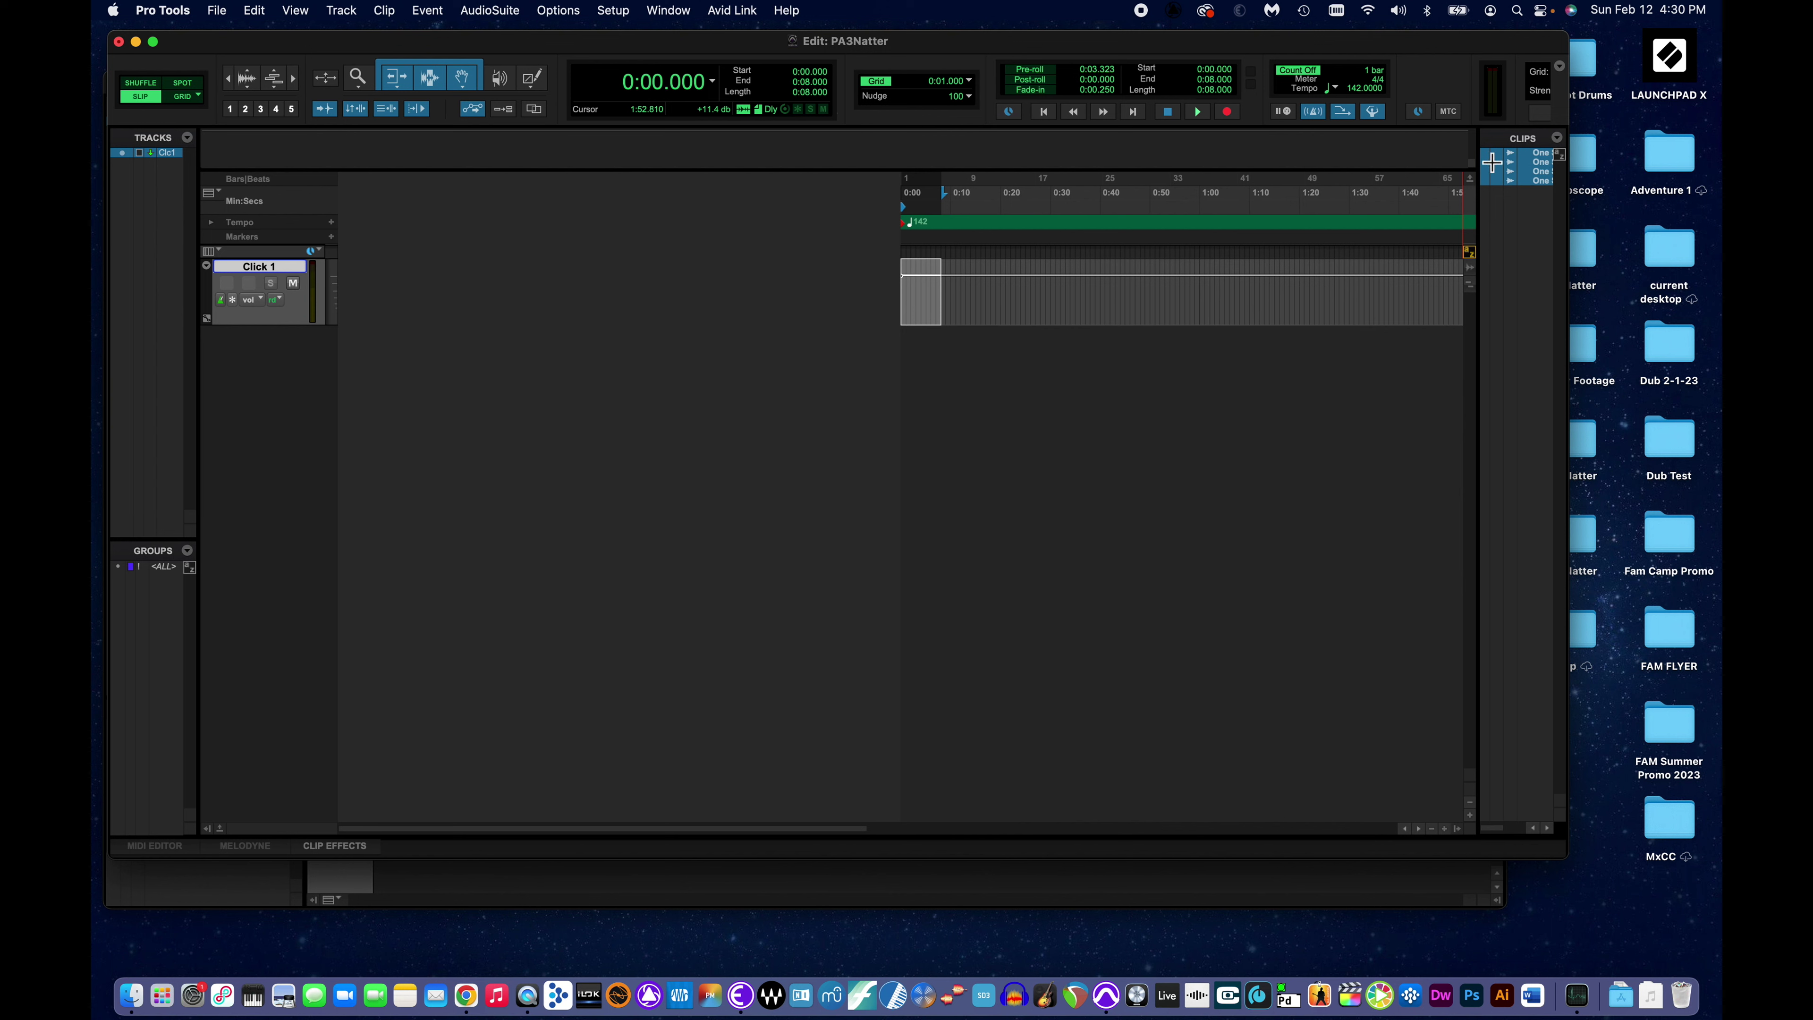
Widen the Edit window and Clips panel, then check each of the four One Shot clips.
left_click_drag(1578, 222, 1639, 225)
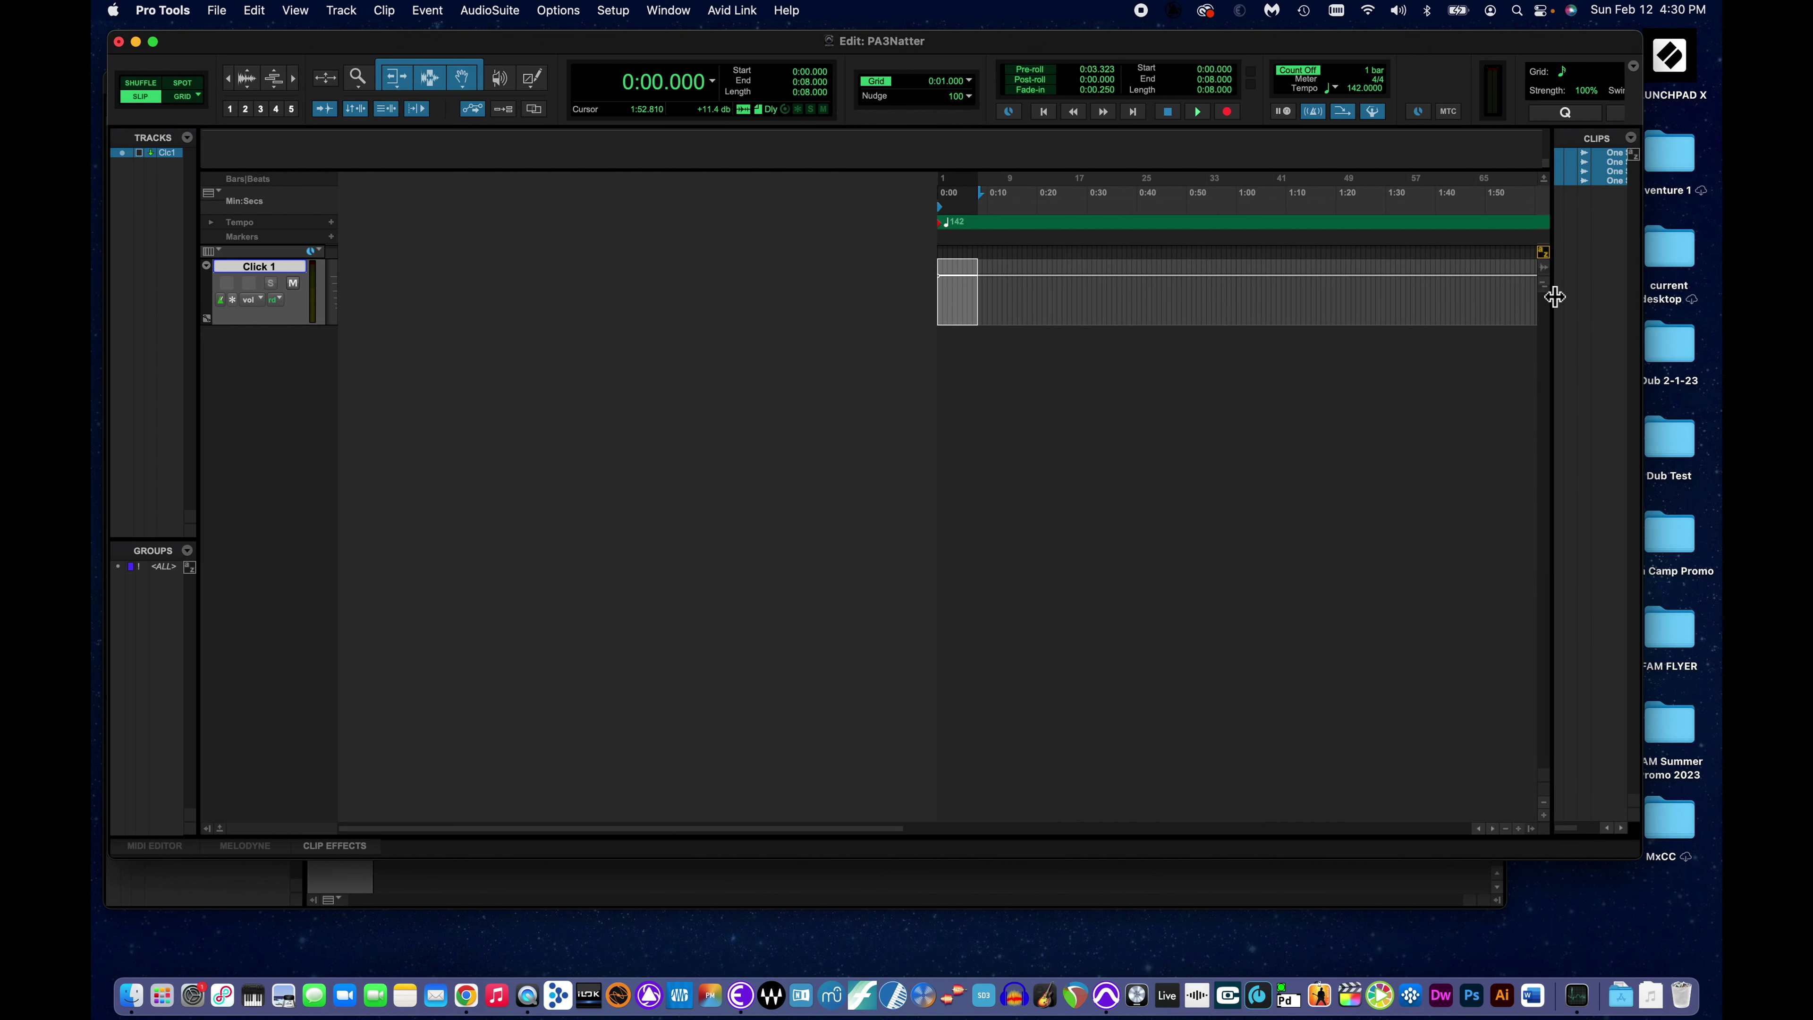
left_click_drag(1550, 291, 1406, 314)
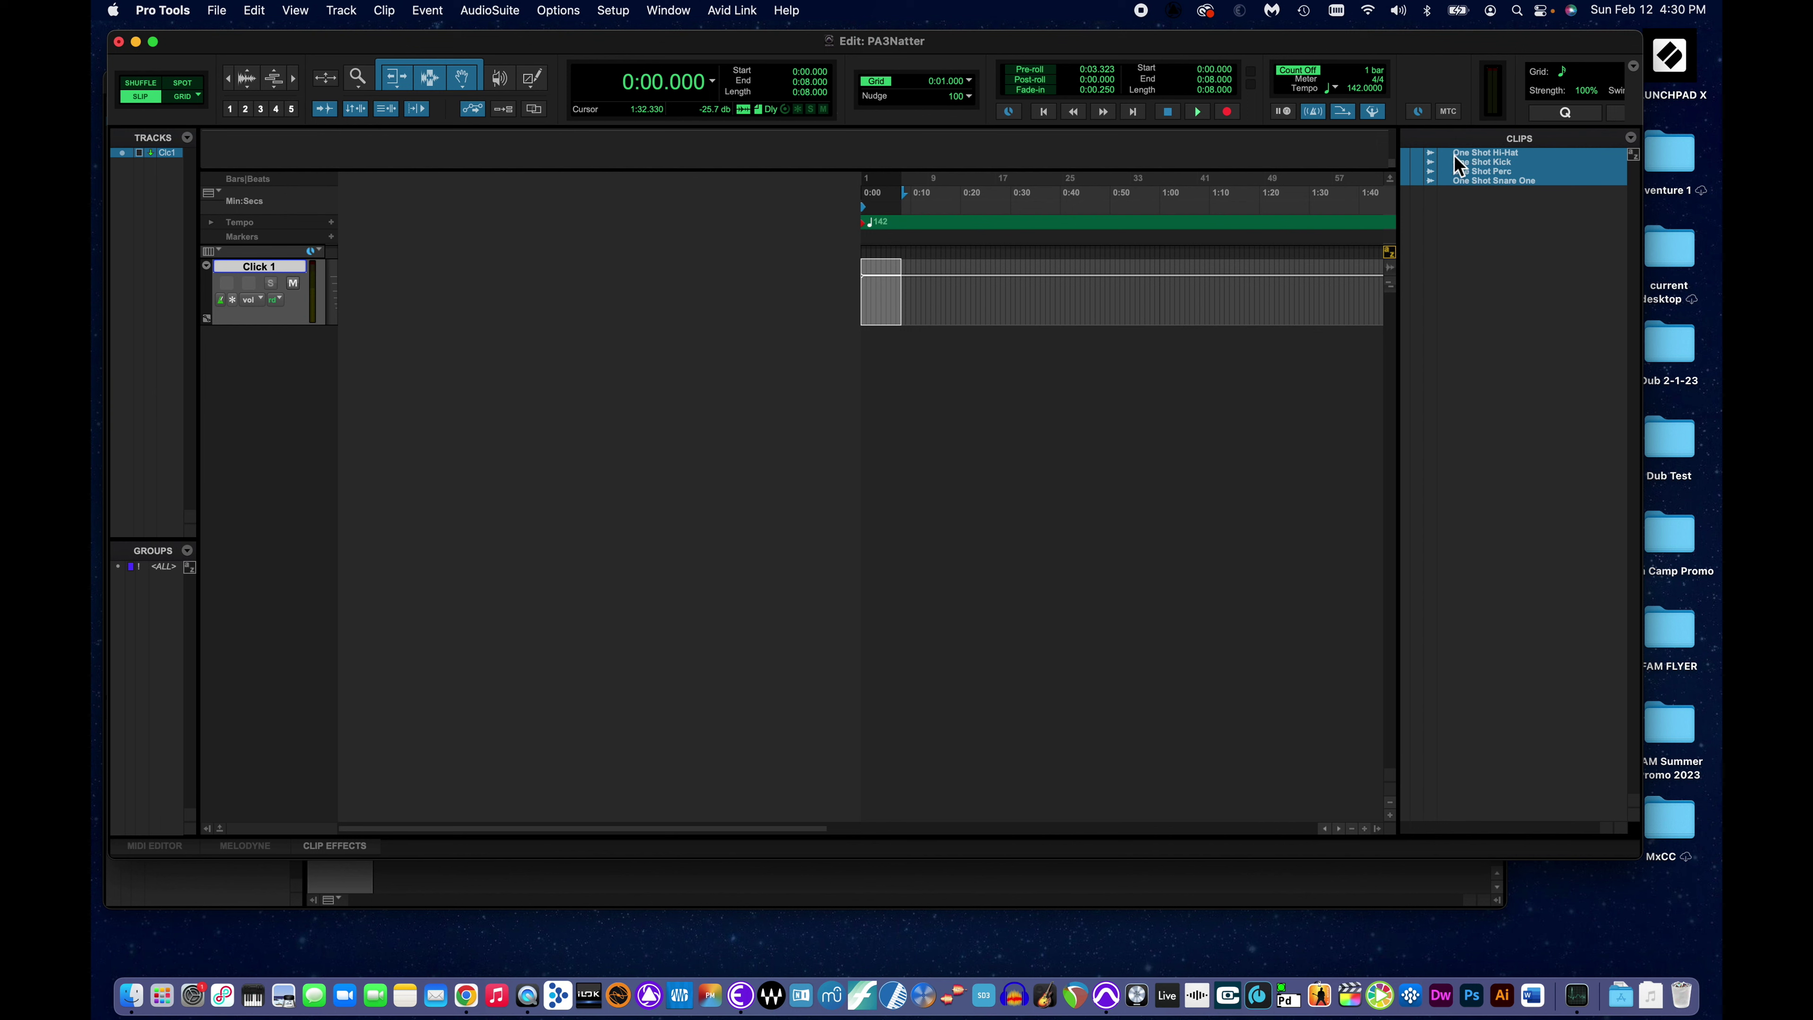
left_click(1472, 211)
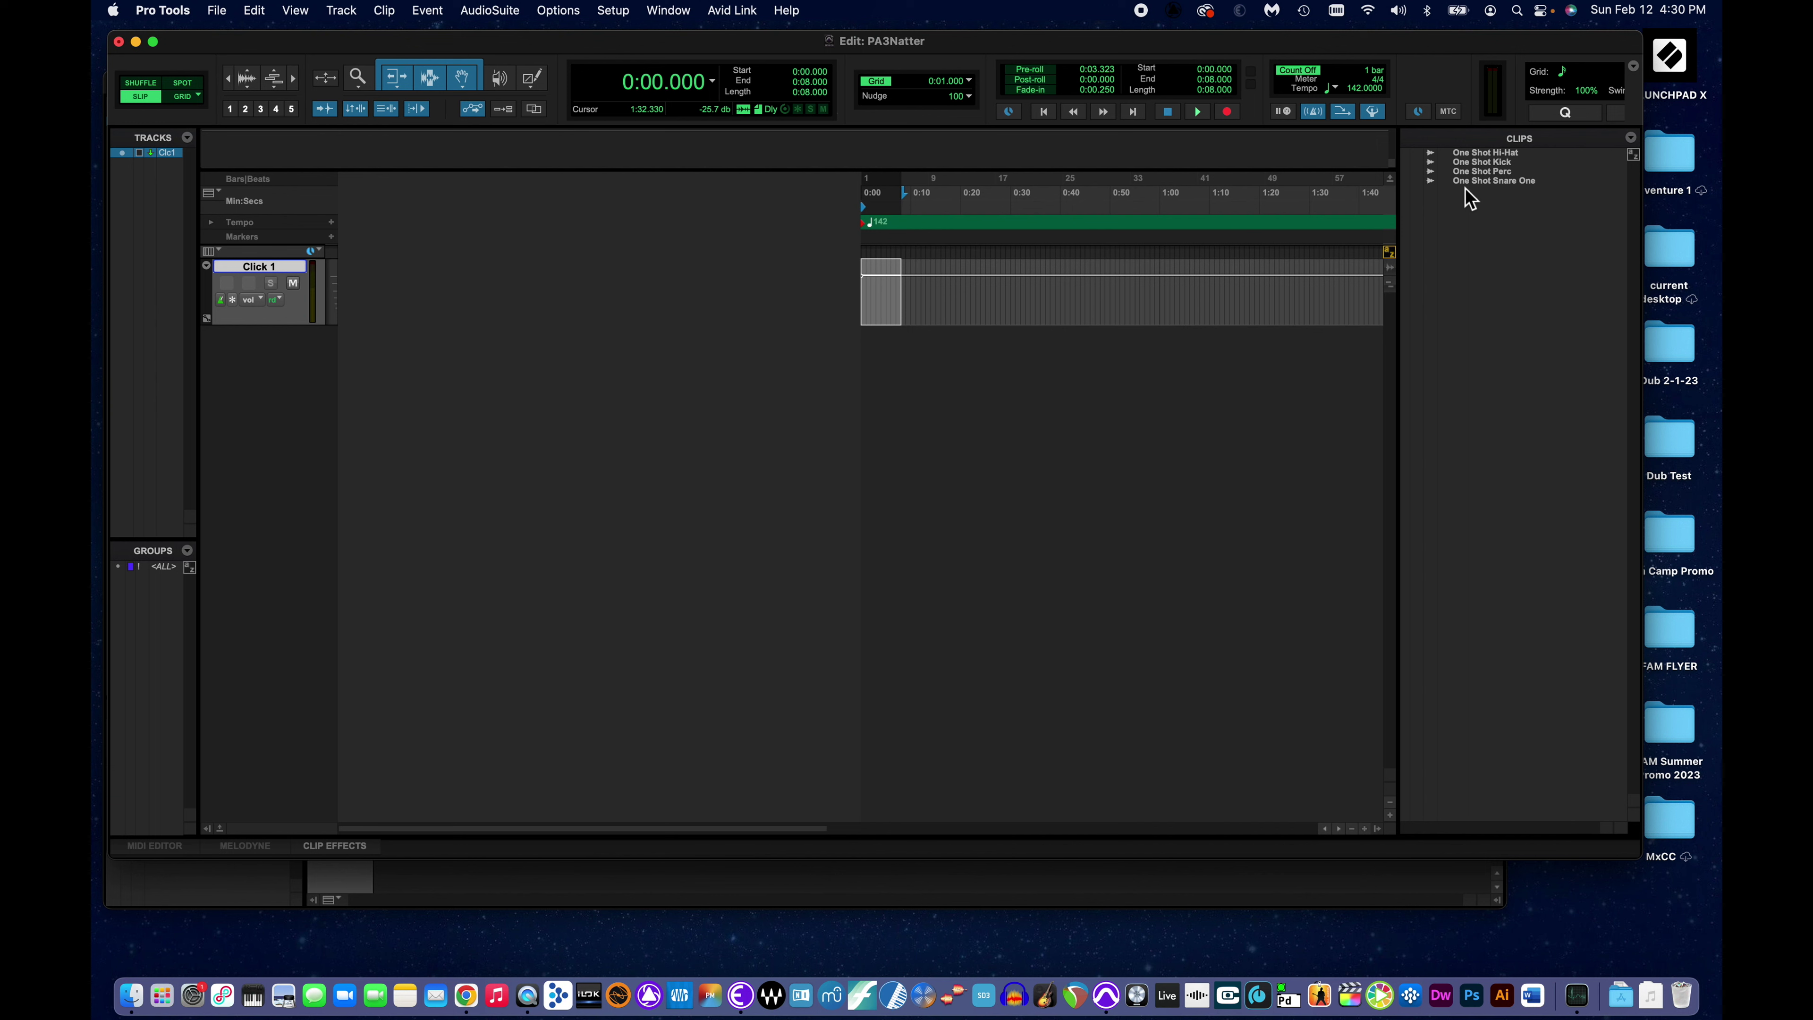
left_click(1477, 153)
left_click(1470, 162)
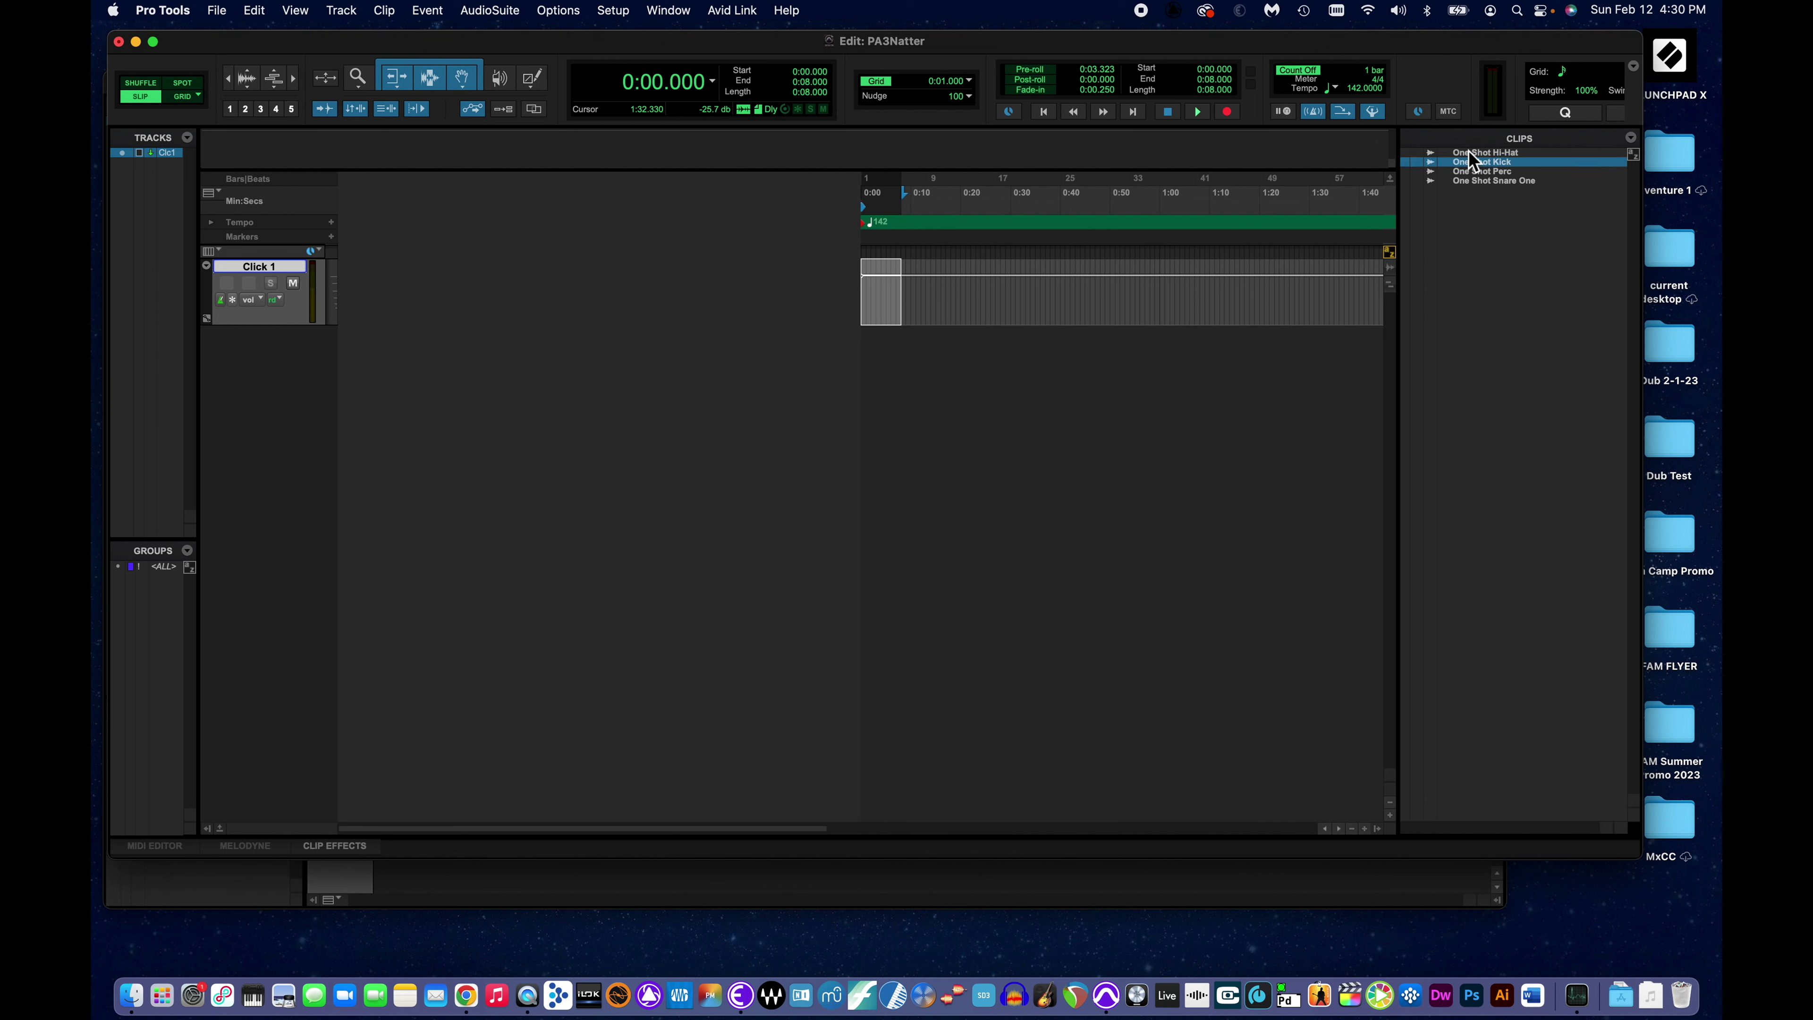
left_click(1468, 153)
left_click(1469, 161)
left_click(1473, 173)
left_click(1474, 181)
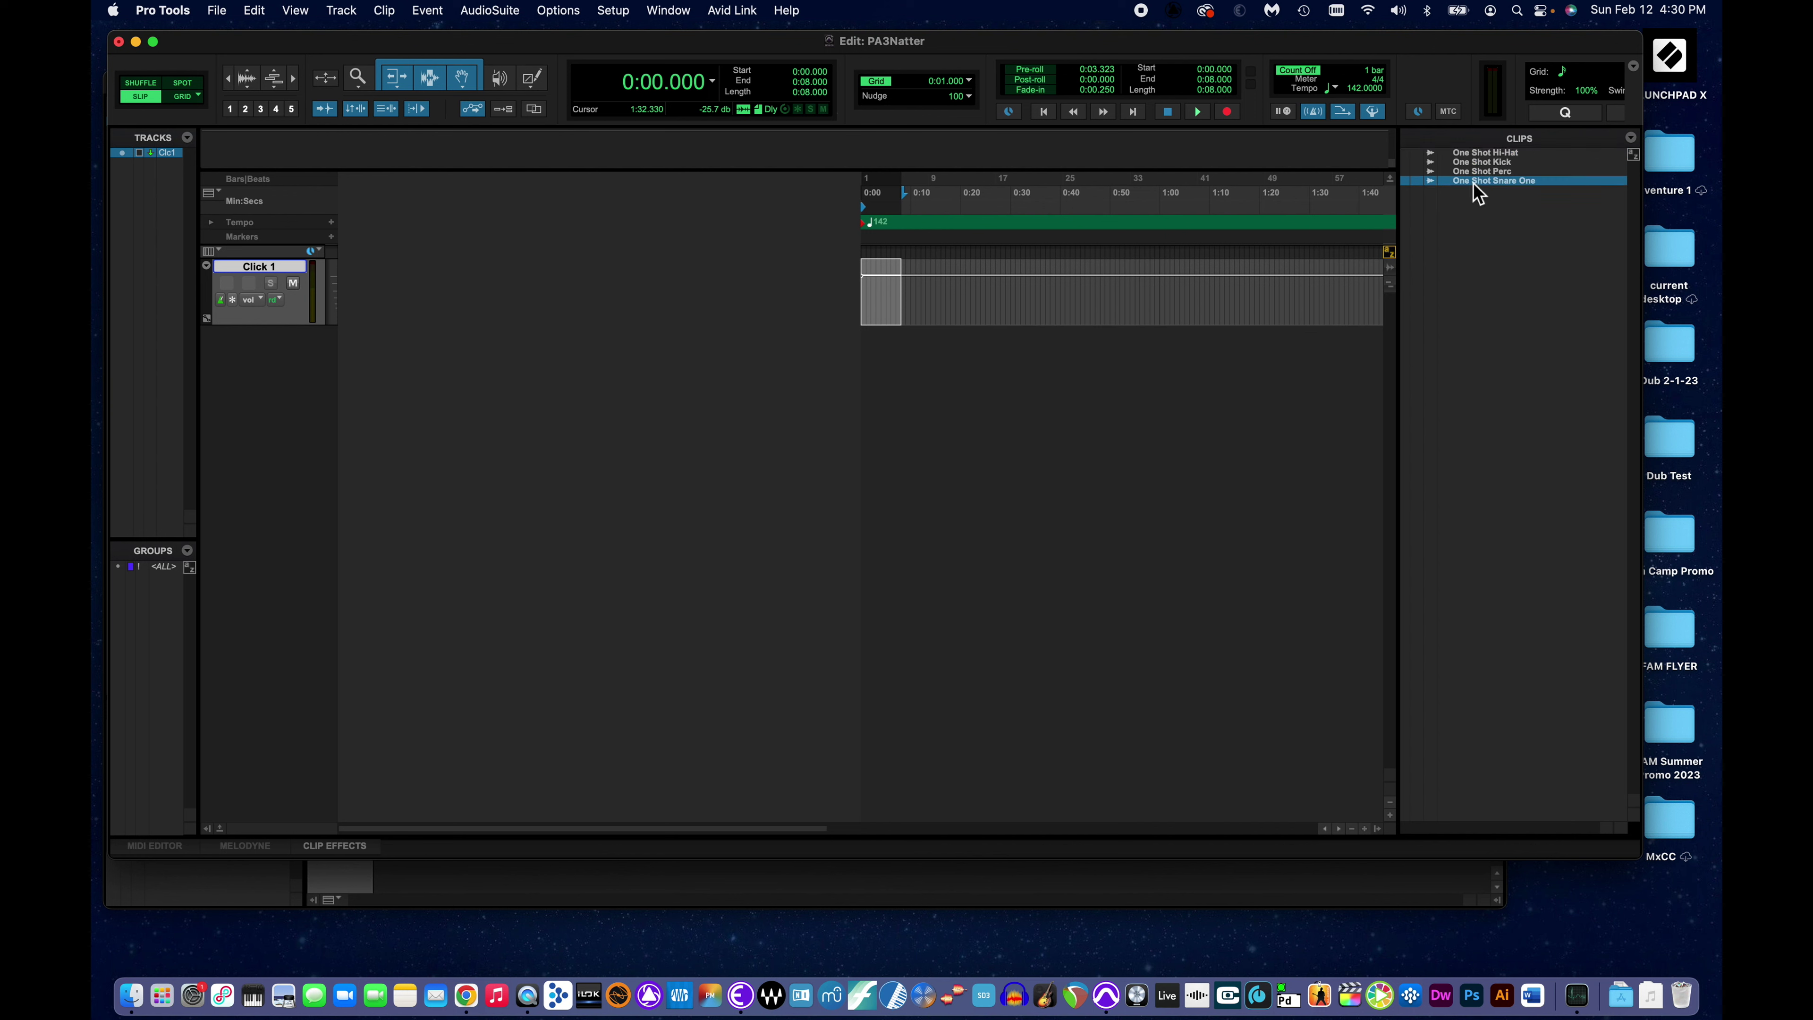
left_click(1480, 153)
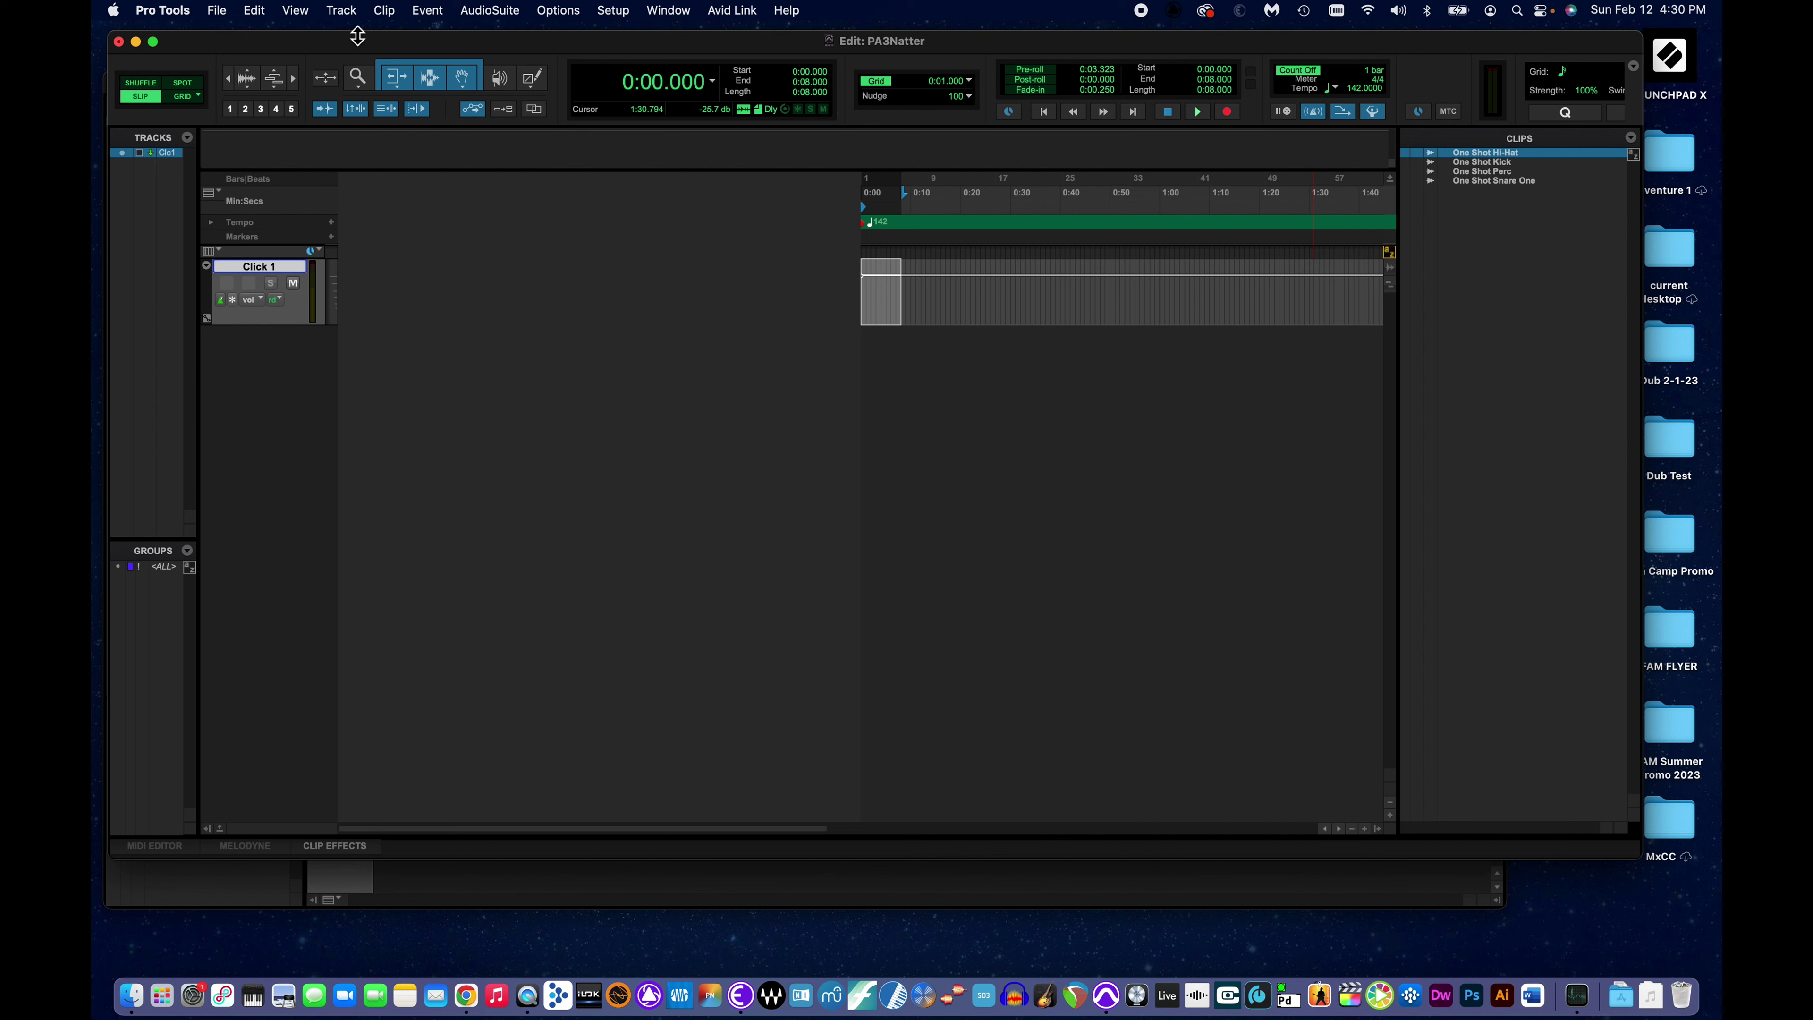
Set up four new mono audio track rows in the New Tracks dialog.
left_click(343, 11)
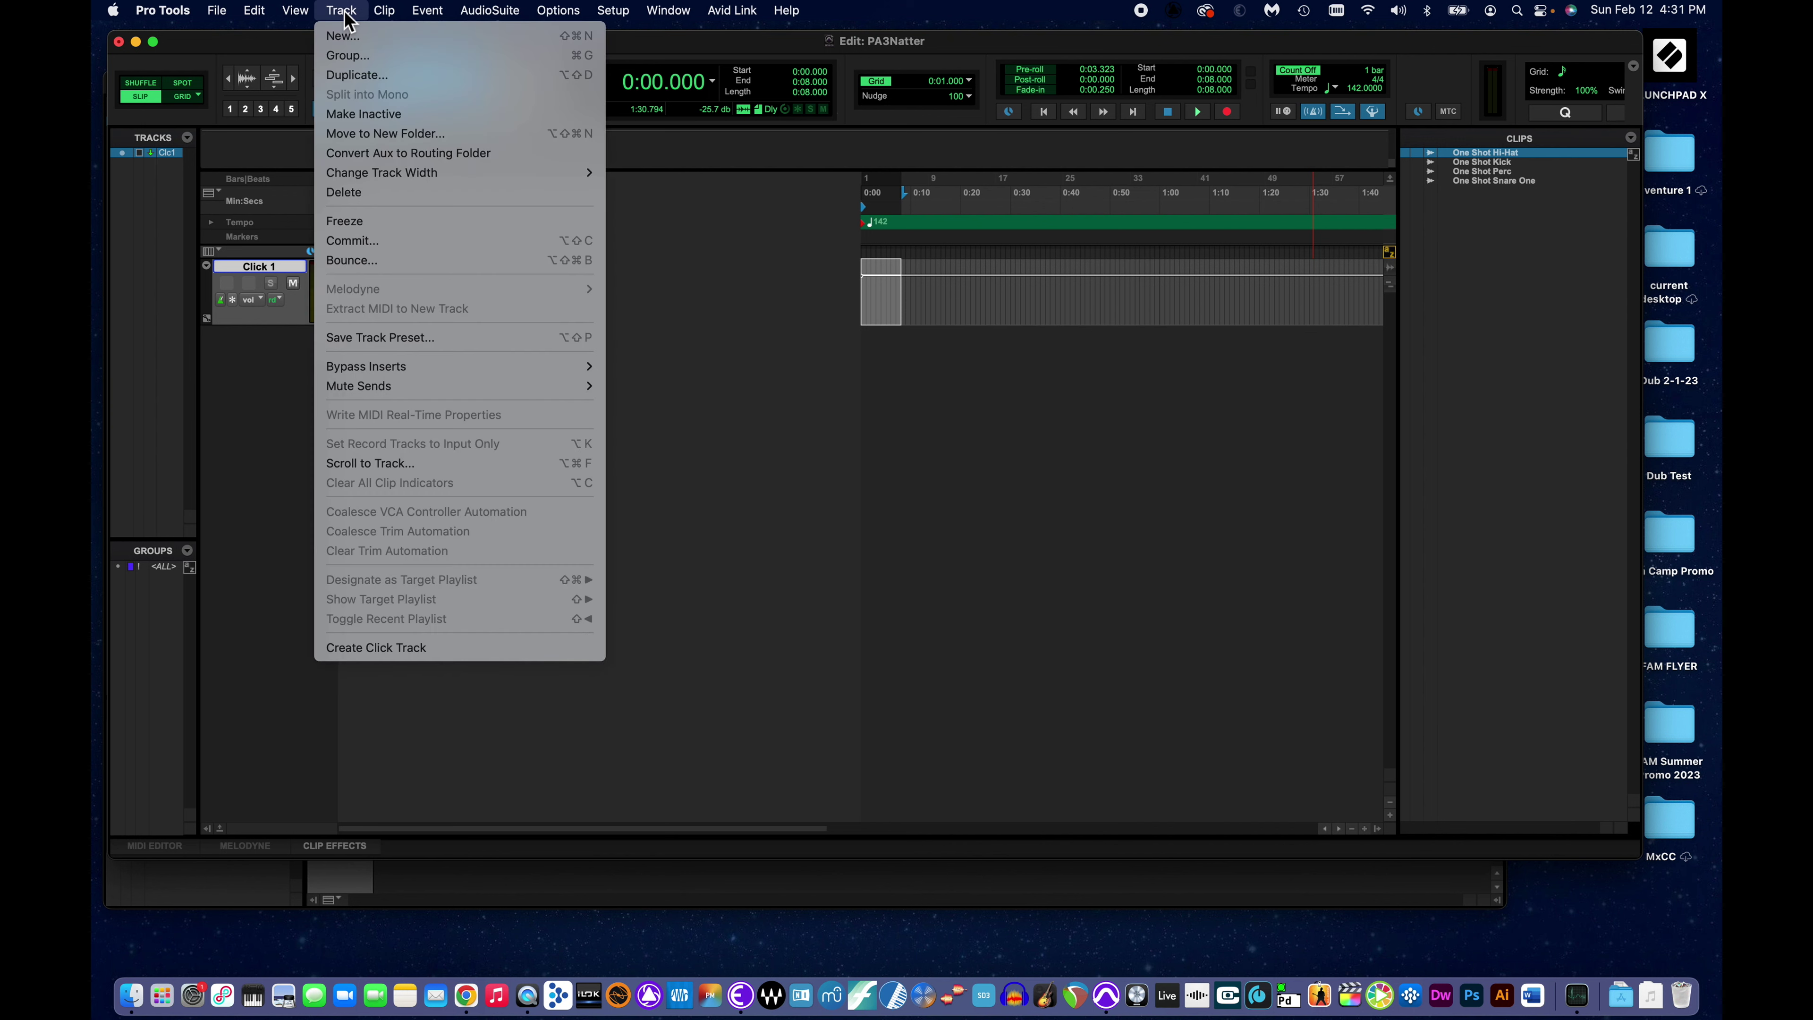
left_click(344, 37)
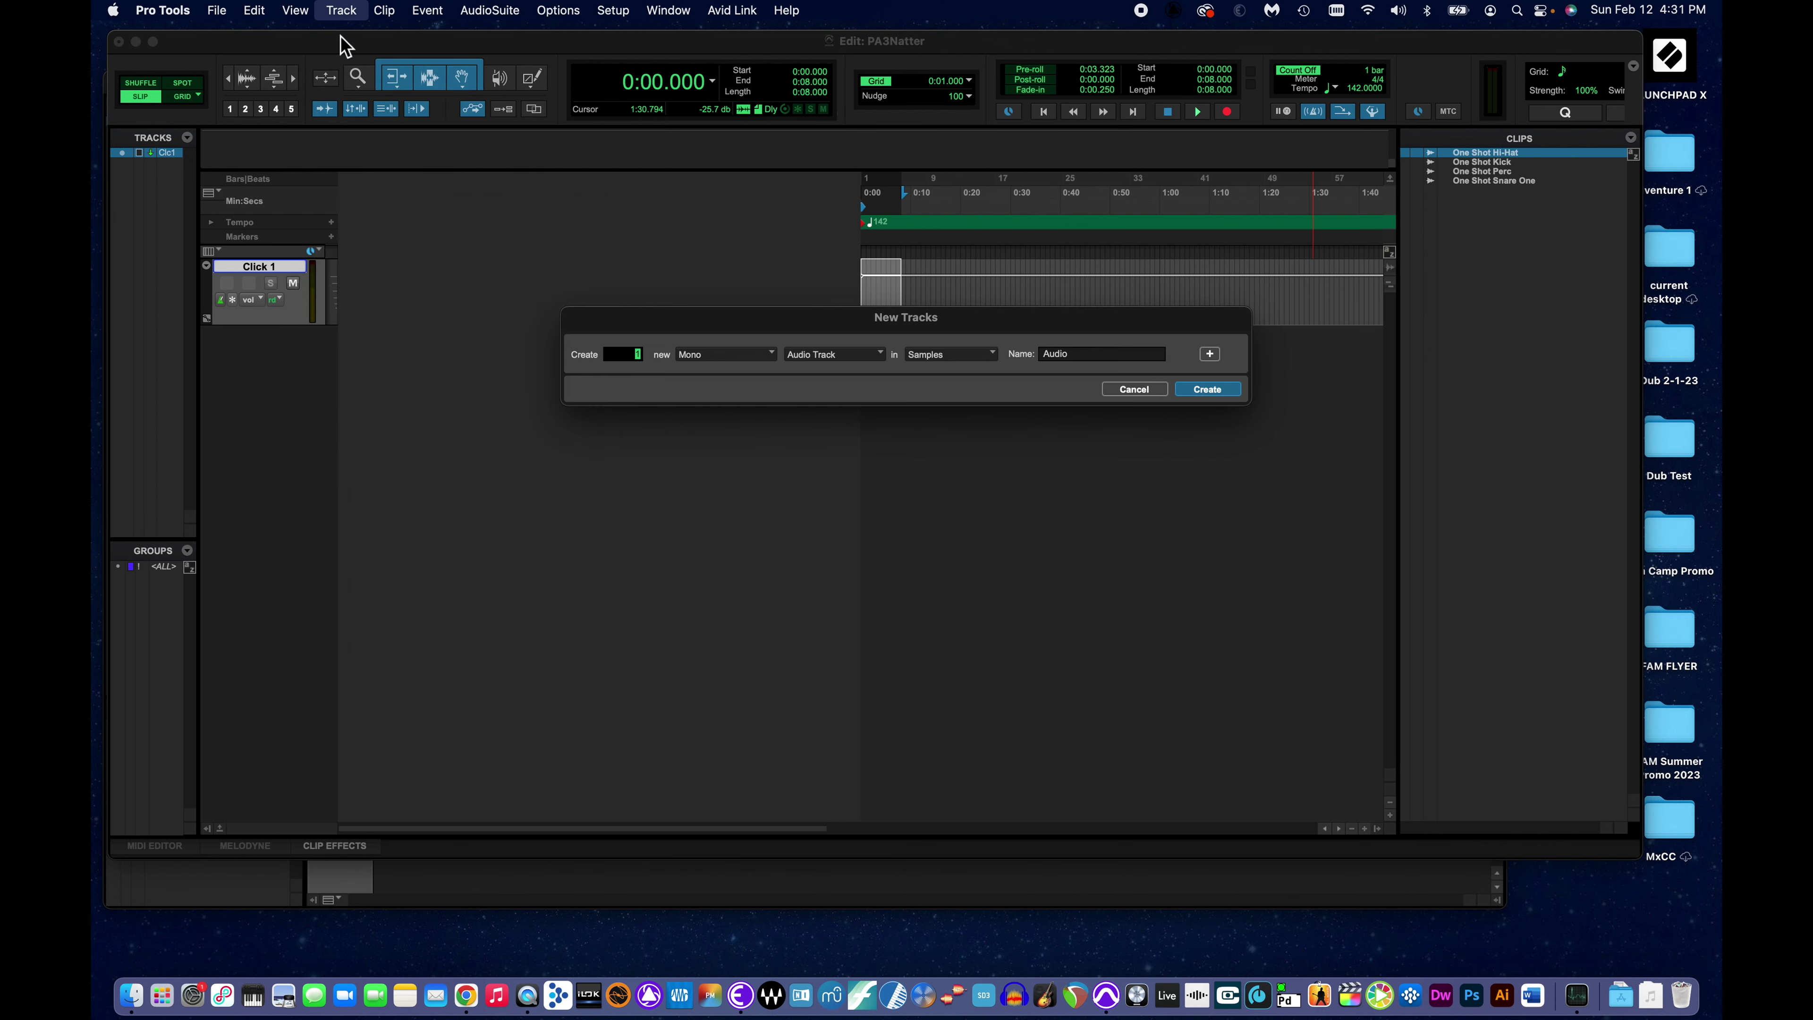
left_click(1211, 355)
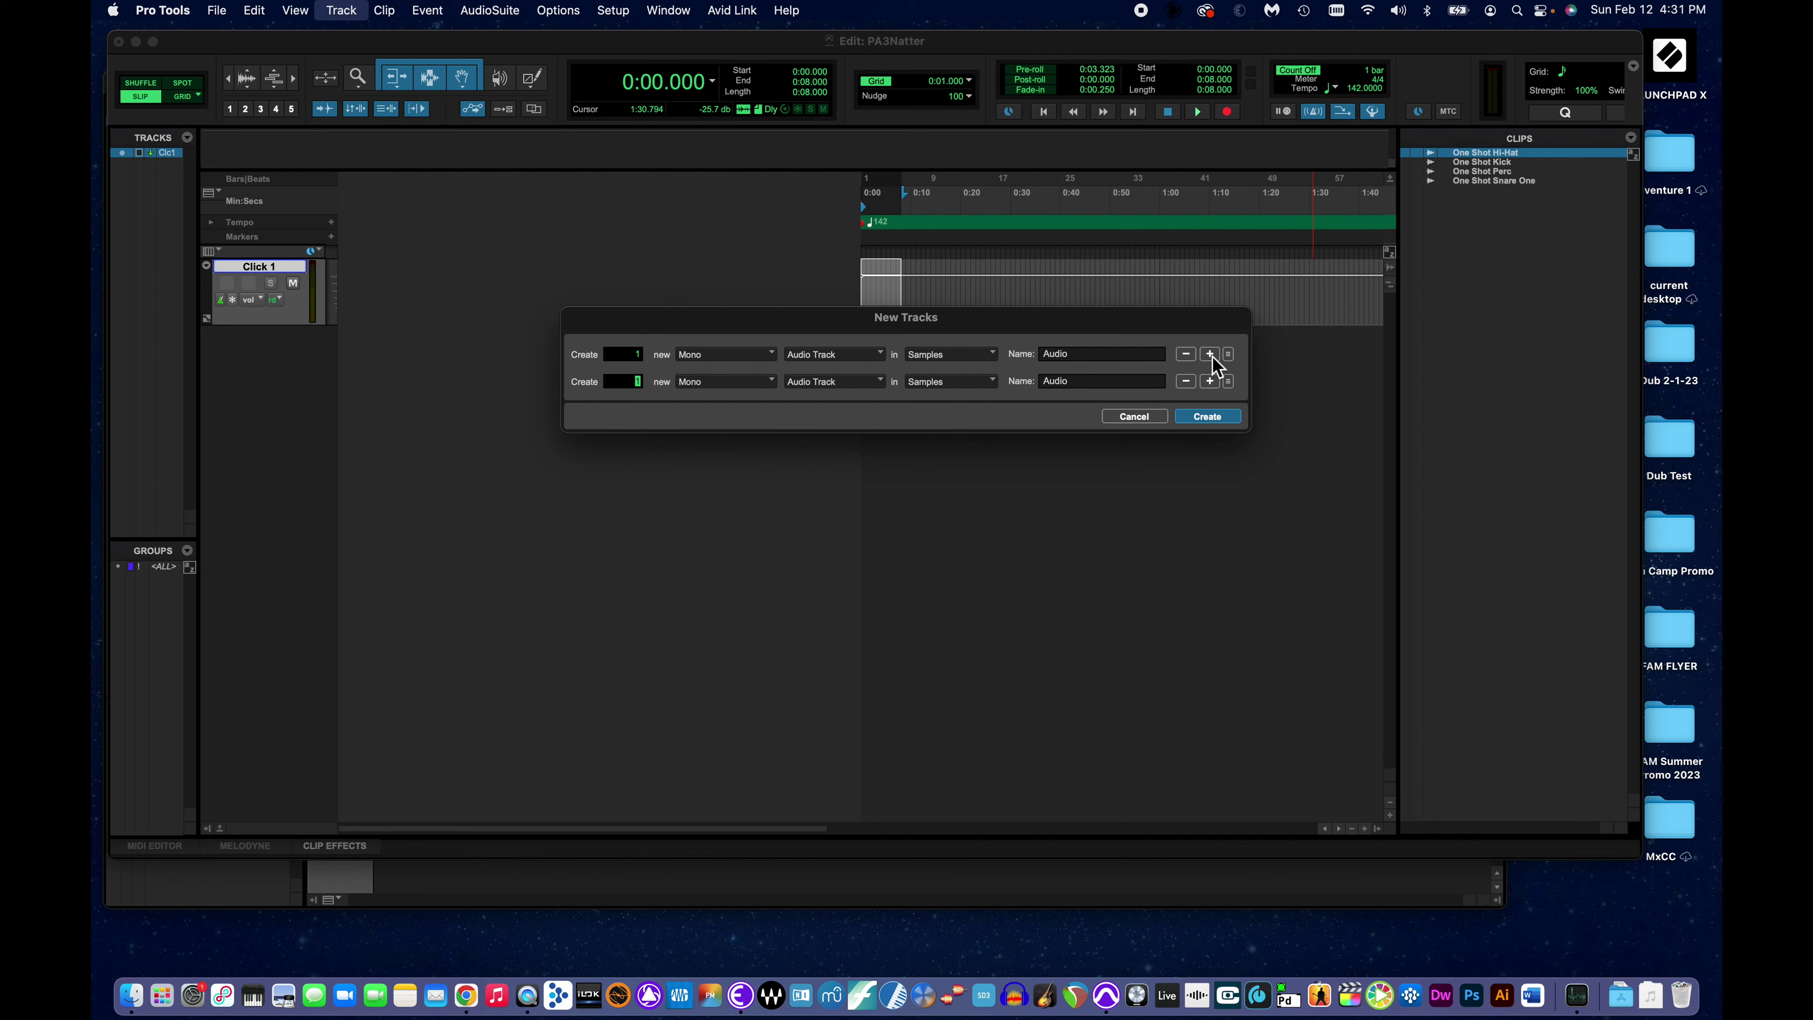
left_click(1212, 355)
left_click(1211, 355)
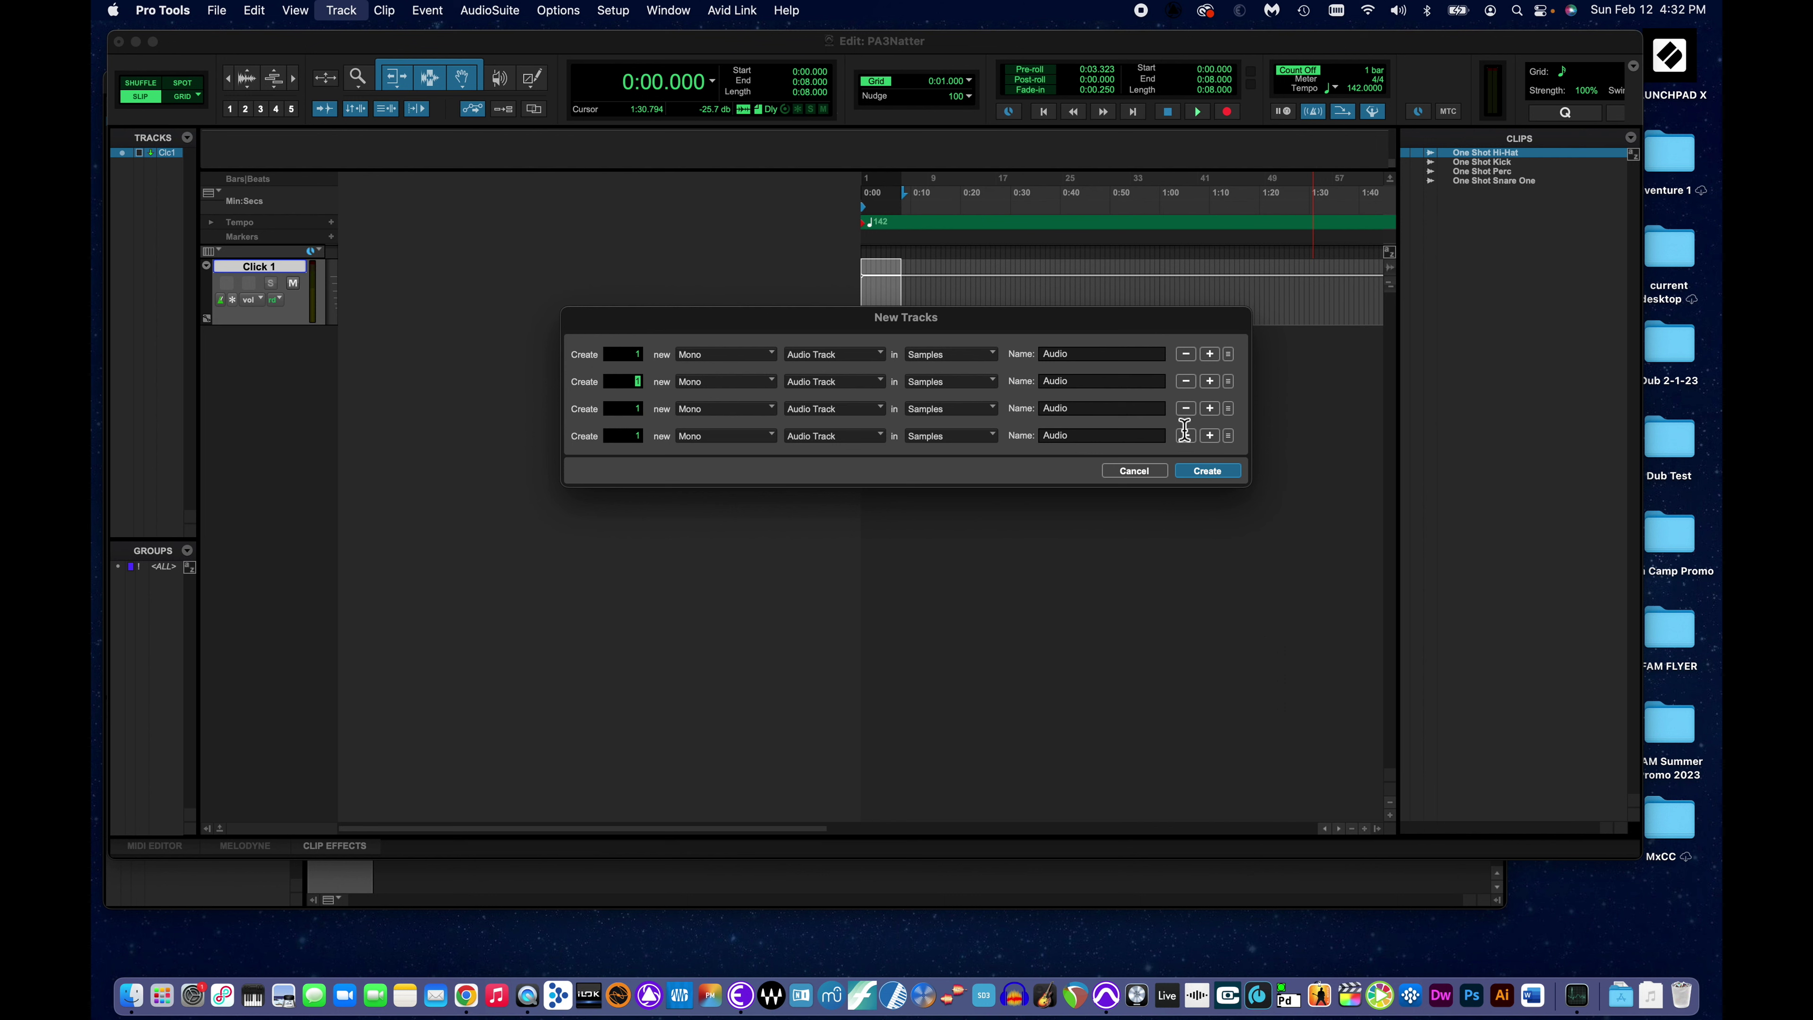
Name the four new tracks Hi-Hat, Kick, Perc and Snare.
double_click(1063, 354)
type("Hi-Hat")
double_click(1061, 382)
type("Kick")
double_click(1056, 409)
type("Perc")
double_click(1055, 436)
type("Snare")
Create the Hi-Hat, Kick, Perc and Snare audio tracks and clear the track selection.
left_click(1206, 475)
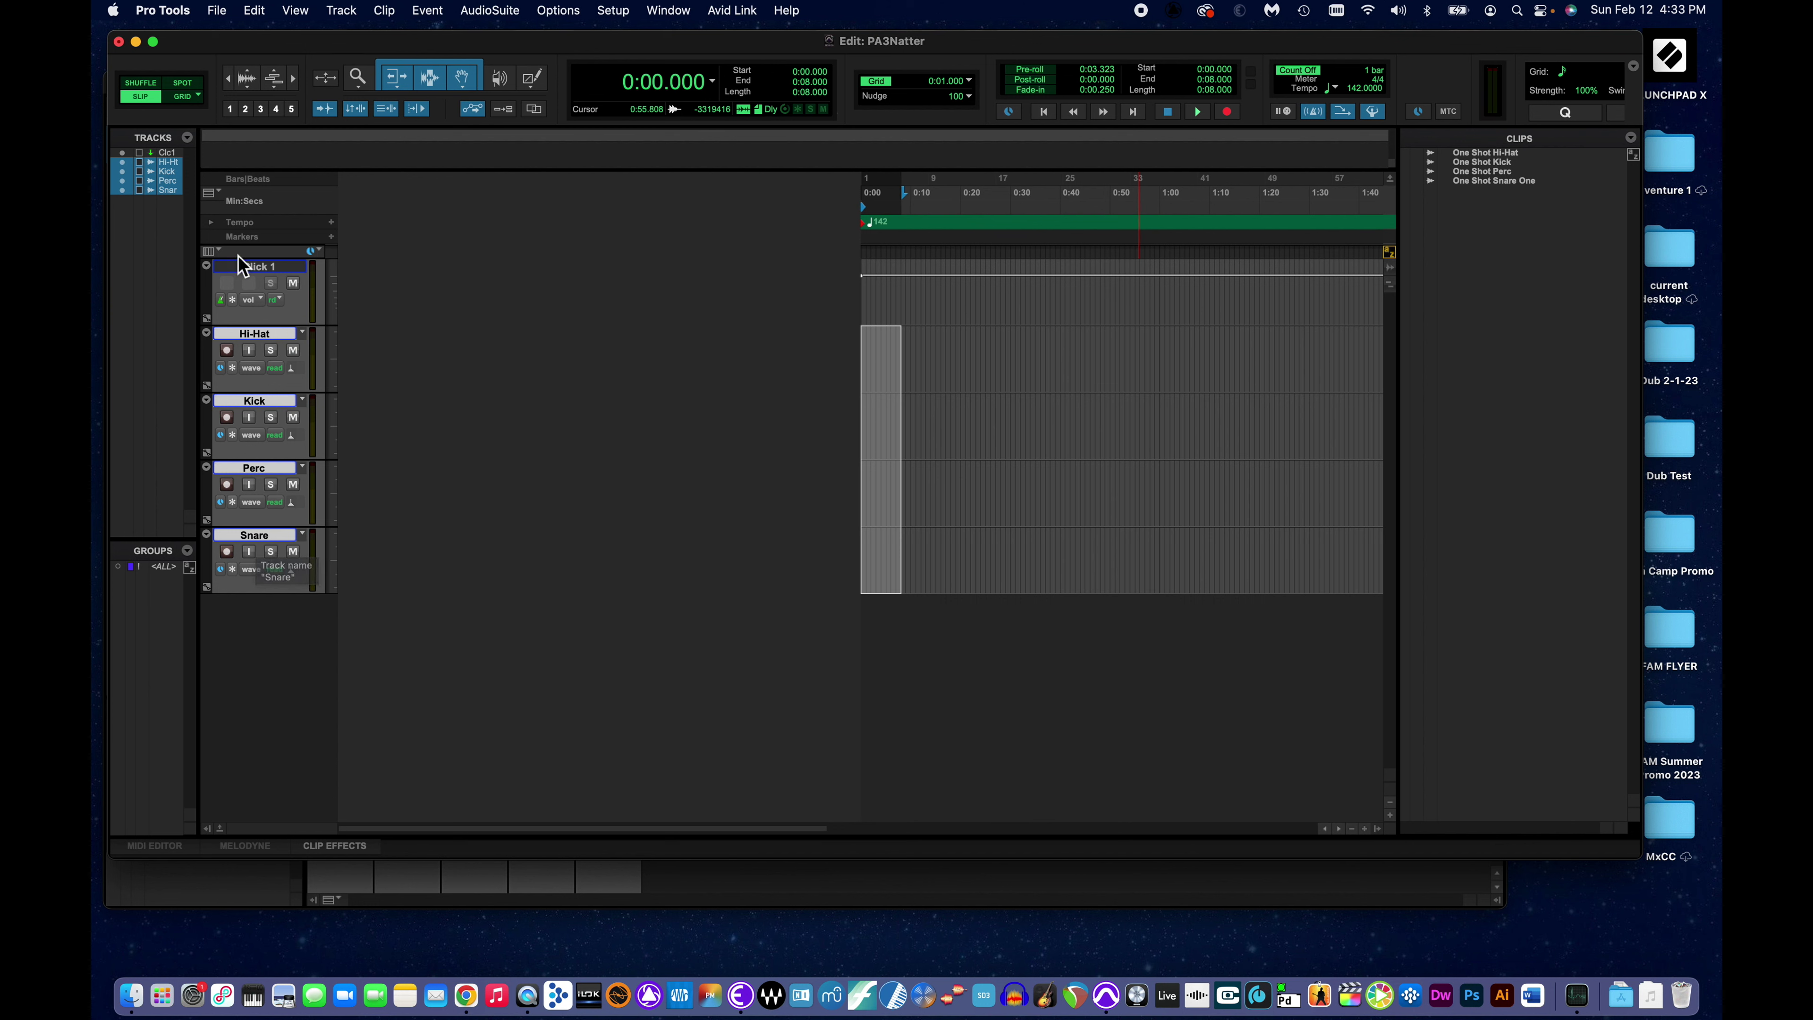
left_click(247, 536, "alt")
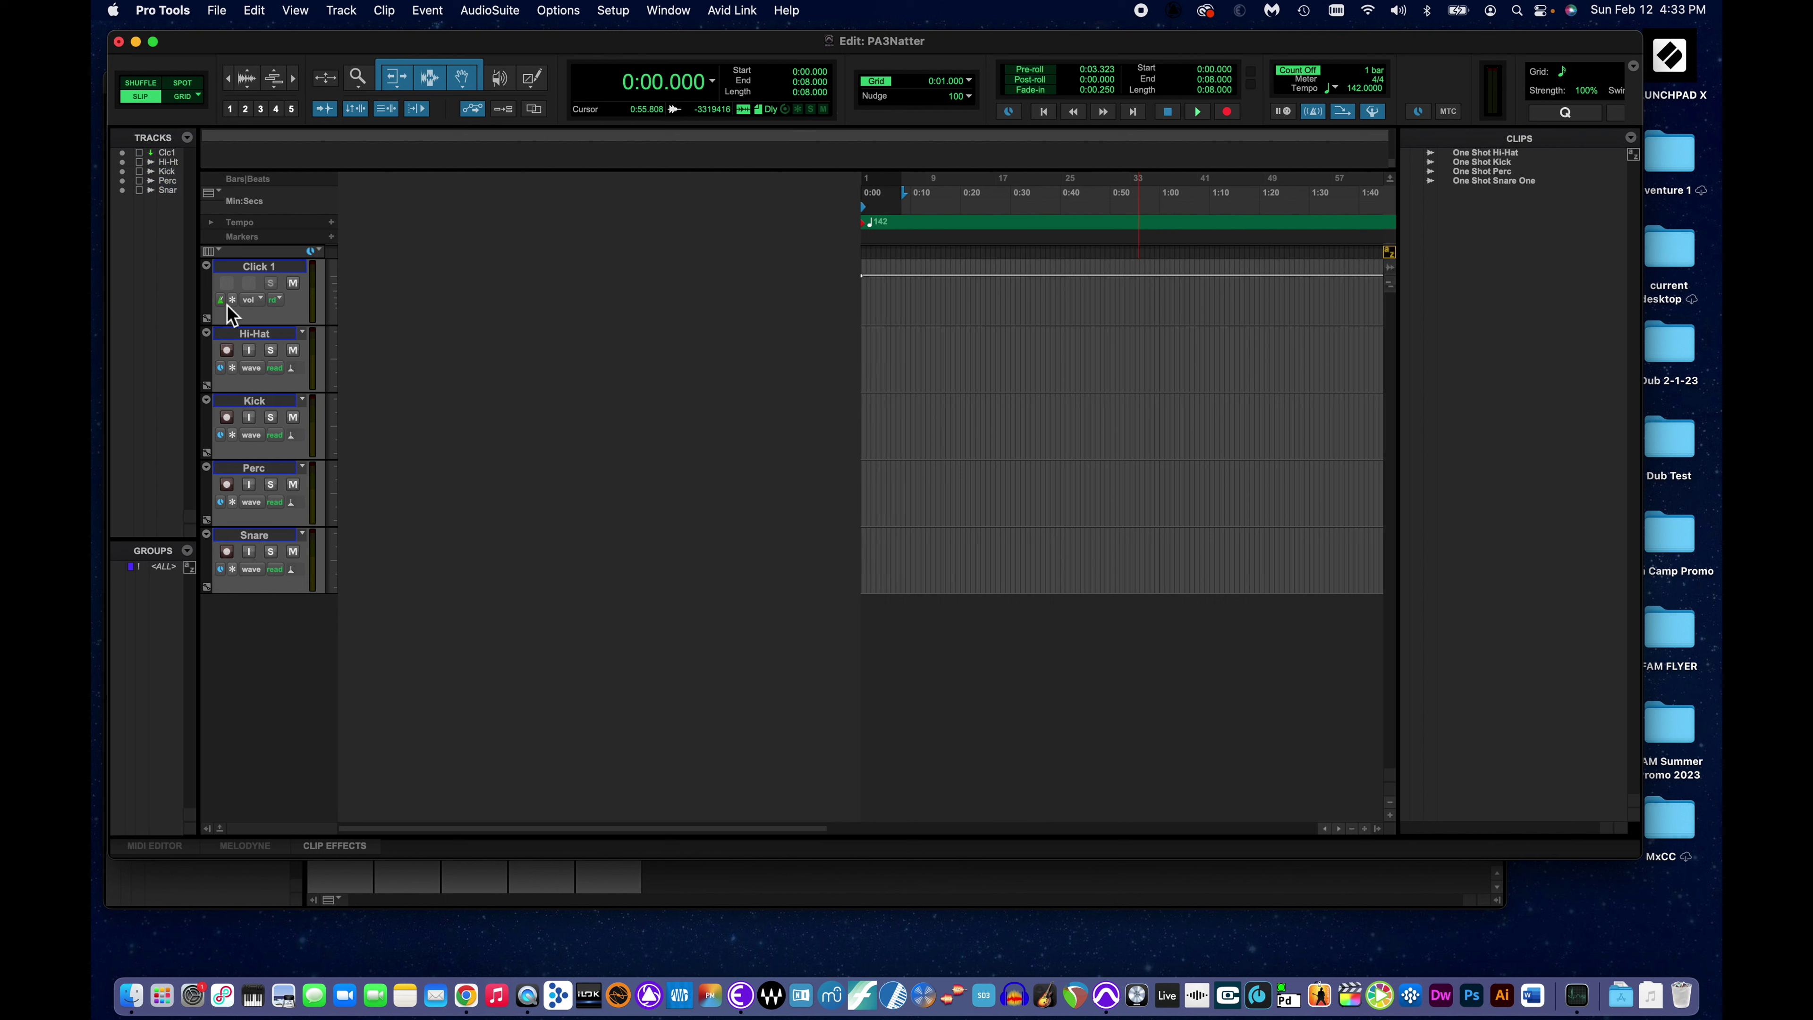
left_click(239, 537, "alt")
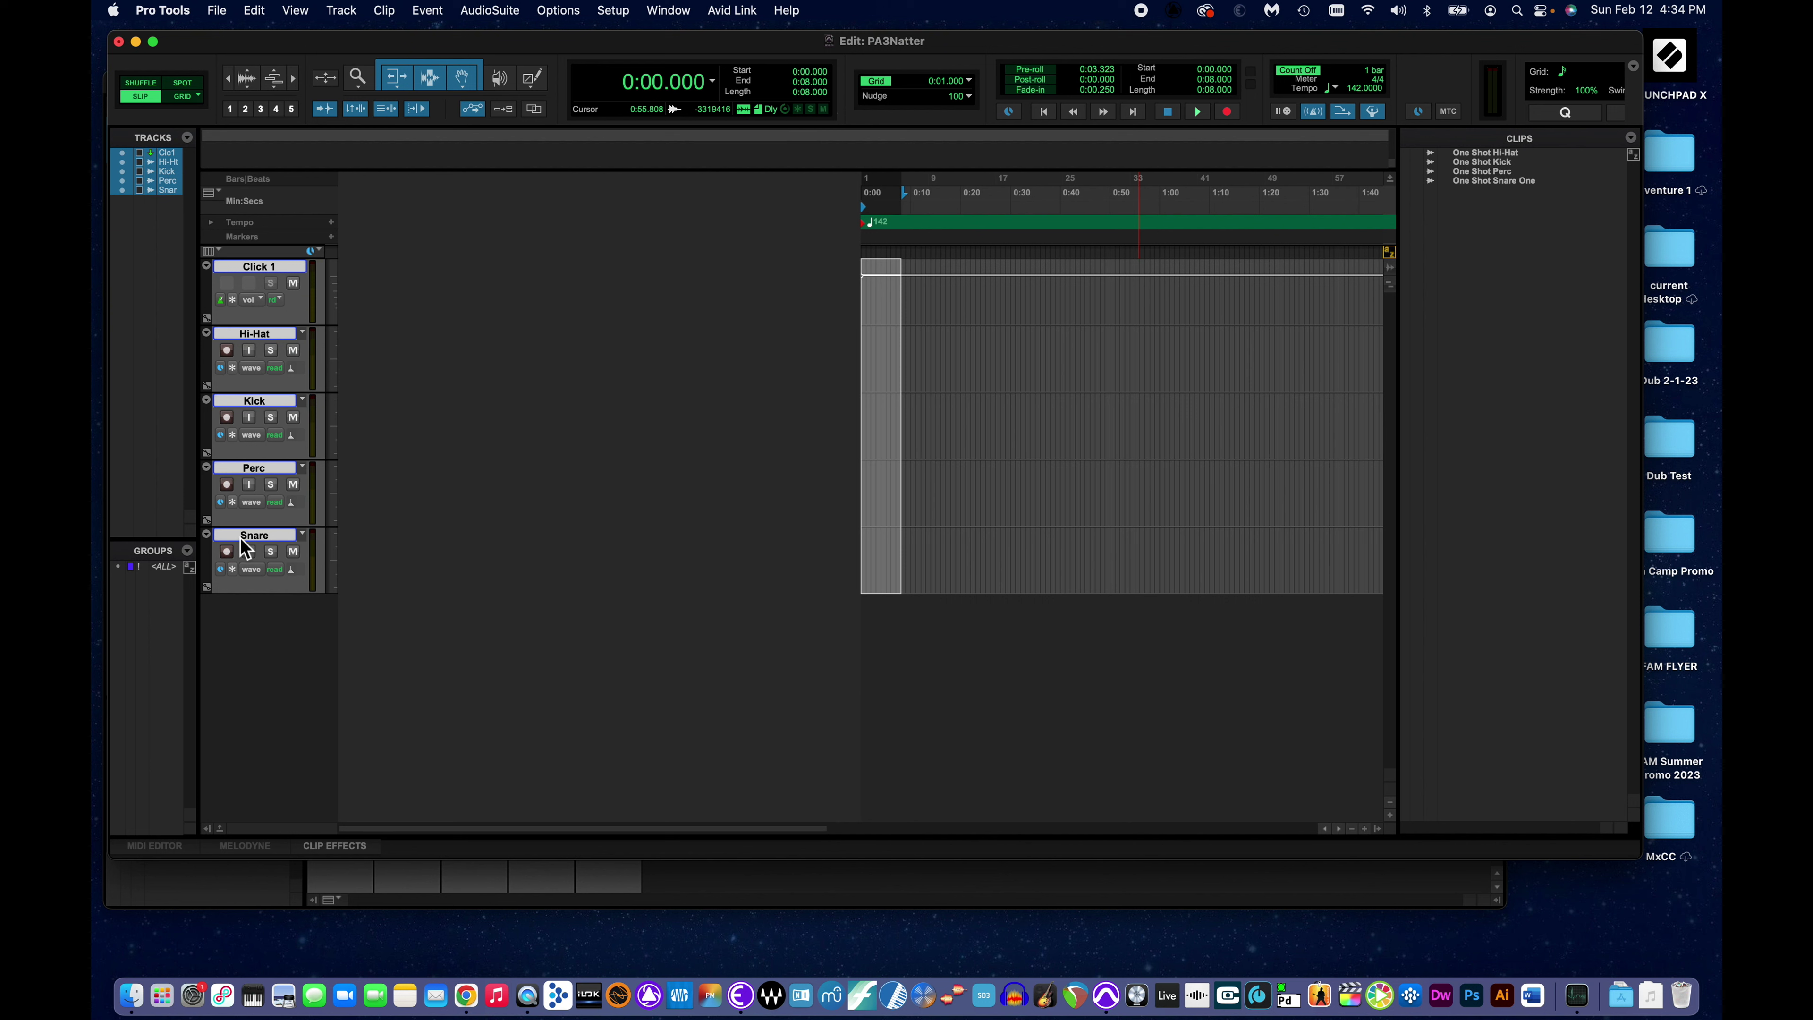
left_click(239, 537, "alt")
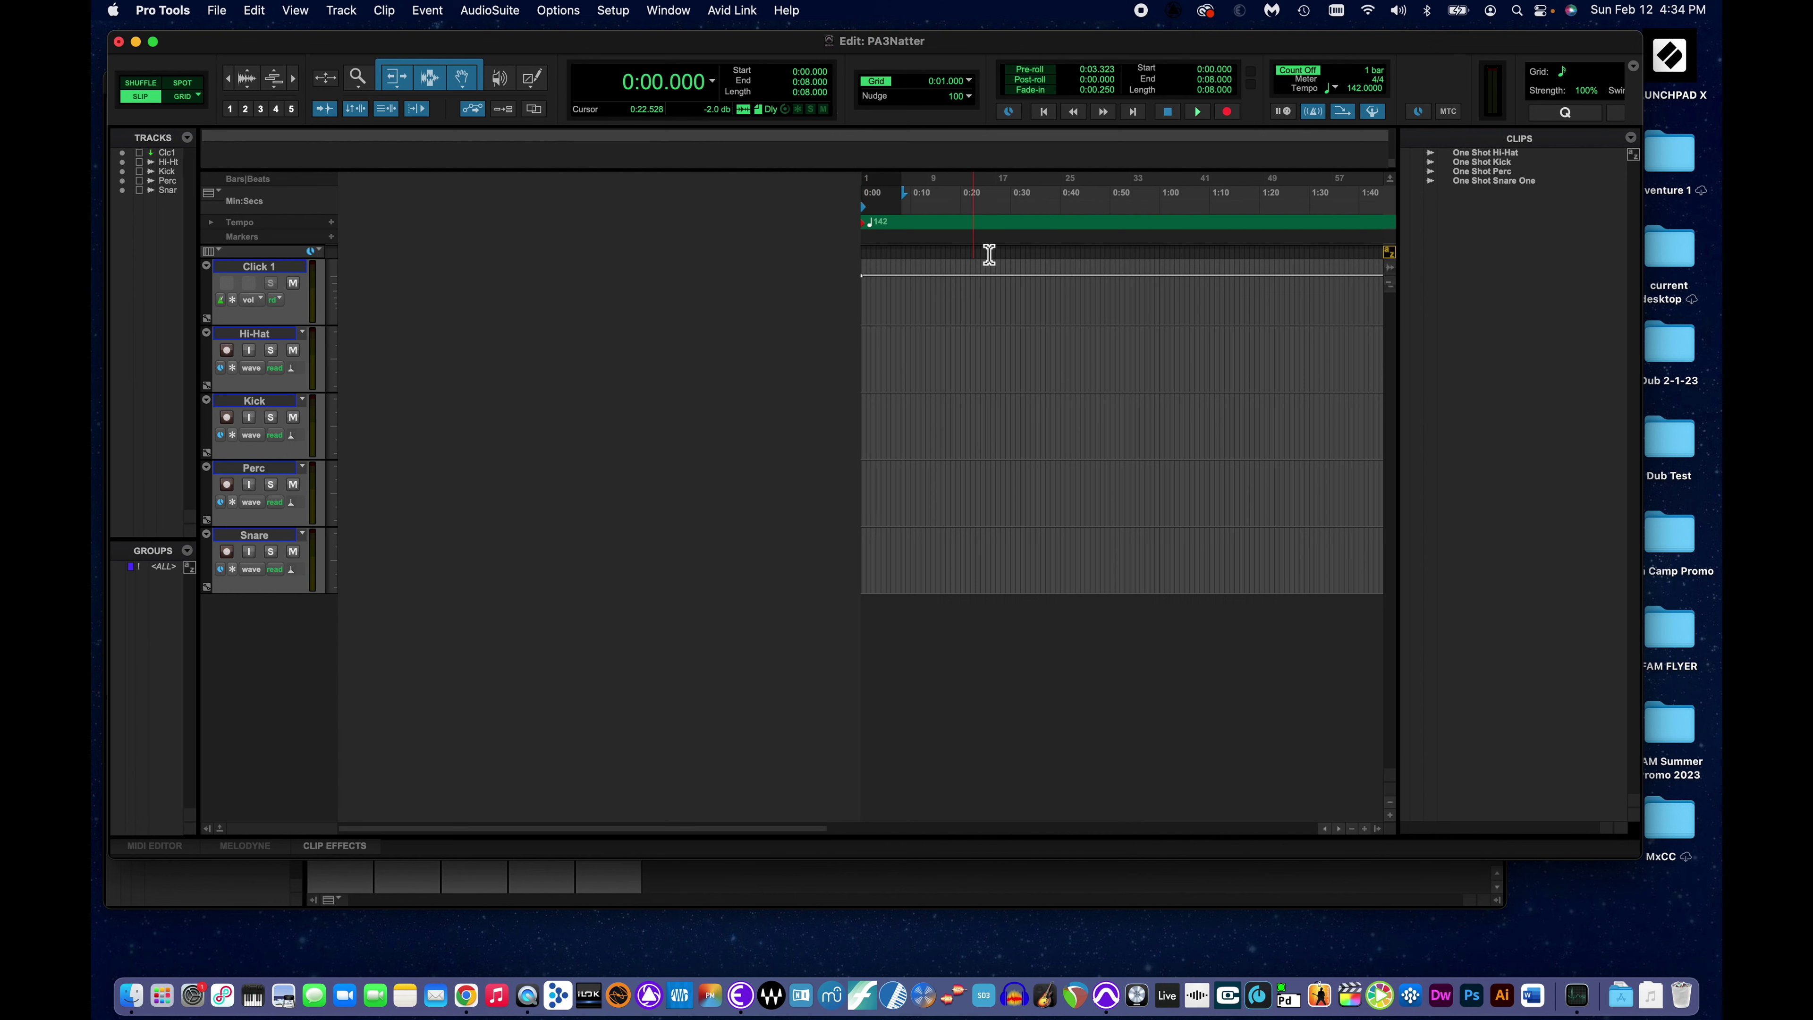
Place the One Shot Hi-Hat clip at the start of the Hi-Hat track.
left_click_drag(811, 49, 817, 54)
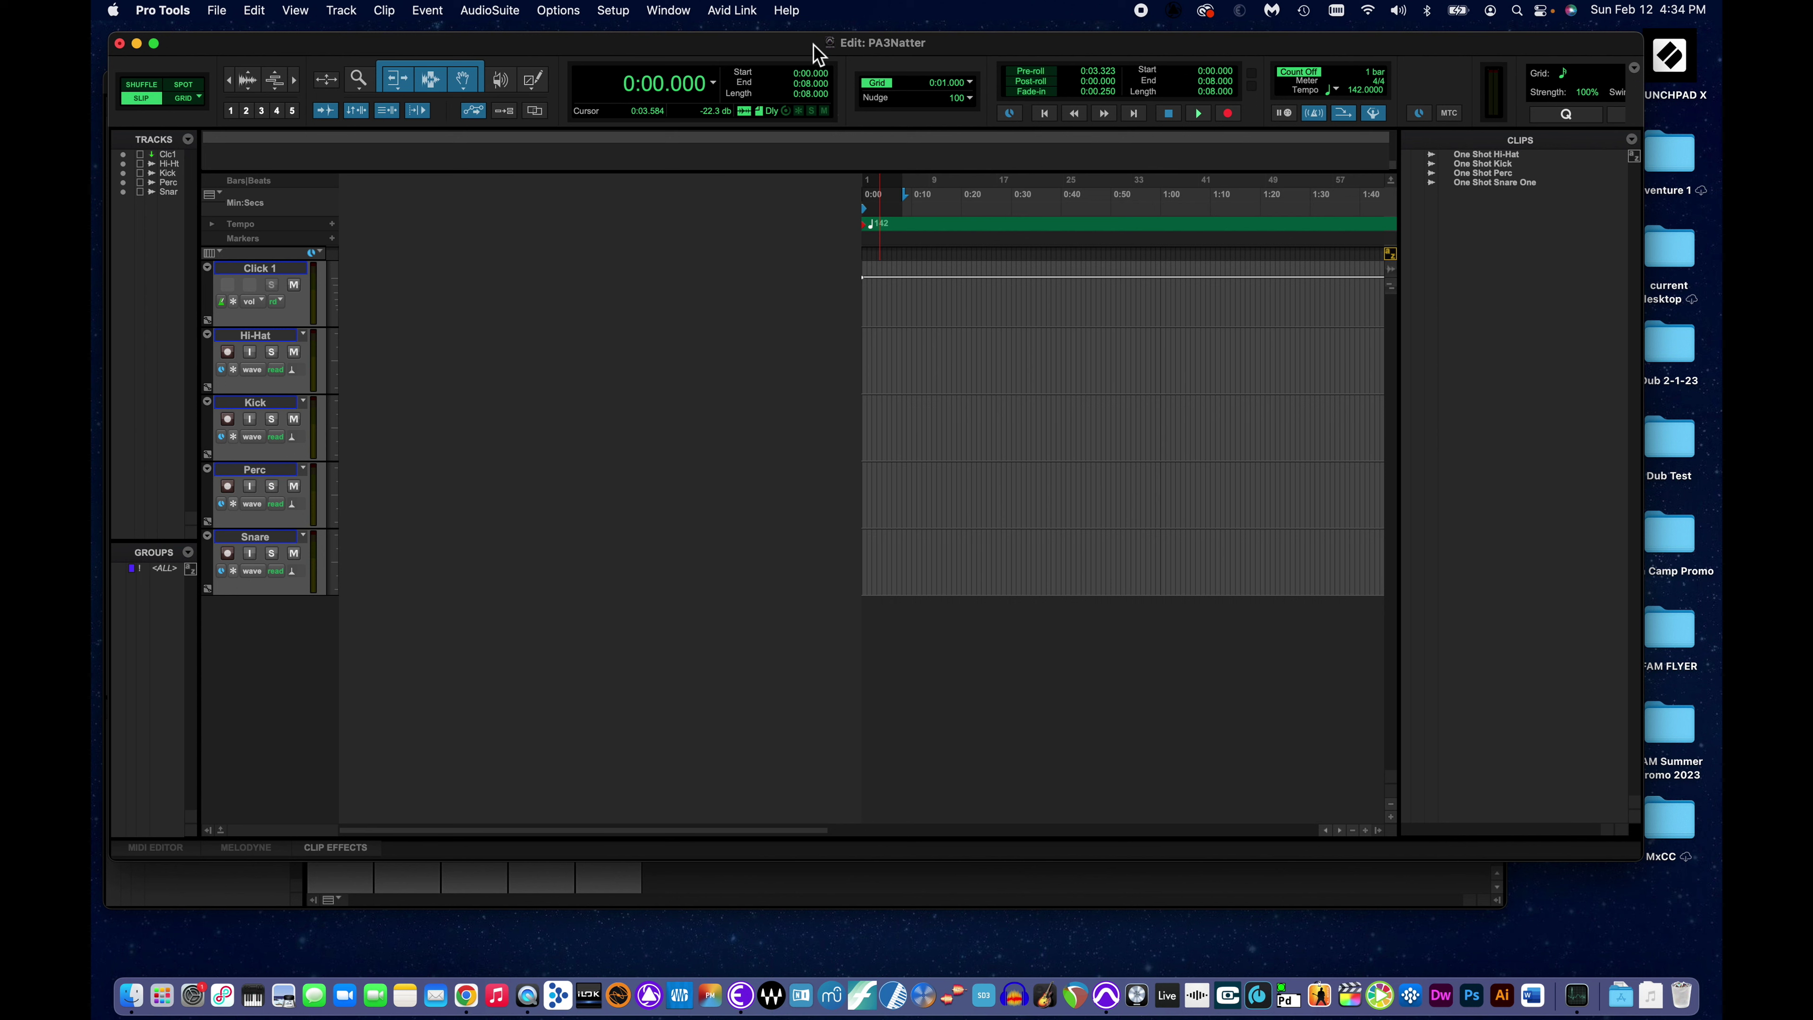
left_click(1476, 164)
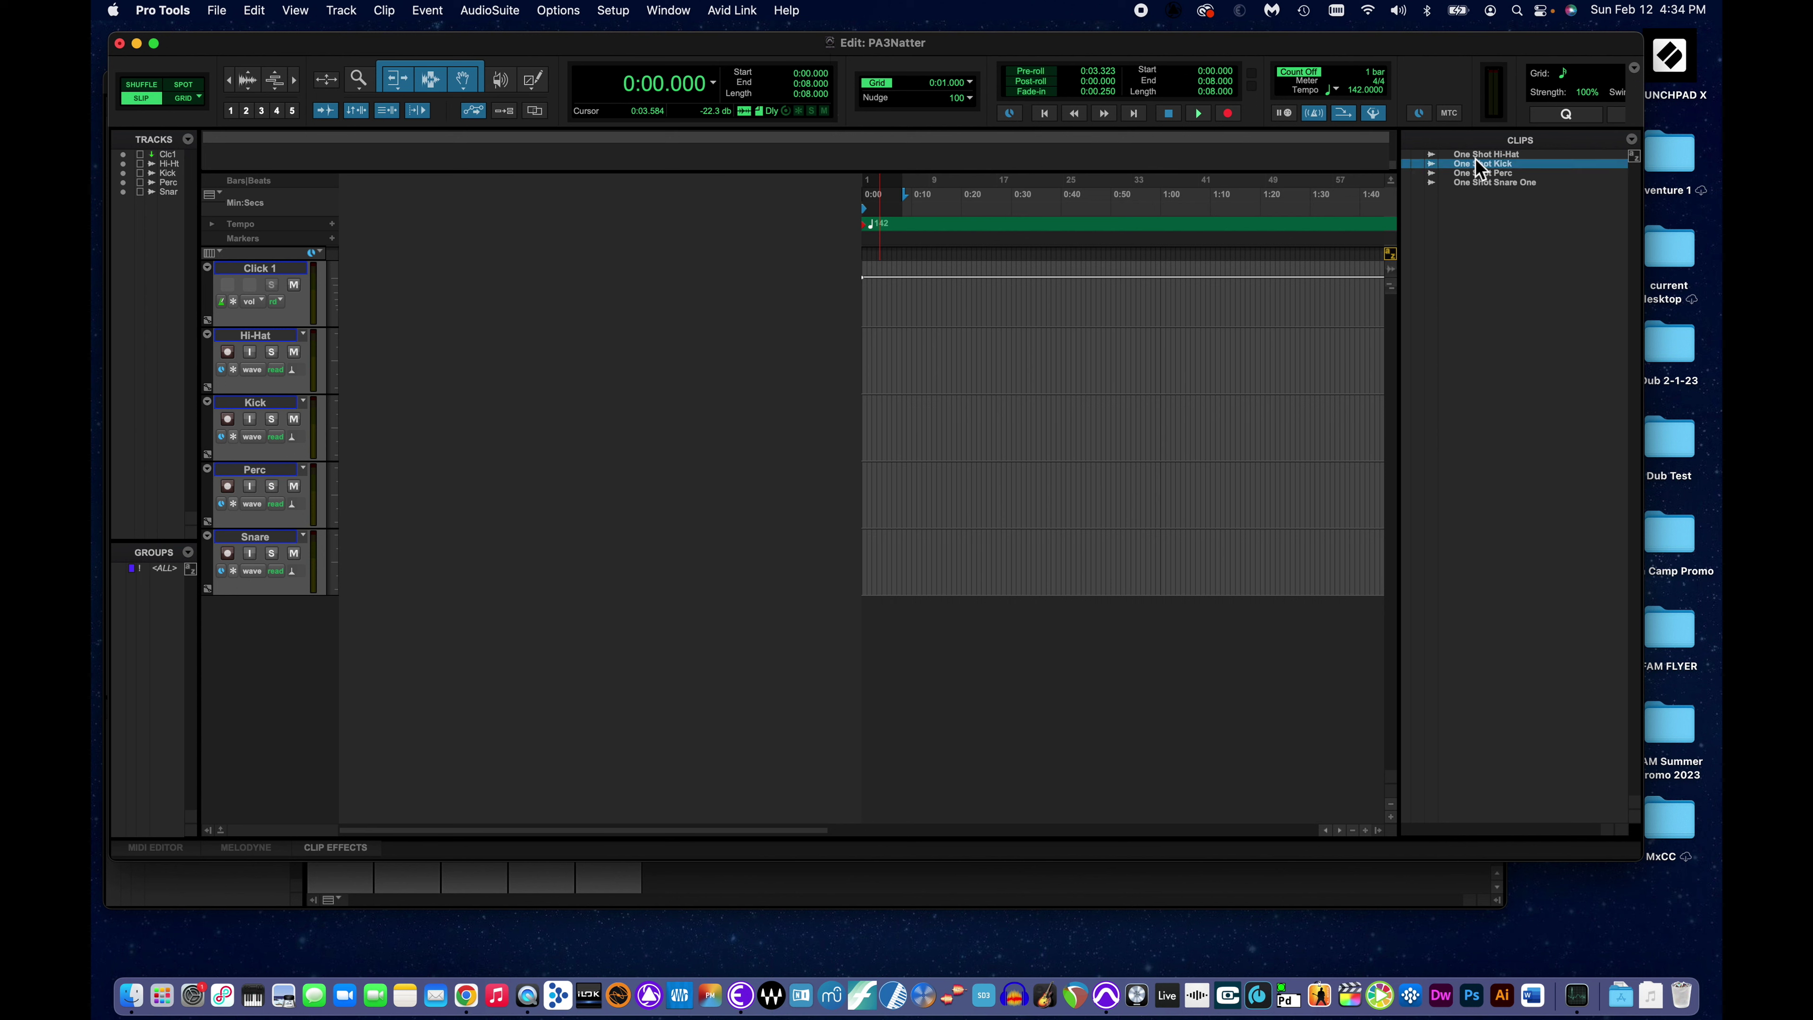
left_click(1483, 157)
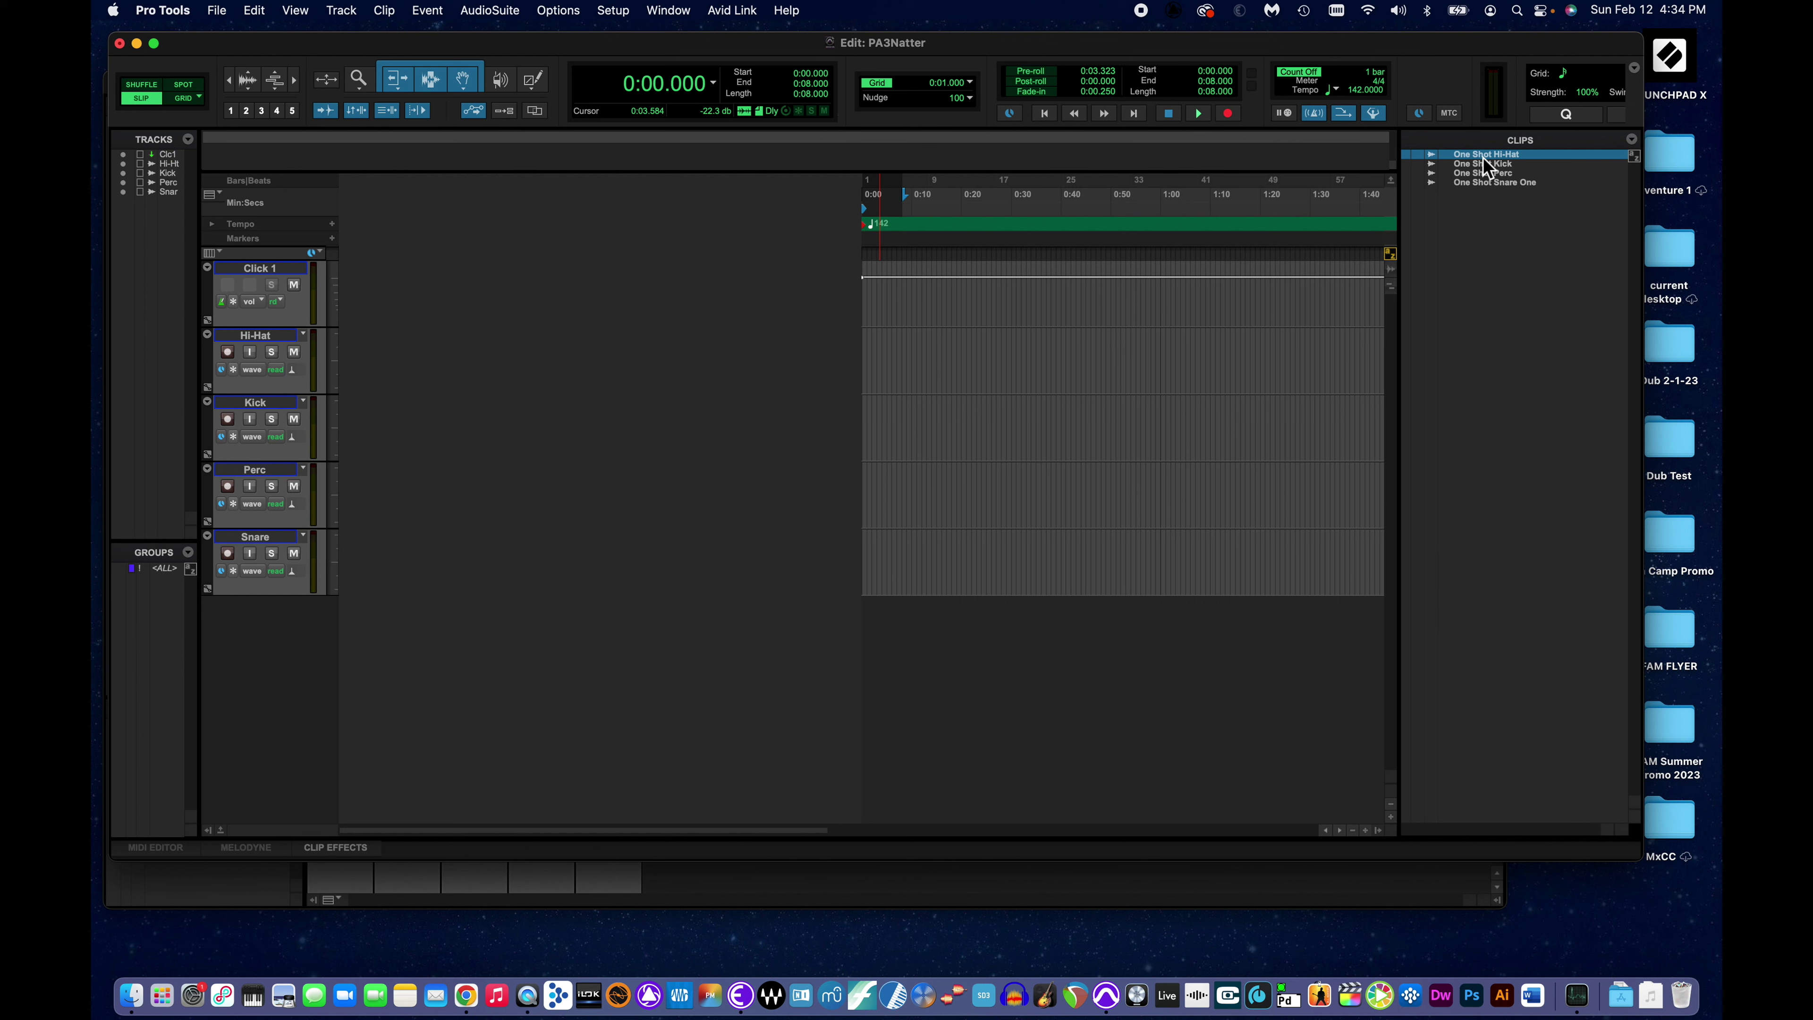
left_click_drag(1484, 162, 859, 393)
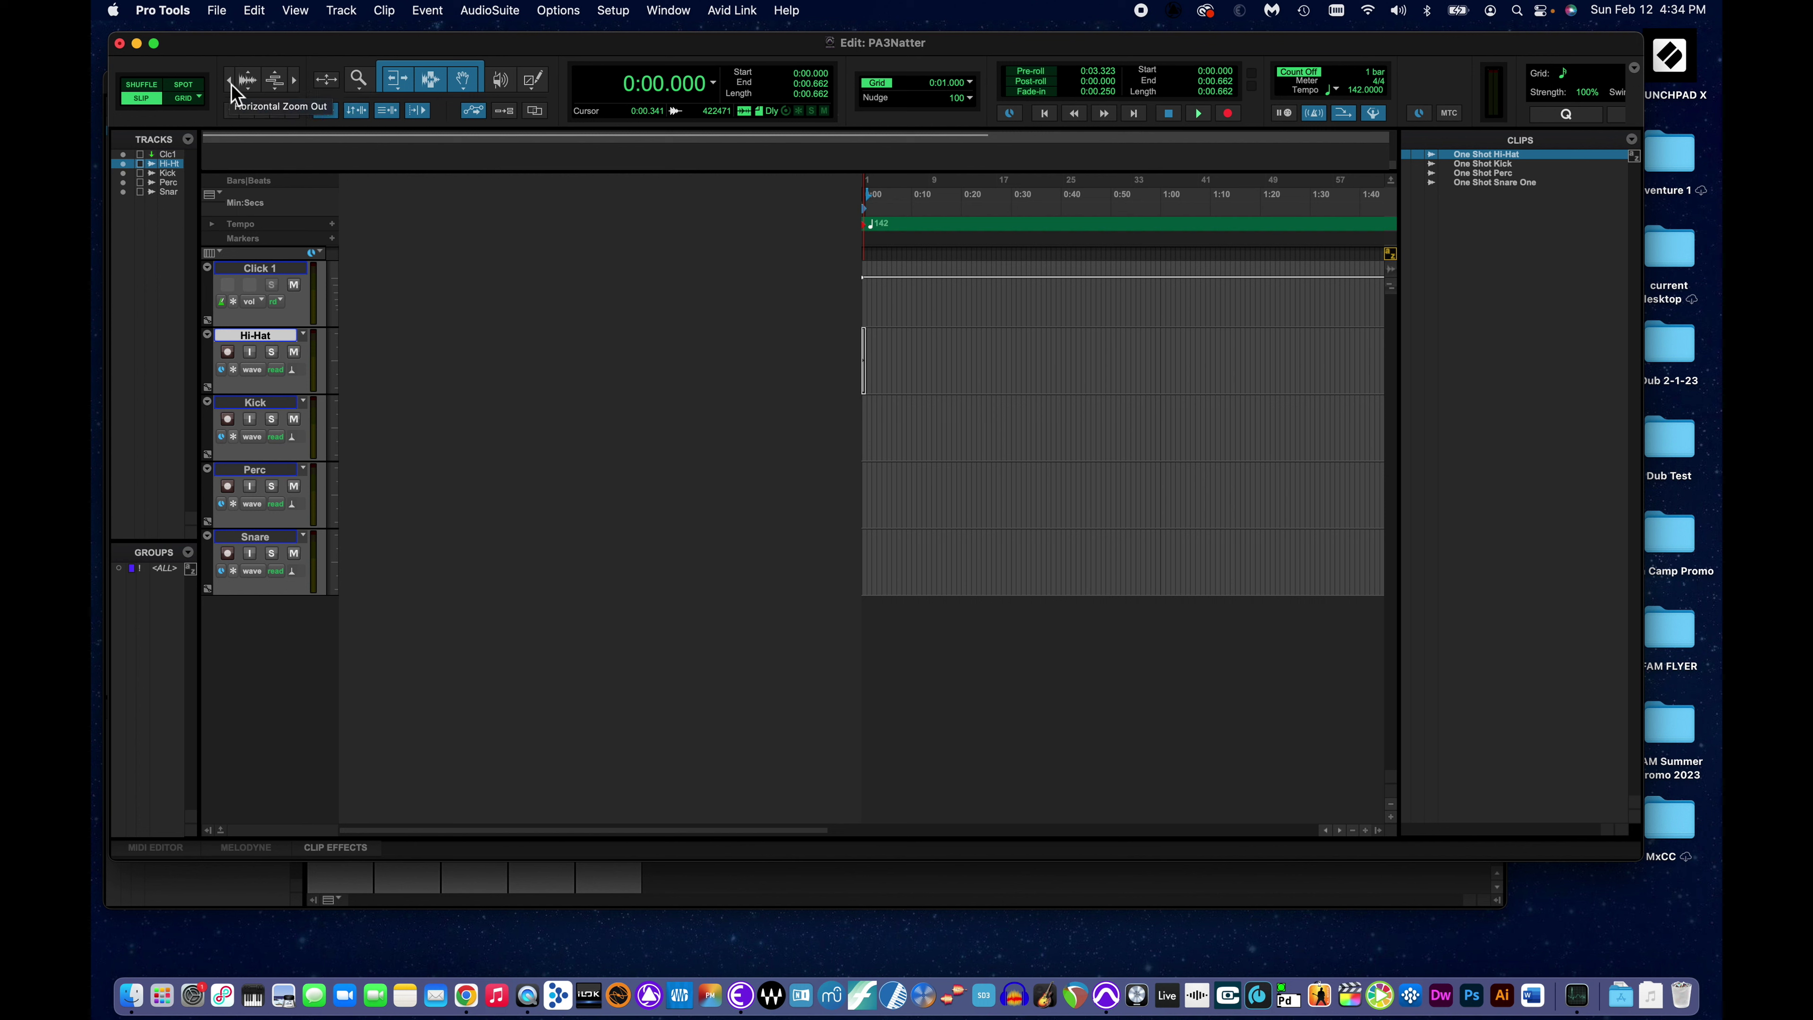
Put One Shot Kick, Perc and Snare One at the start of the Kick, Perc and Snare tracks.
left_click(296, 80)
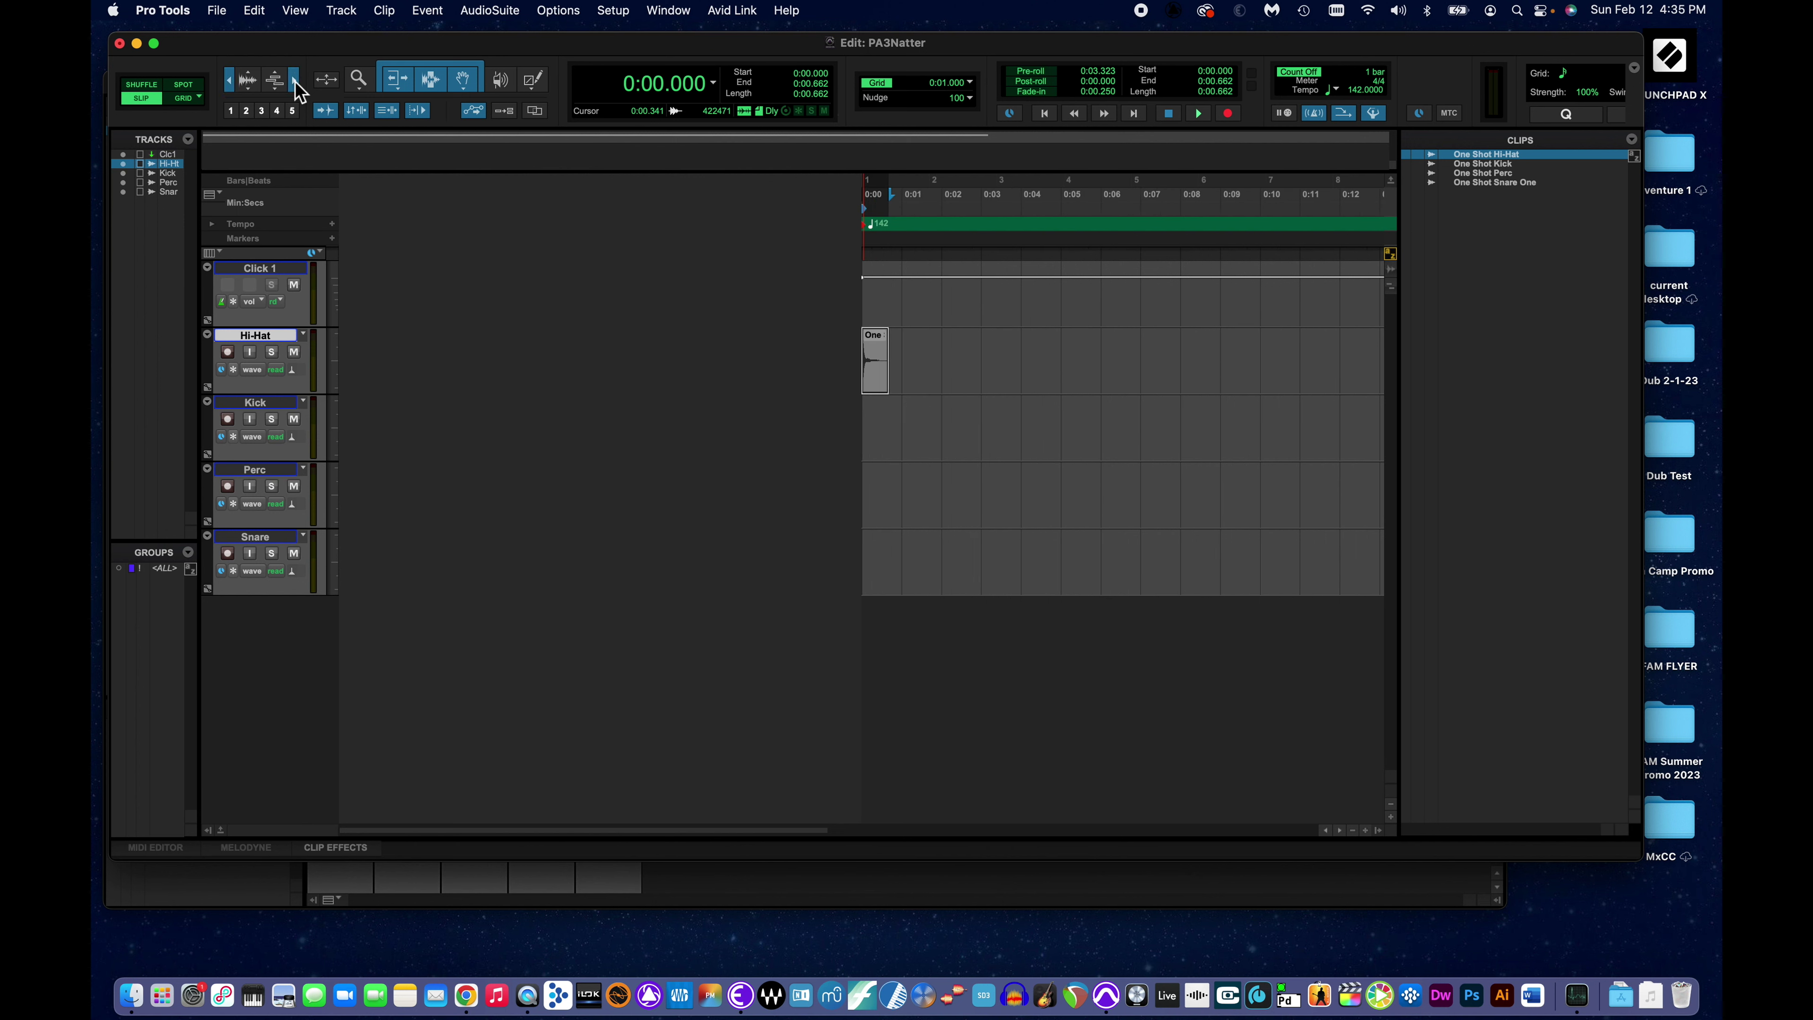
left_click(294, 81)
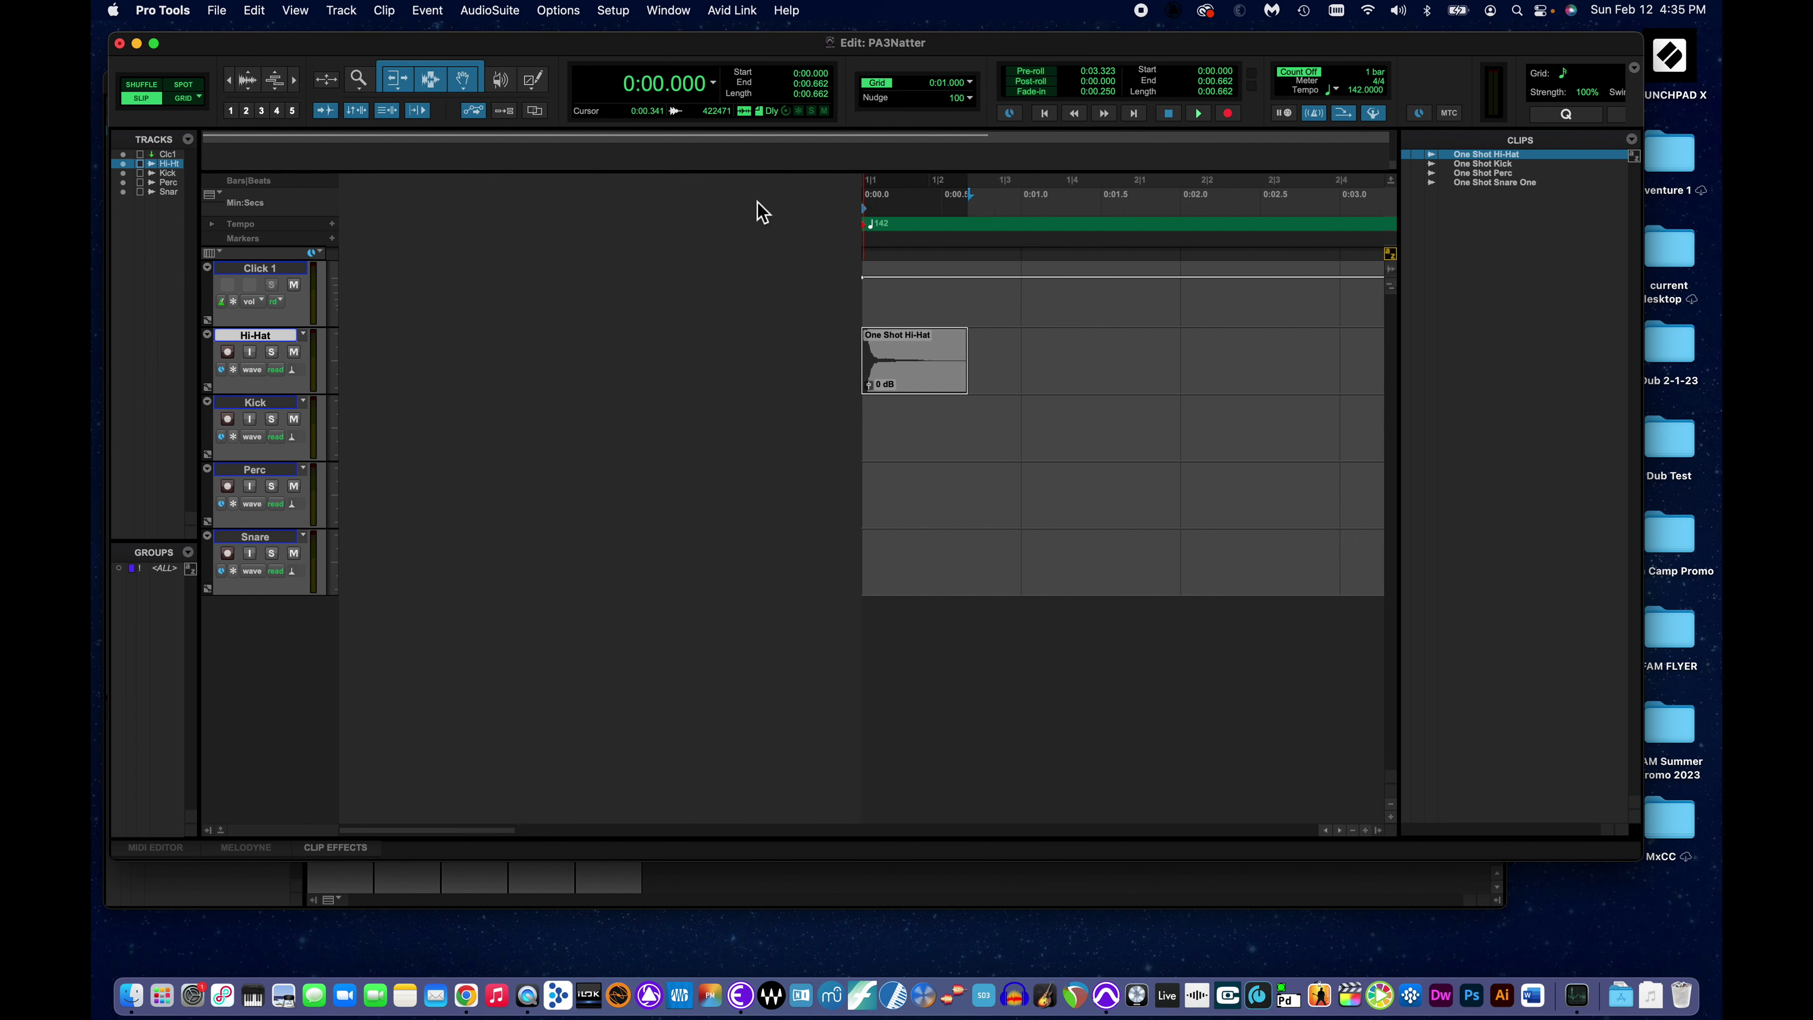
left_click(1464, 166)
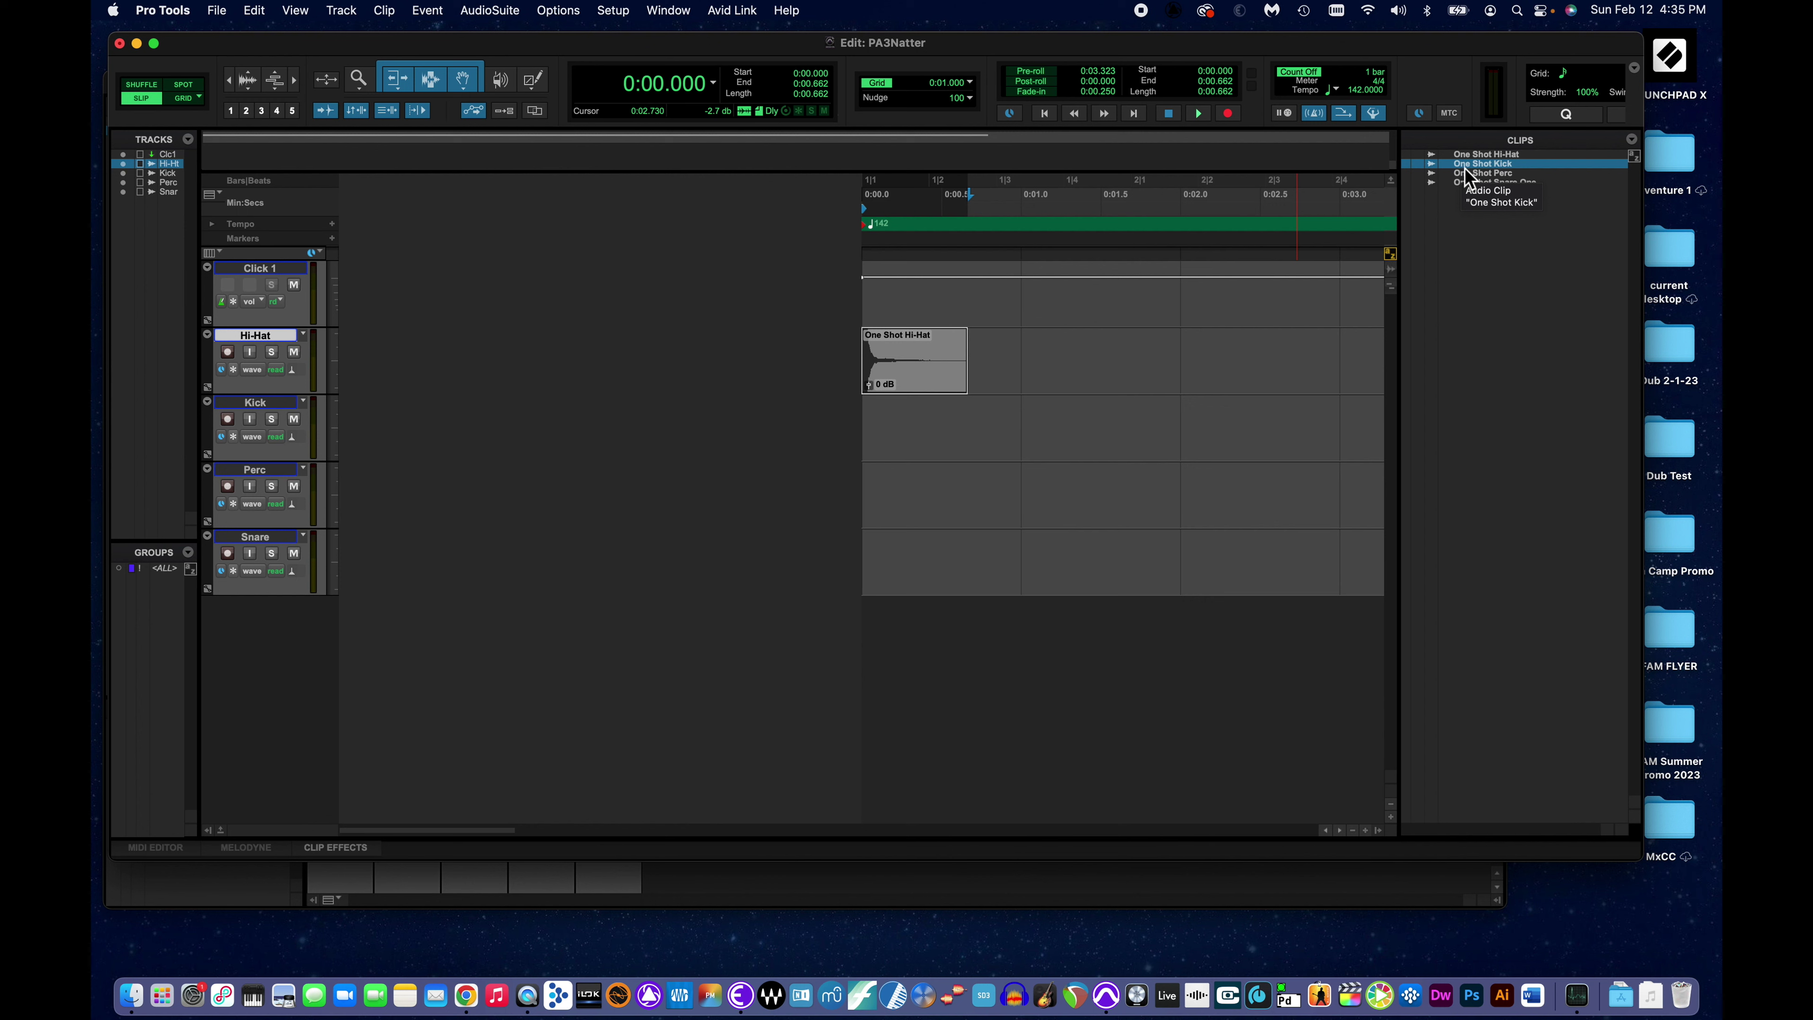
left_click_drag(1465, 167, 844, 452)
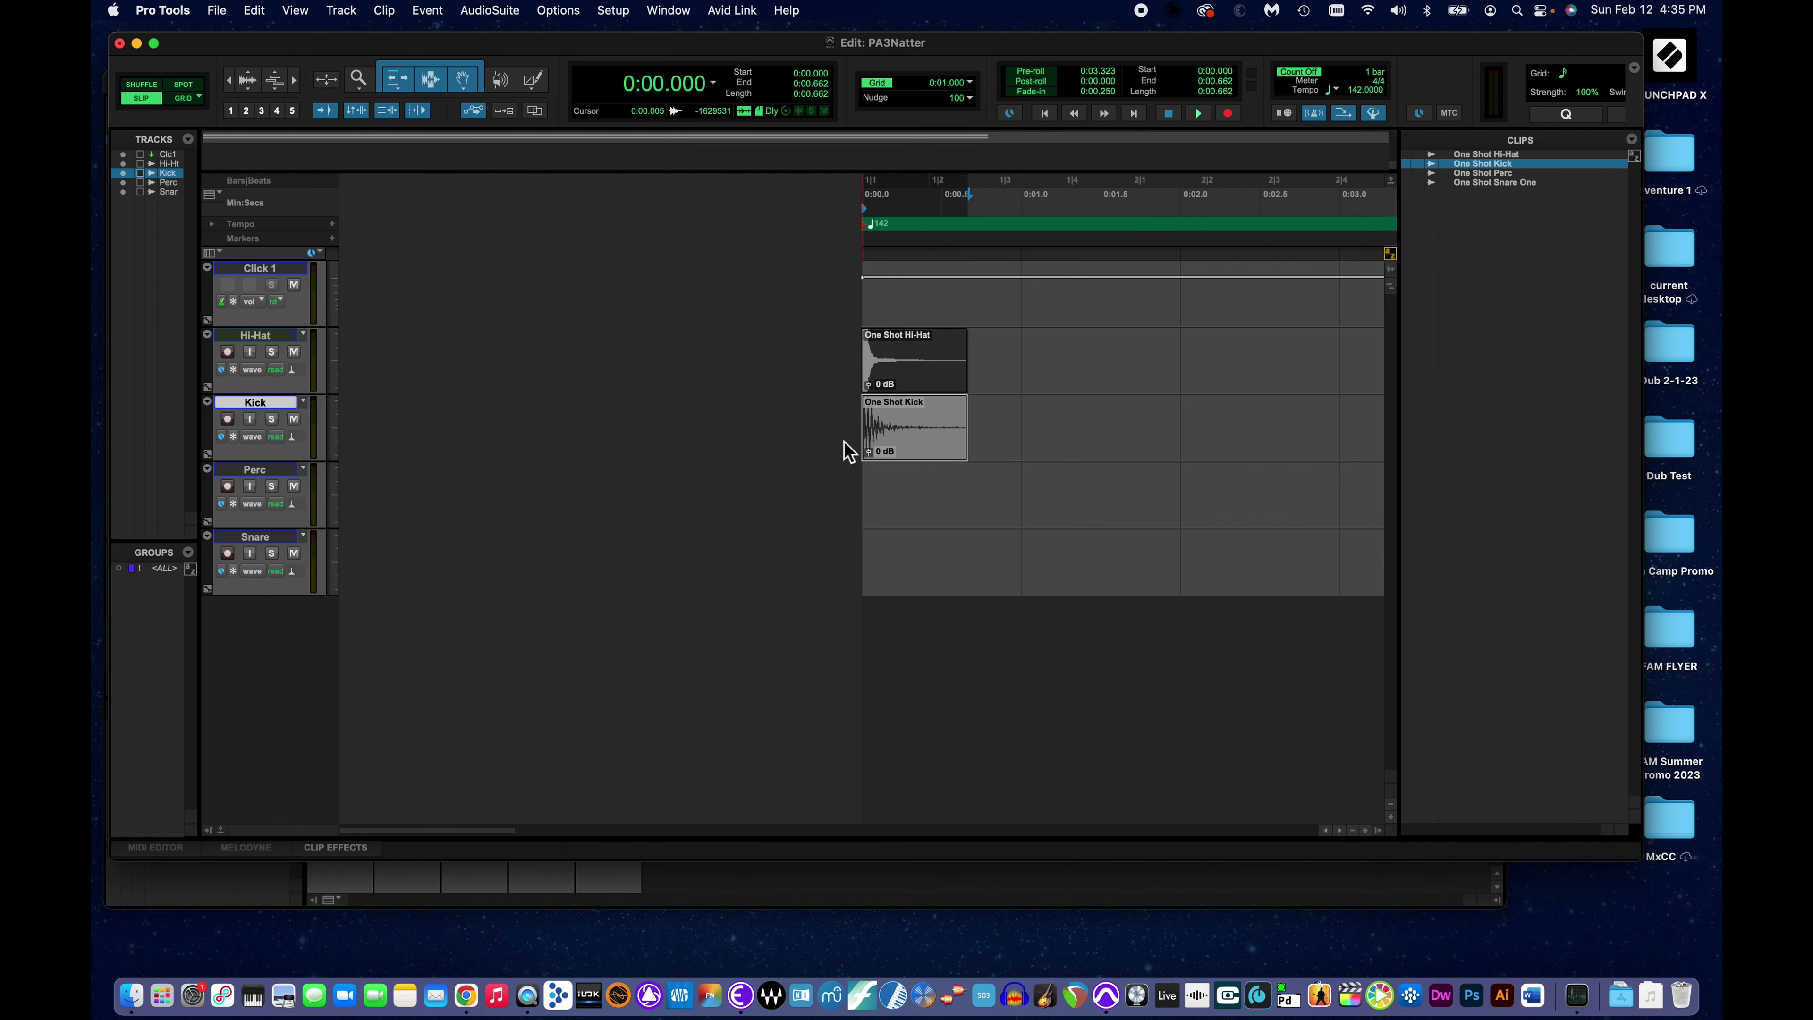
left_click(1497, 174)
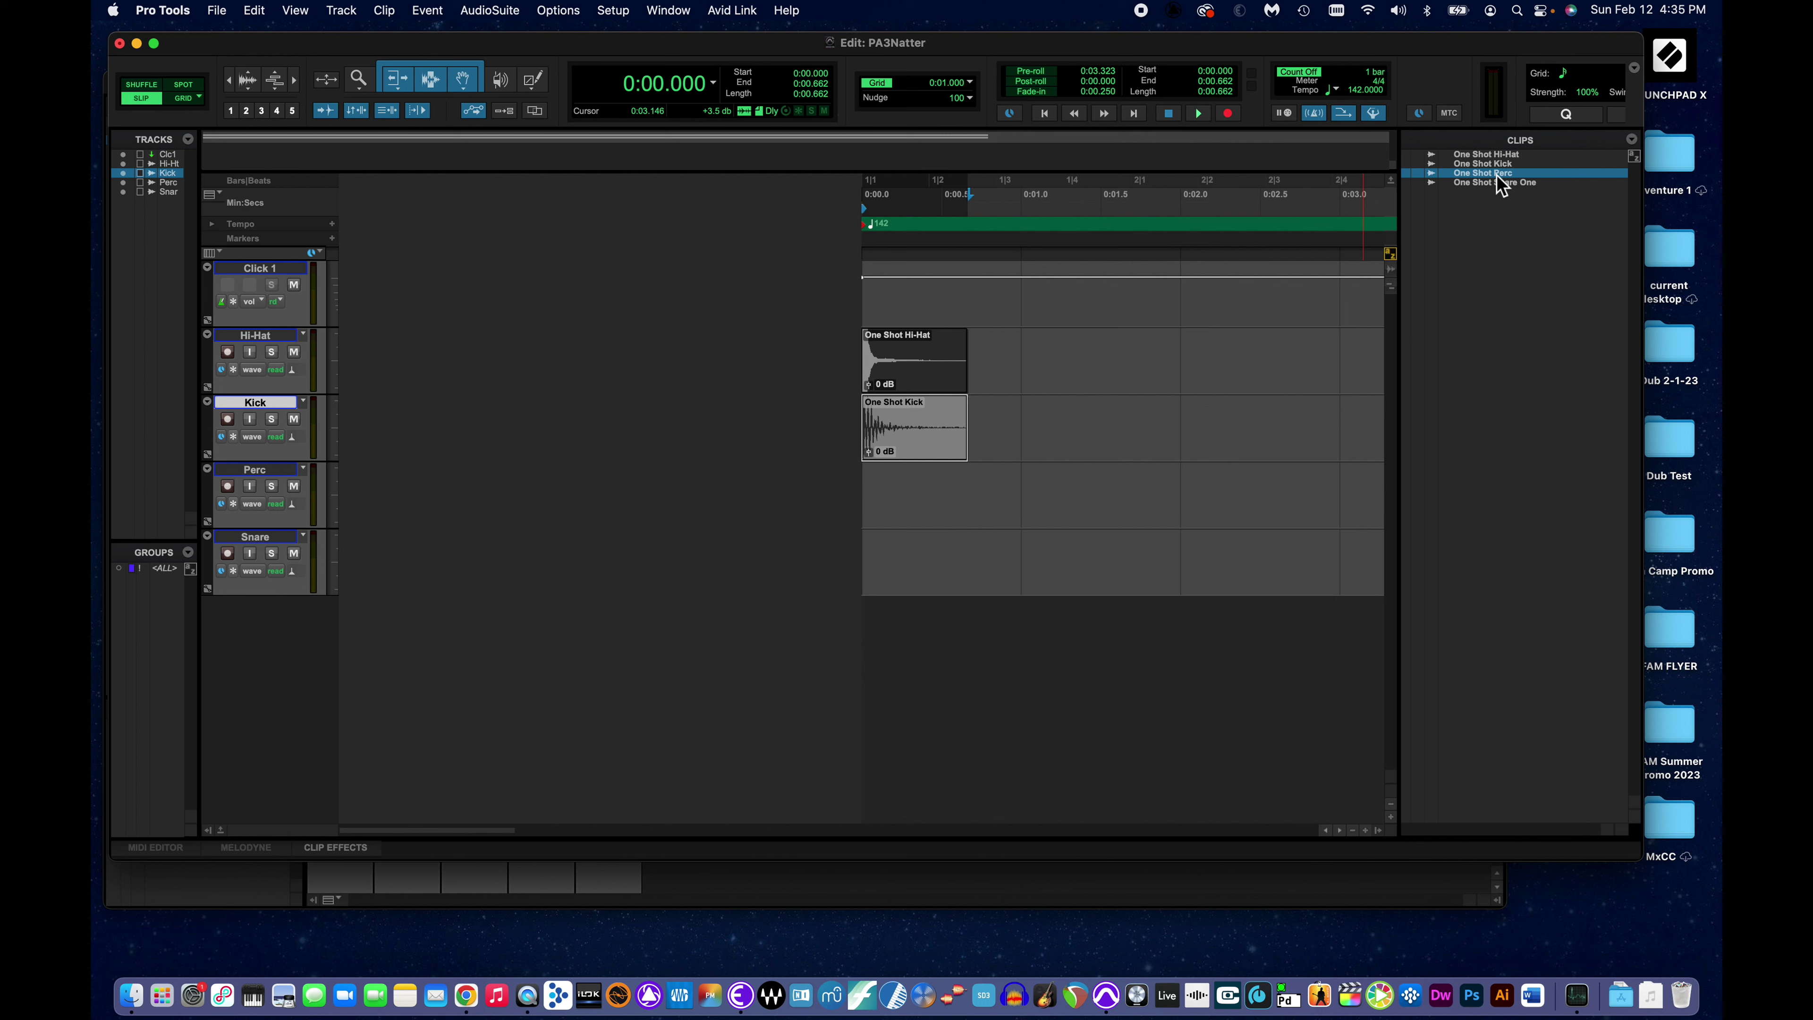
left_click_drag(1500, 177, 842, 519)
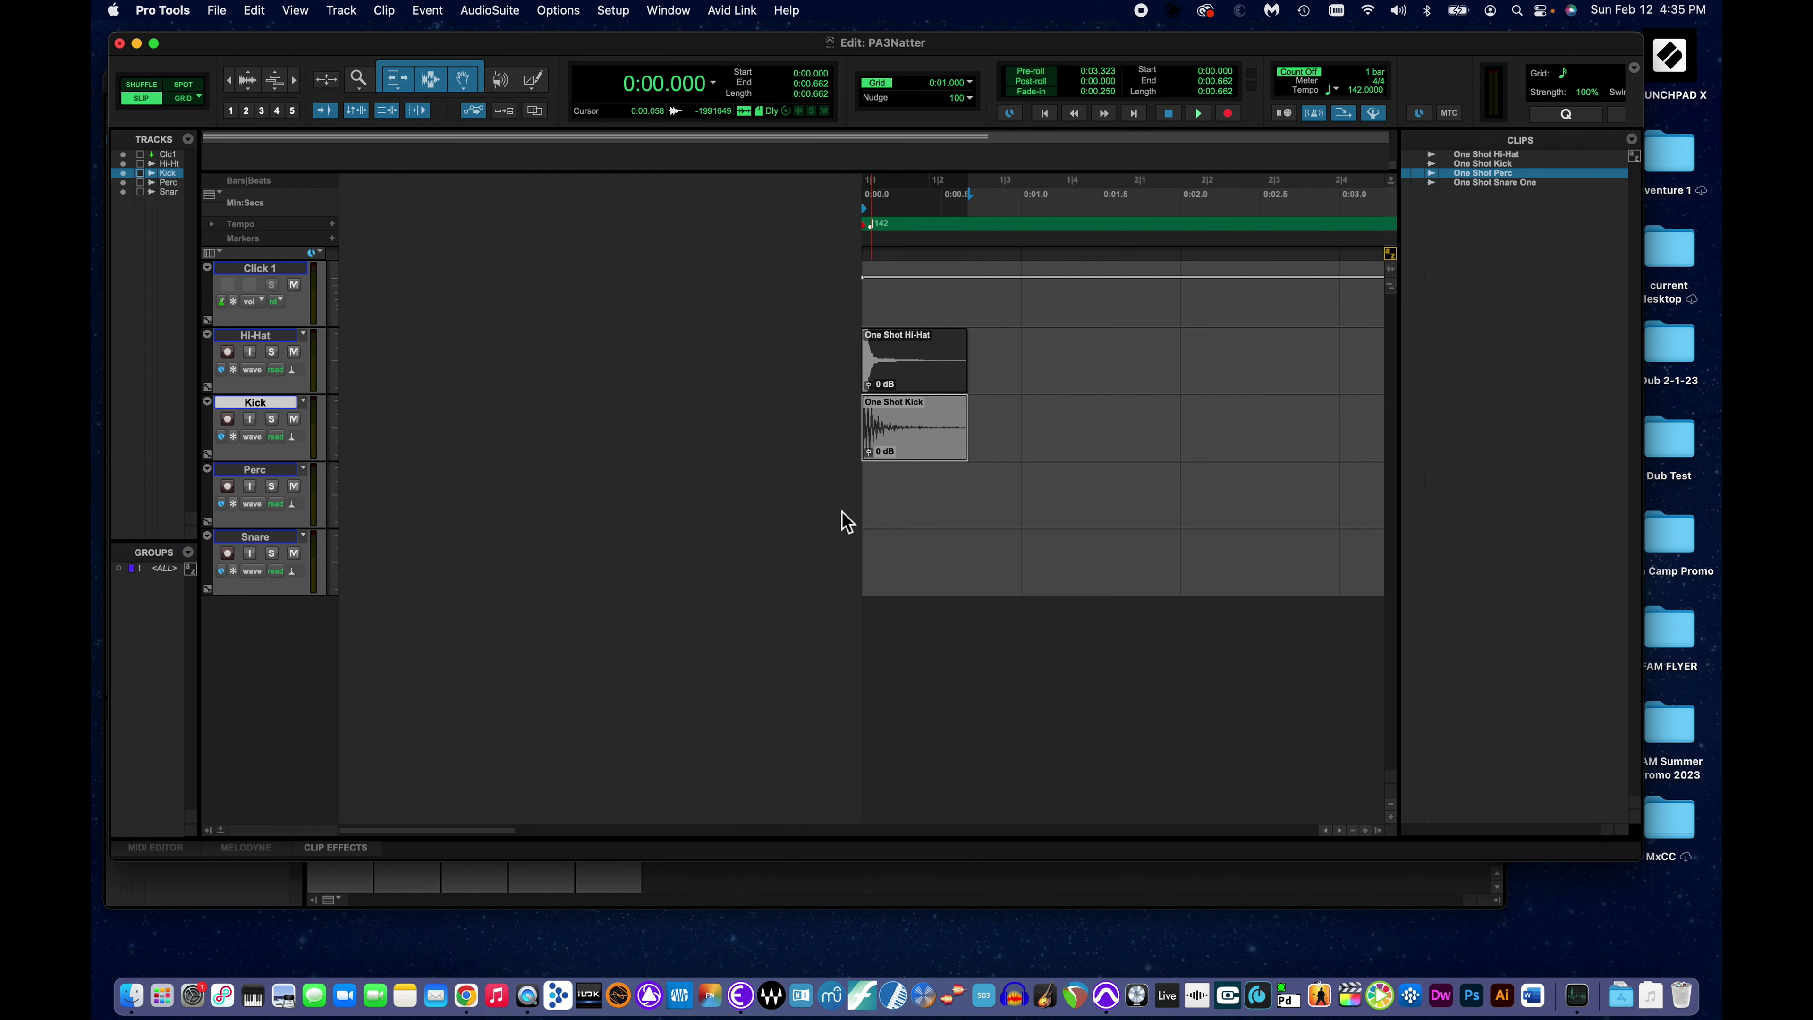
left_click(1505, 184)
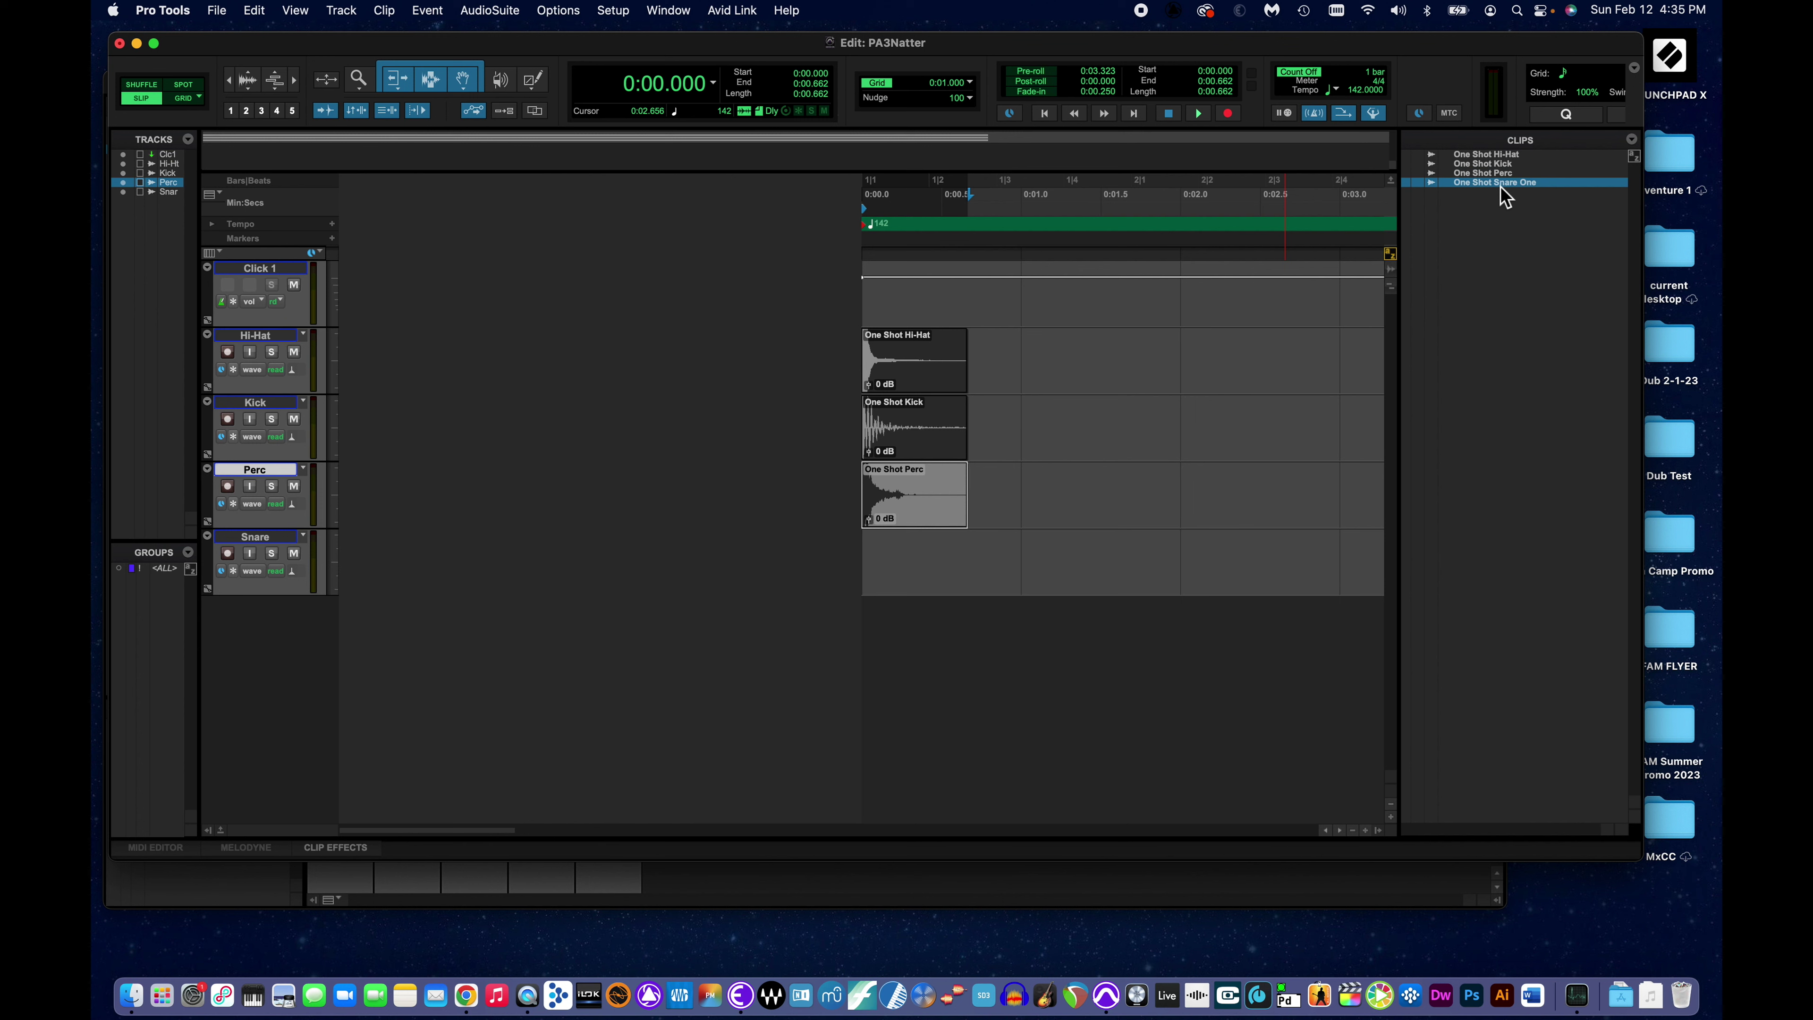
left_click_drag(1502, 187, 839, 591)
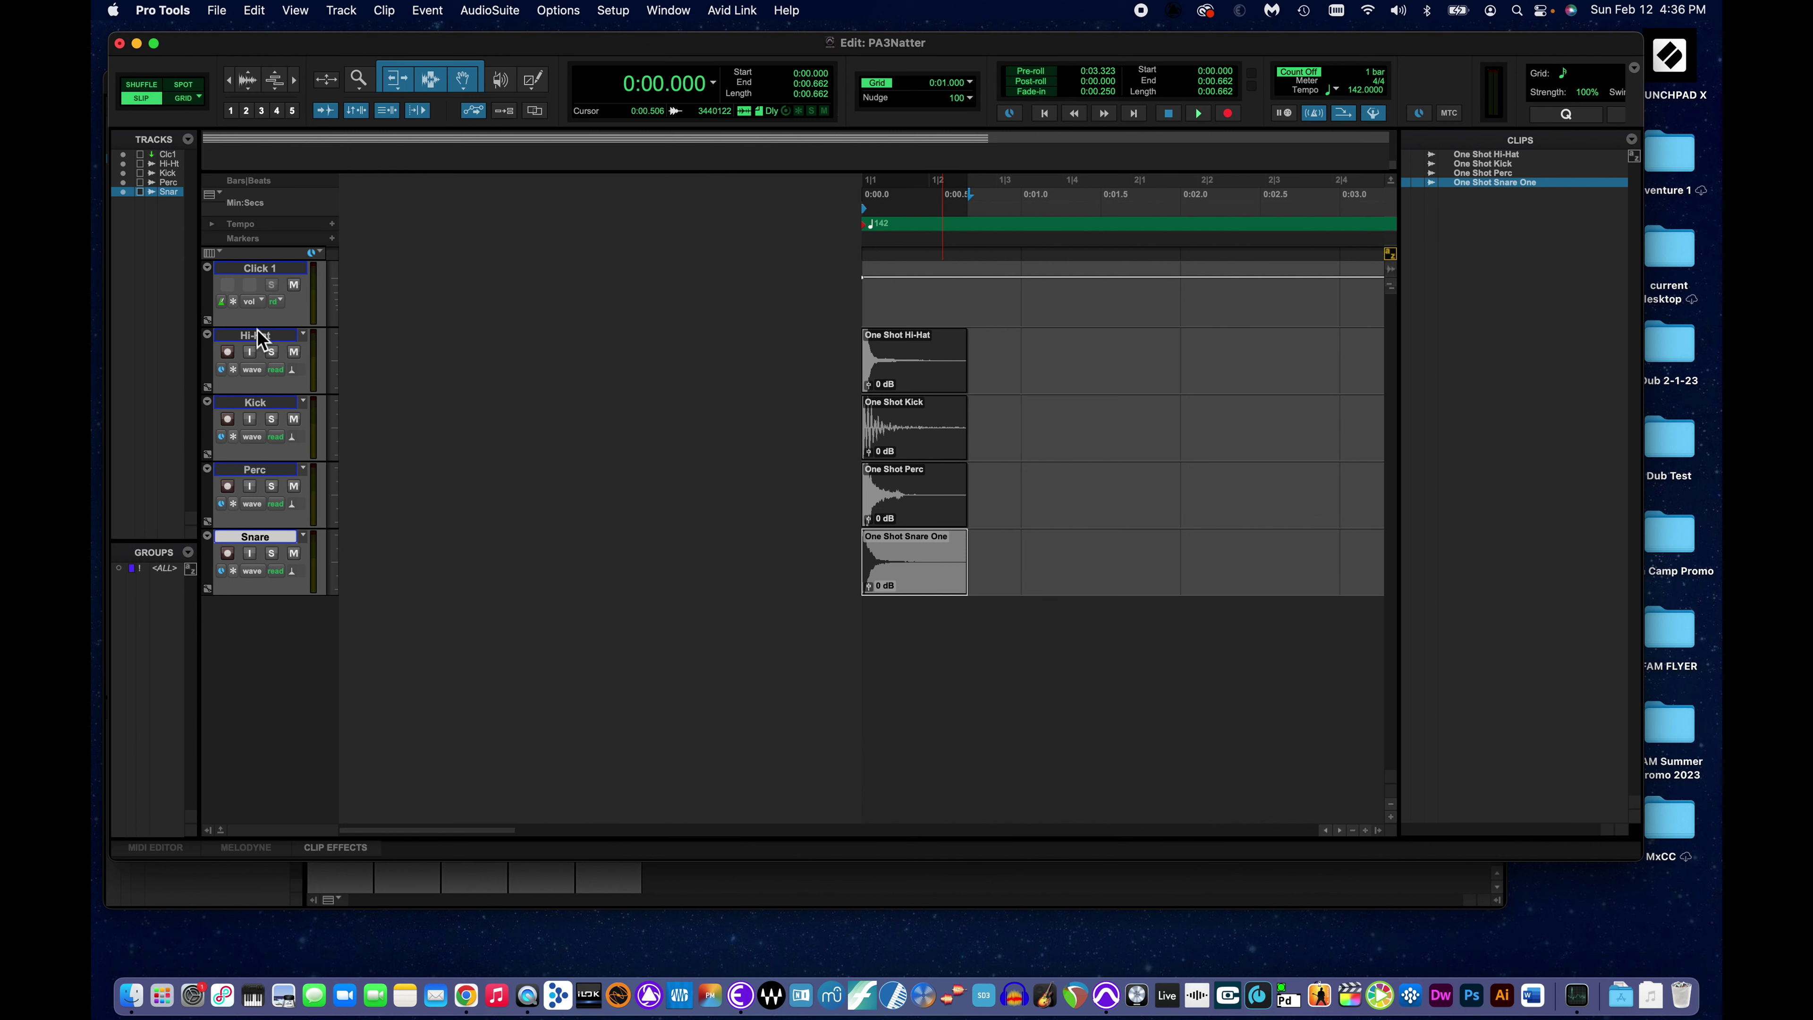
Move the Click 1 track below the drum tracks and reduce its height.
left_click(247, 274)
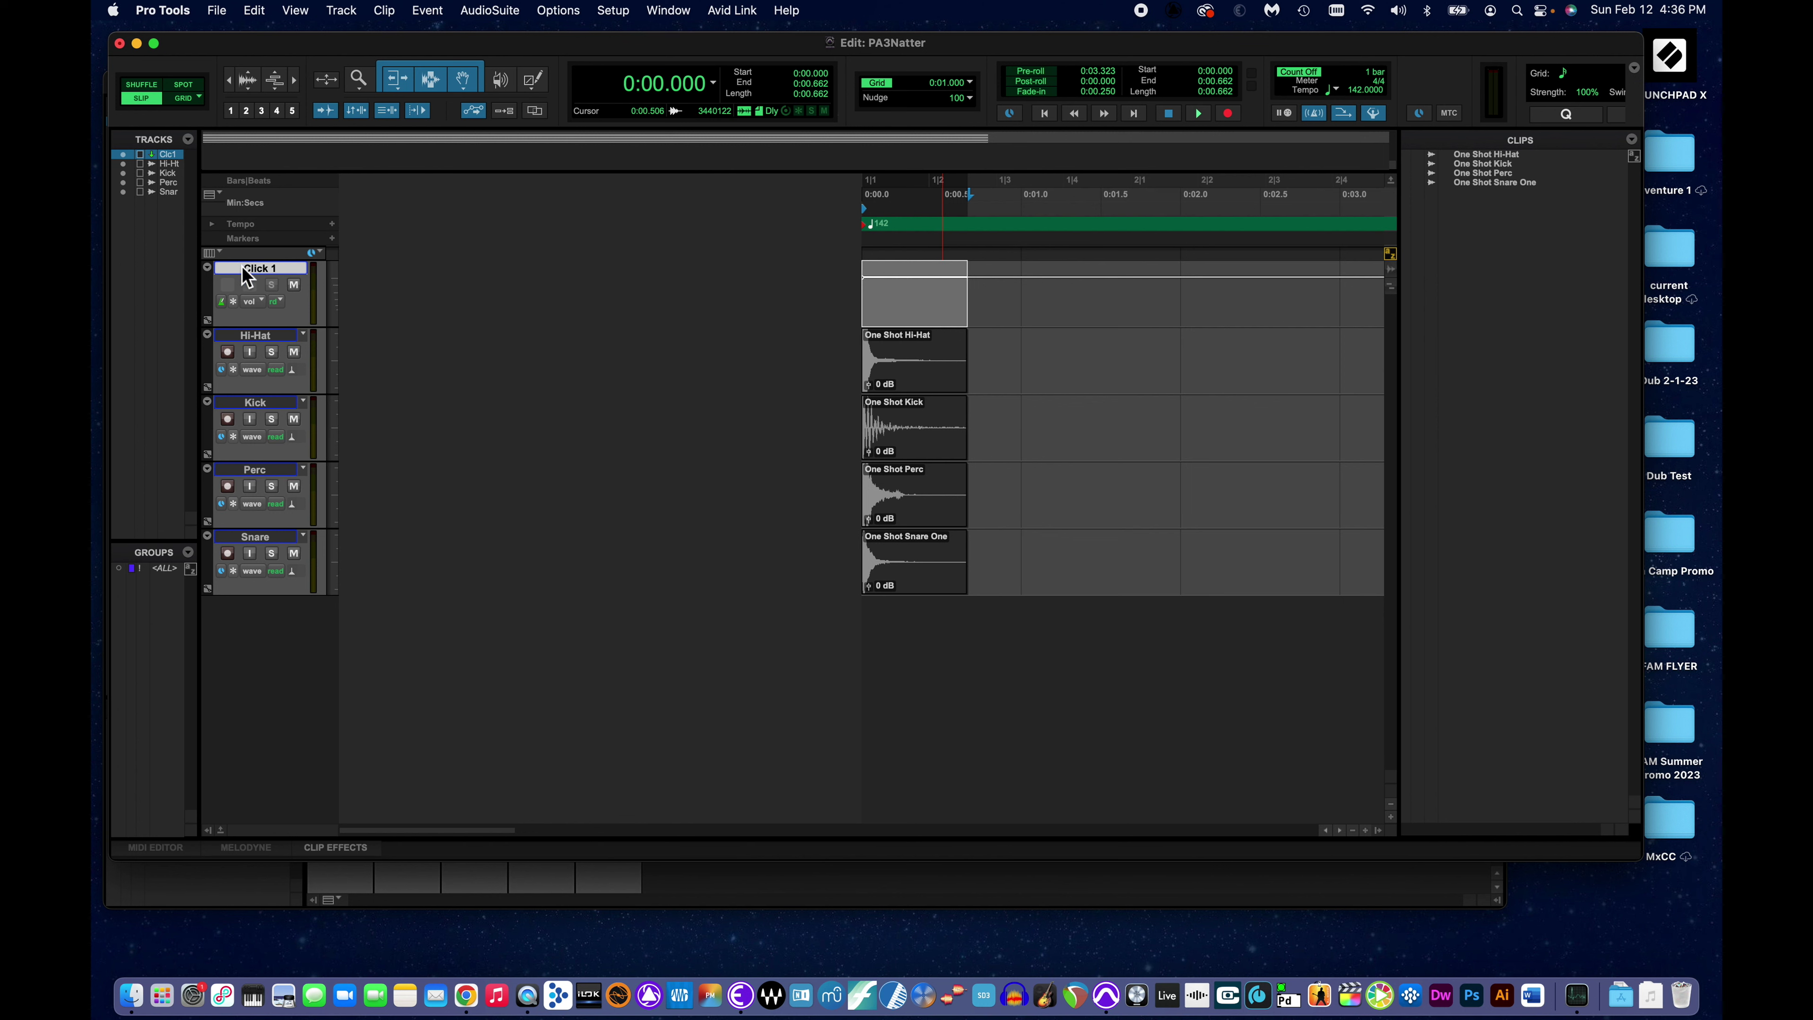
left_click_drag(242, 269, 264, 627)
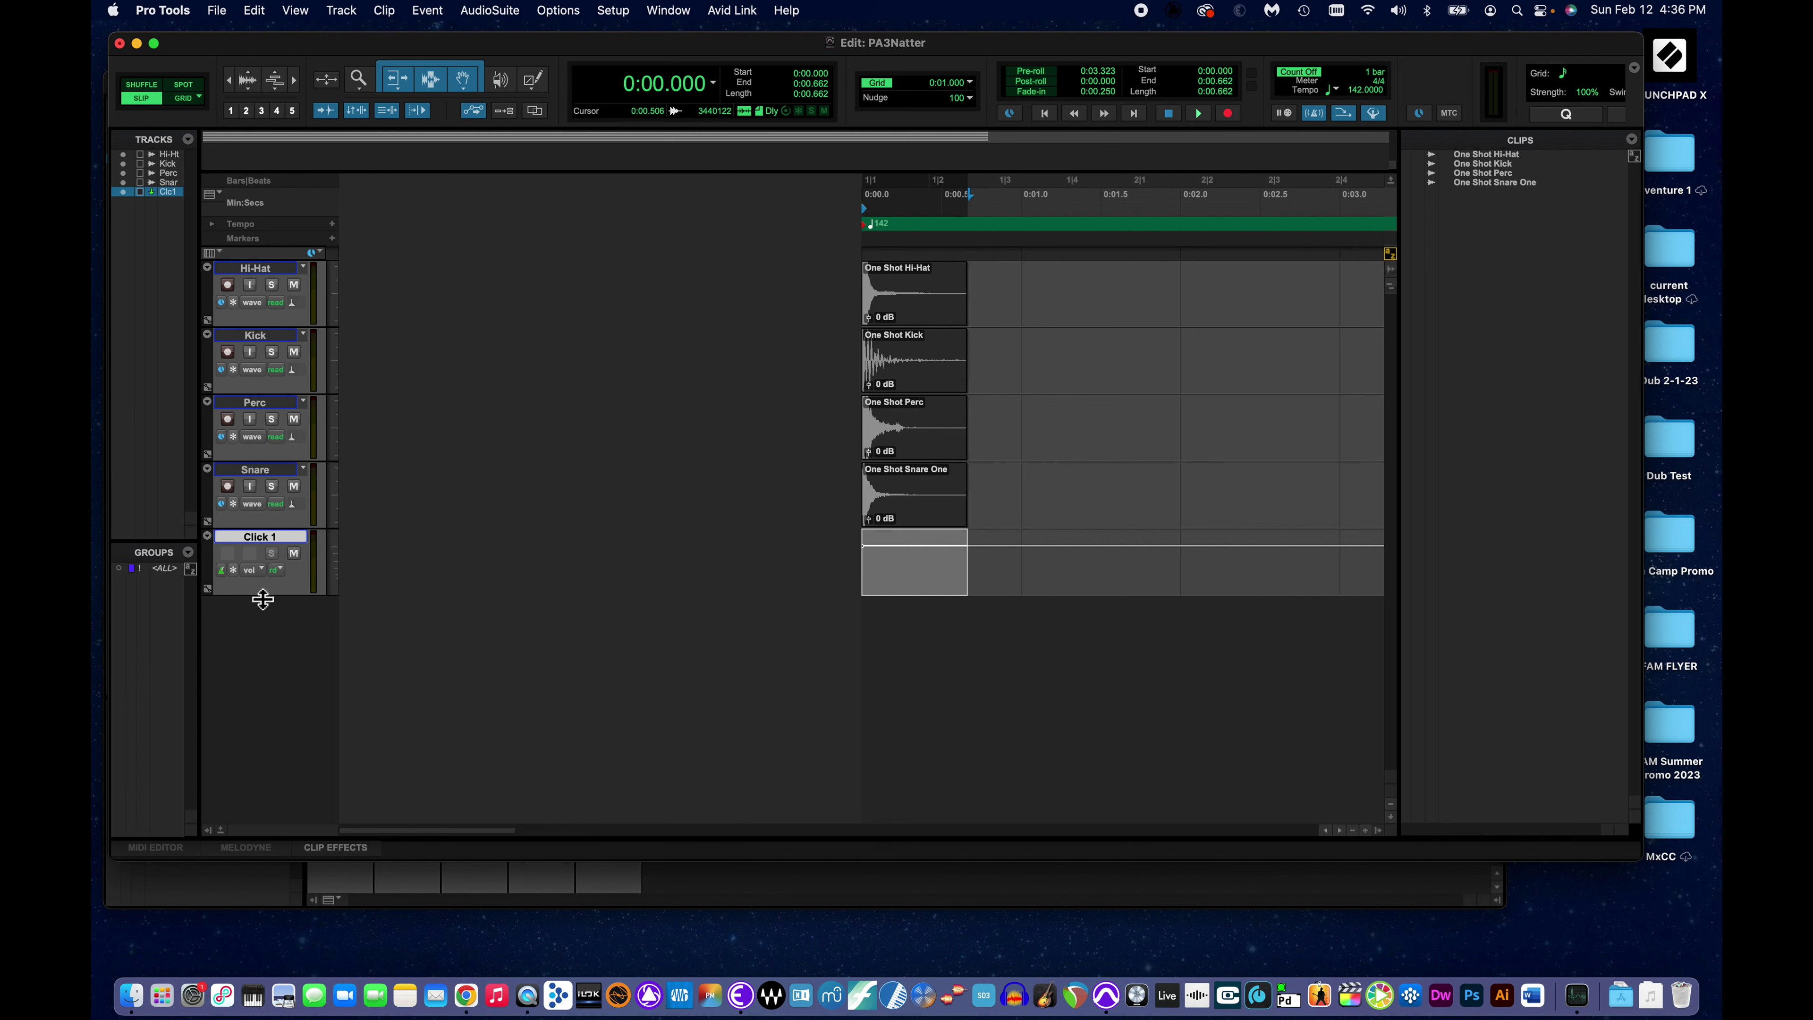
left_click_drag(261, 594, 259, 576)
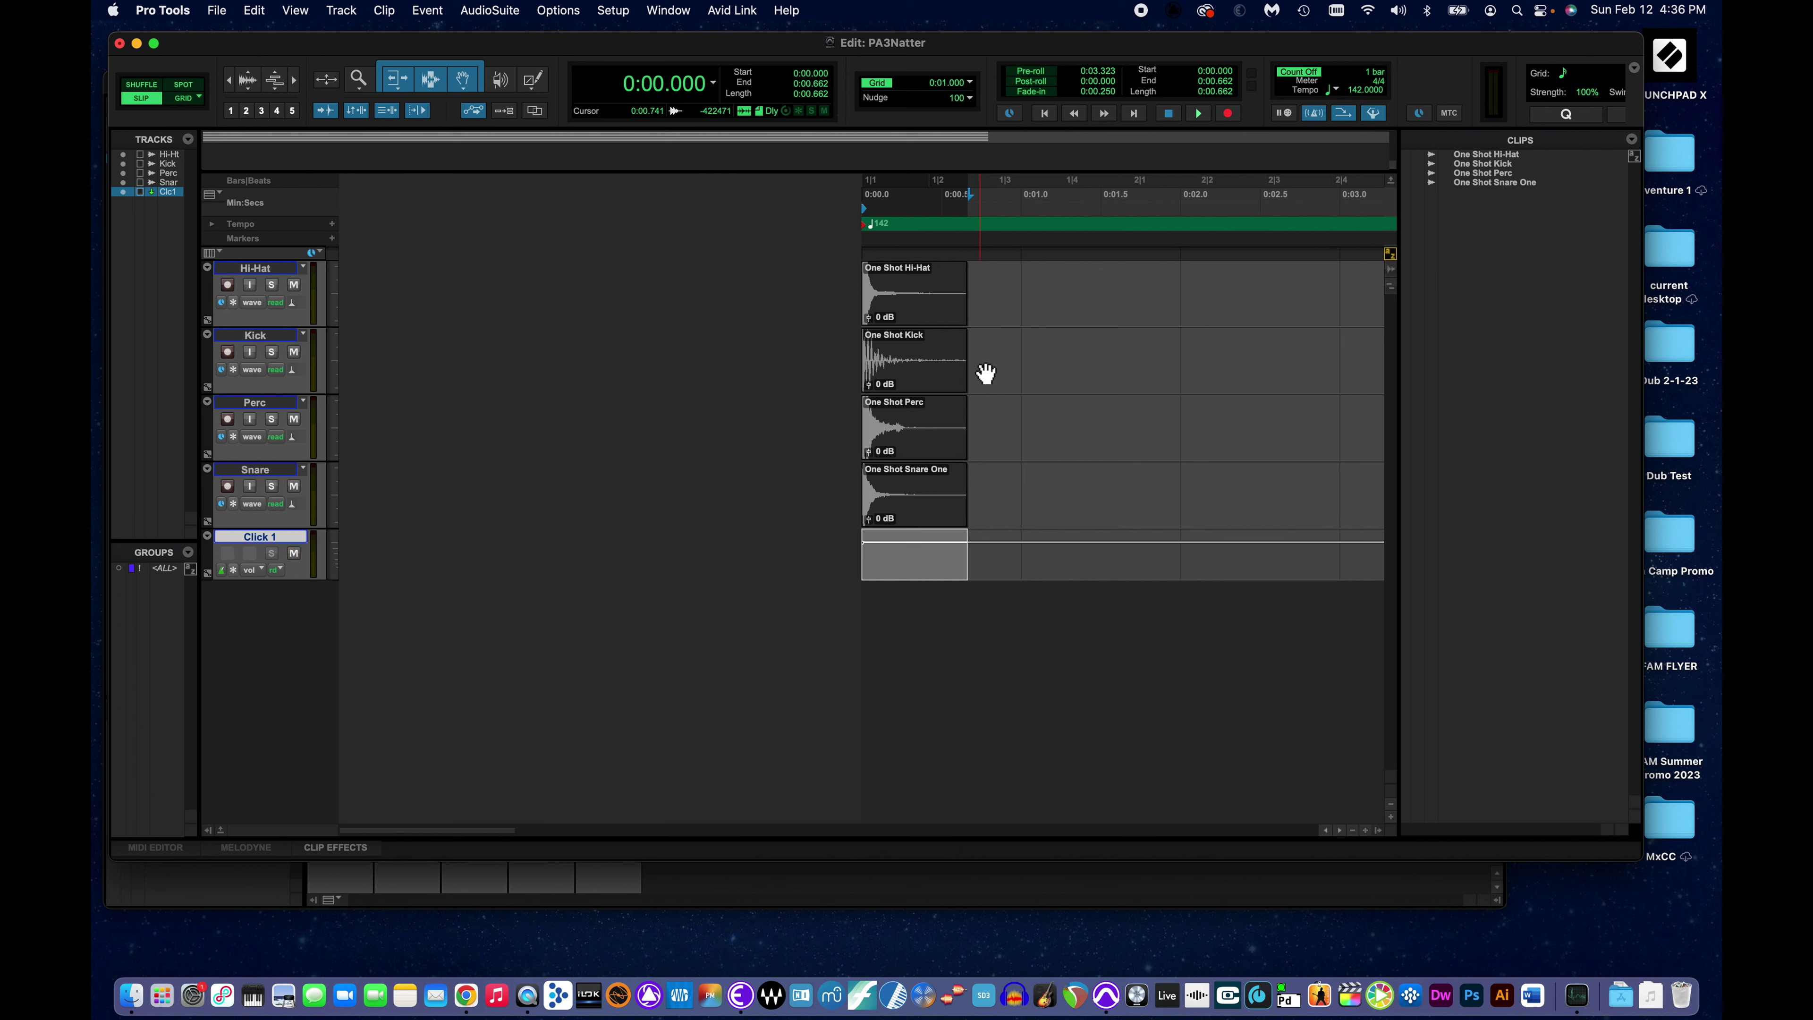
left_click(1197, 114)
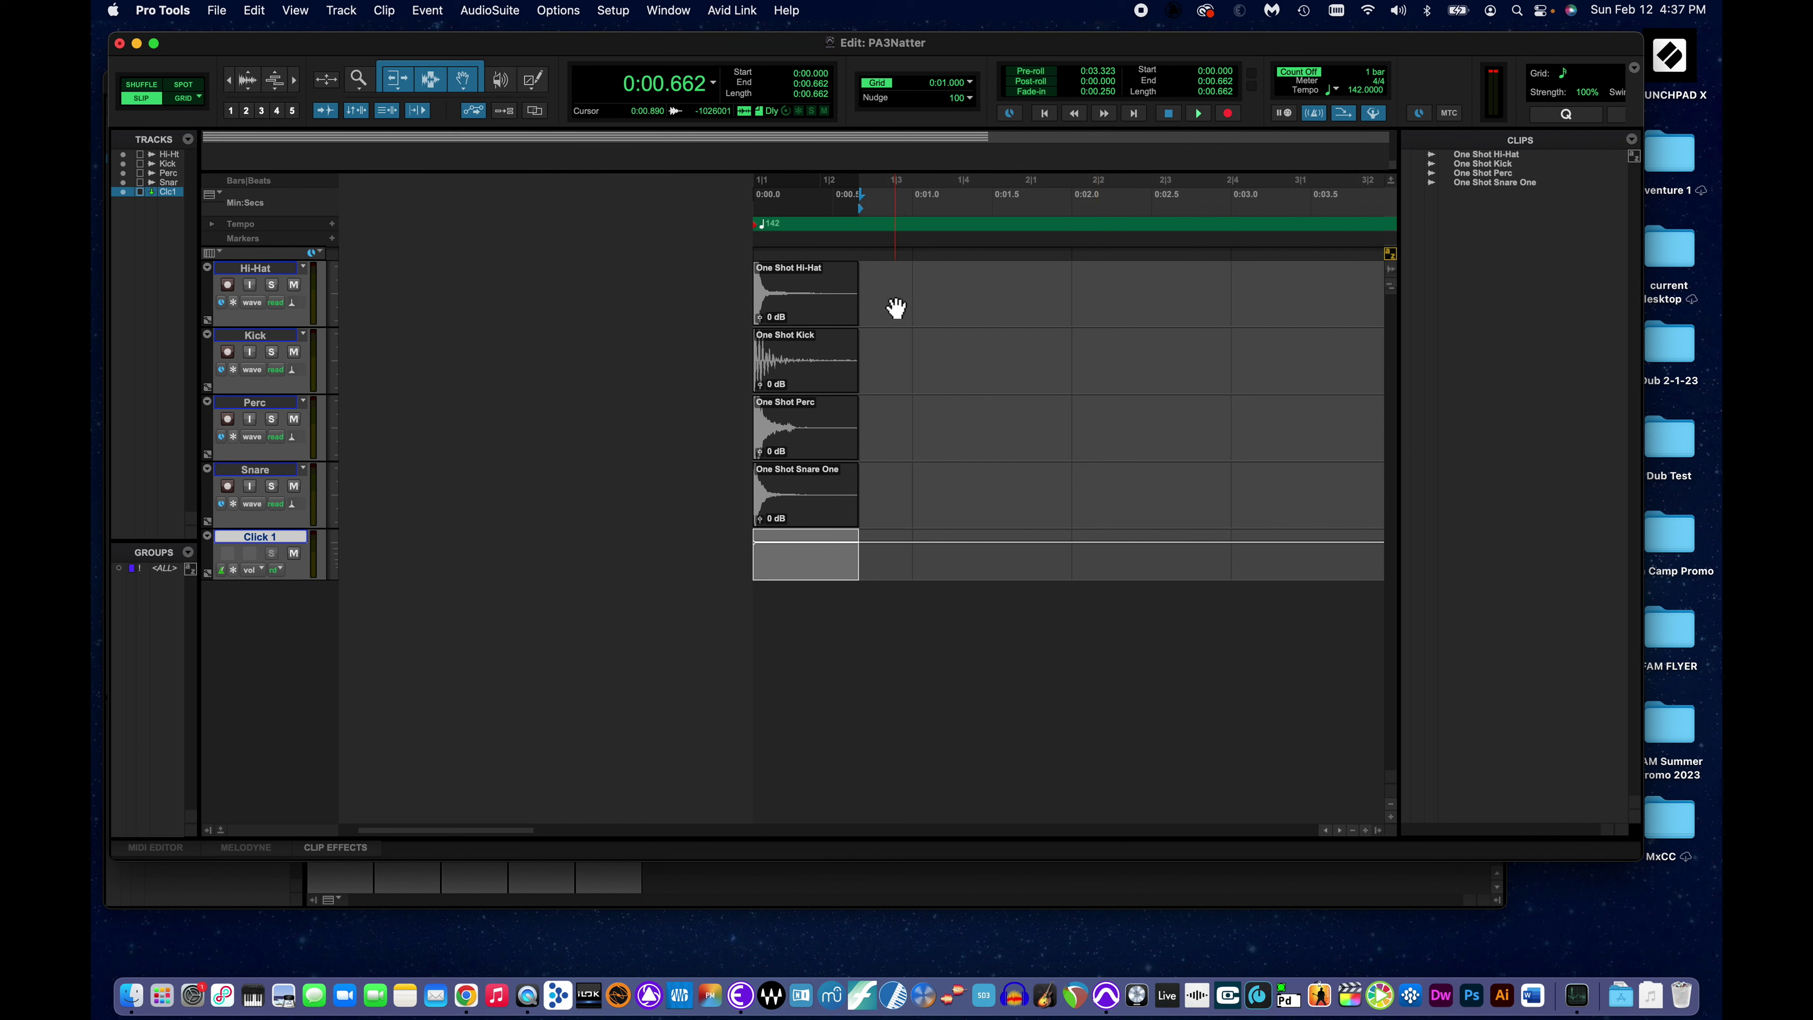
left_click(903, 274)
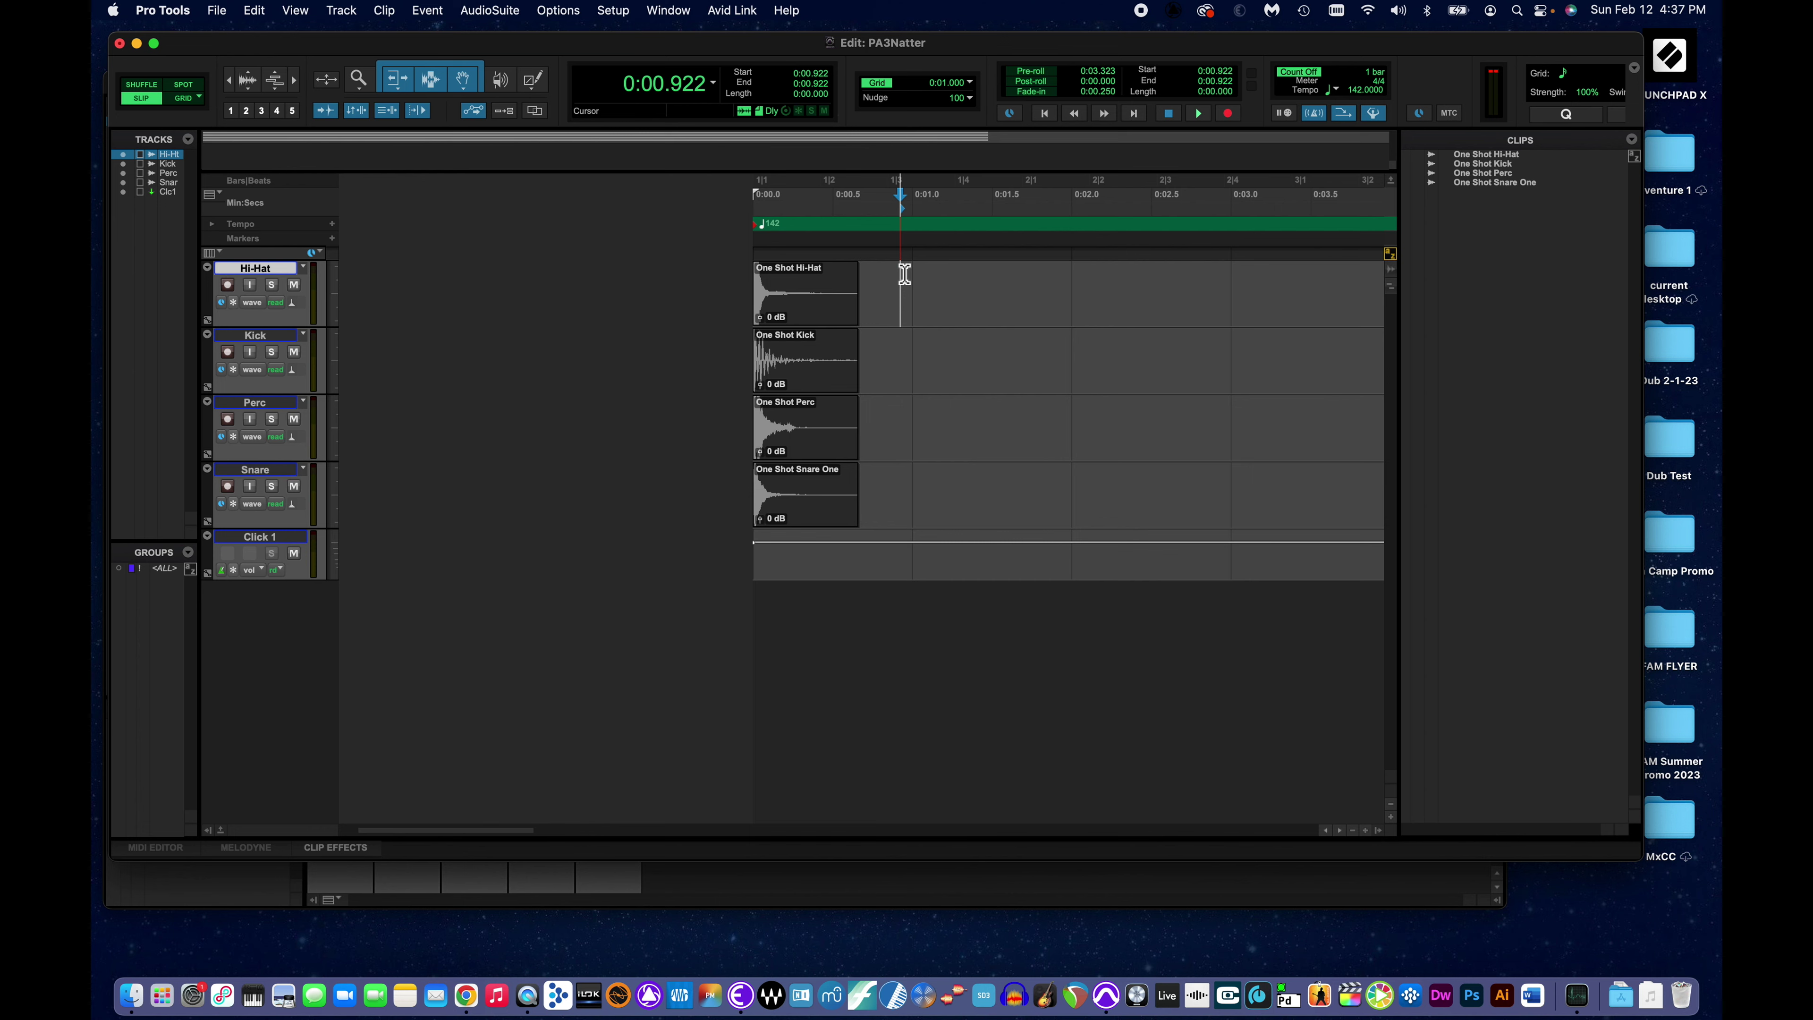
scroll(903, 275, "right", 4)
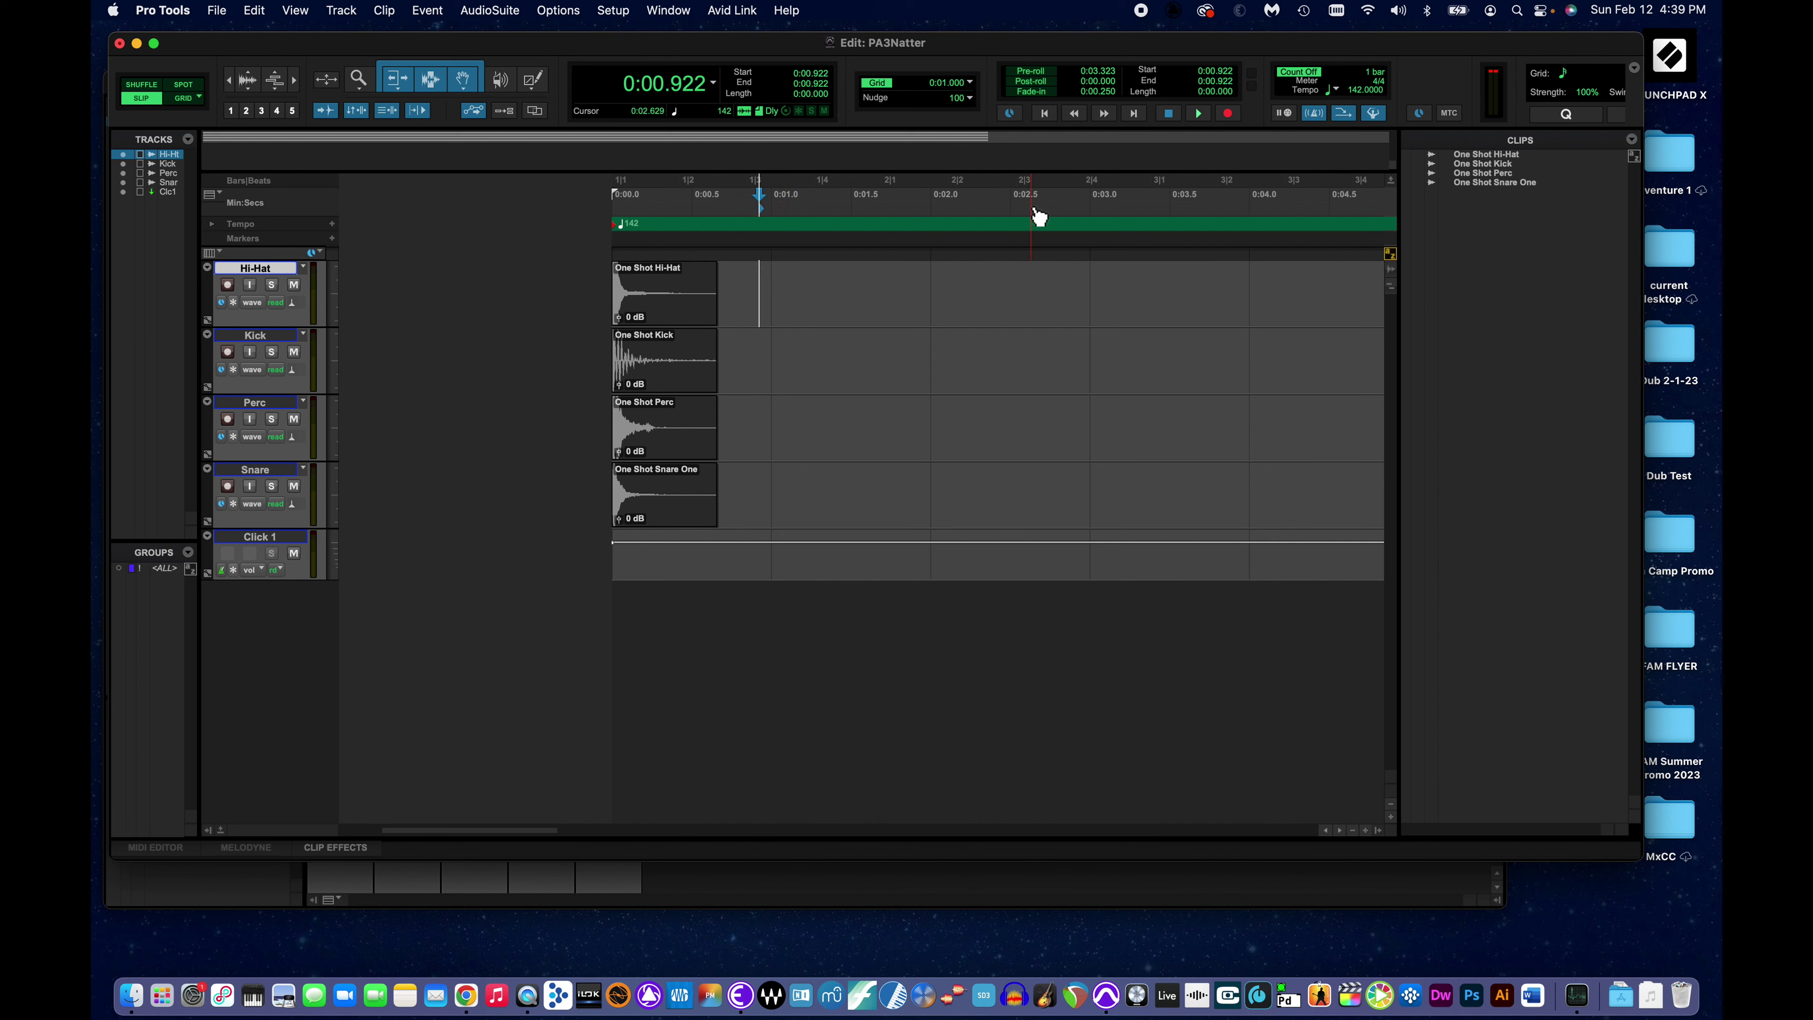
Set the main time scale to Bars|Beats and select the One Shot Snare One clip.
left_click(269, 187)
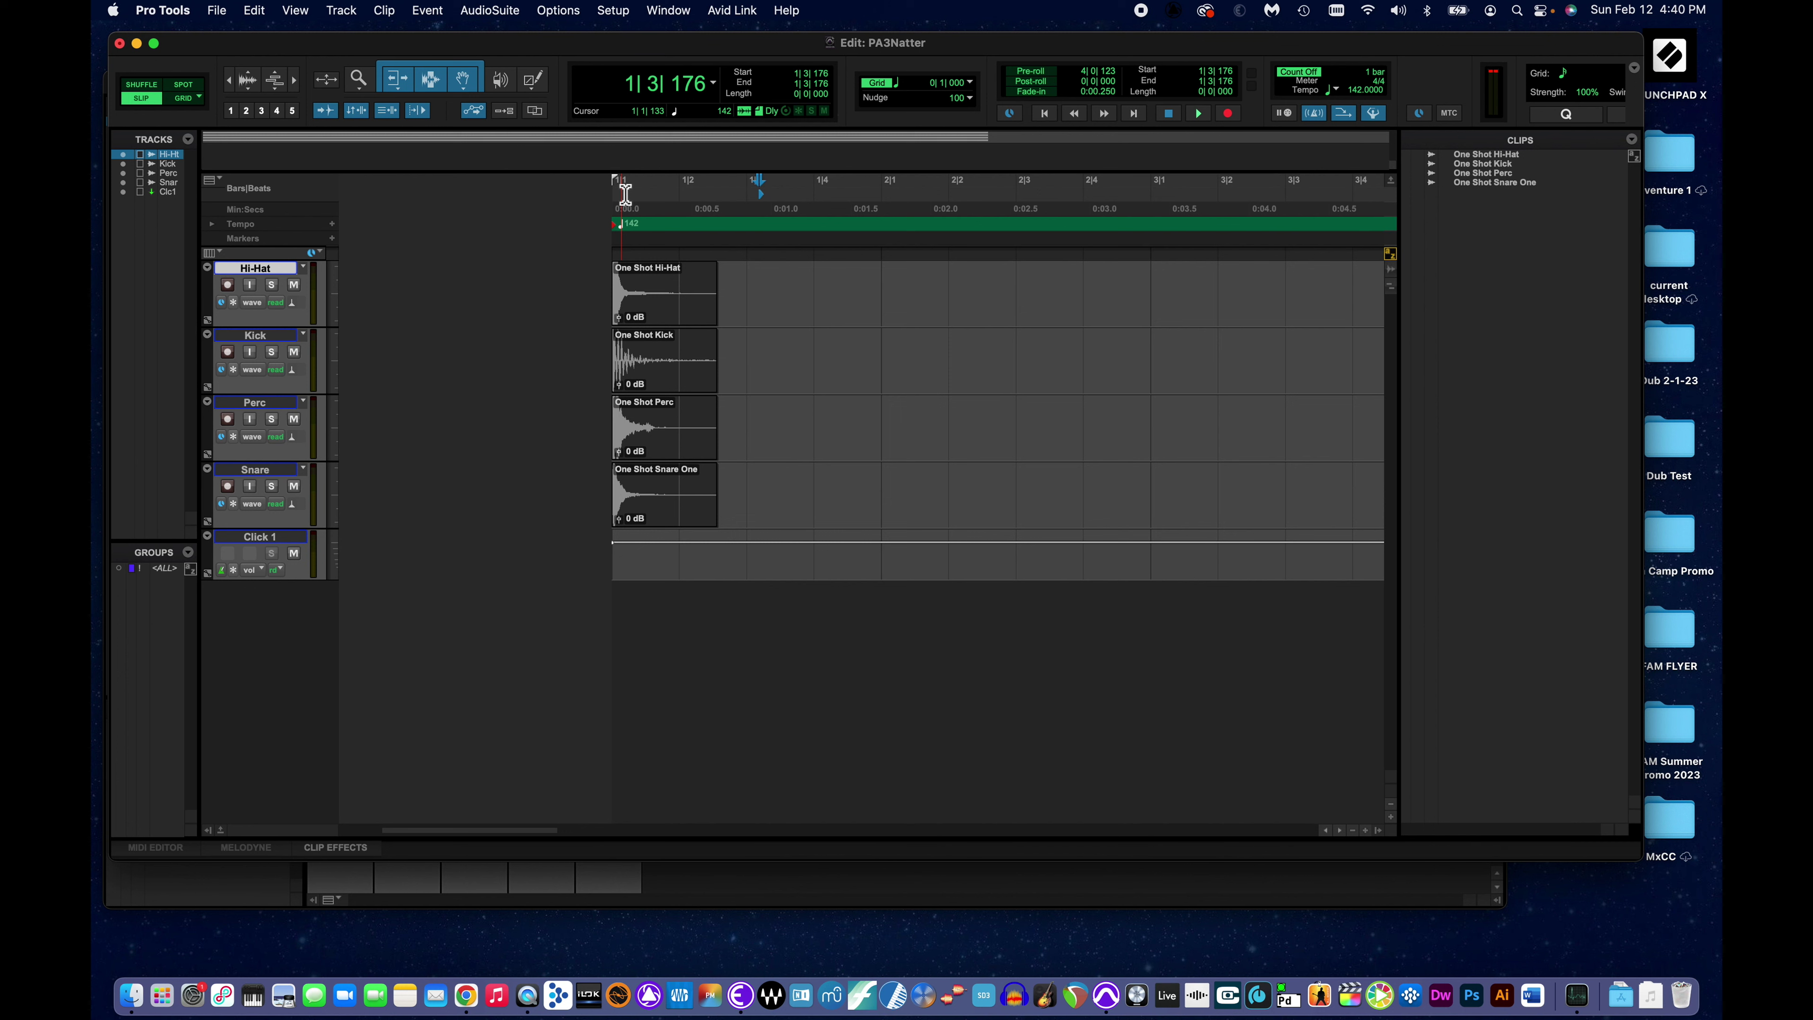
key("semicolon")
key("semicolon")
key("semicolon")
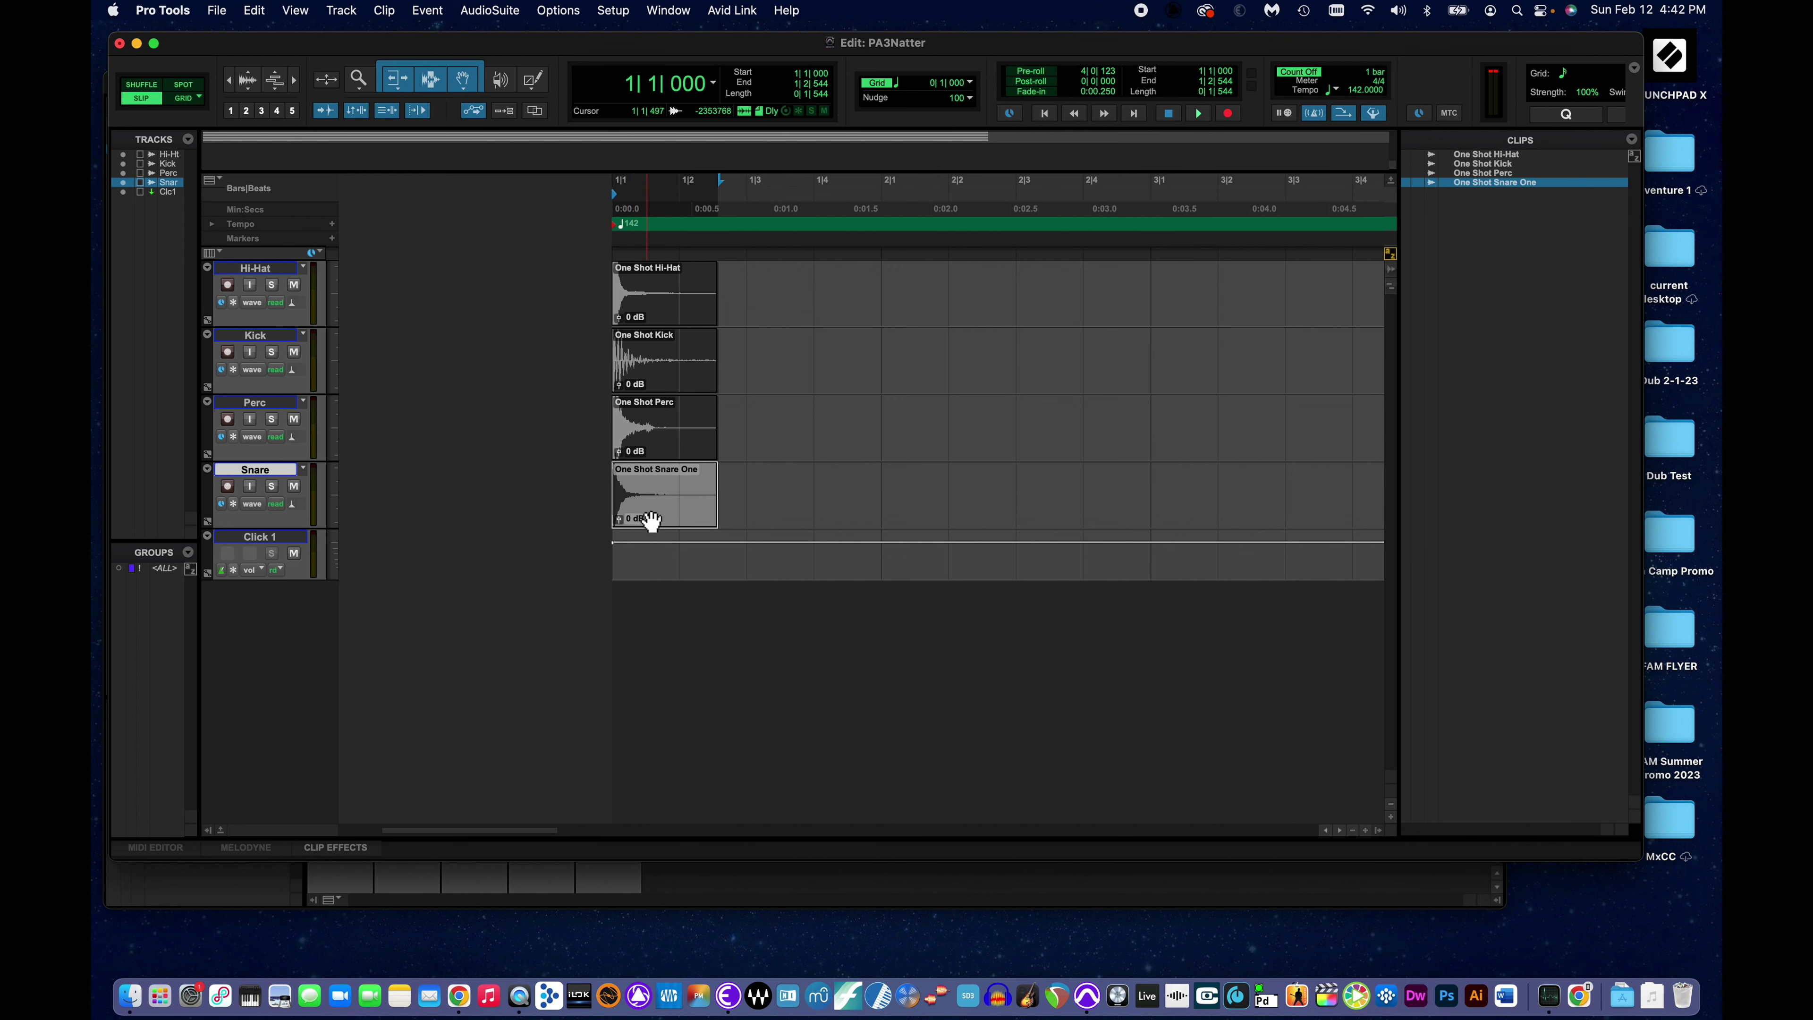
Turn on Grid edit mode, ending with the One Shot Snare One clip selected.
left_click(687, 456)
left_click(668, 380)
left_click(655, 315)
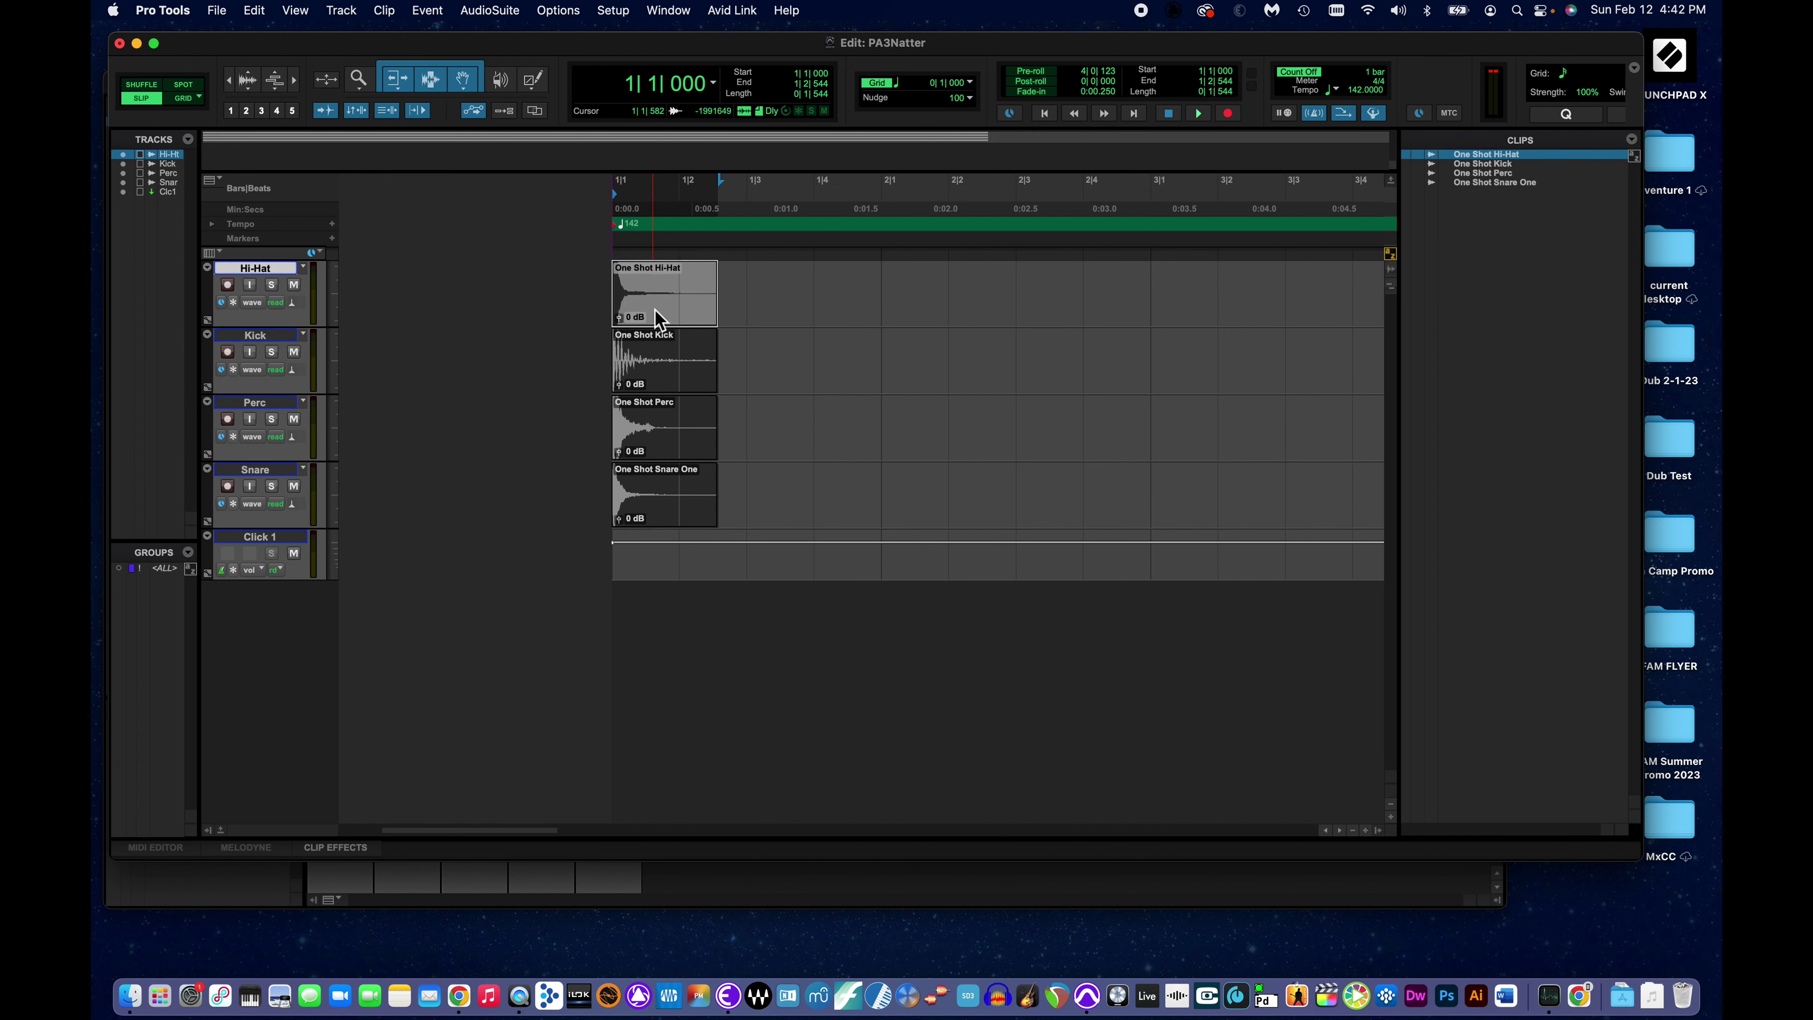
left_click(664, 383)
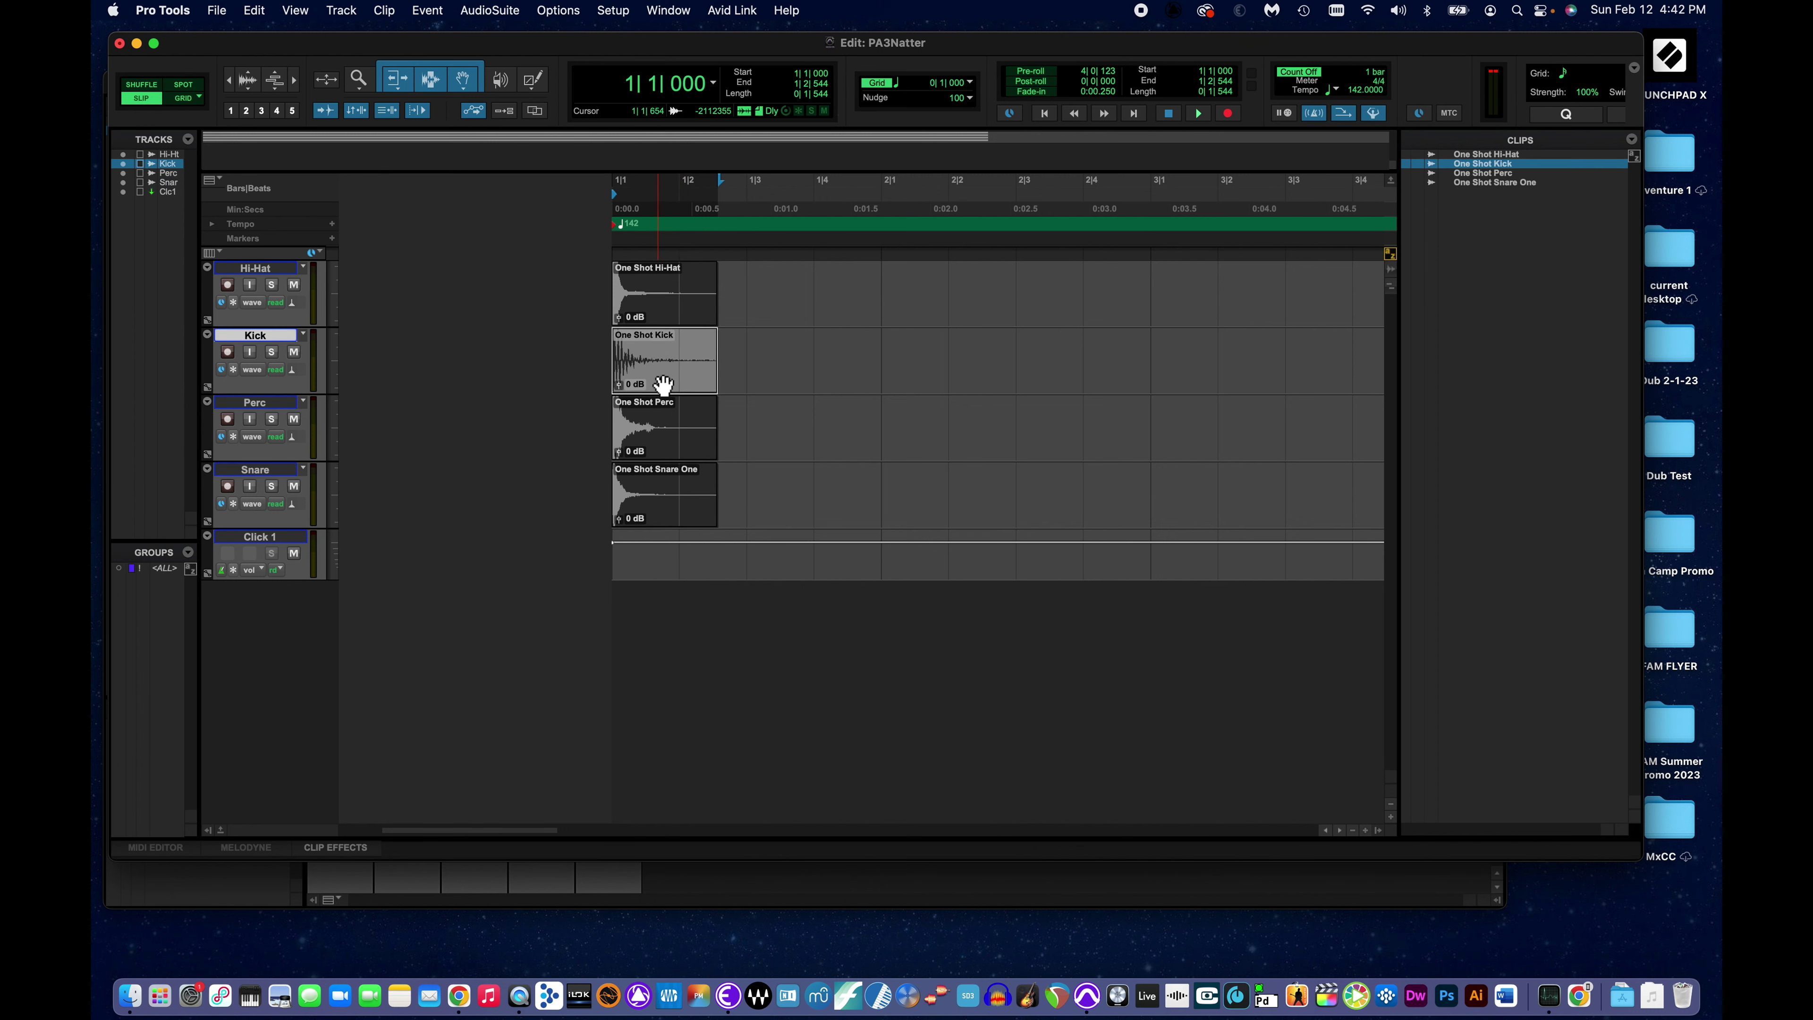
left_click(669, 450)
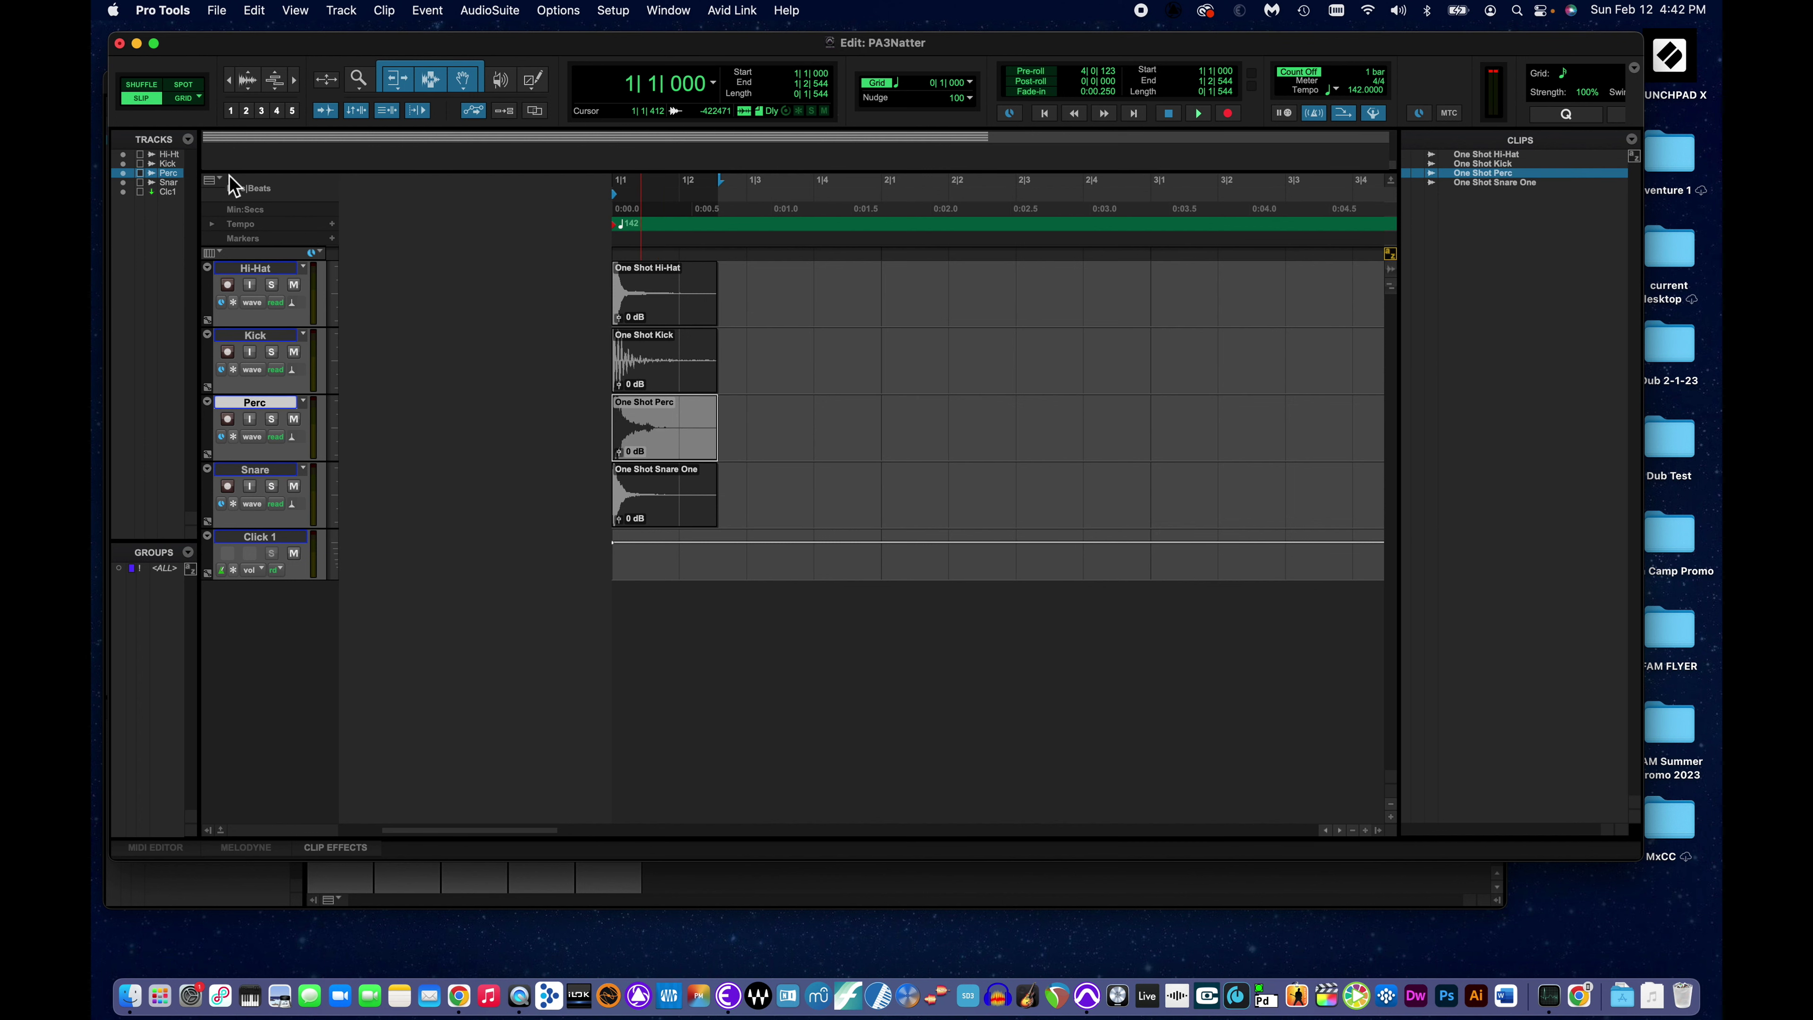
left_click(186, 99)
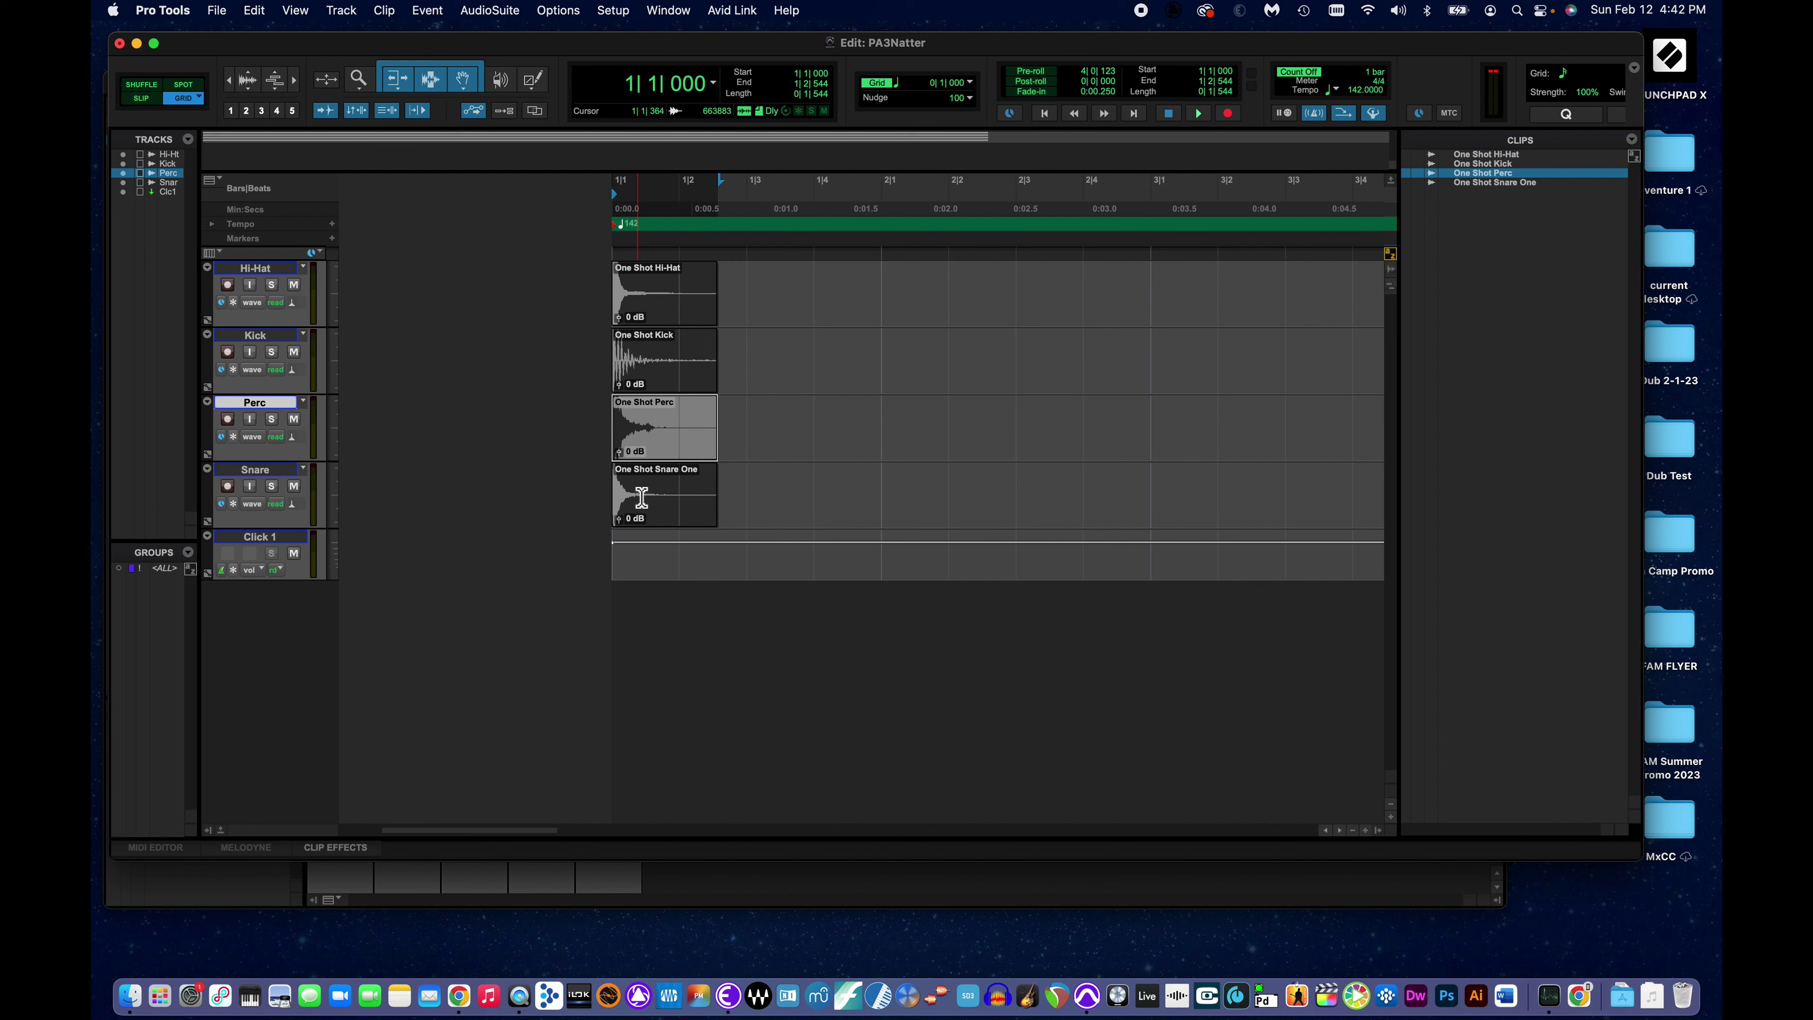
left_click(663, 517)
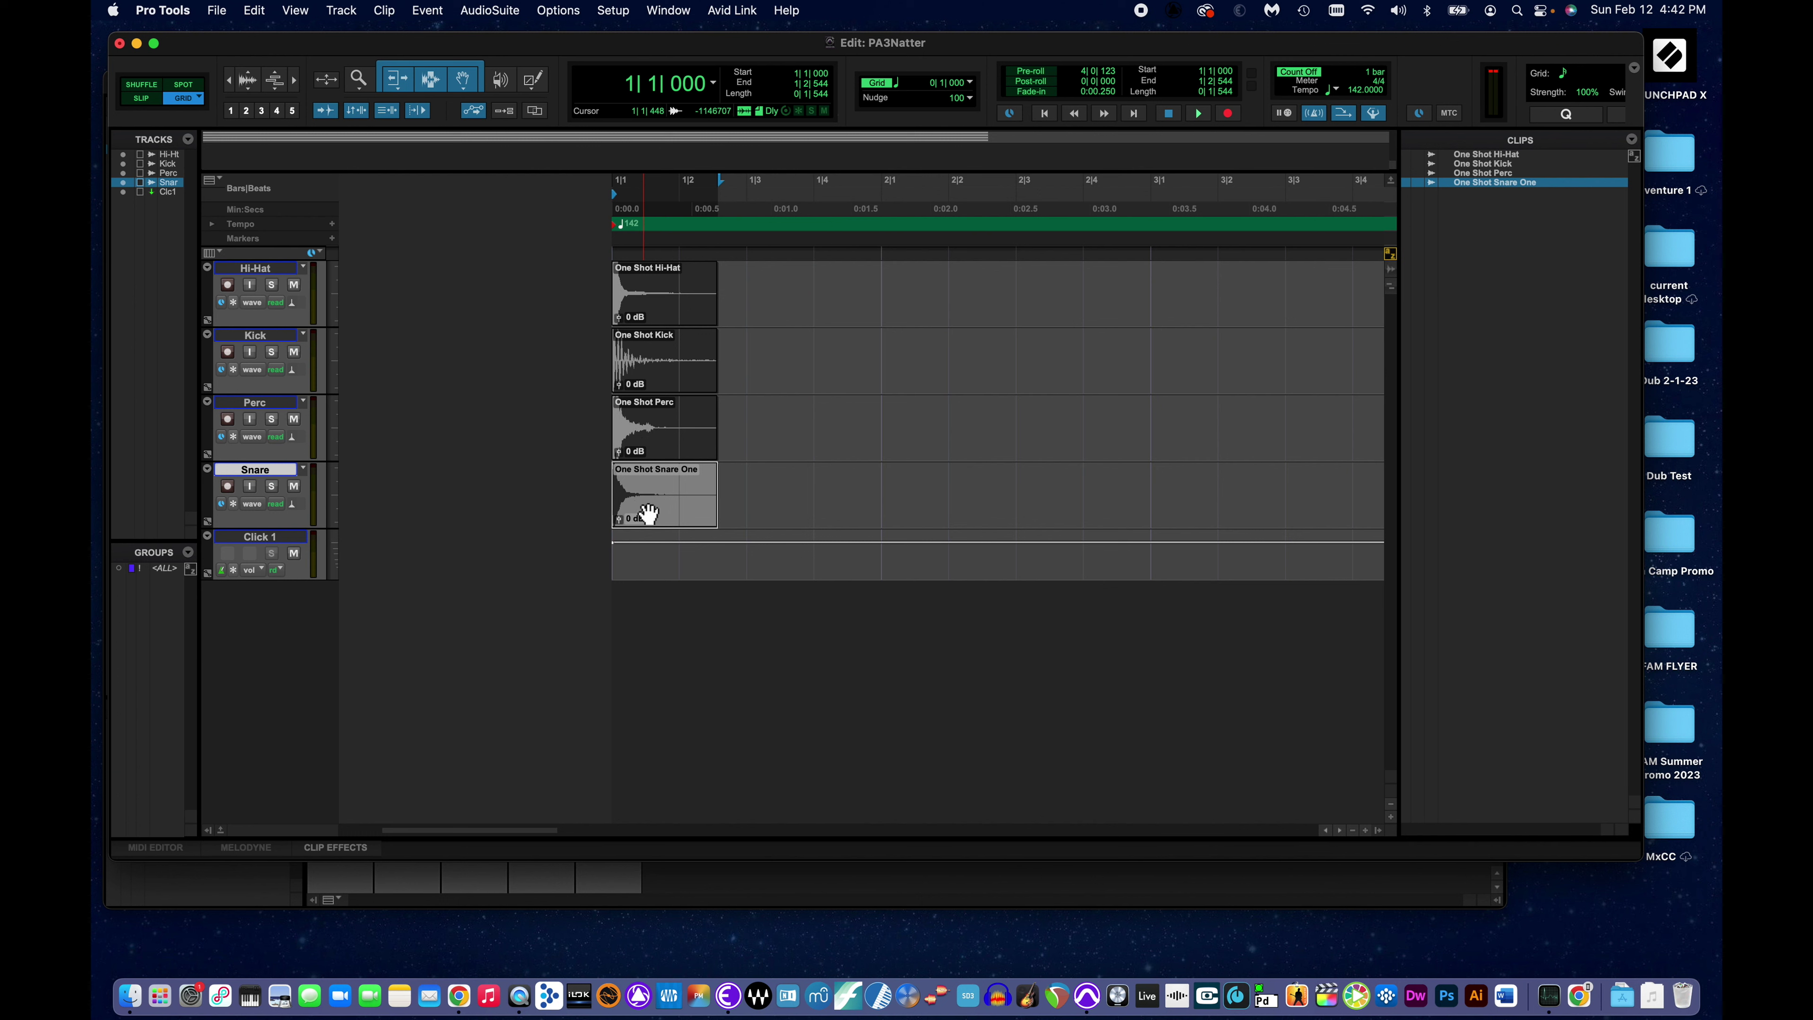
left_click(647, 385)
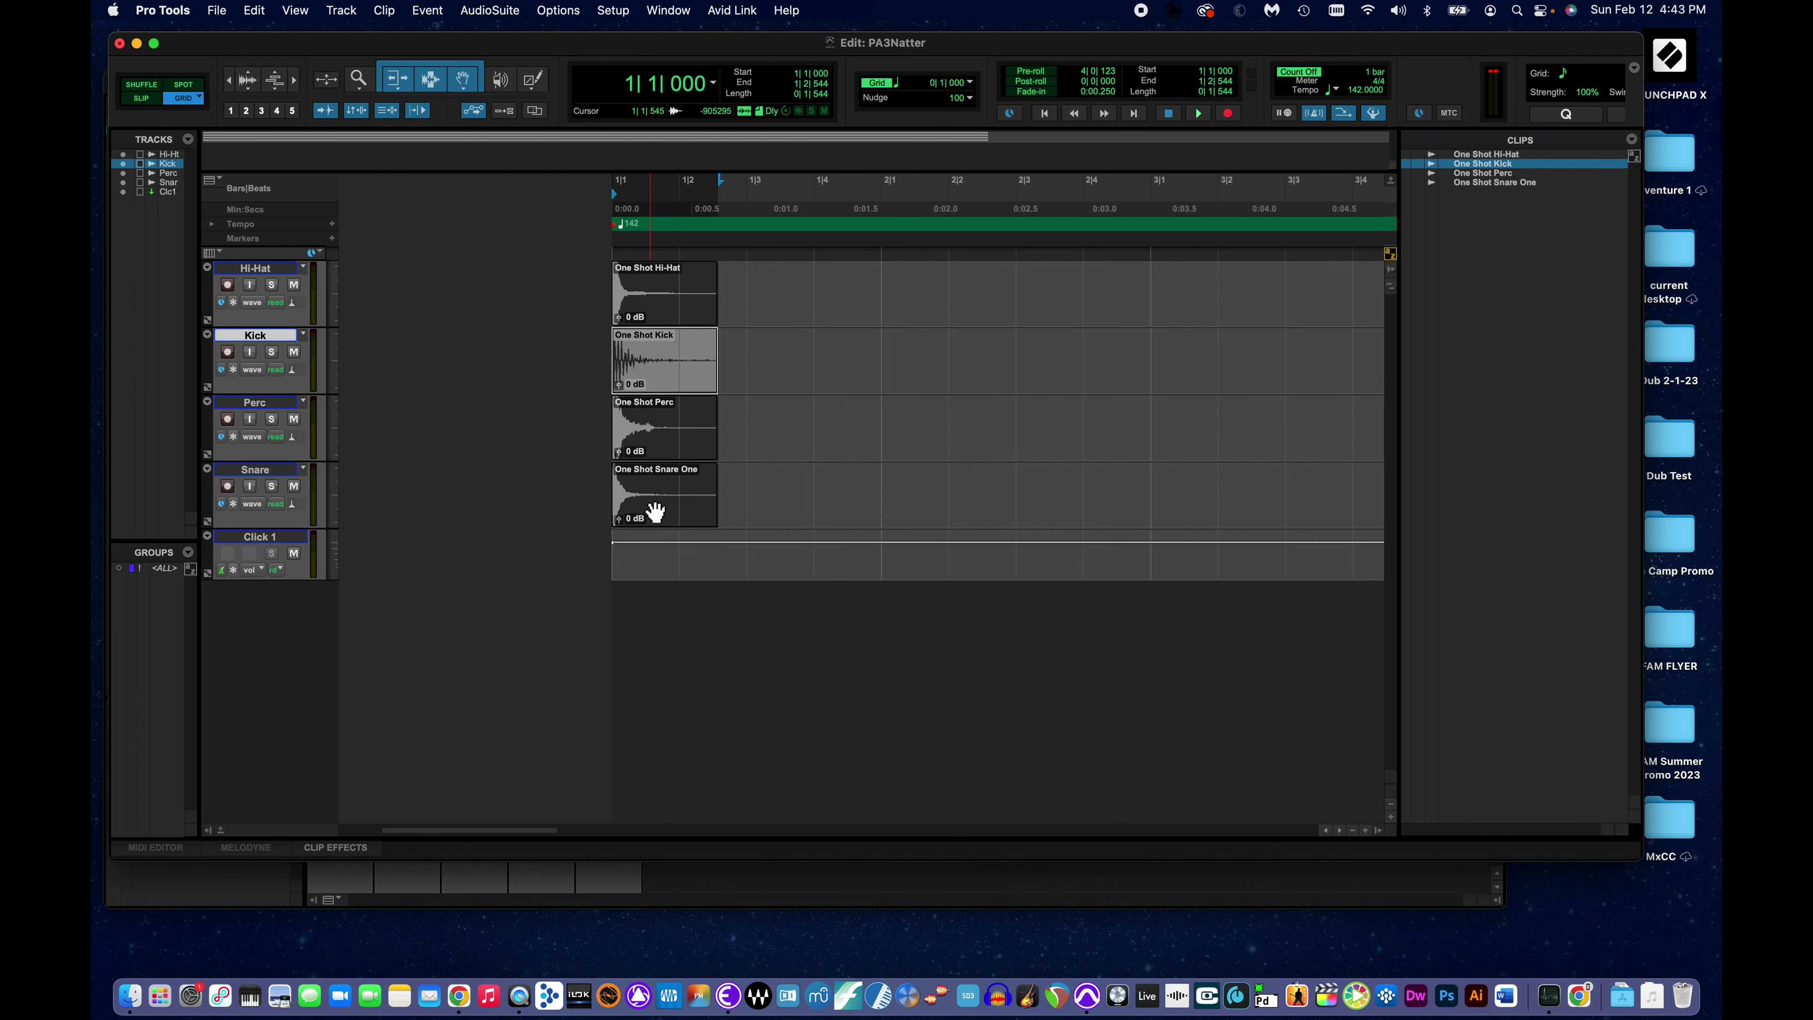
left_click(654, 511)
Move the snare clip to 1|2, the perc clip to 1|3 and the hi-hat clip to 1|4.
left_click_drag(655, 512, 707, 516)
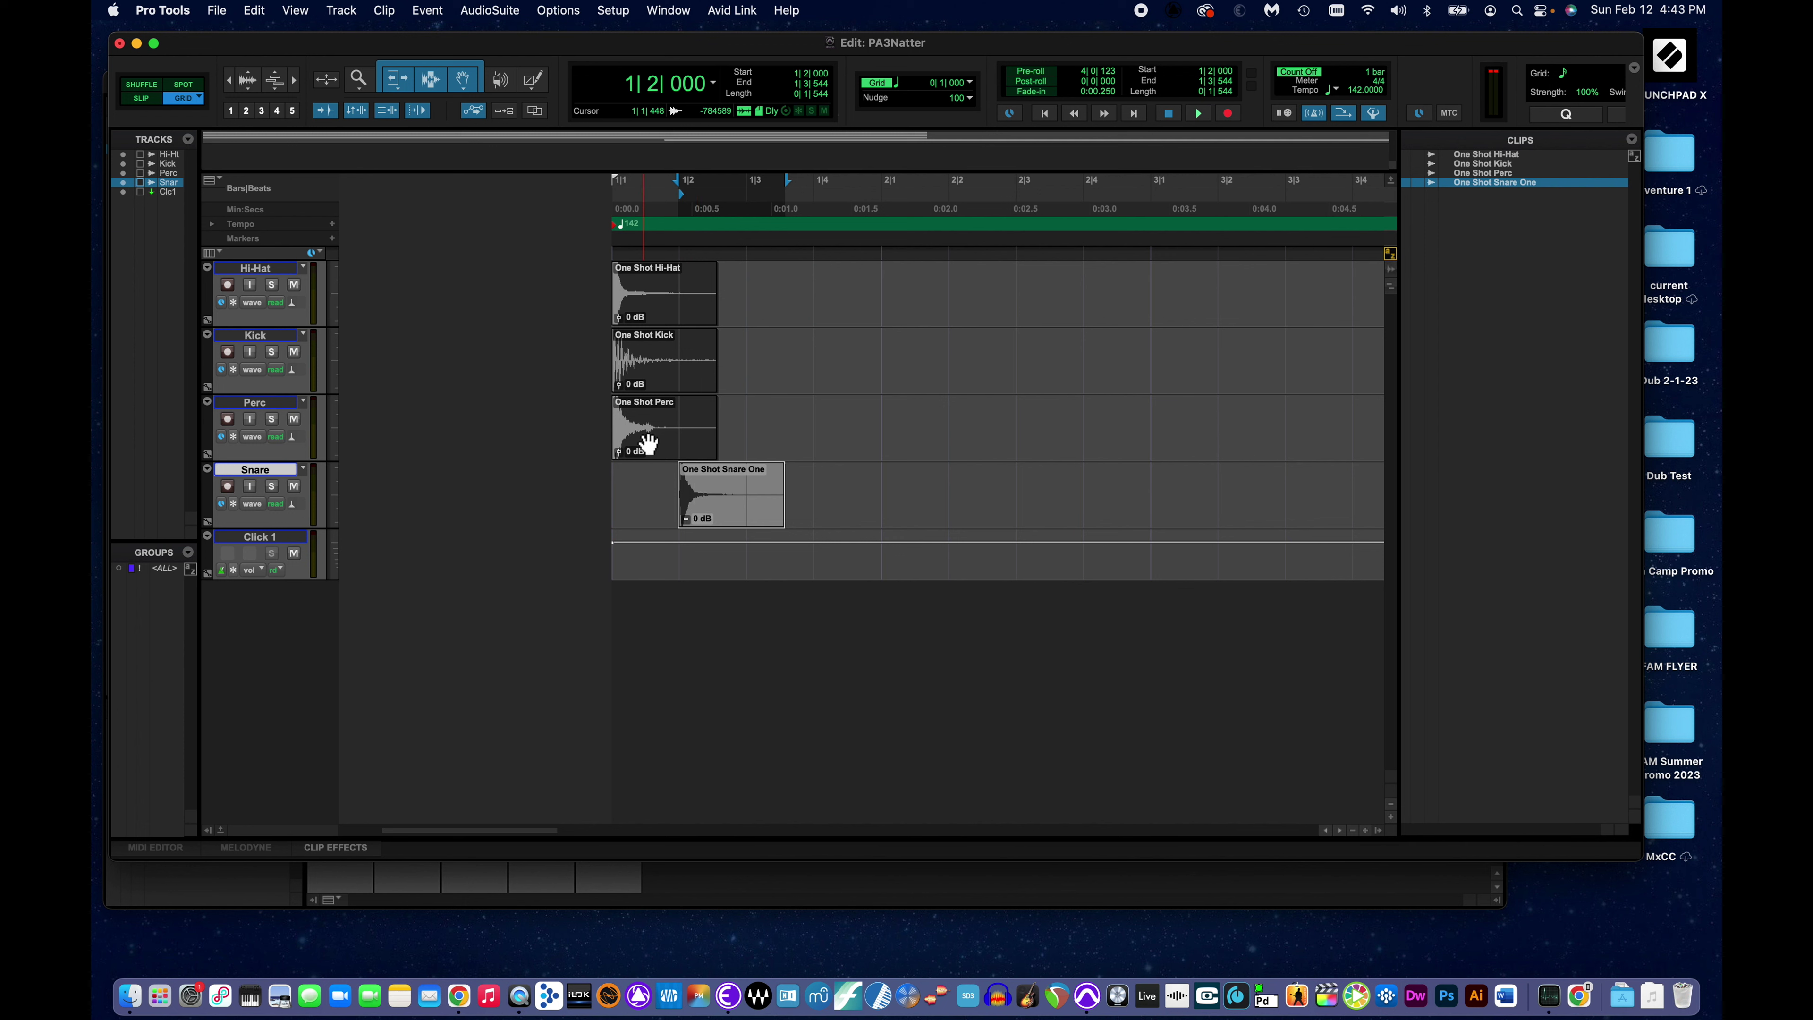
left_click_drag(649, 446, 798, 429)
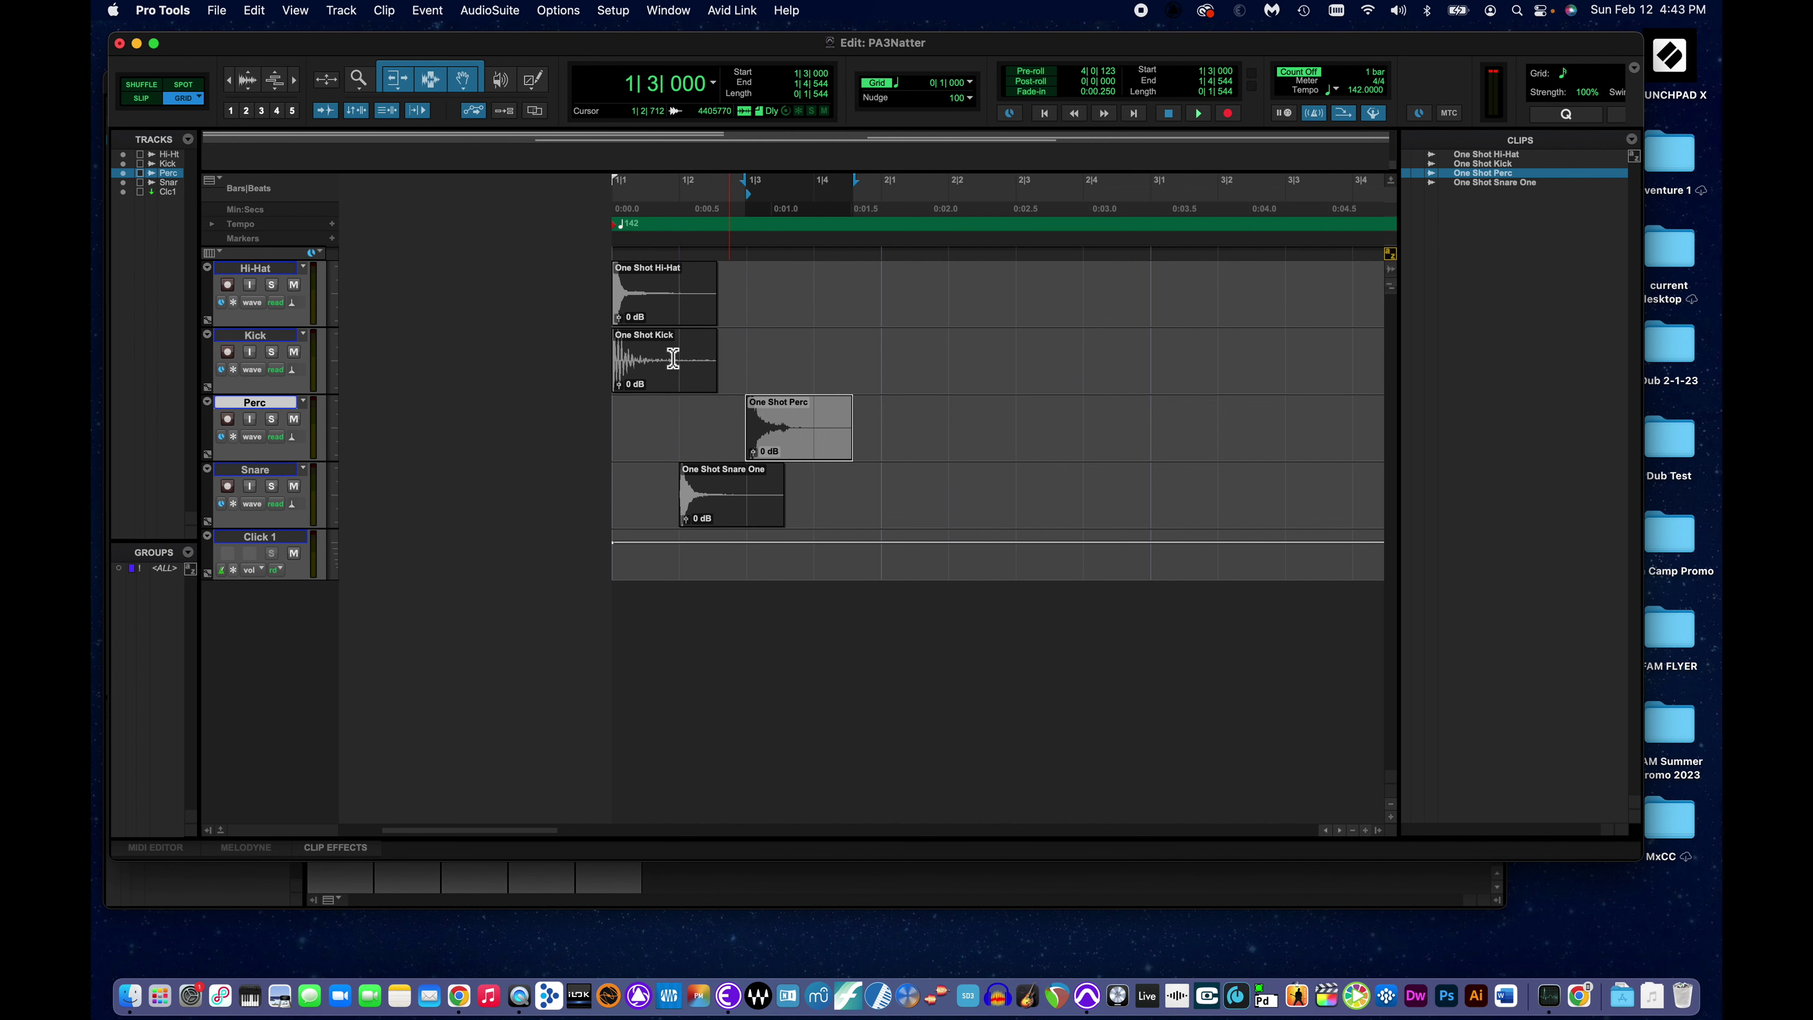
left_click_drag(653, 302, 857, 284)
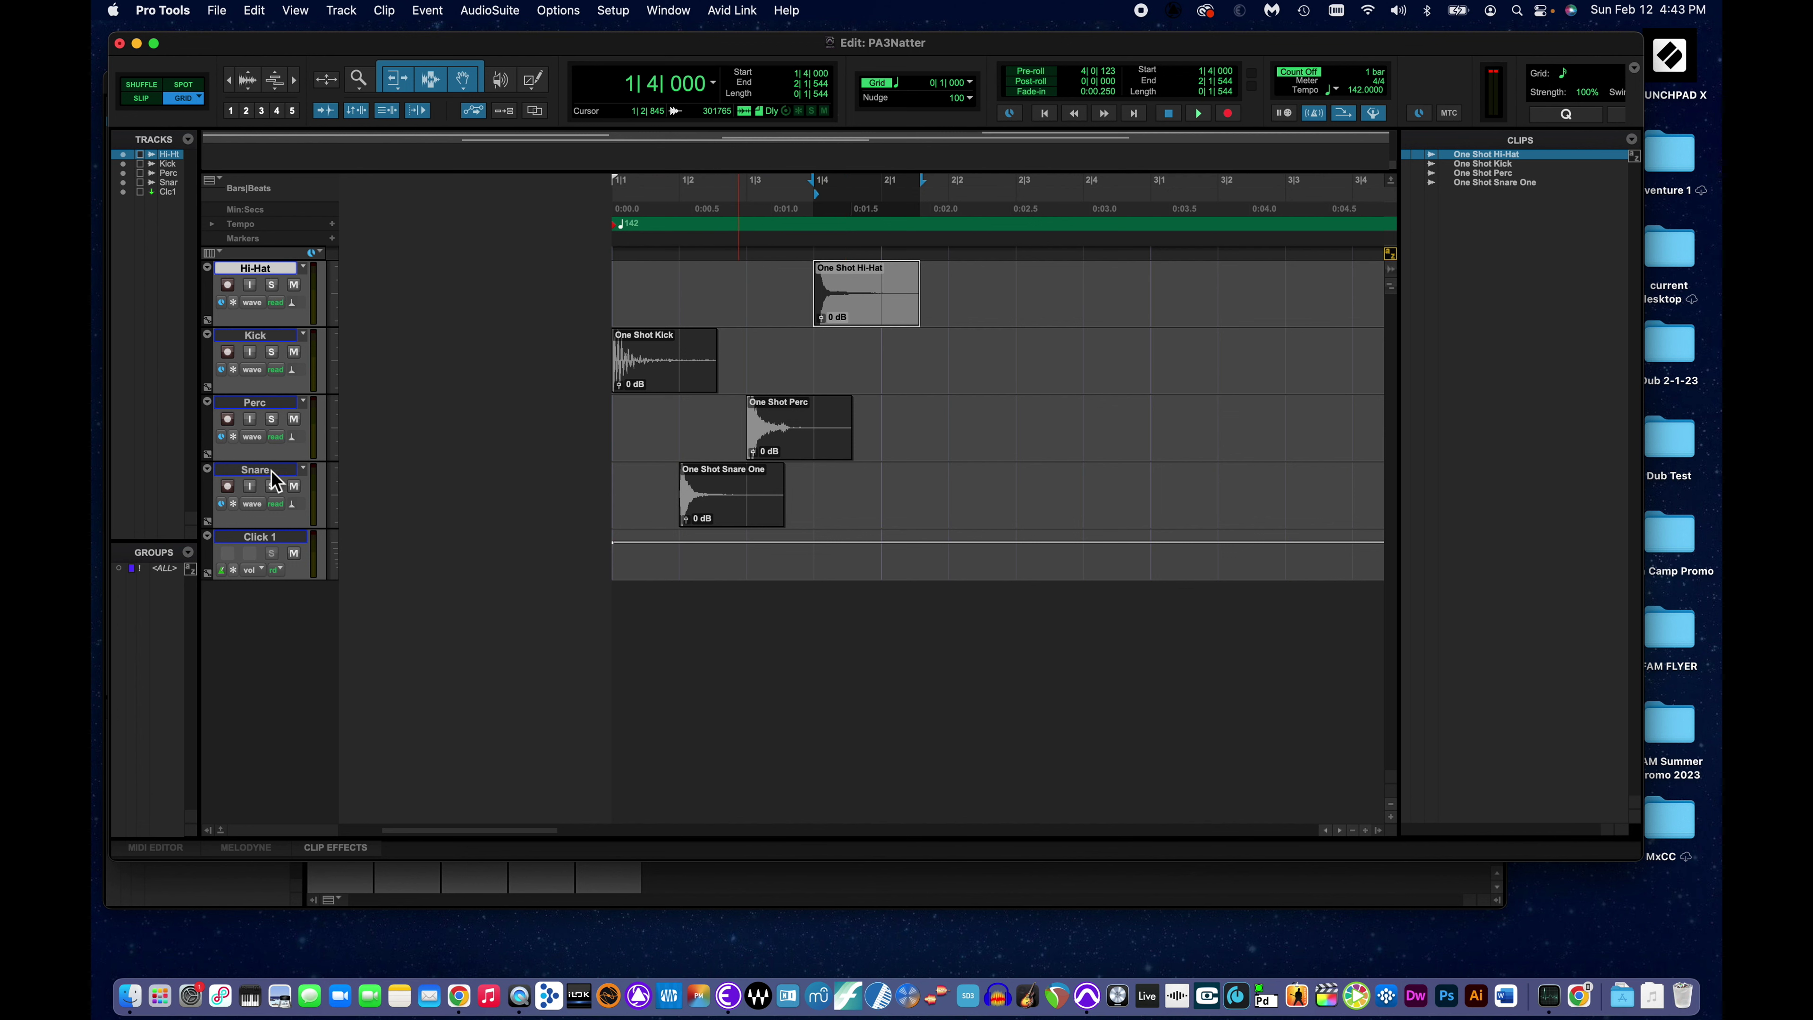
Move the Kick track below Snare and the Hi-Hat track below Perc.
left_click(251, 338)
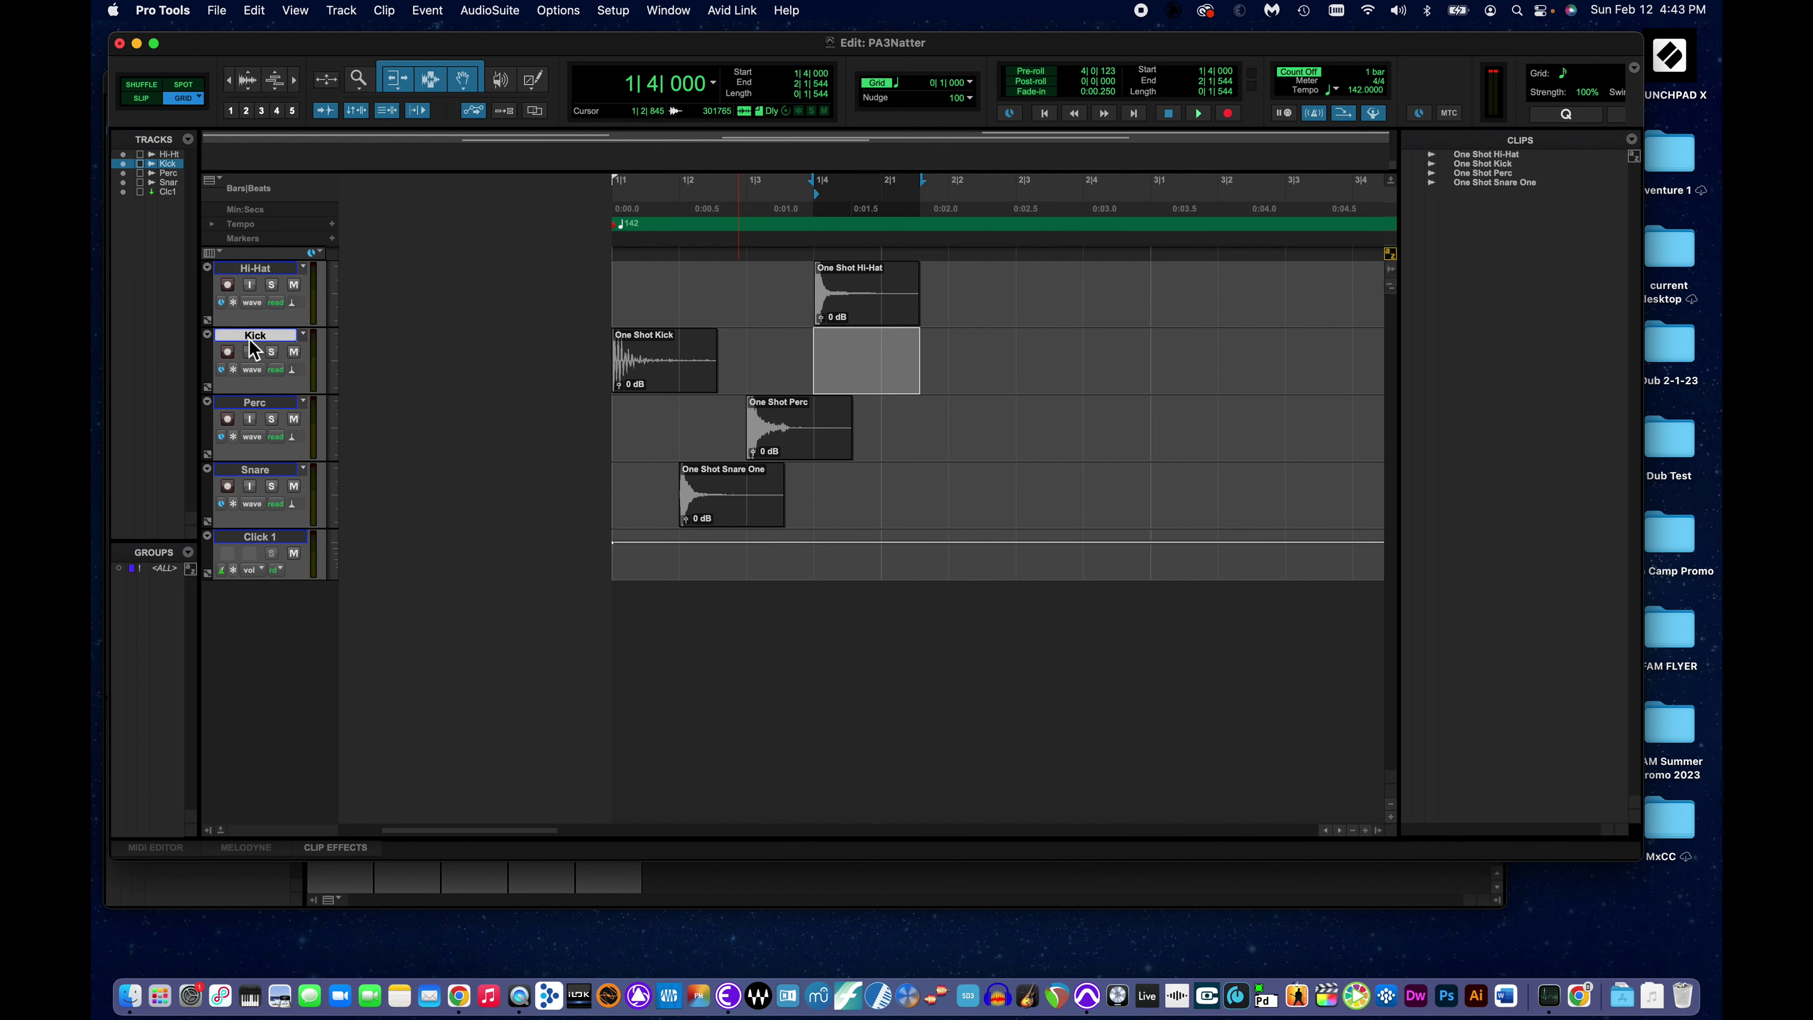
left_click_drag(251, 350, 245, 537)
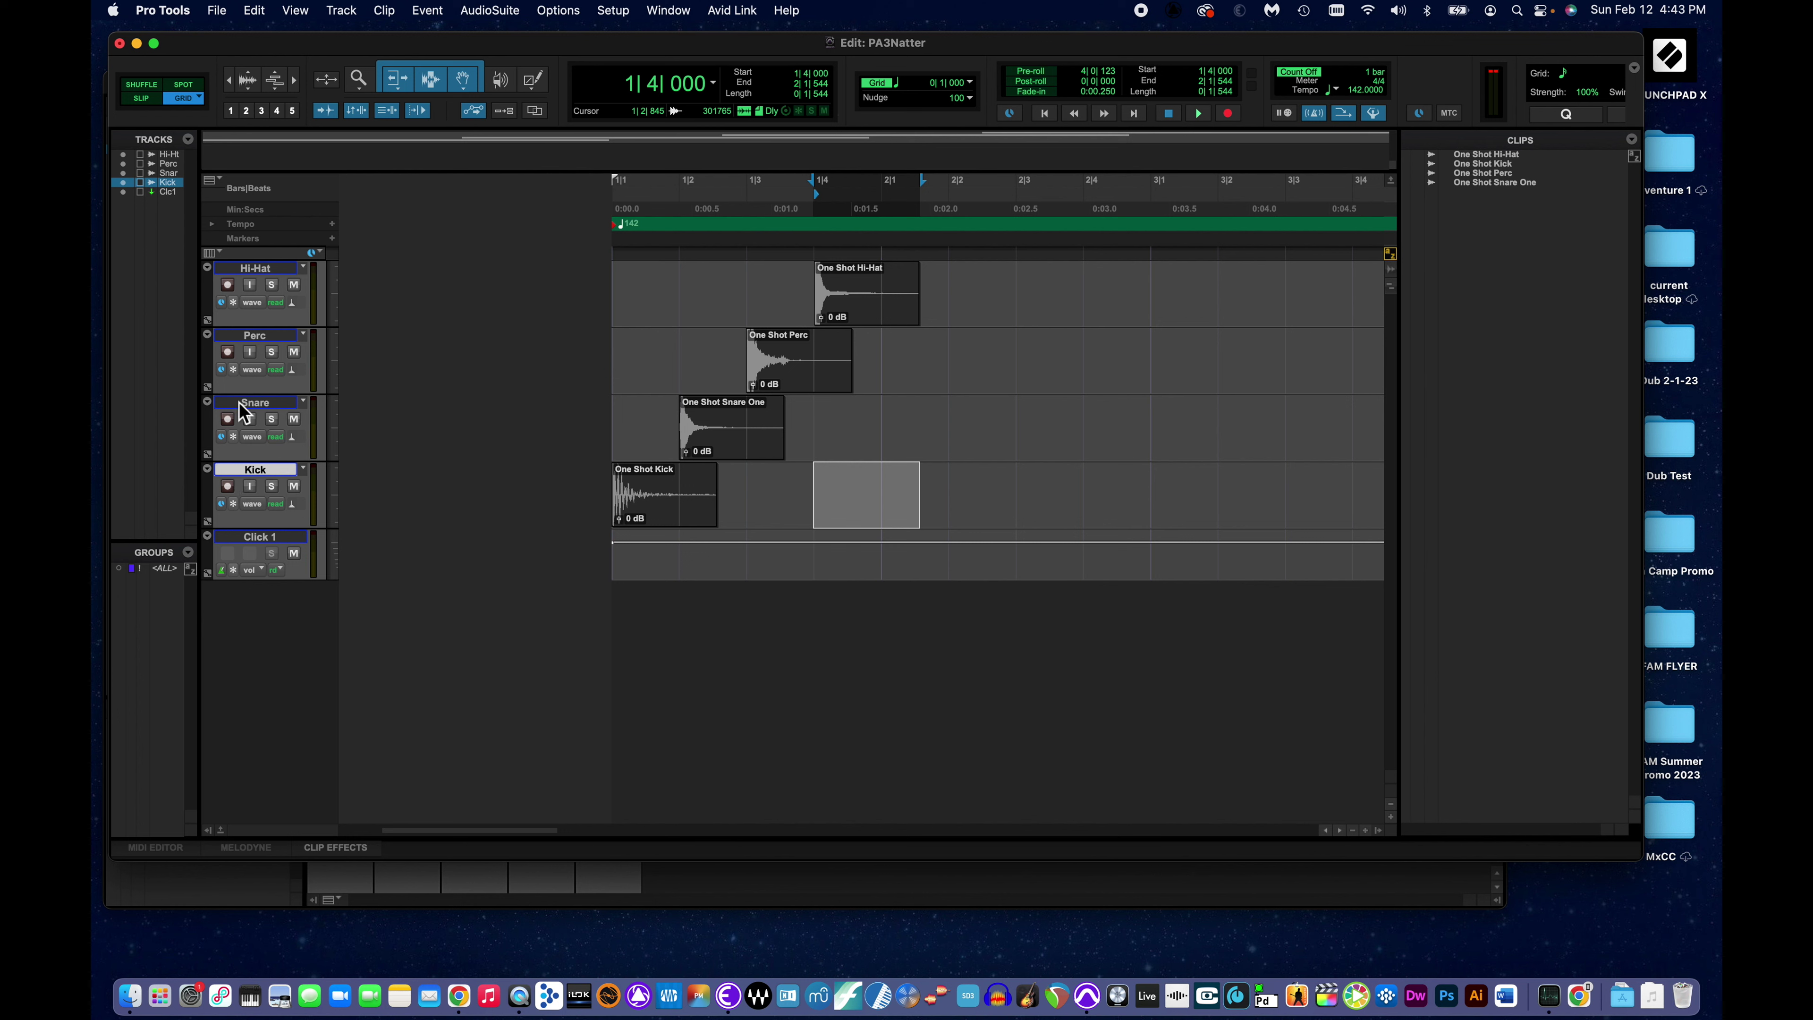
left_click_drag(248, 270, 255, 342)
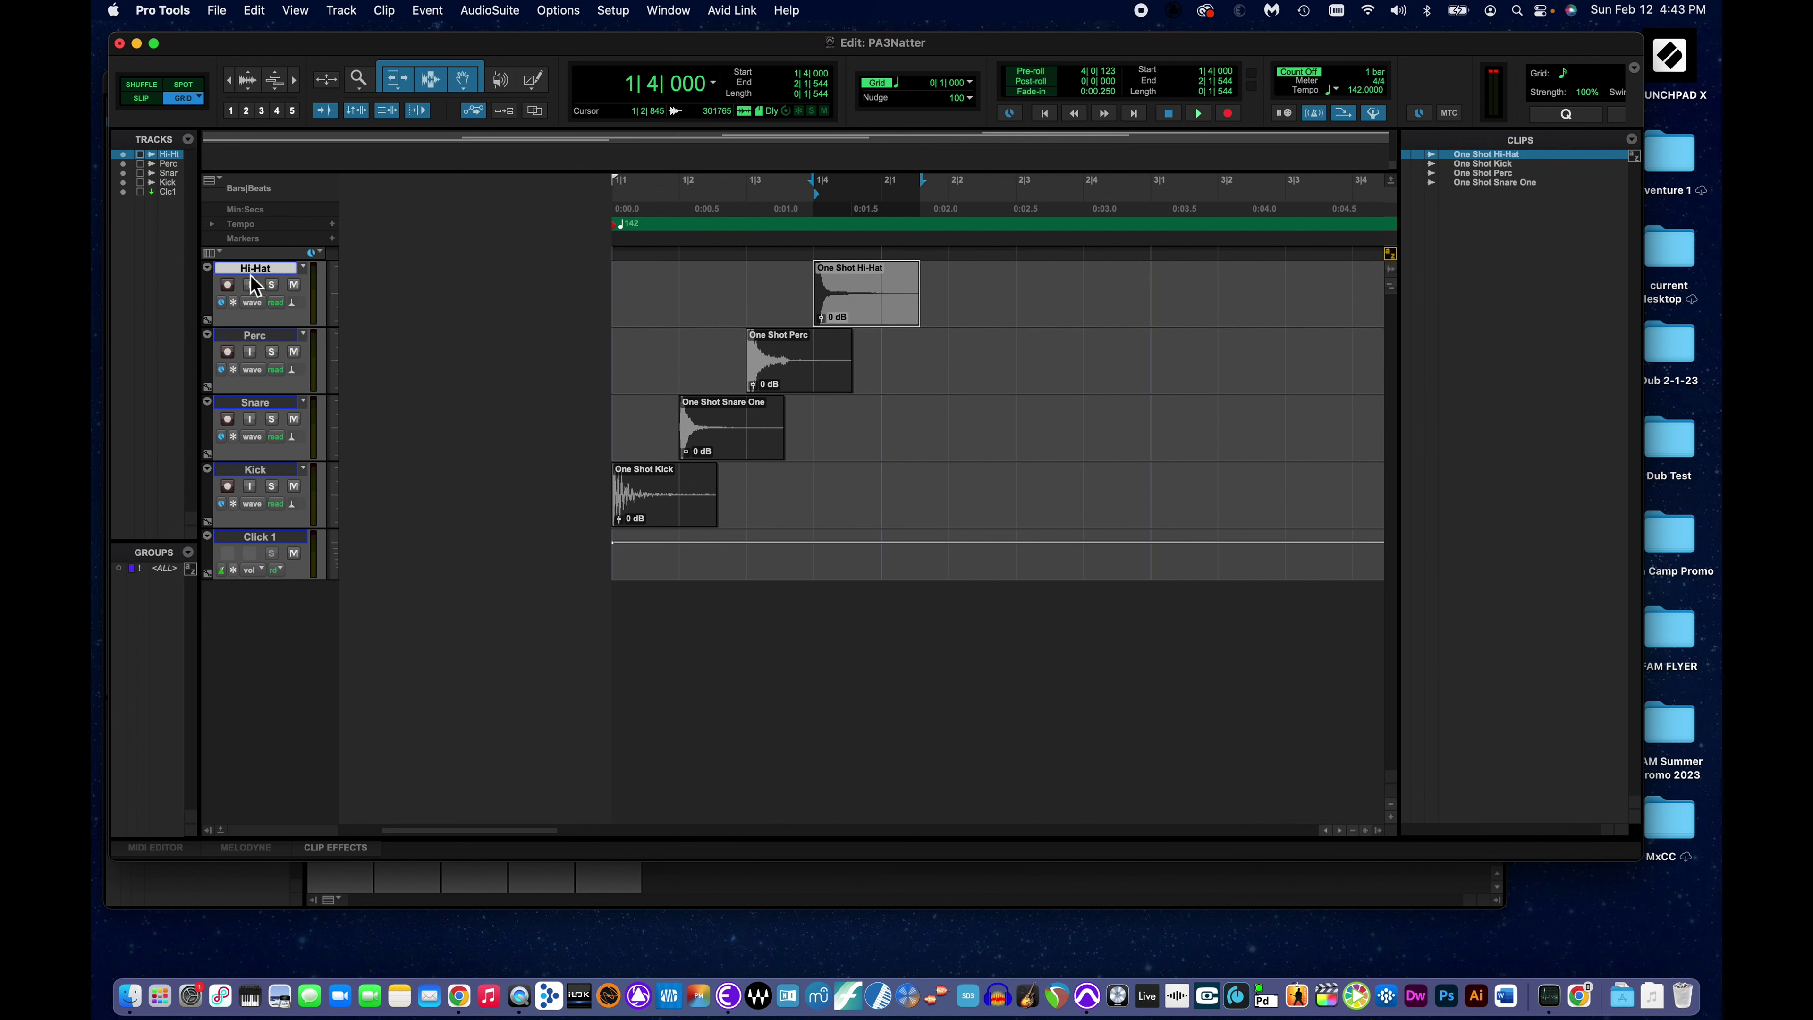
left_click_drag(255, 271, 263, 352)
left_click_drag(256, 269, 266, 382)
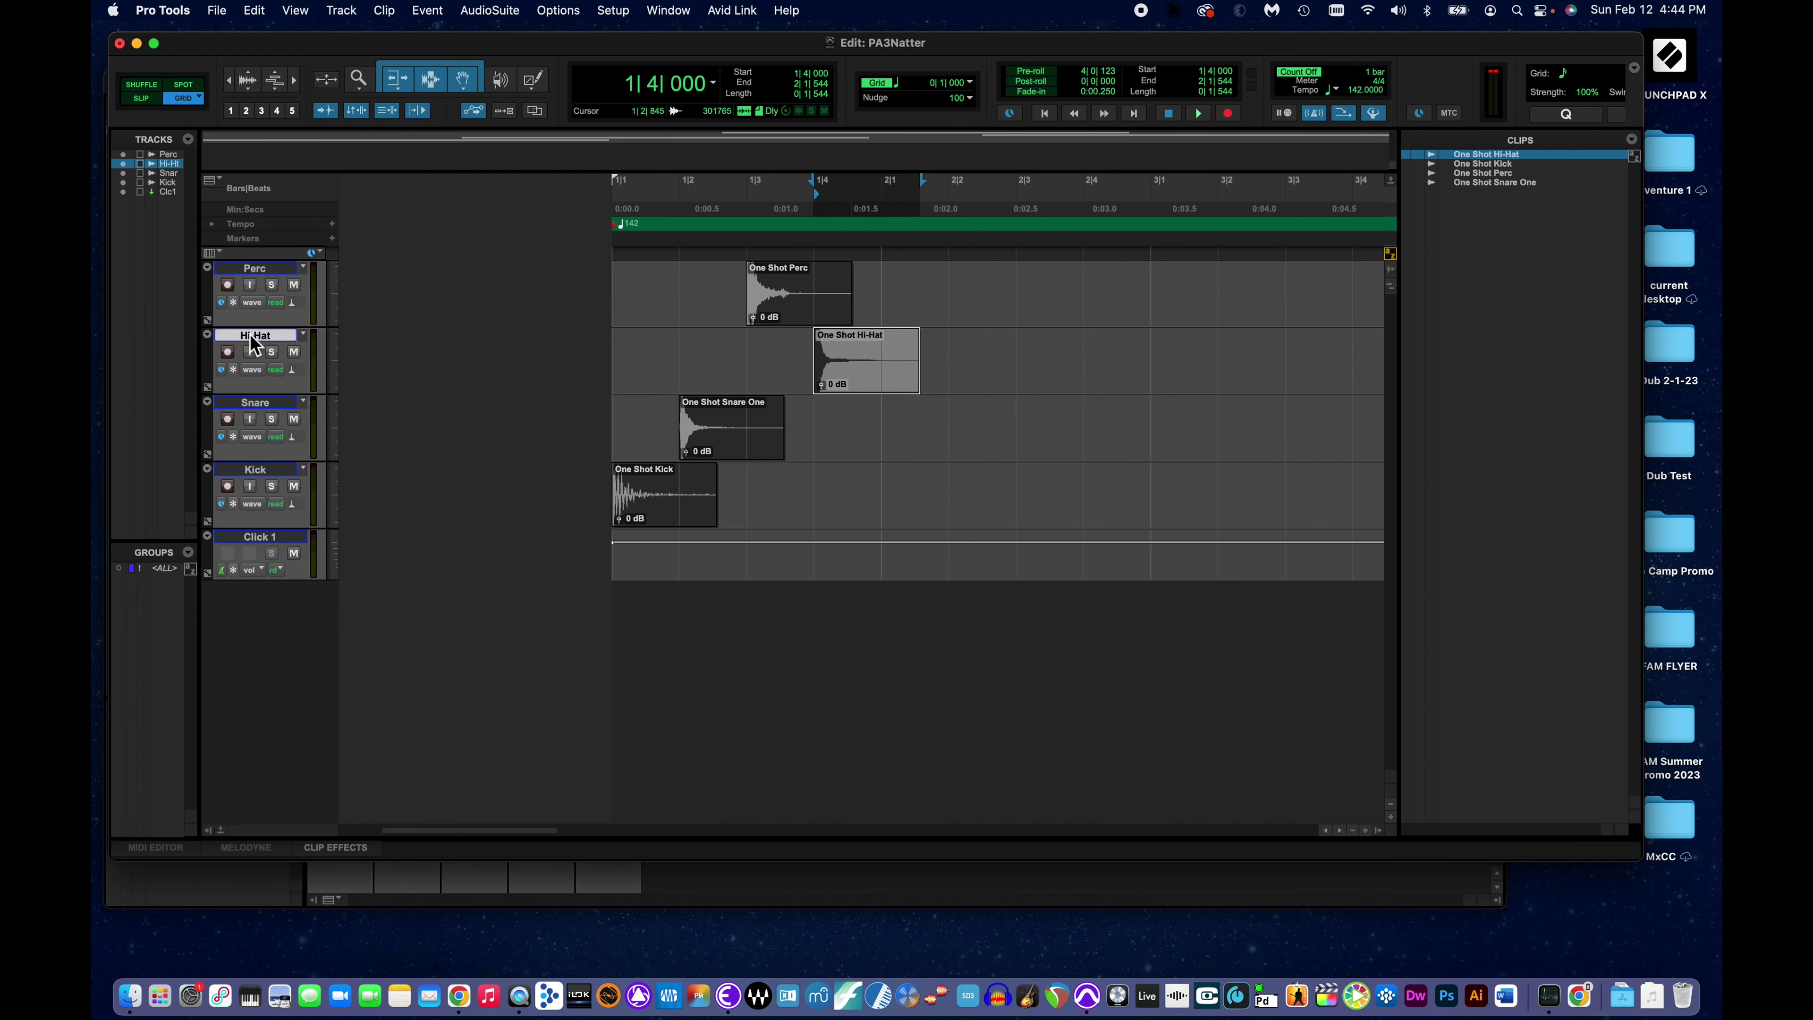
left_click(648, 333)
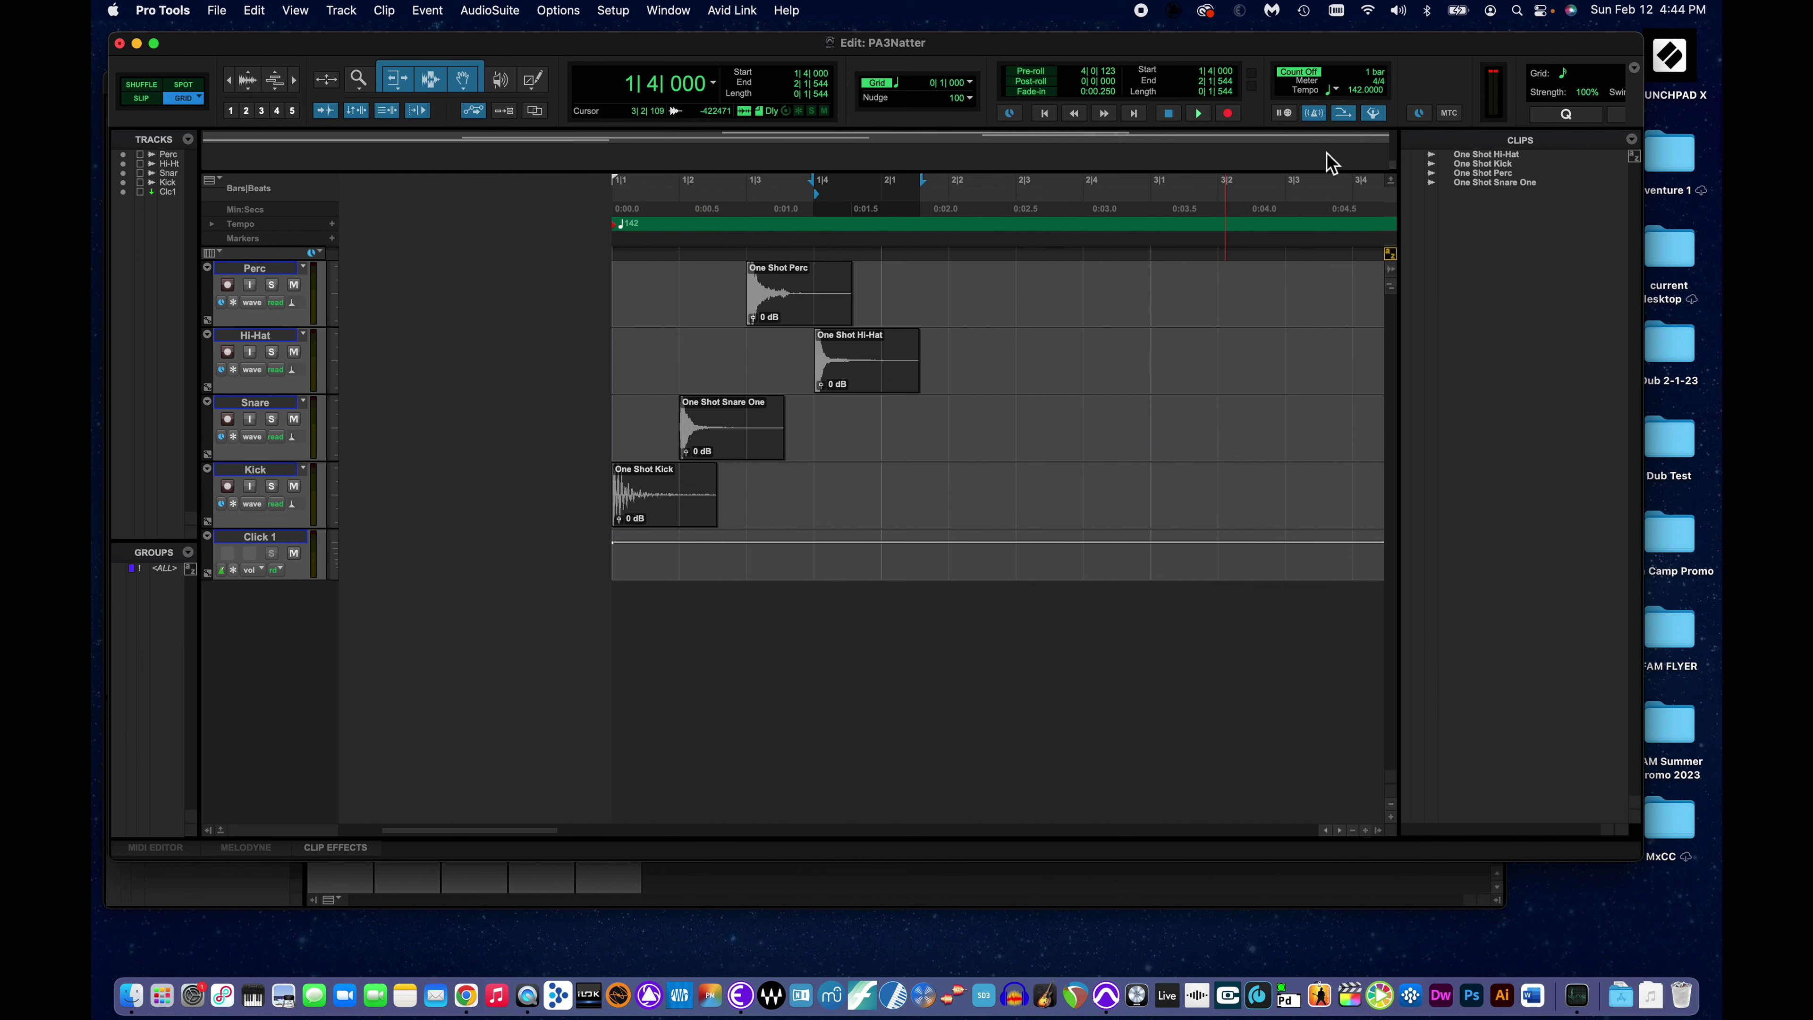
Return to zero, mute Click 1, and close Click/Countoff Options without changes.
left_click(1045, 114)
left_click(293, 554)
double_click(1321, 122)
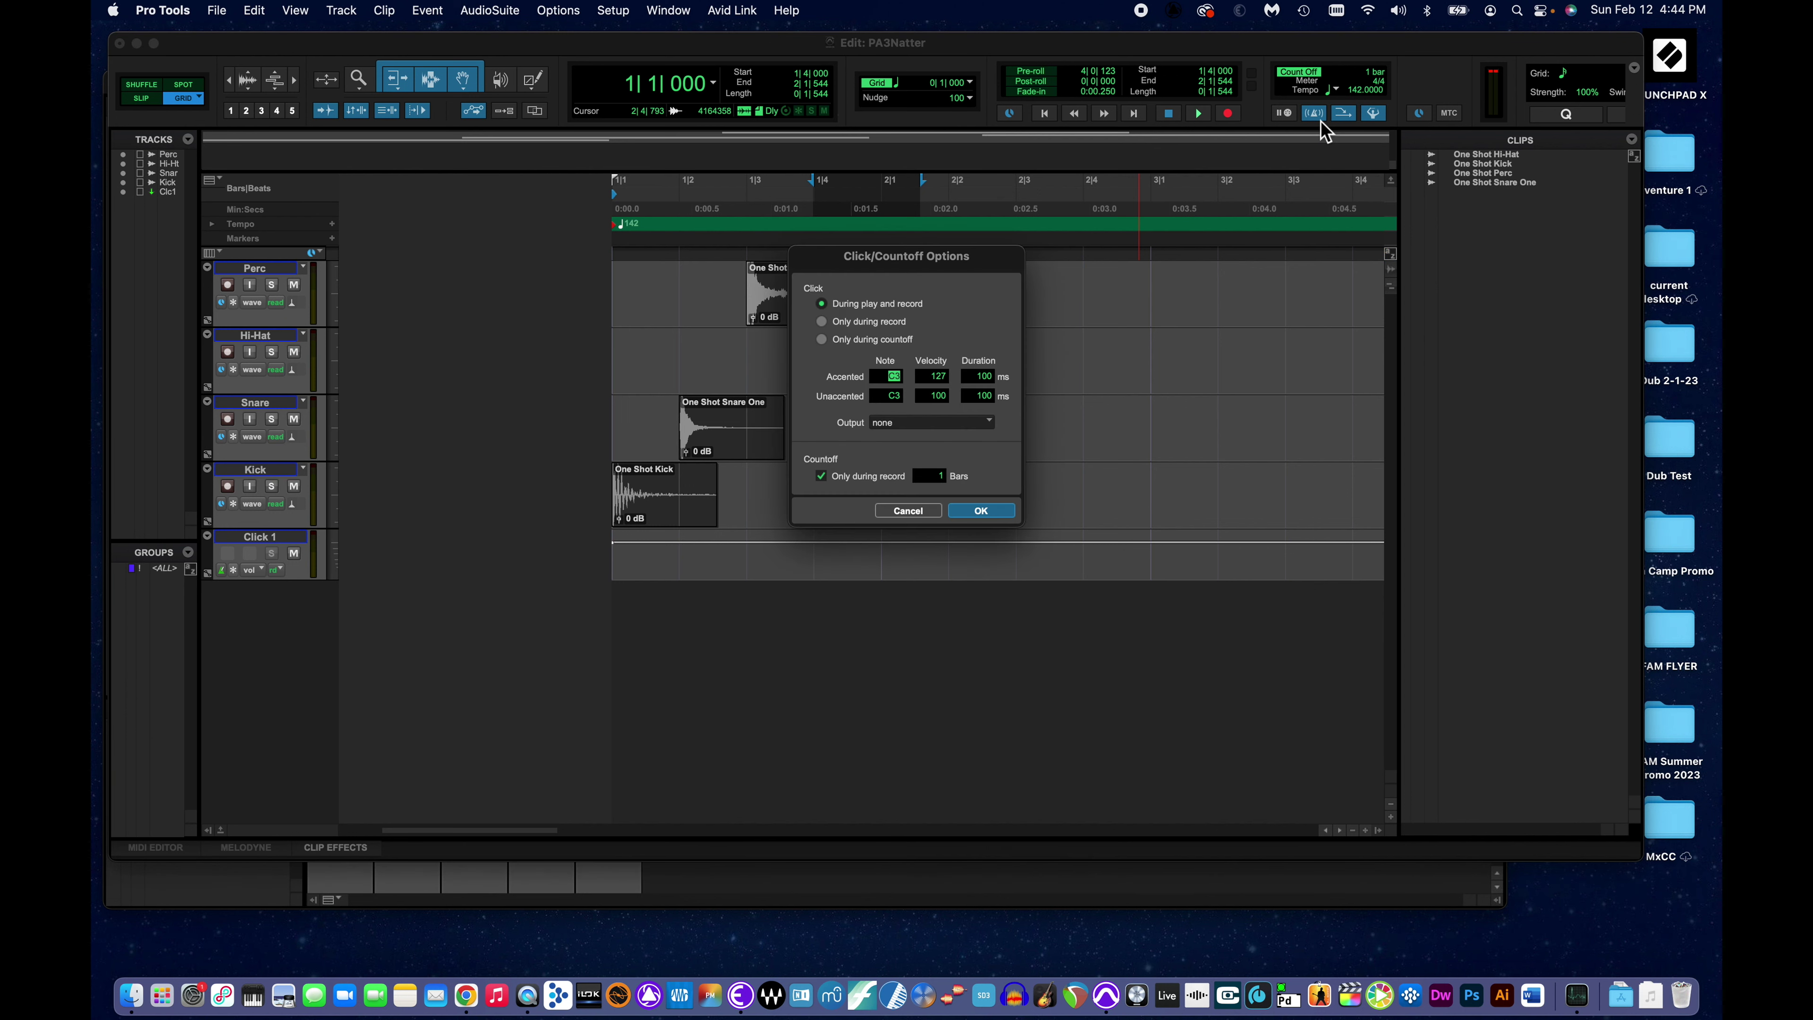
left_click(909, 511)
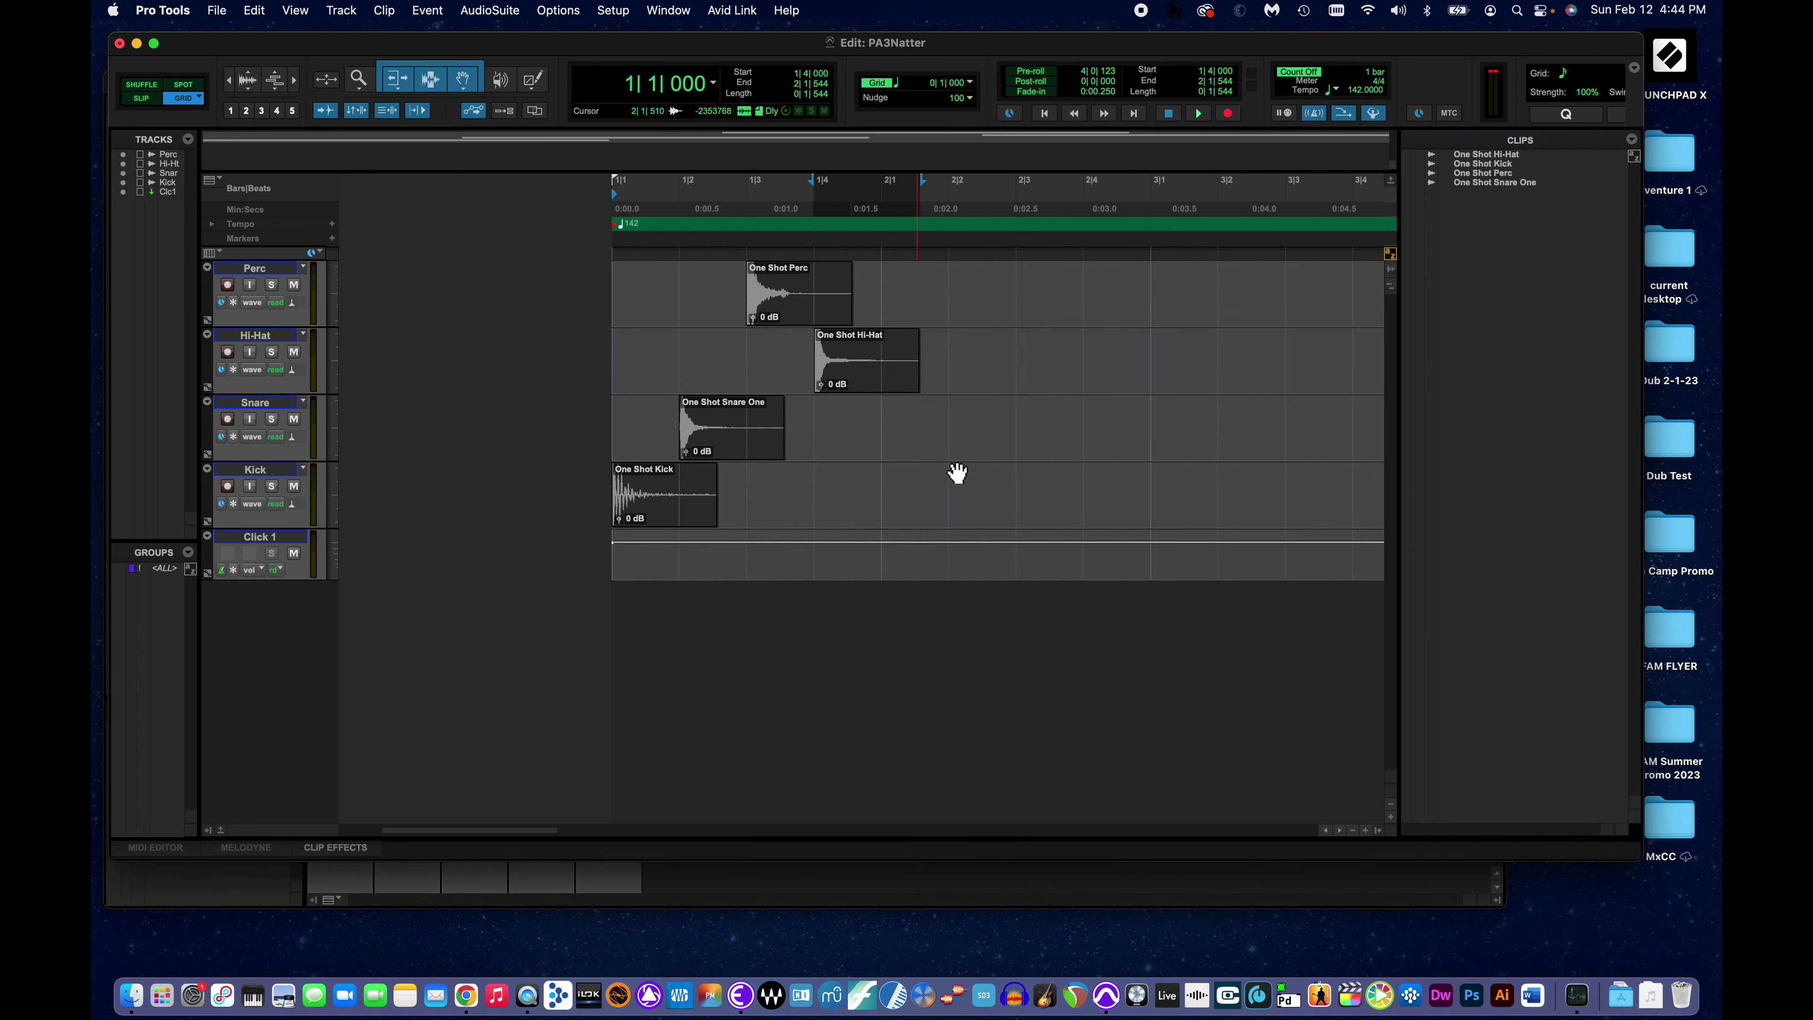
left_click(1315, 114)
left_click(1316, 114)
left_click(1197, 117)
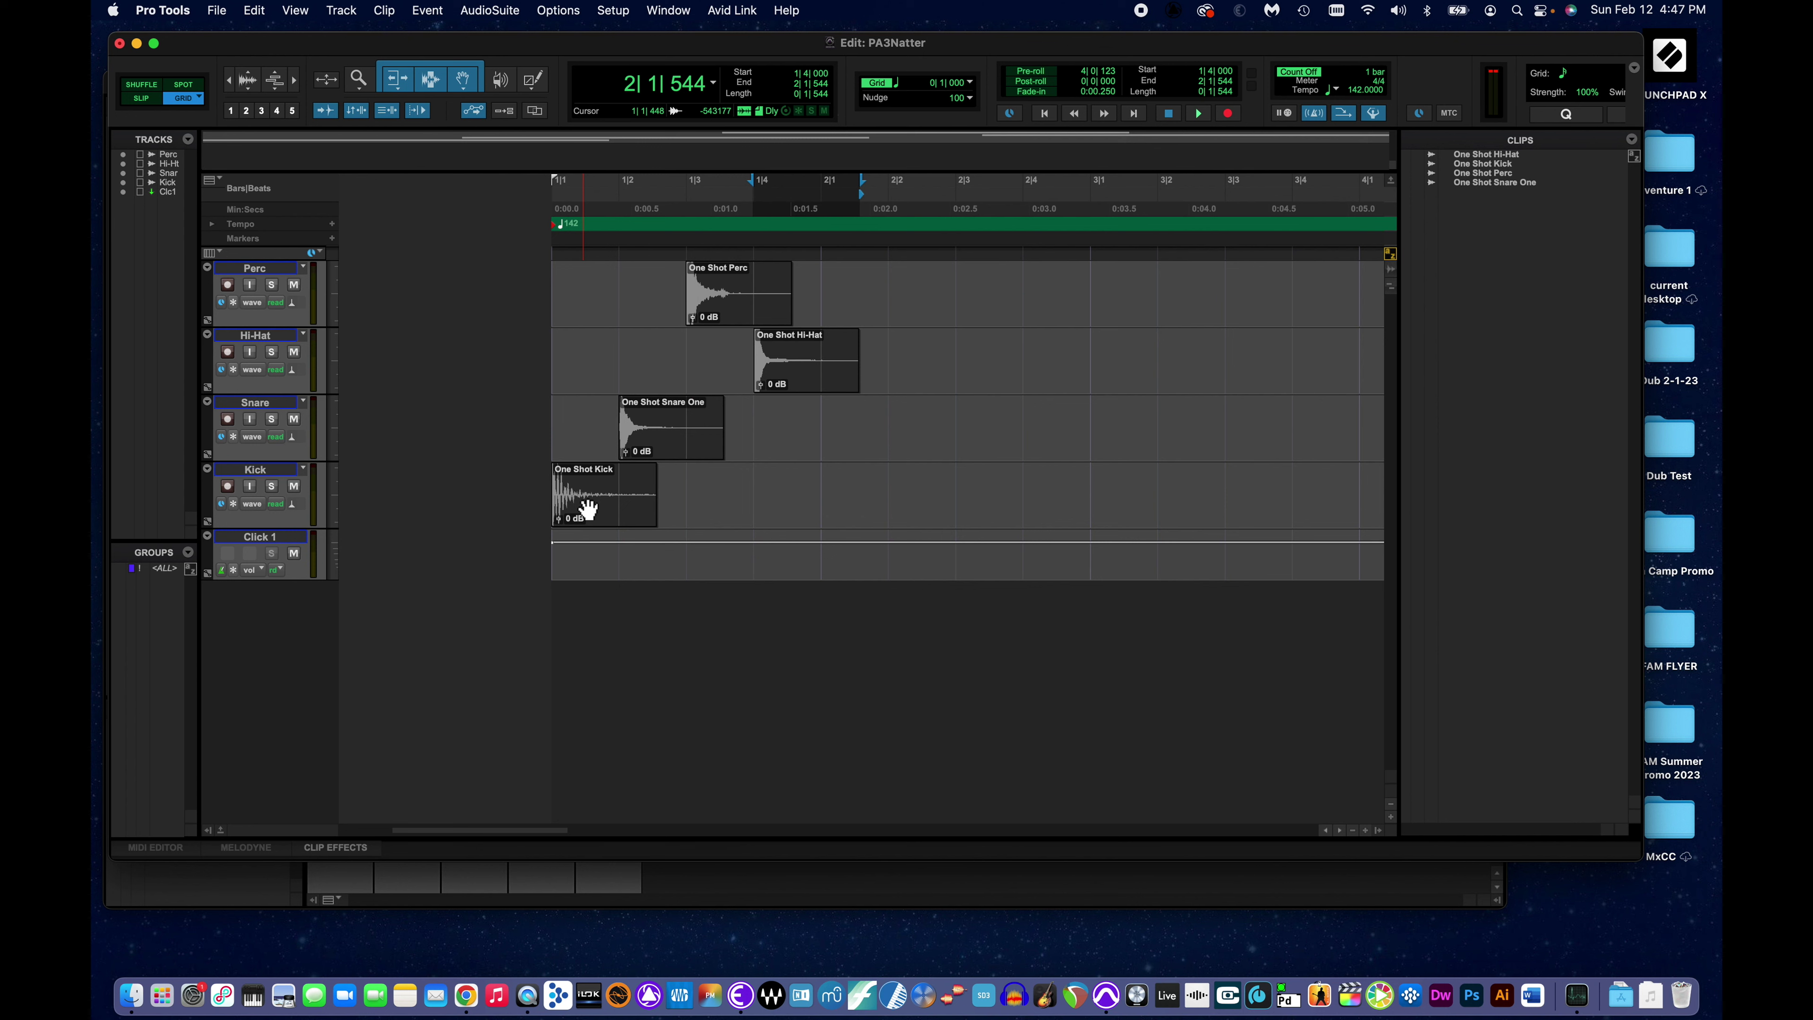
Copy the One Shot Kick clip onto beats 1|2, 1|3 and 1|4 of the Kick track.
left_click_drag(588, 509, 638, 502)
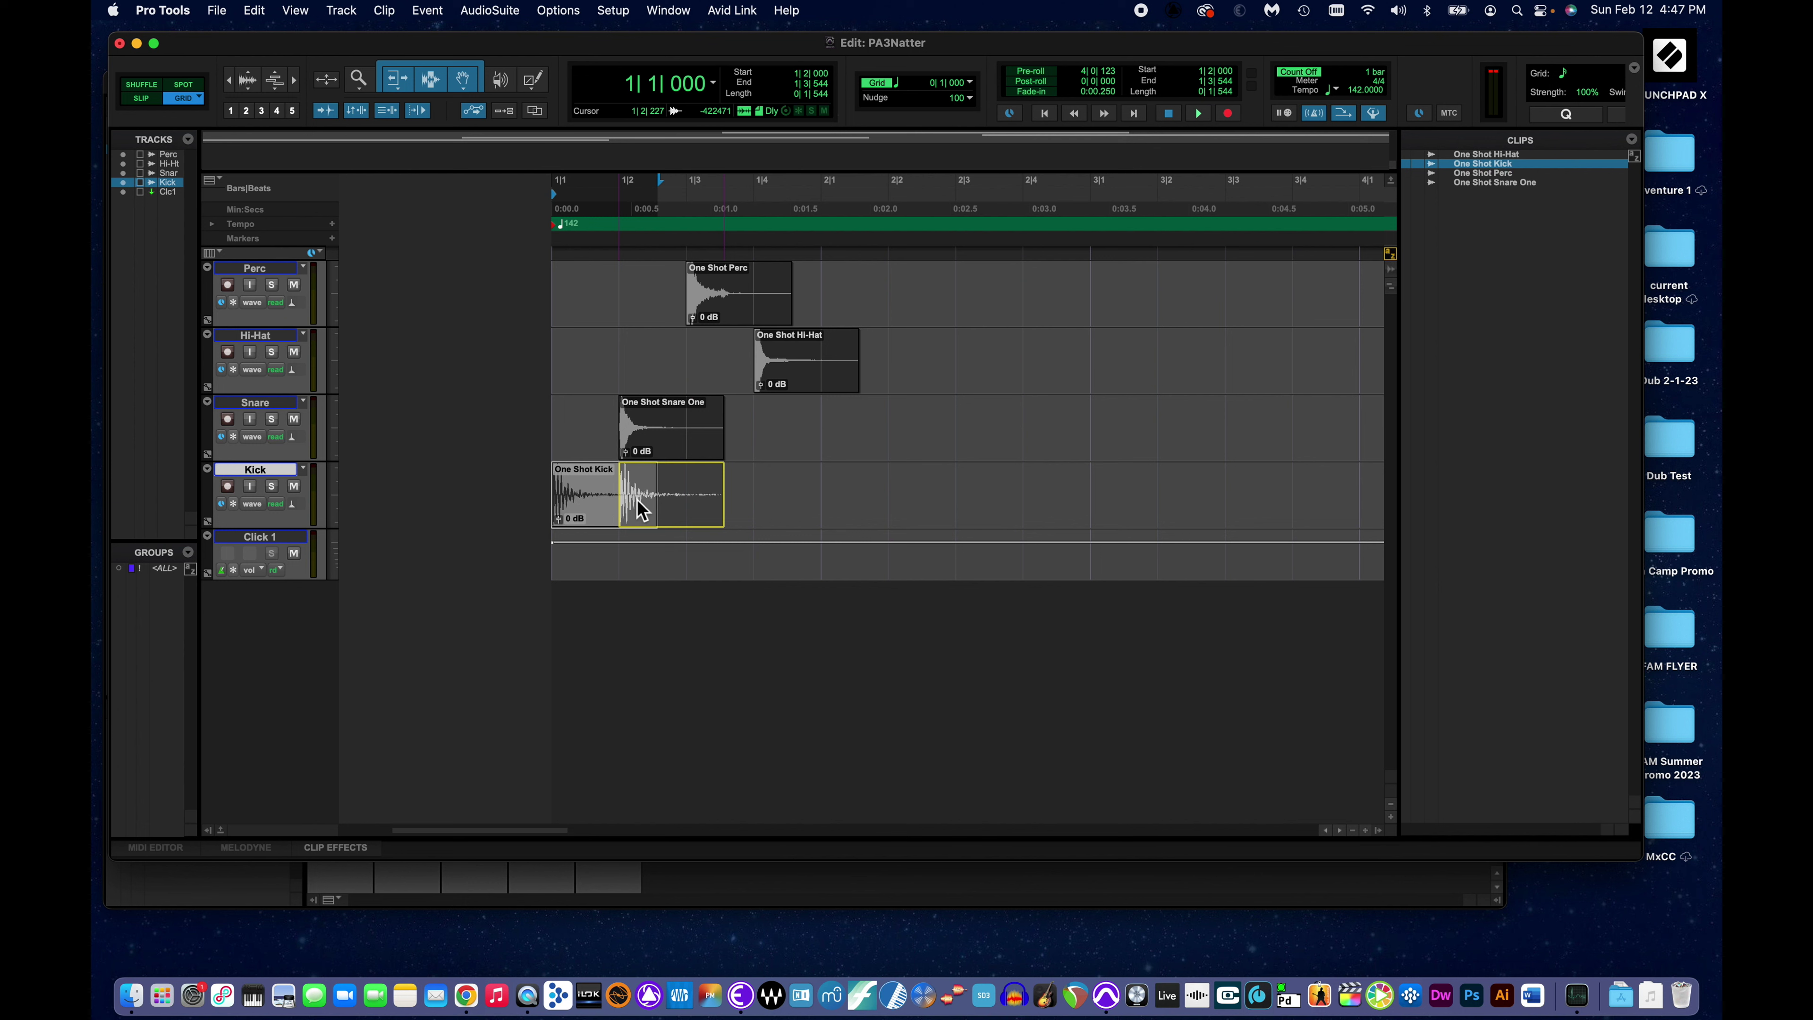
mouse_move(641, 508)
left_mouse_down()
mouse_move(765, 511)
mouse_move(662, 514)
left_mouse_up()
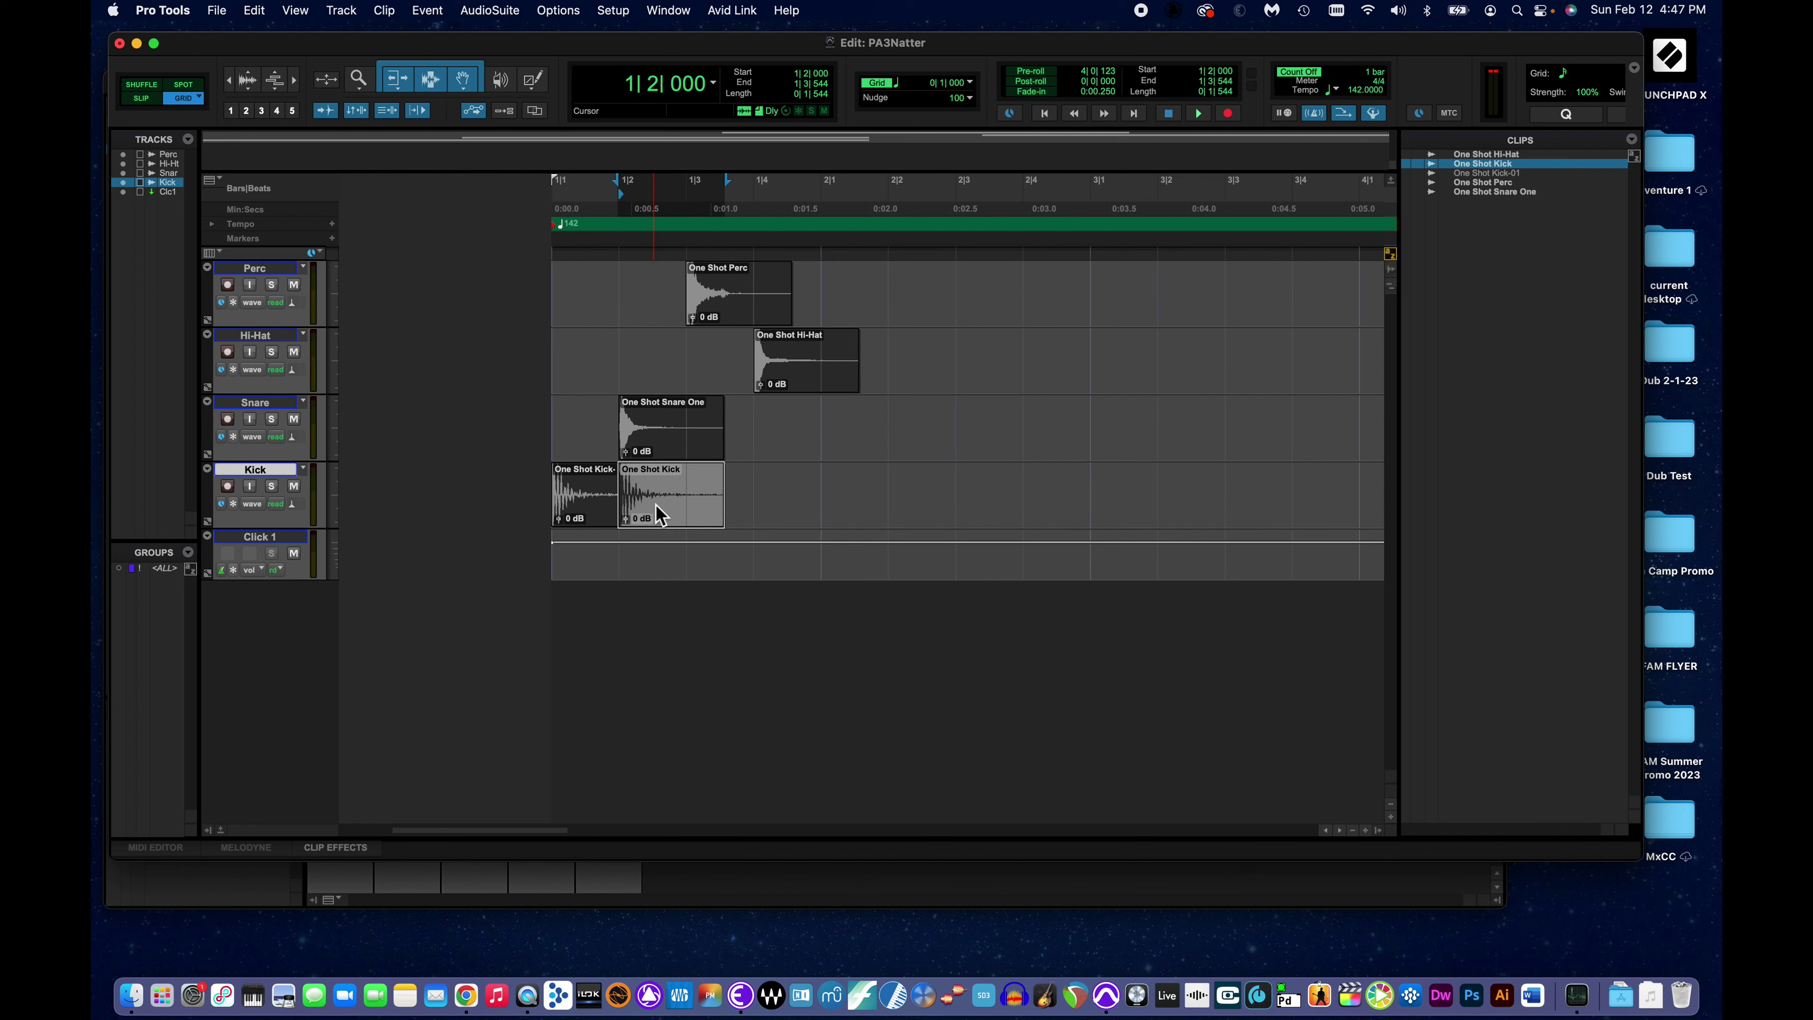
left_click_drag(658, 513, 726, 510)
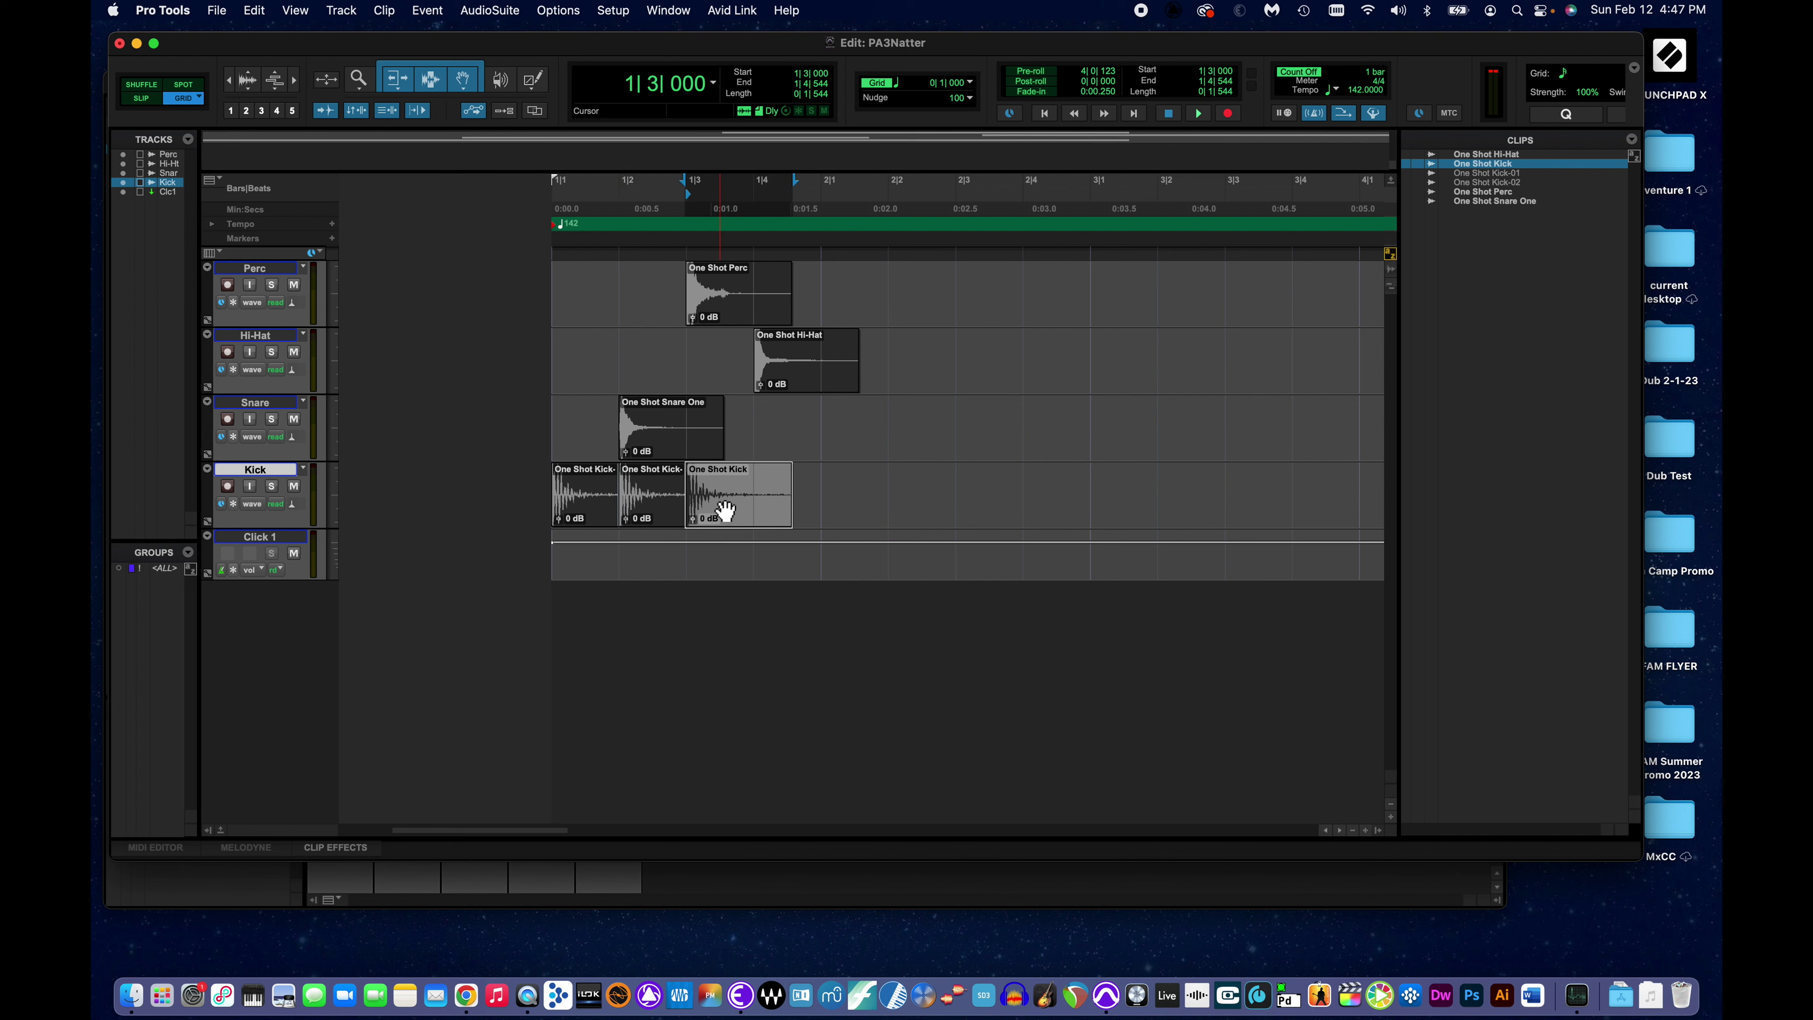
left_click_drag(726, 510, 793, 513)
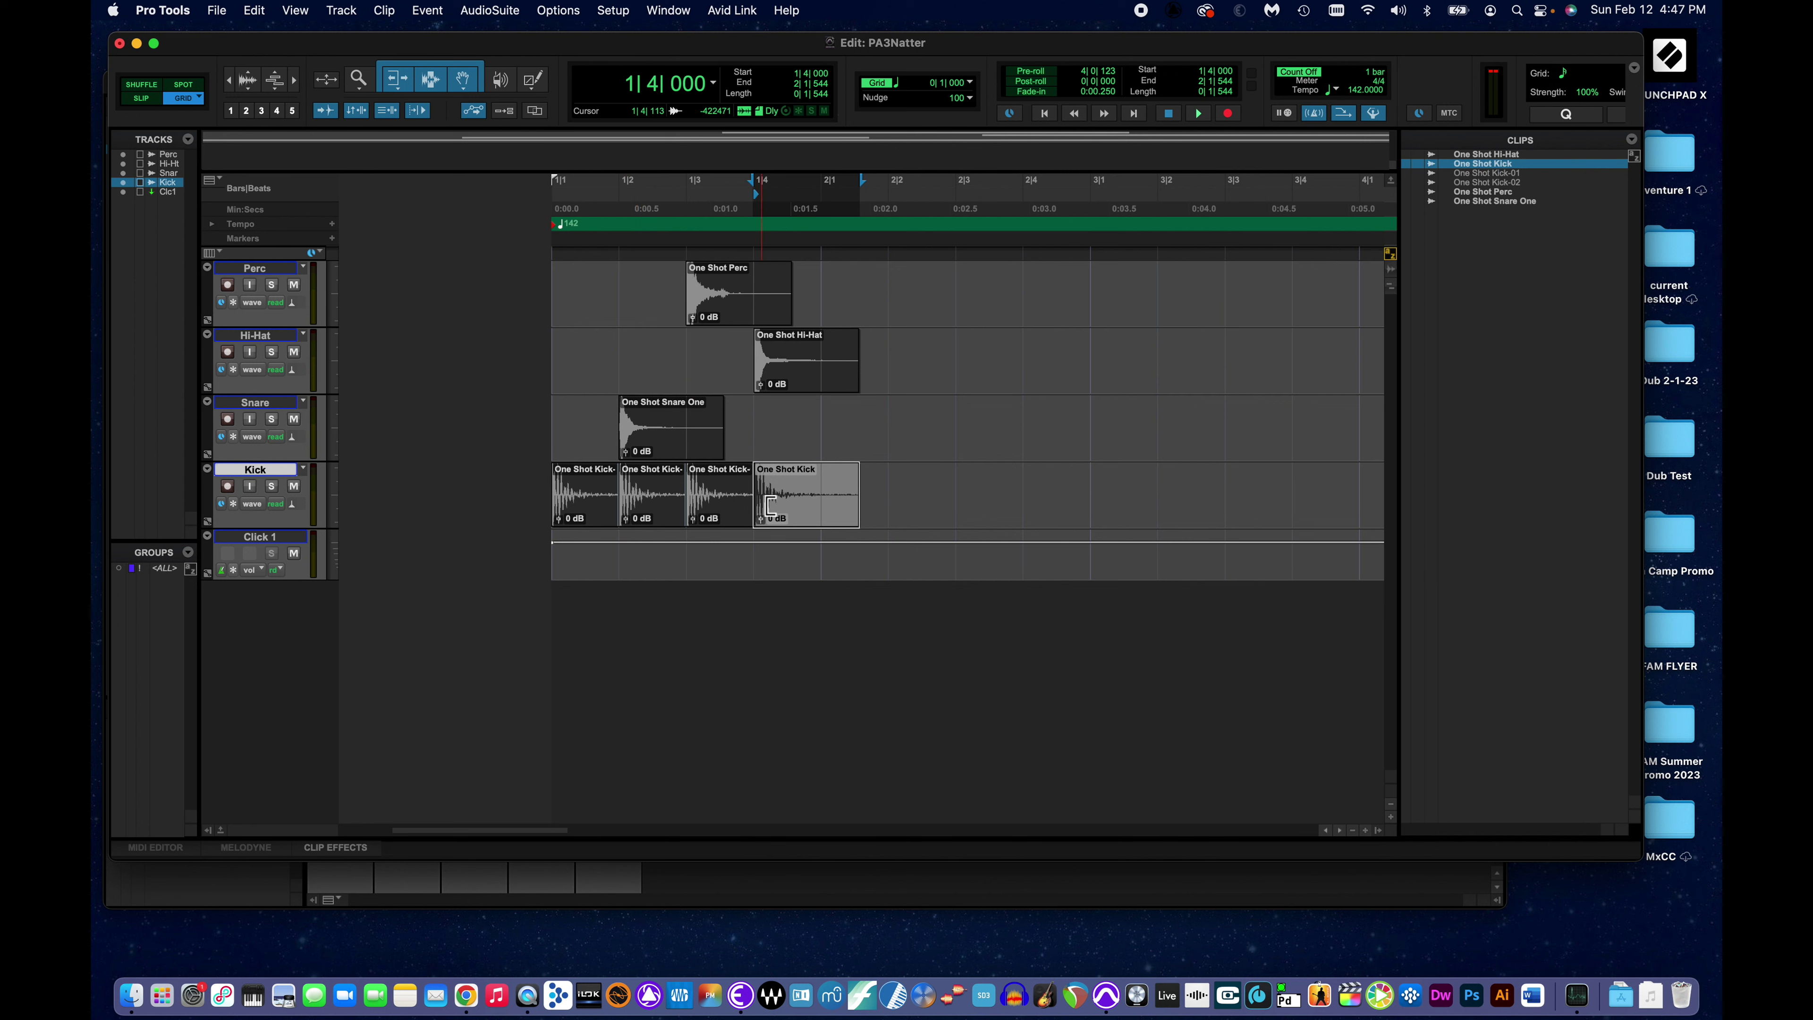
Duplicate the One Shot Snare One clip onto beat 1|4 of the Snare track.
left_click(641, 444)
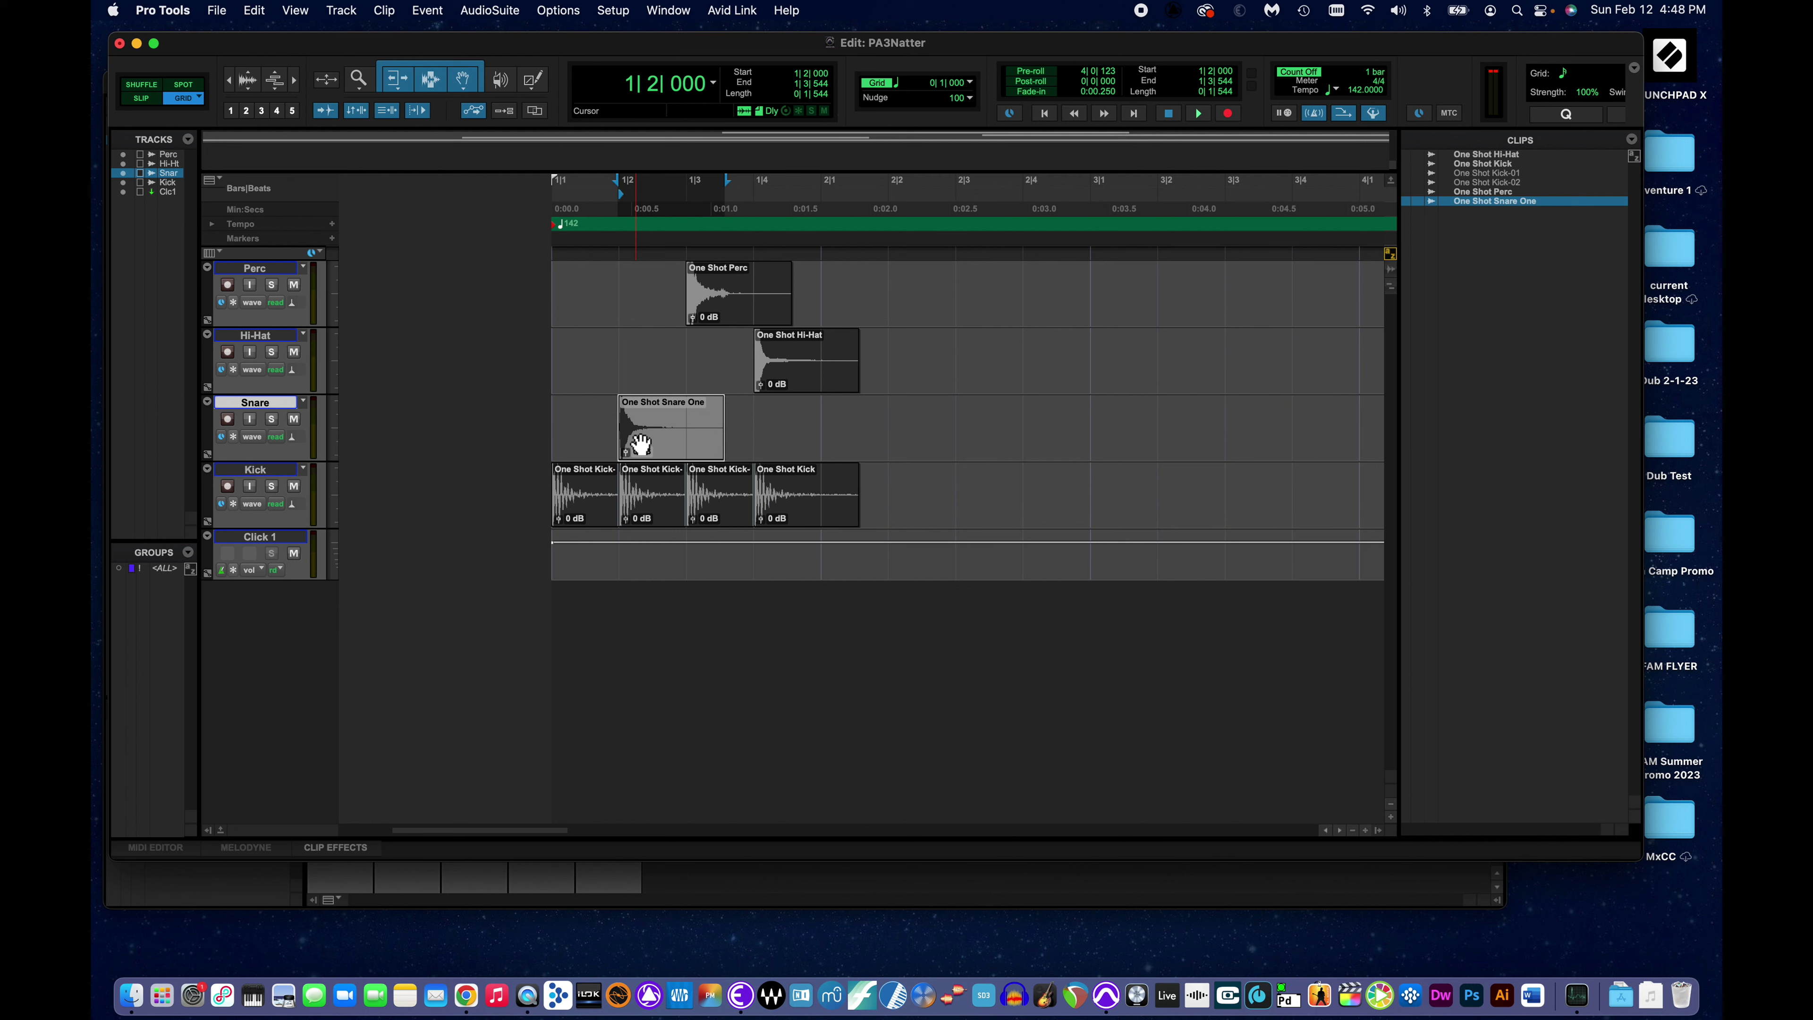
left_click_drag(641, 445, 771, 440)
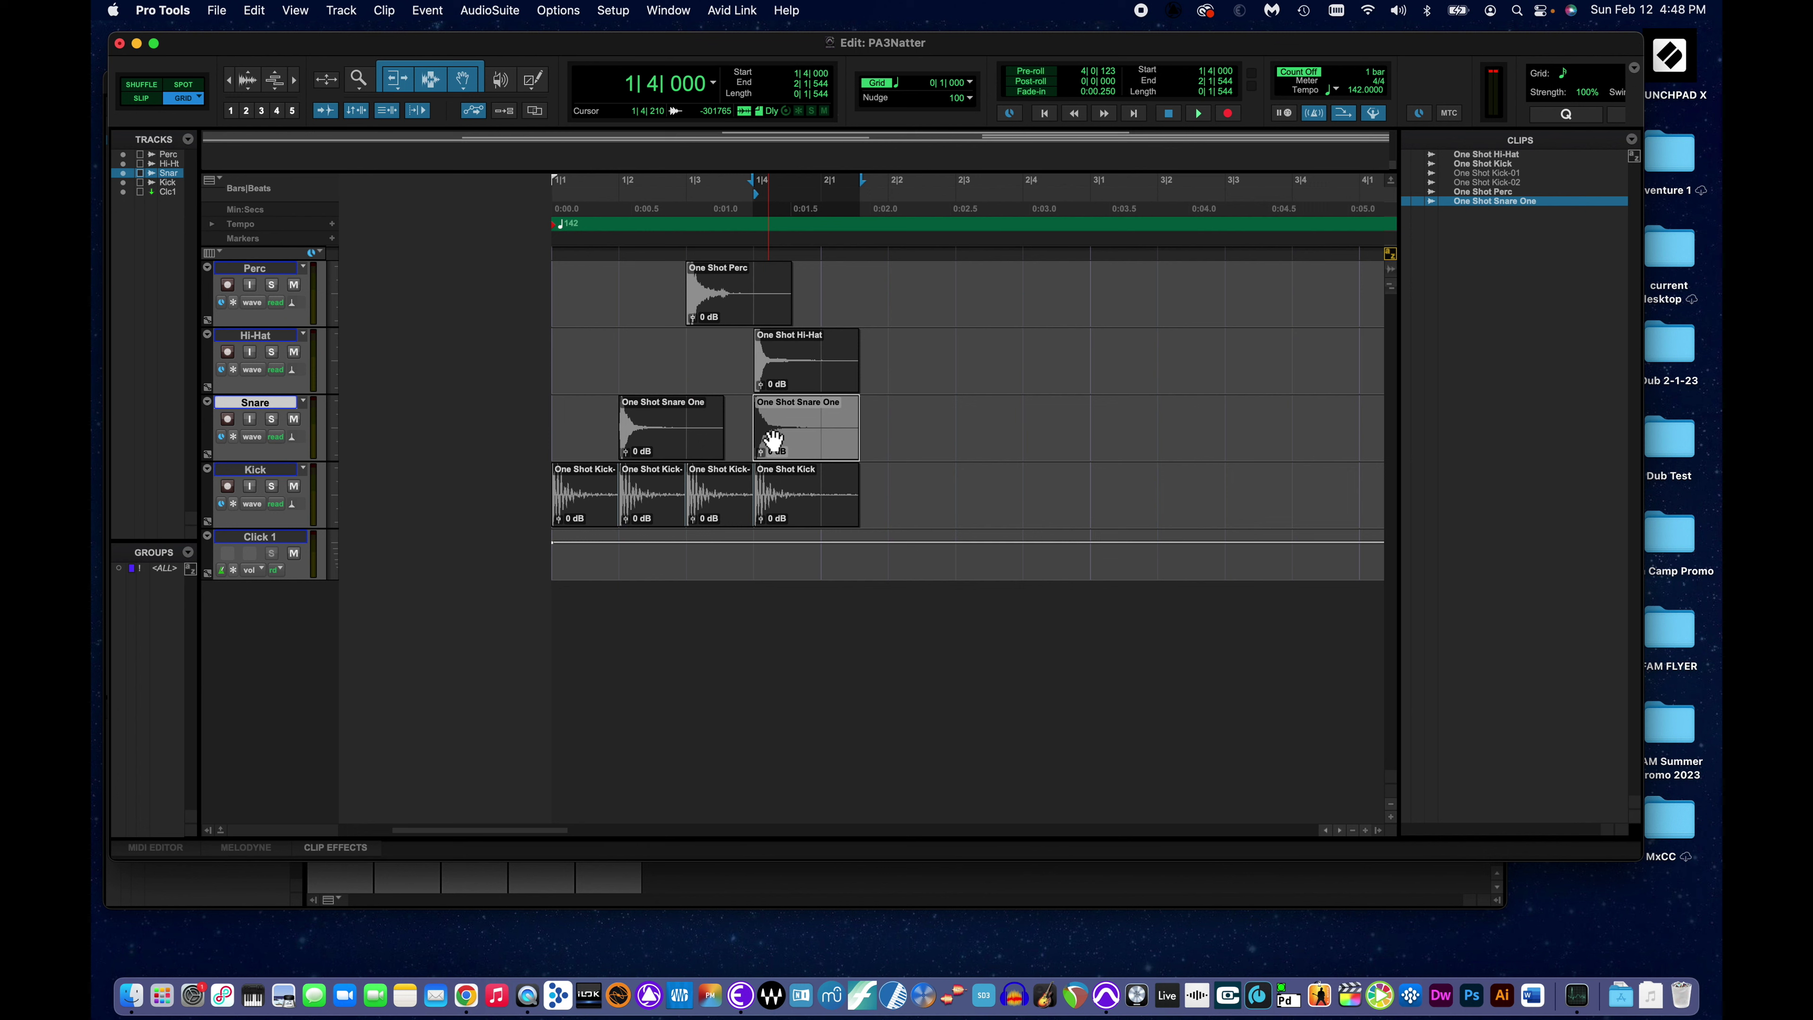
left_click(790, 379)
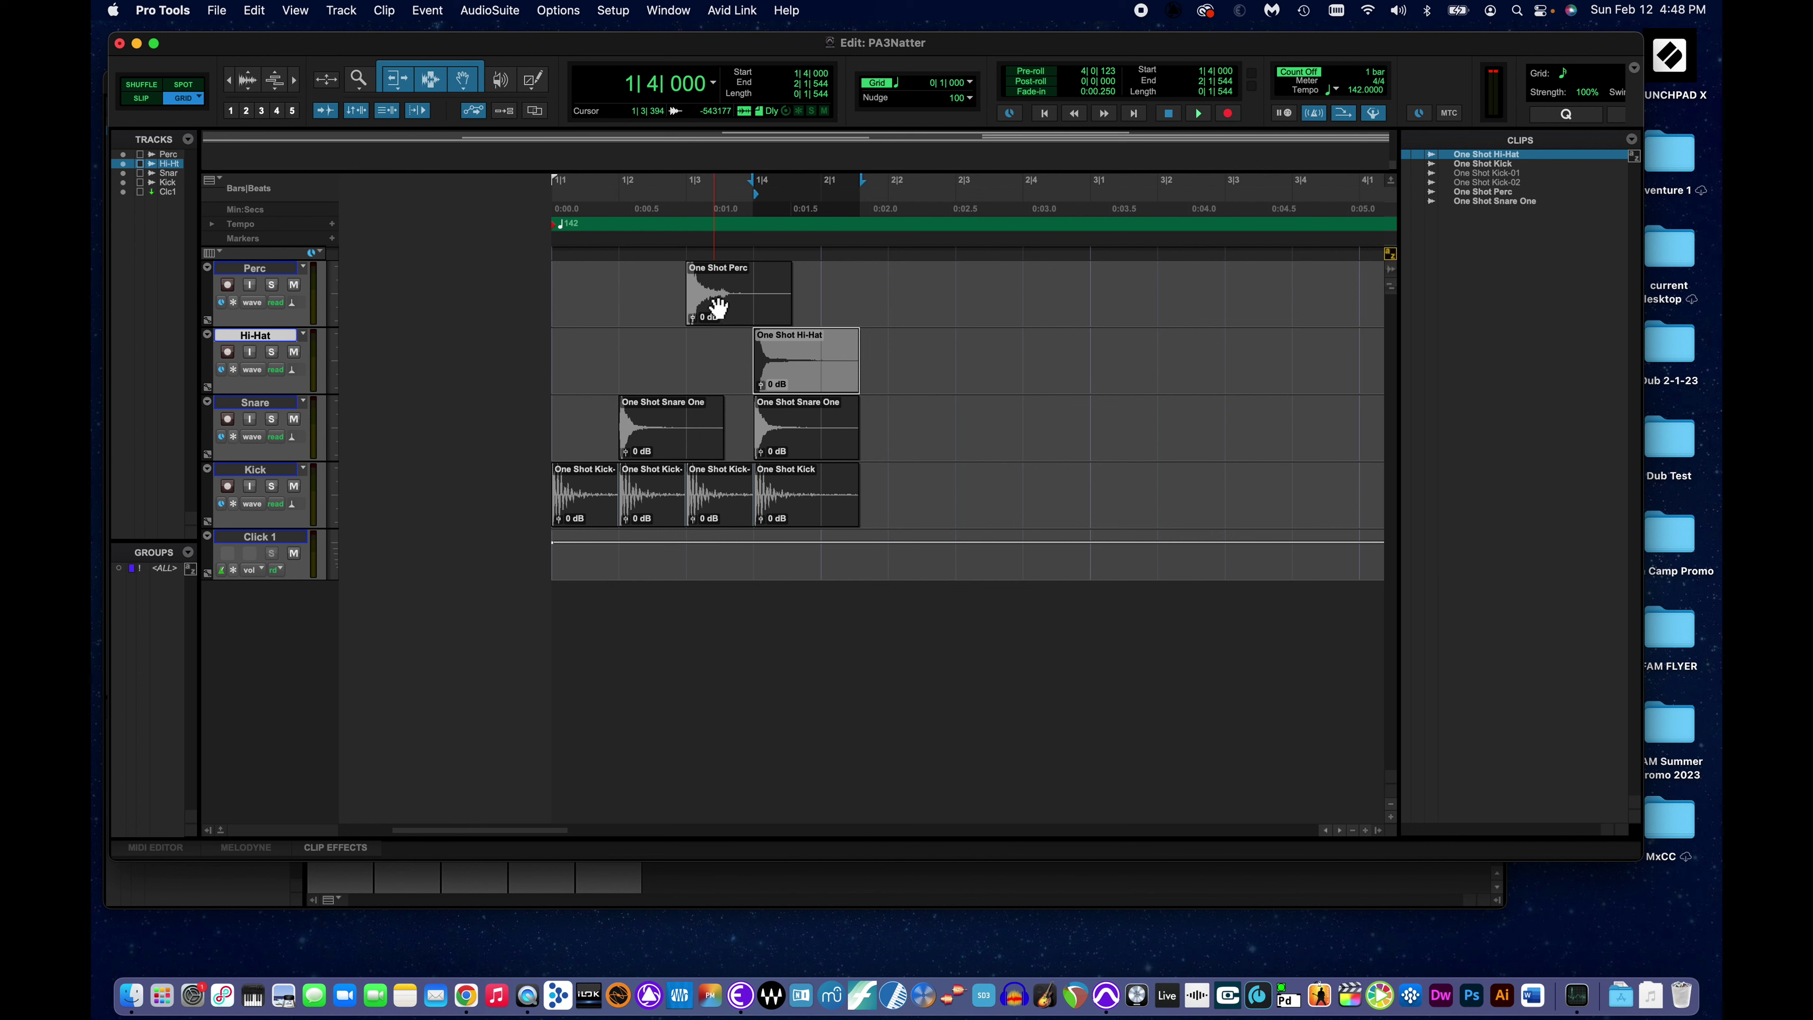
Move the One Shot Perc clip to start at 1|4|000, stacked with the Hi-Hat hit.
left_click_drag(718, 307, 771, 314)
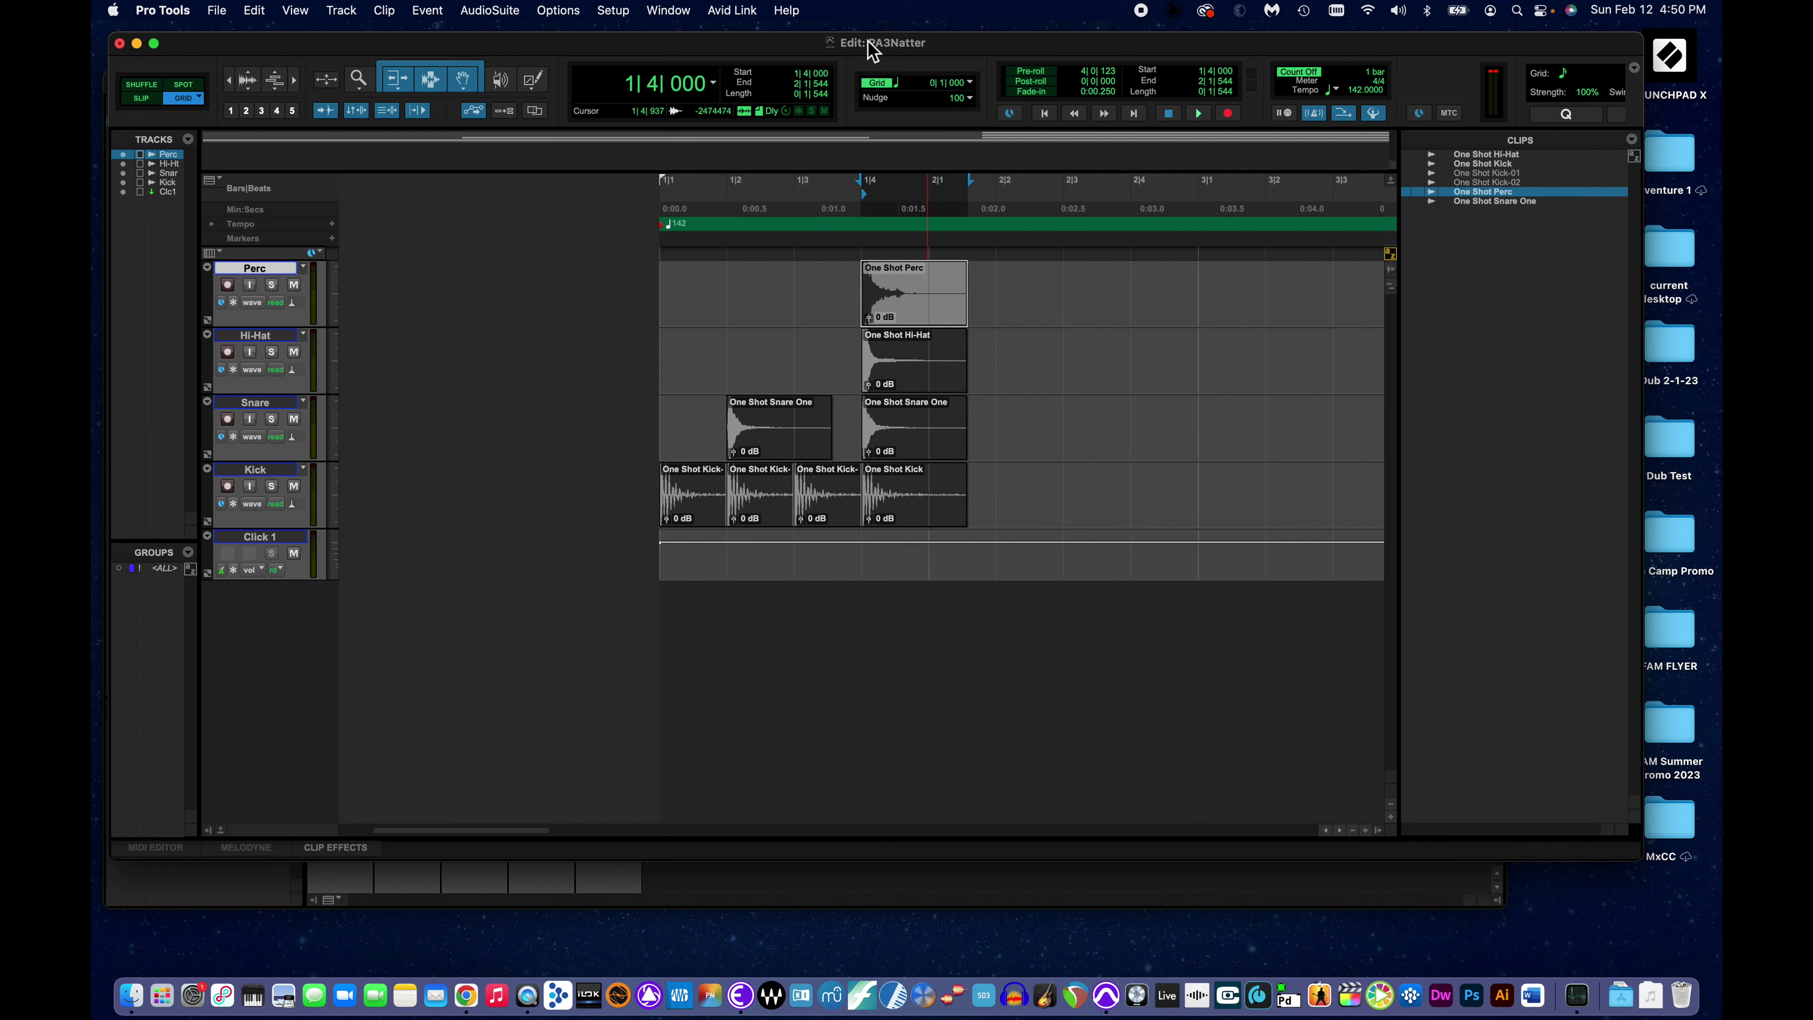
Toggle grid snapping off and on, leaving Grid mode enabled.
left_click(877, 87)
left_click(877, 86)
left_click(877, 86)
left_click(877, 86)
left_click(878, 87)
left_click(877, 87)
Change the grid resolution from 1/4 note to 1/8 note.
left_click(872, 190)
left_click(688, 213)
left_click(731, 194)
left_click(748, 185)
left_click(898, 85)
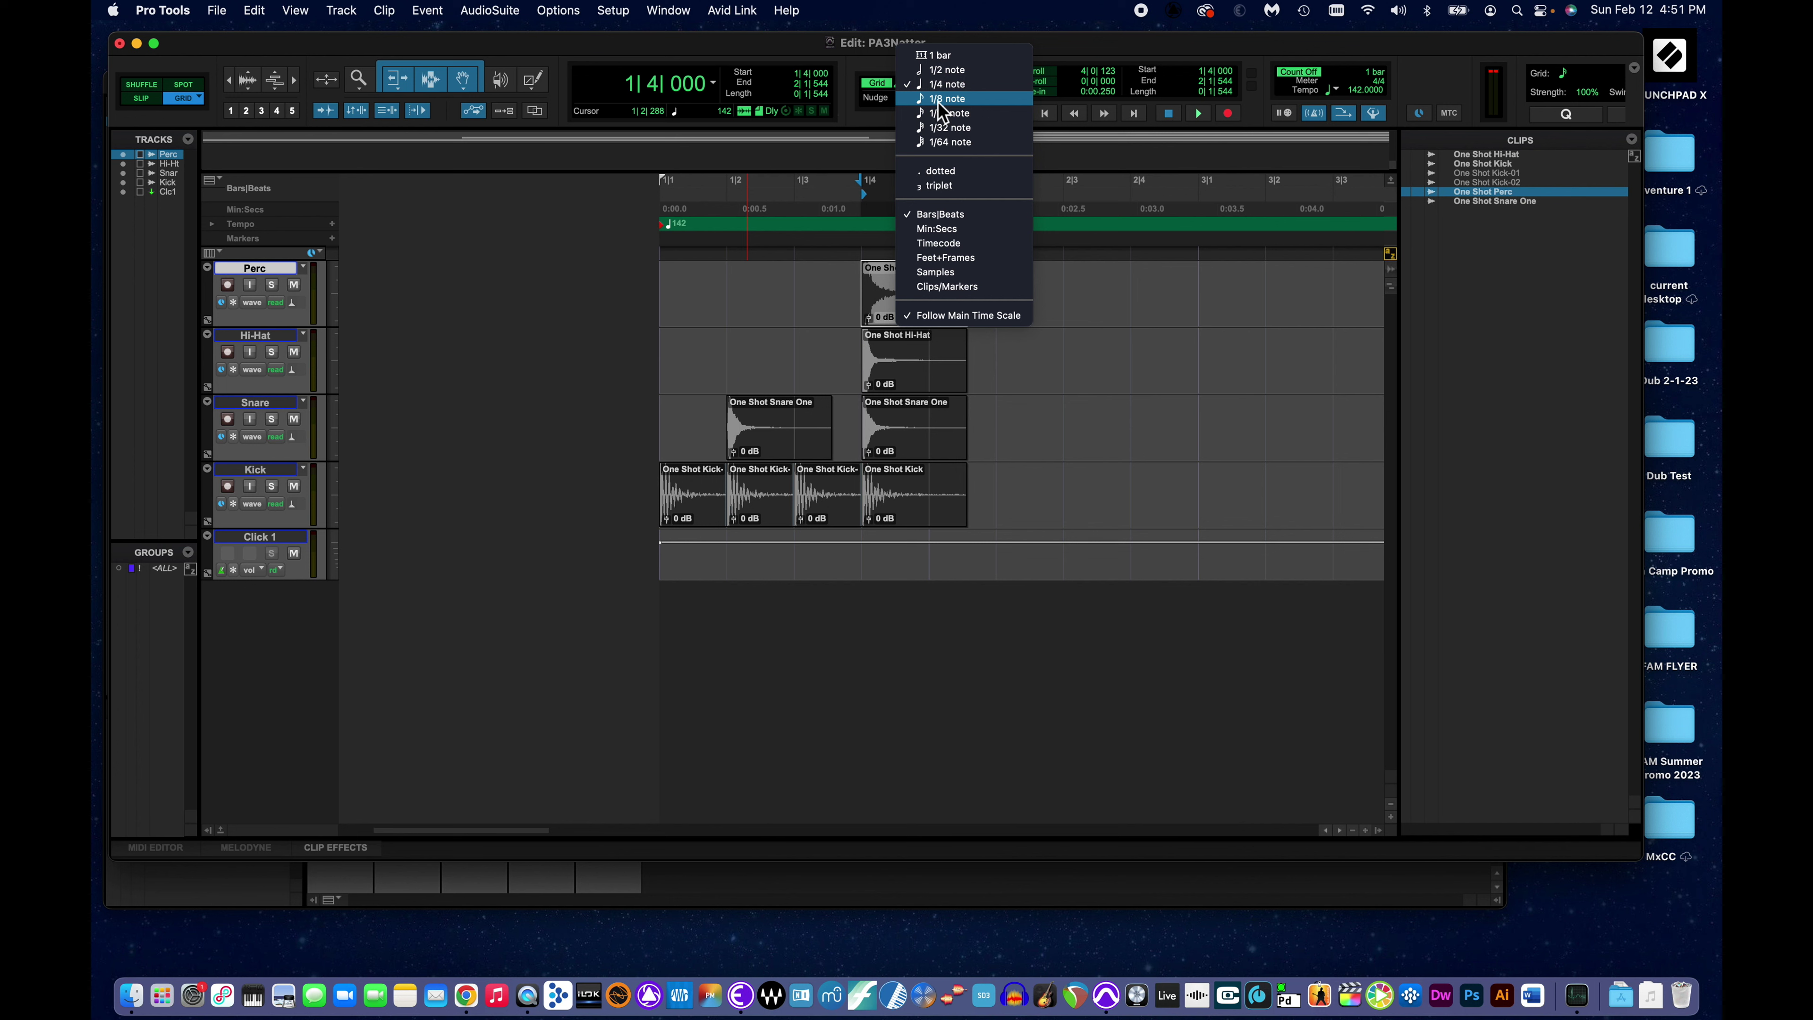
left_click(938, 102)
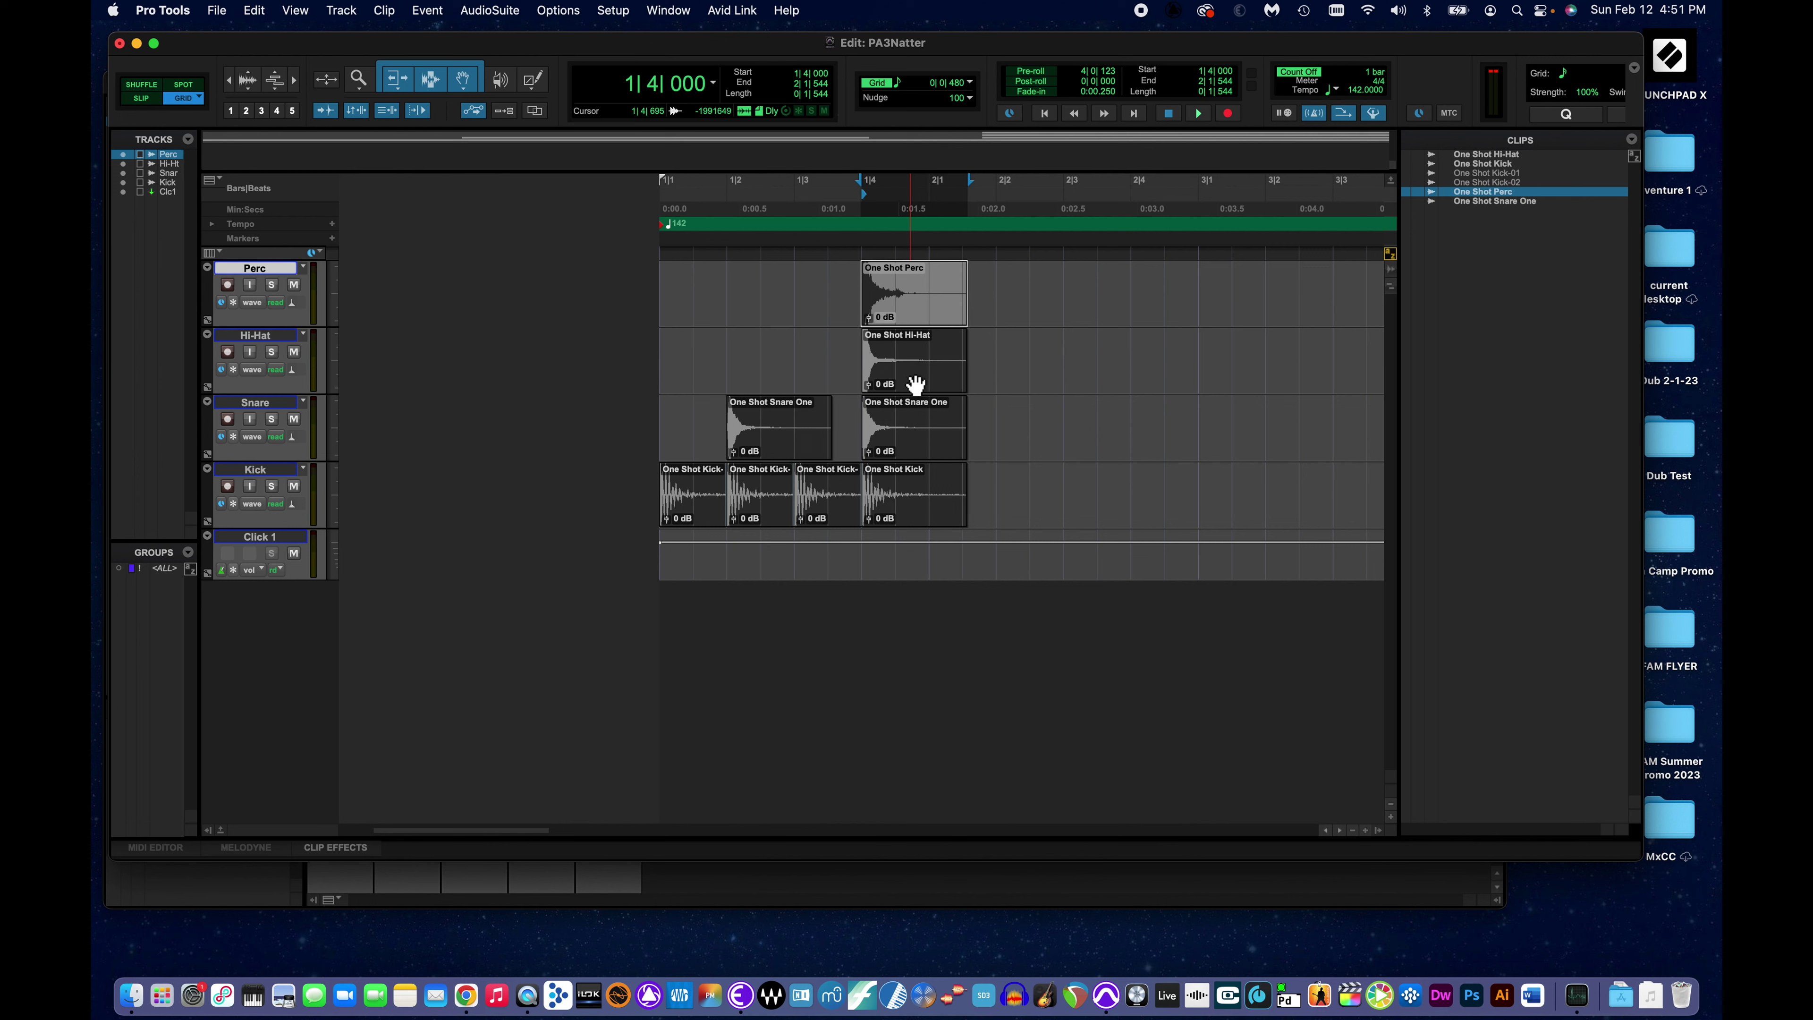
Place Hi-Hat hits at 1|1|480, 1|2|480, 1|3|480 and 1|4|480.
left_click_drag(915, 384, 753, 378)
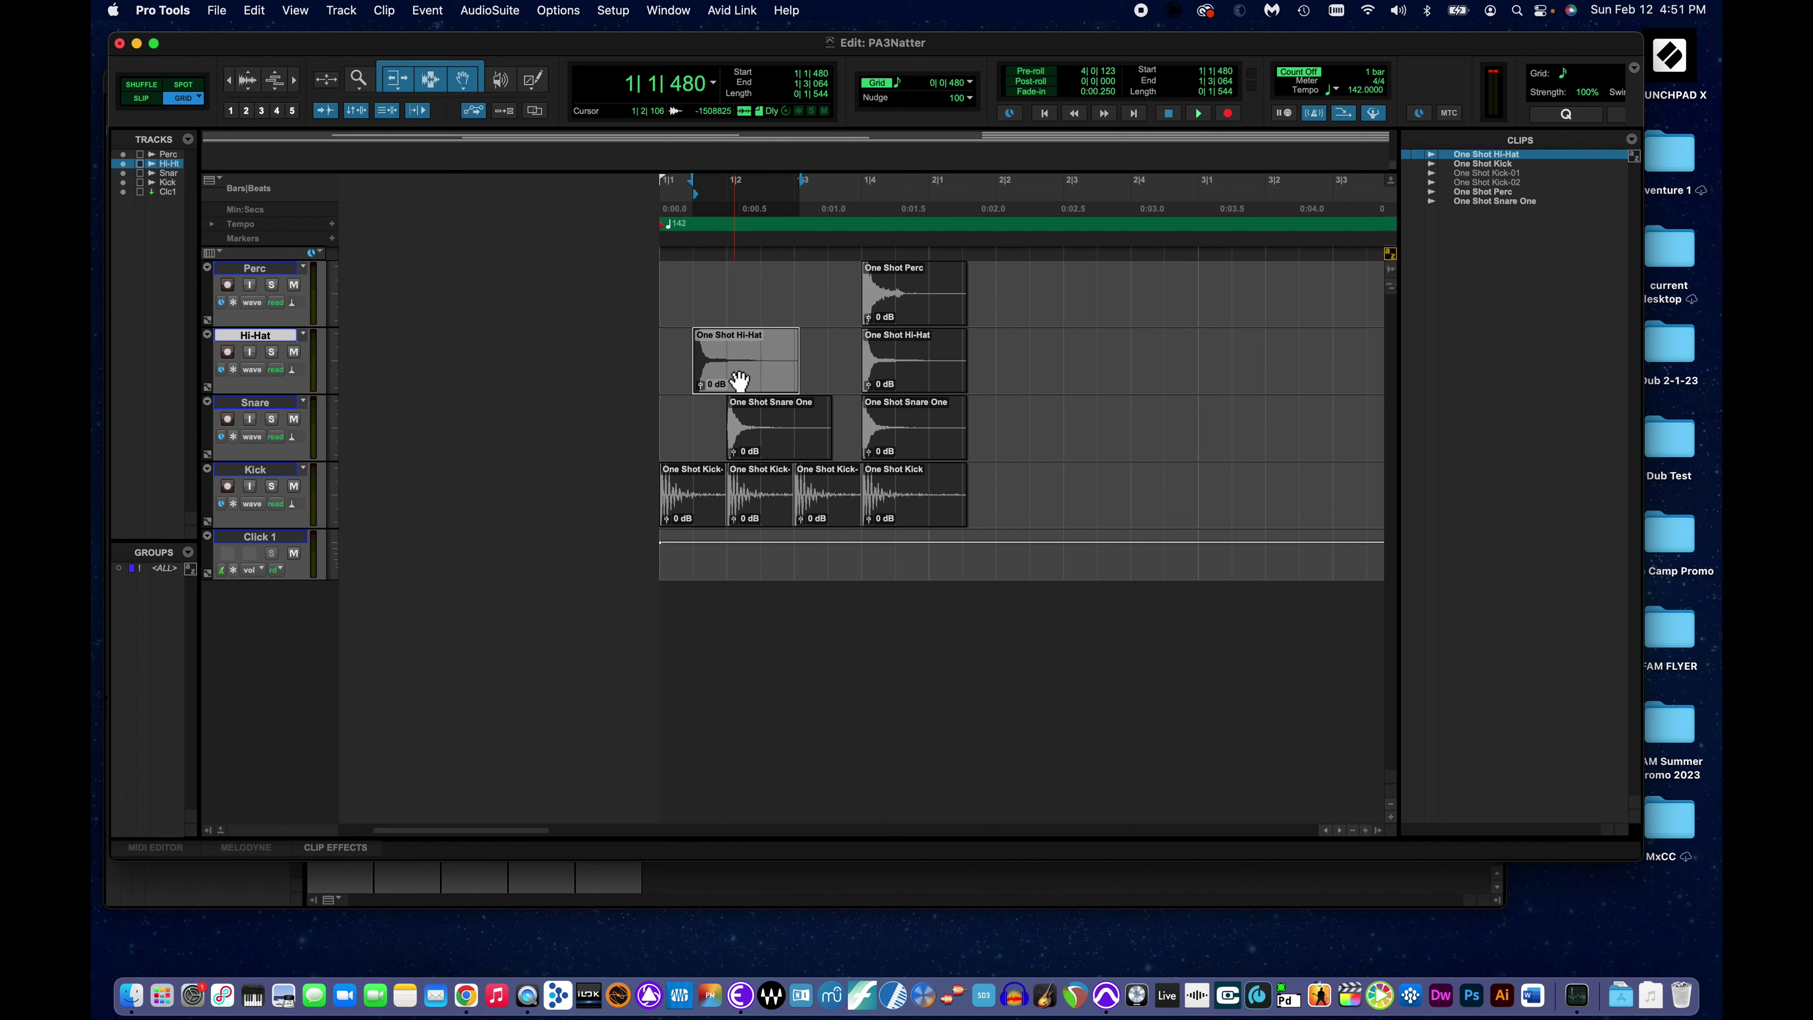
left_click_drag(740, 382, 863, 374)
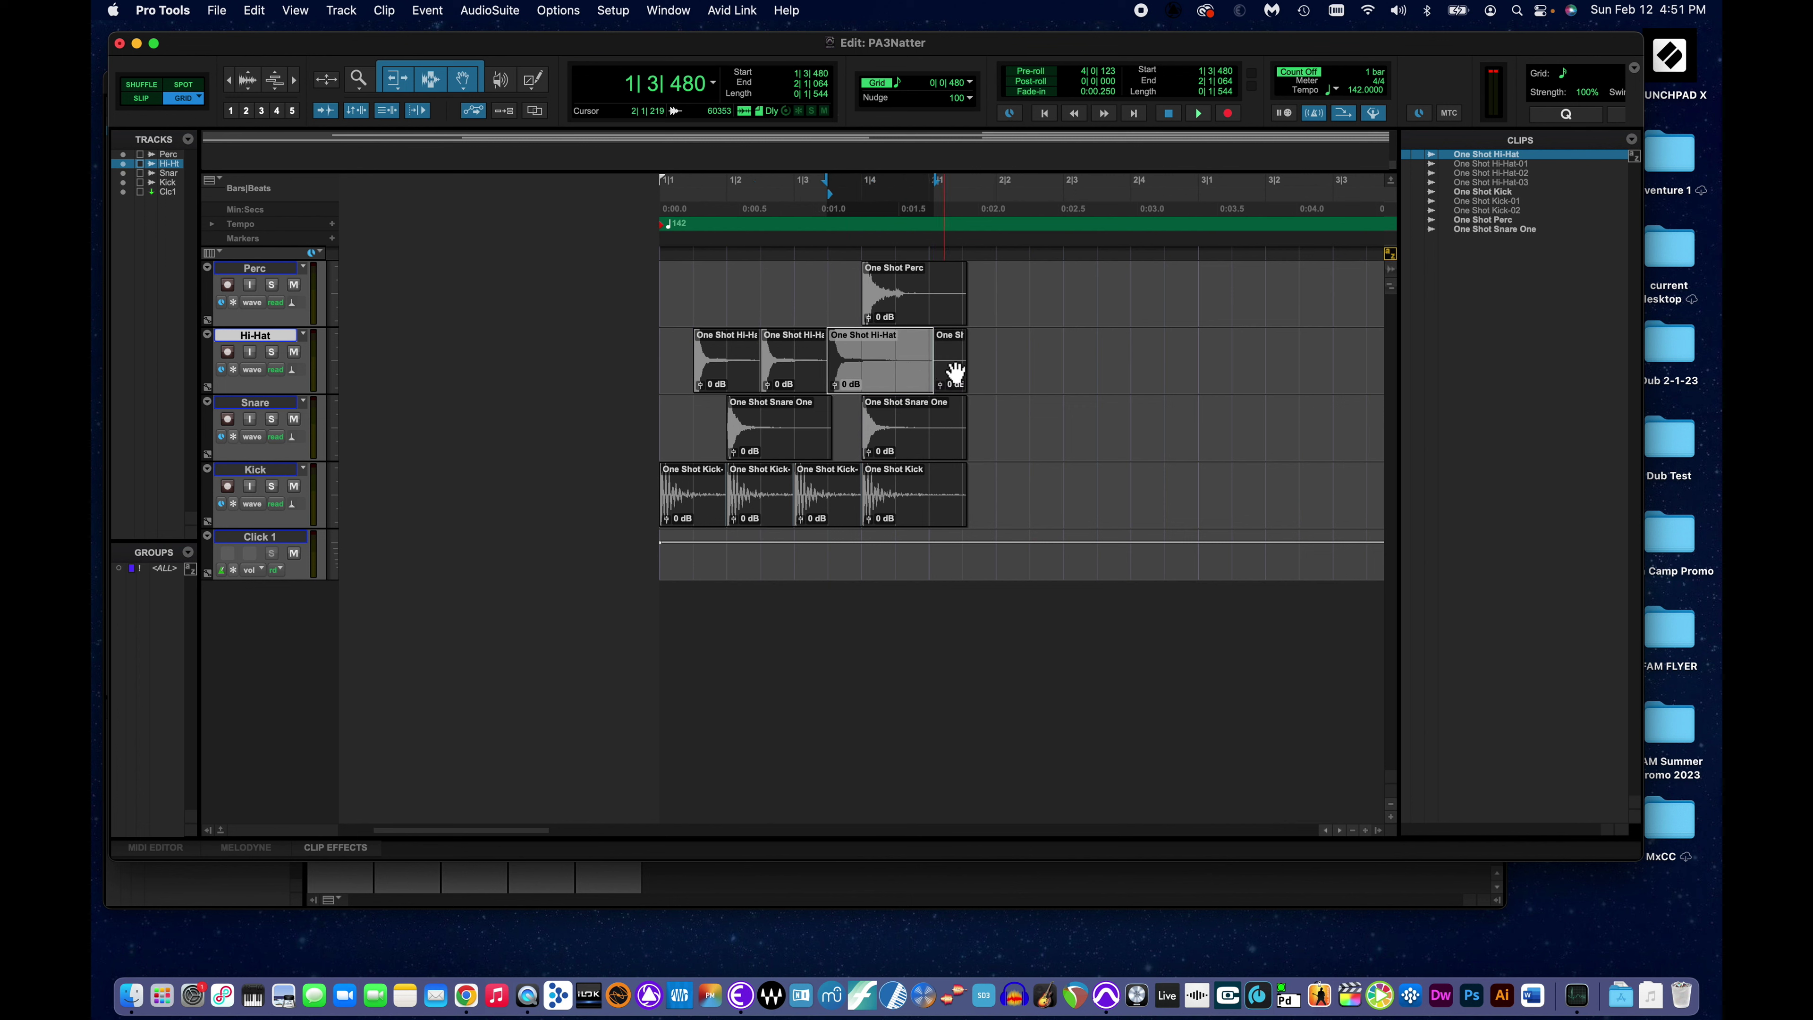
left_click(956, 376)
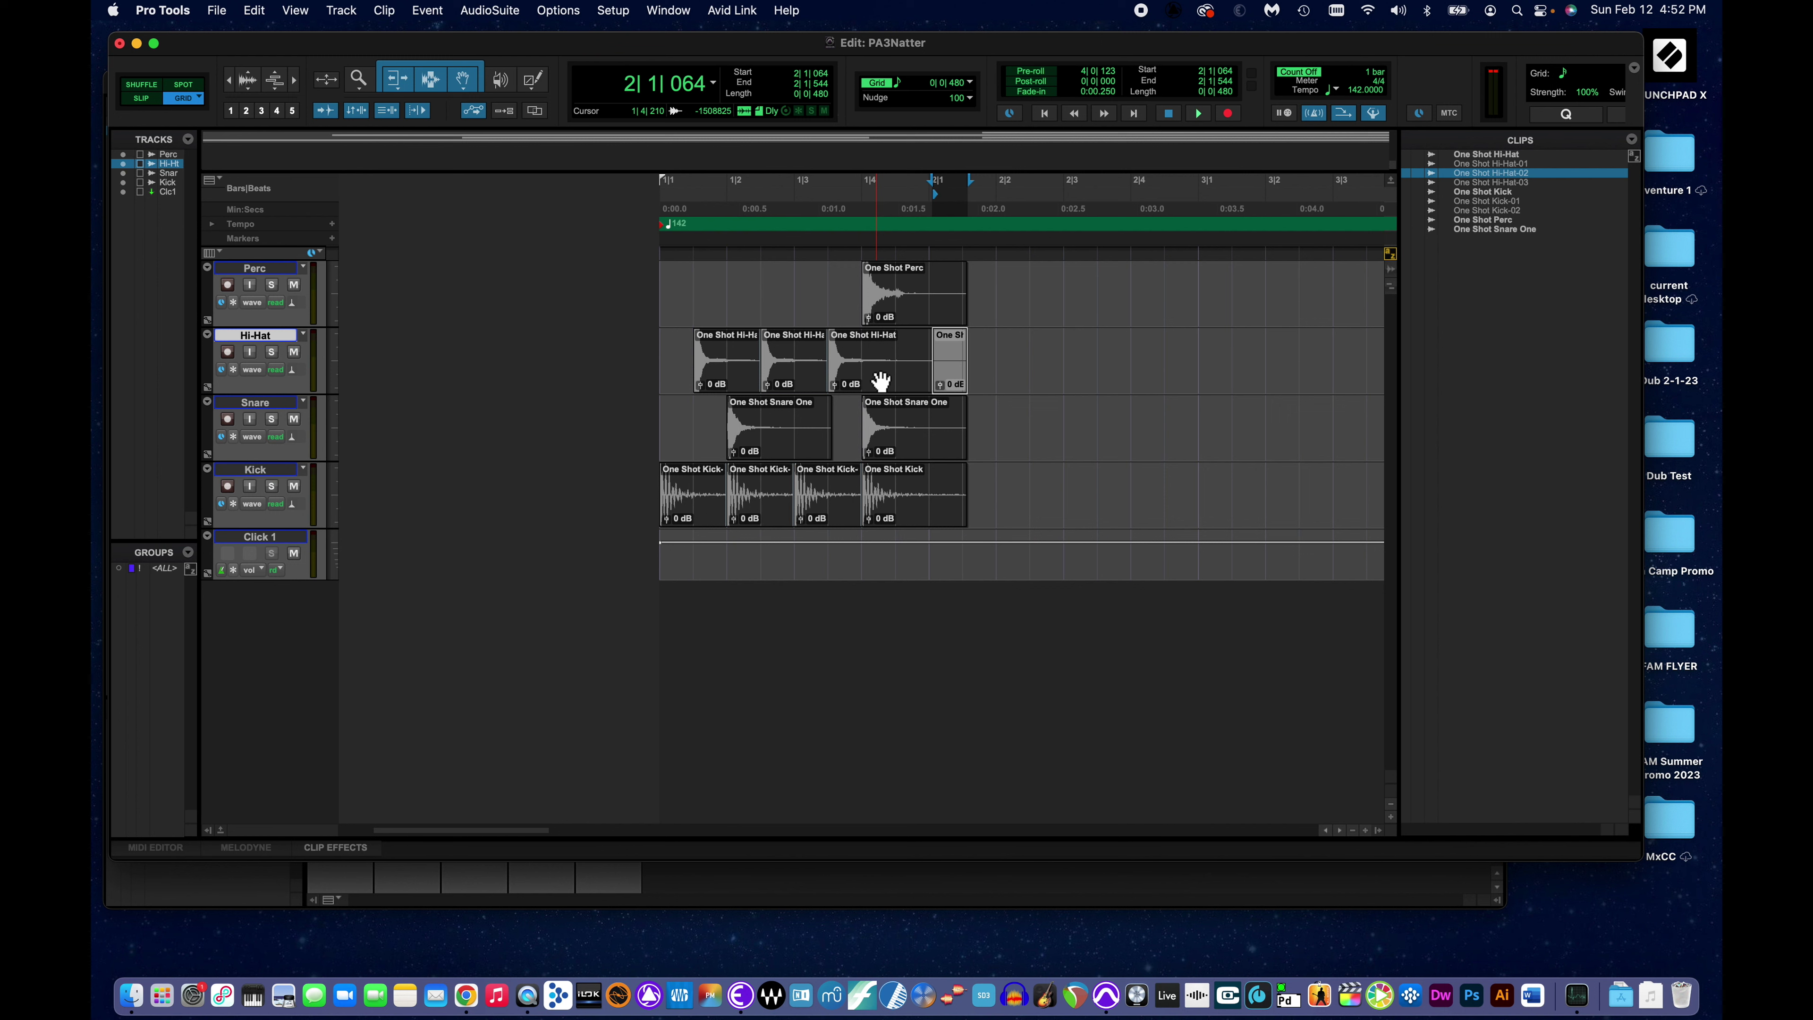
left_click(880, 381)
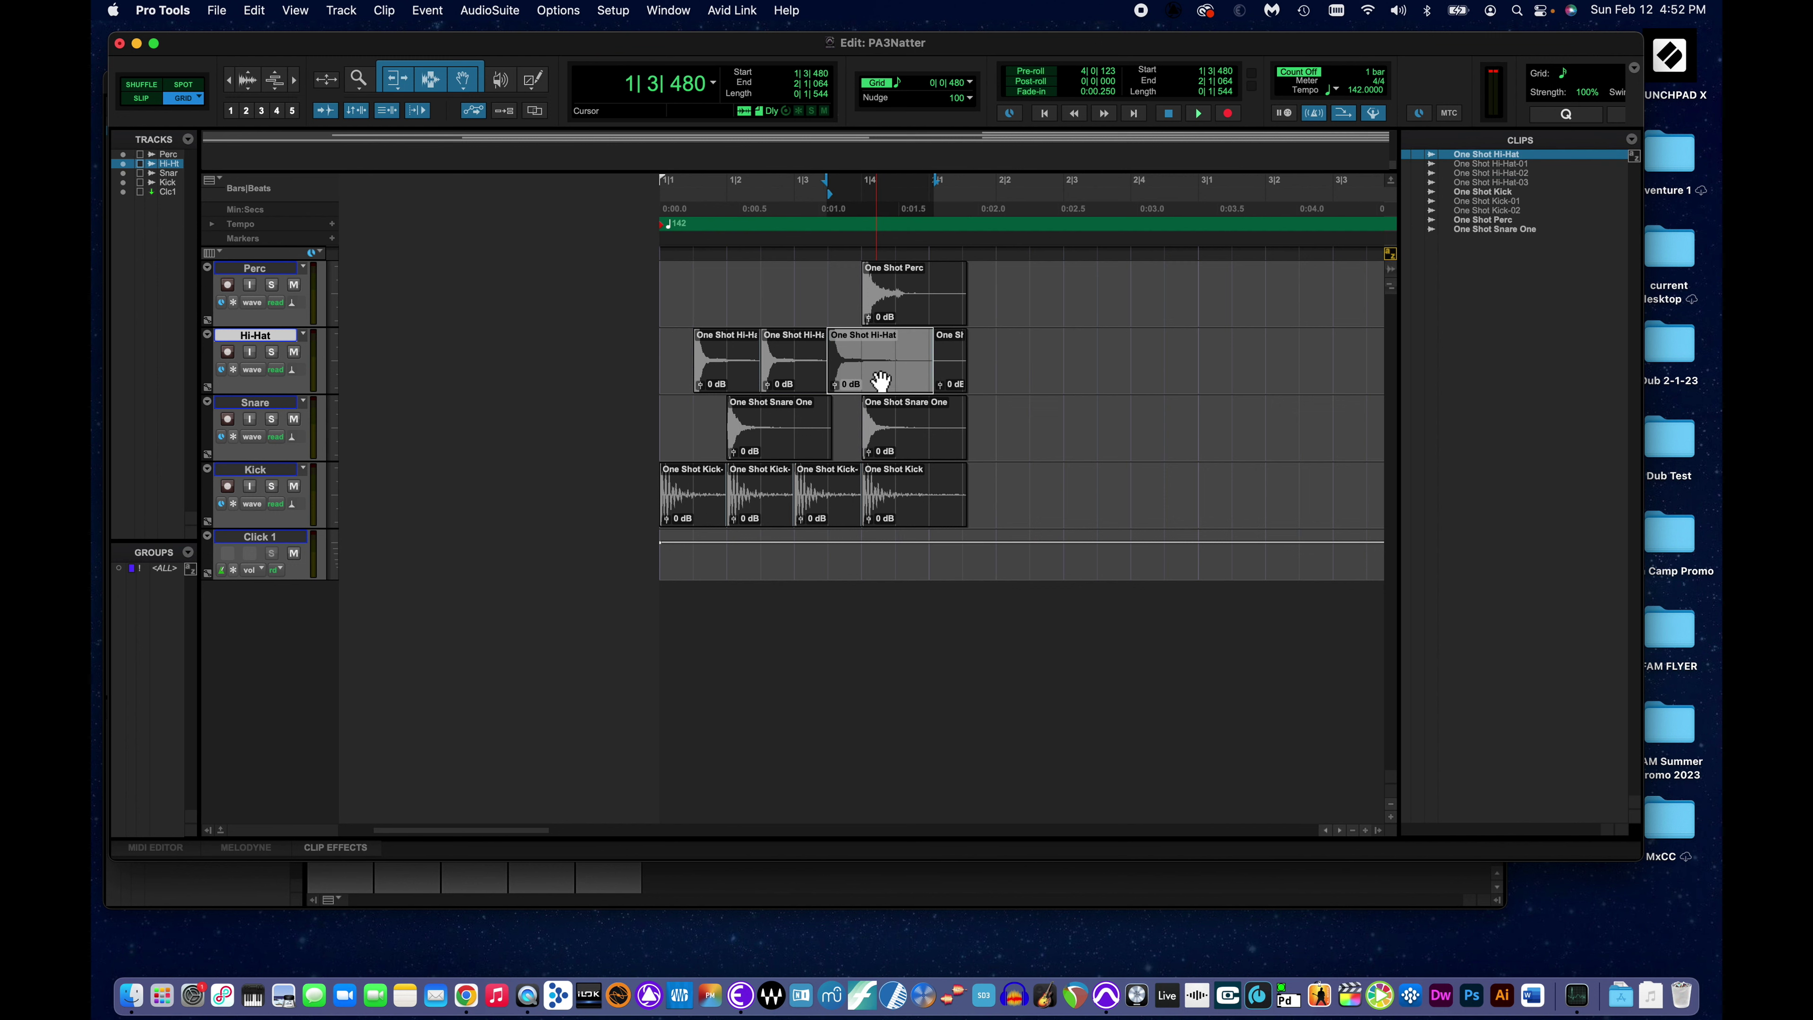
left_click_drag(893, 379, 935, 382)
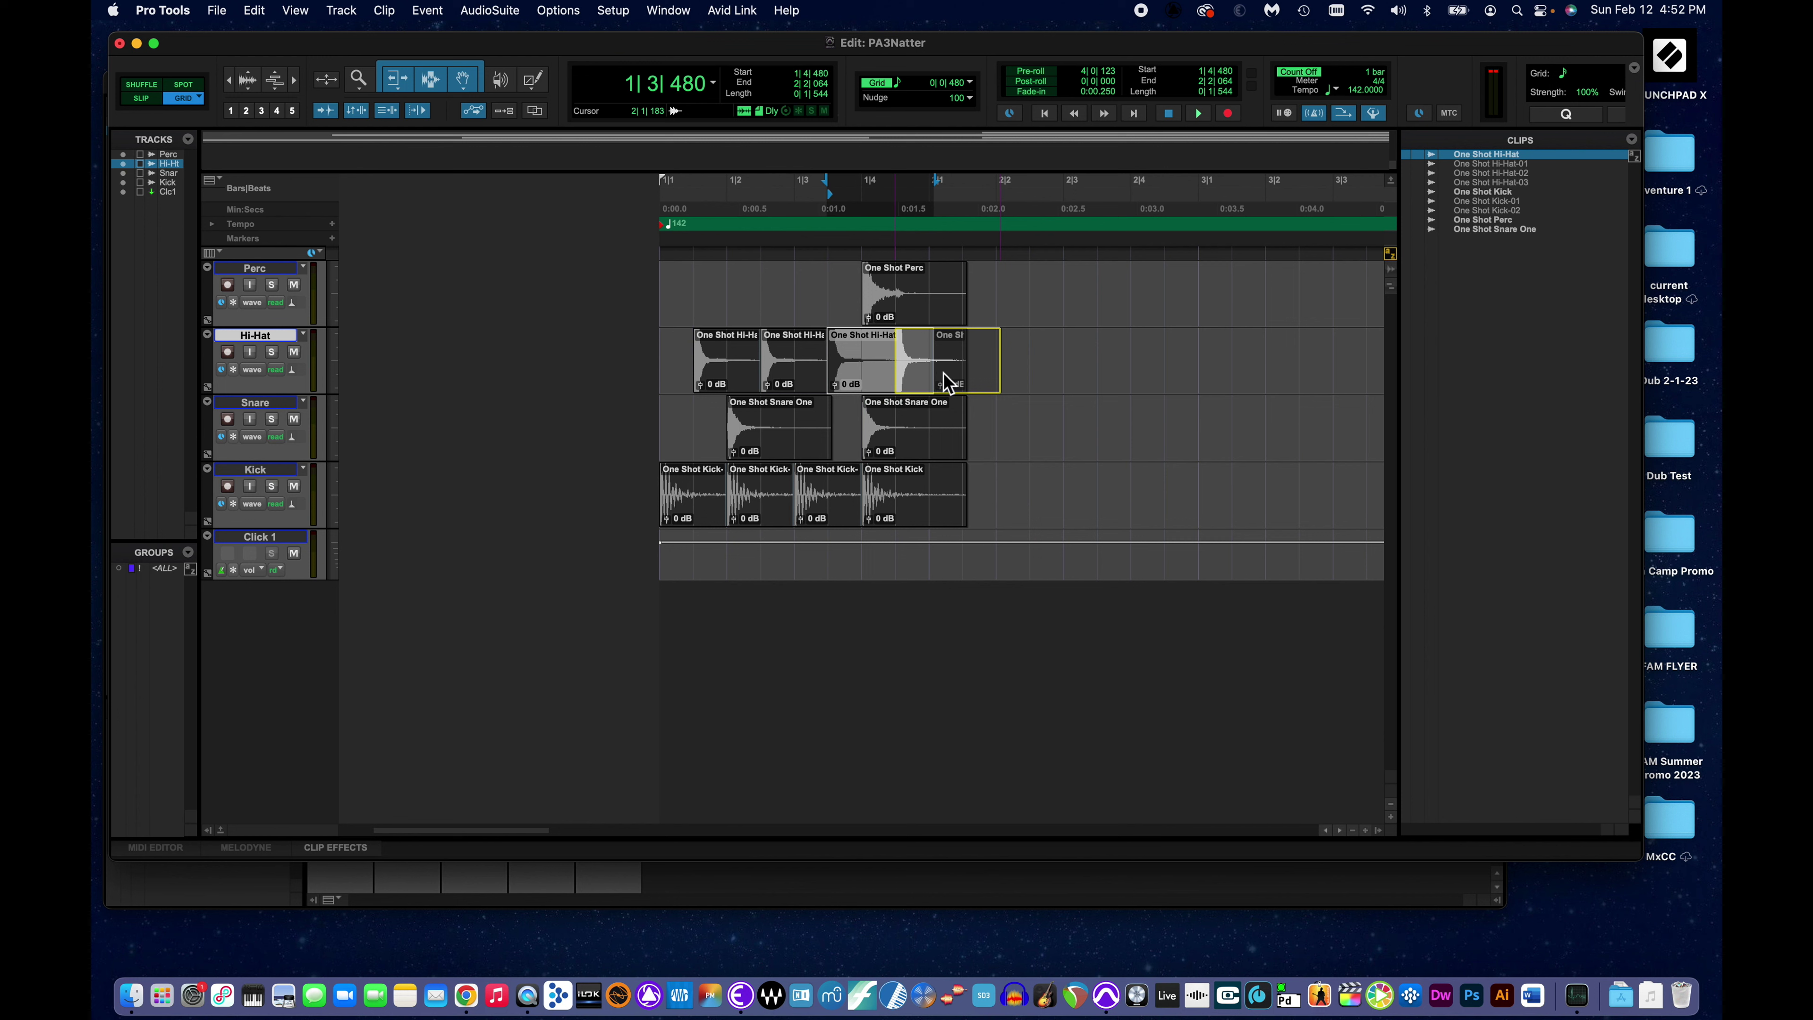
left_click_drag(944, 381, 946, 382)
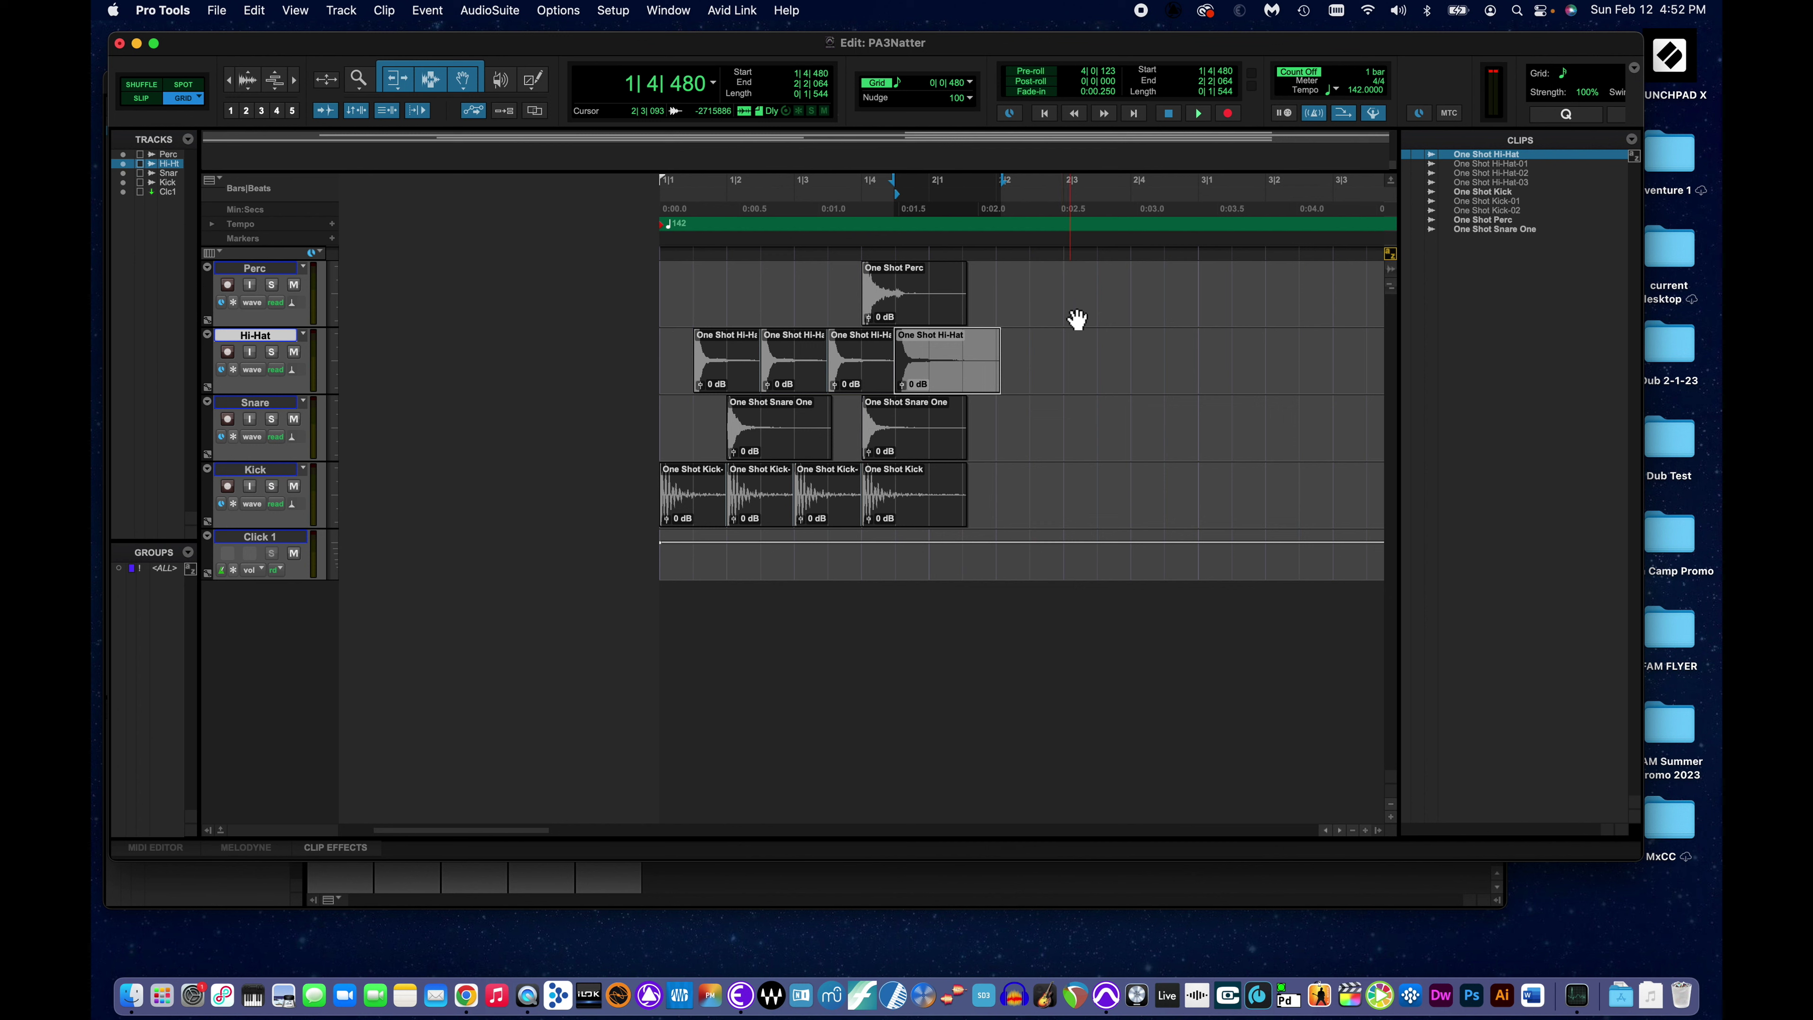
left_click(1044, 114)
left_click(1198, 113)
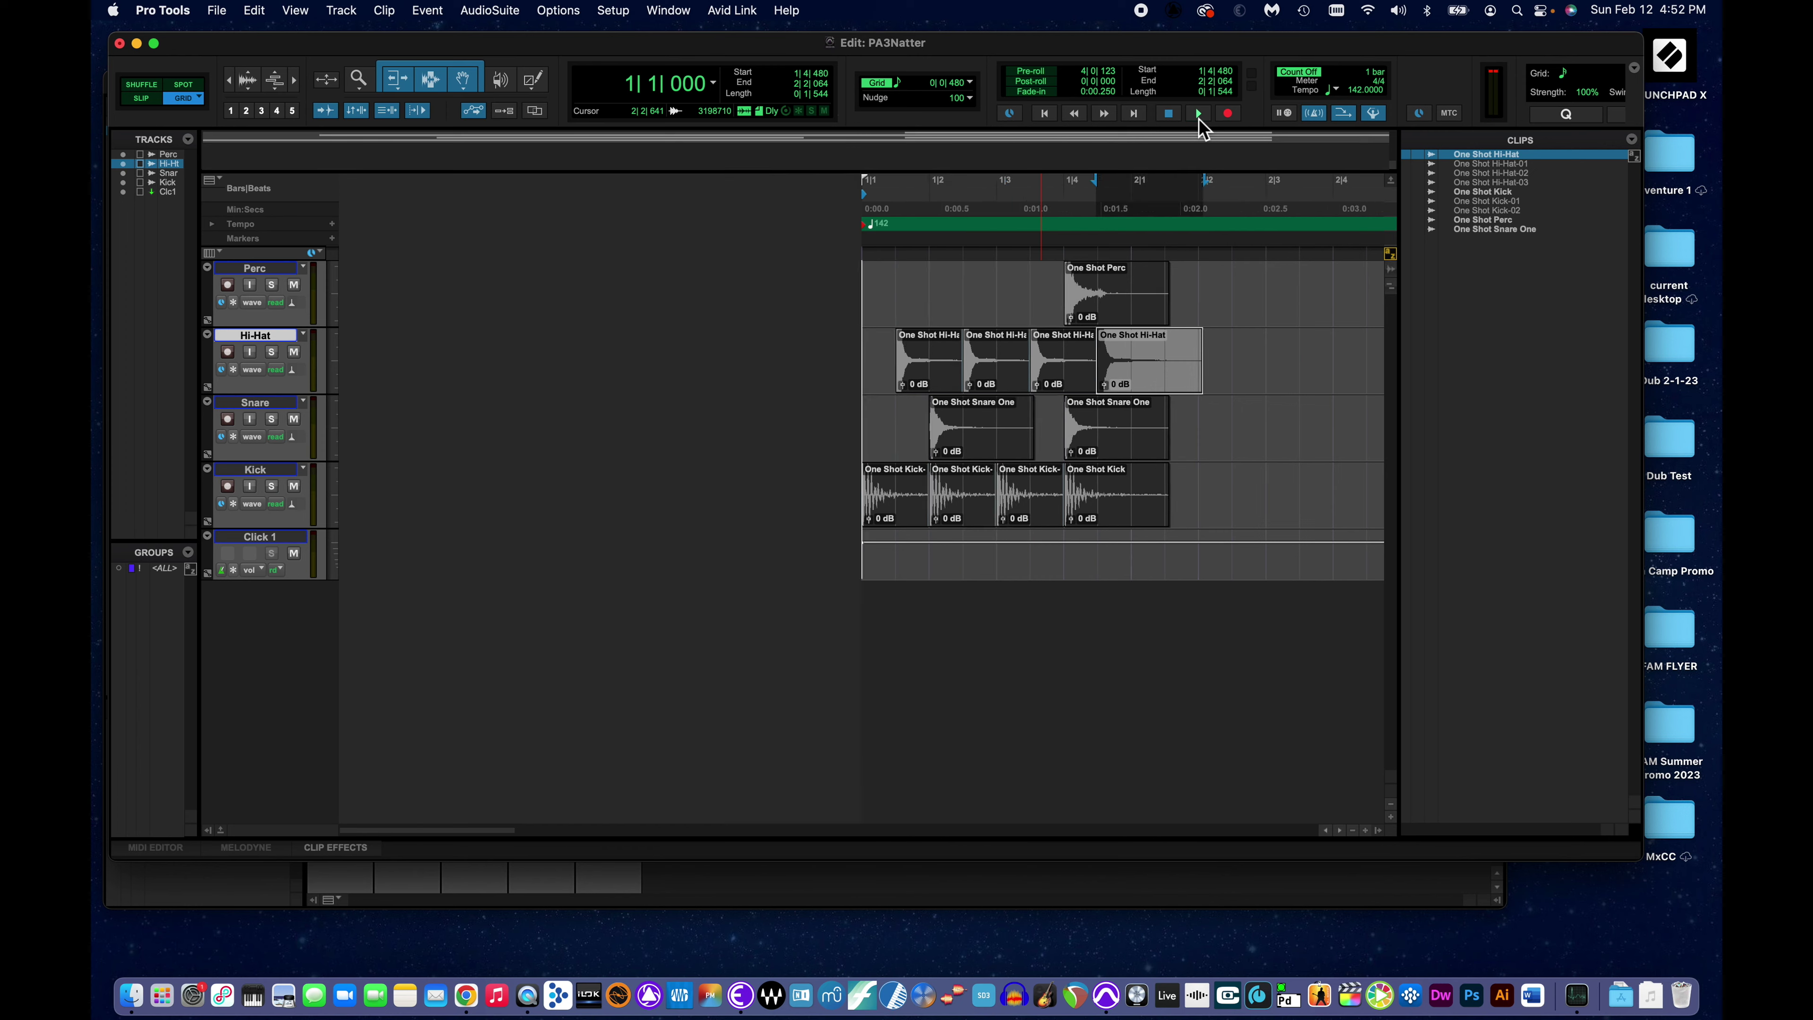
left_click(1171, 112)
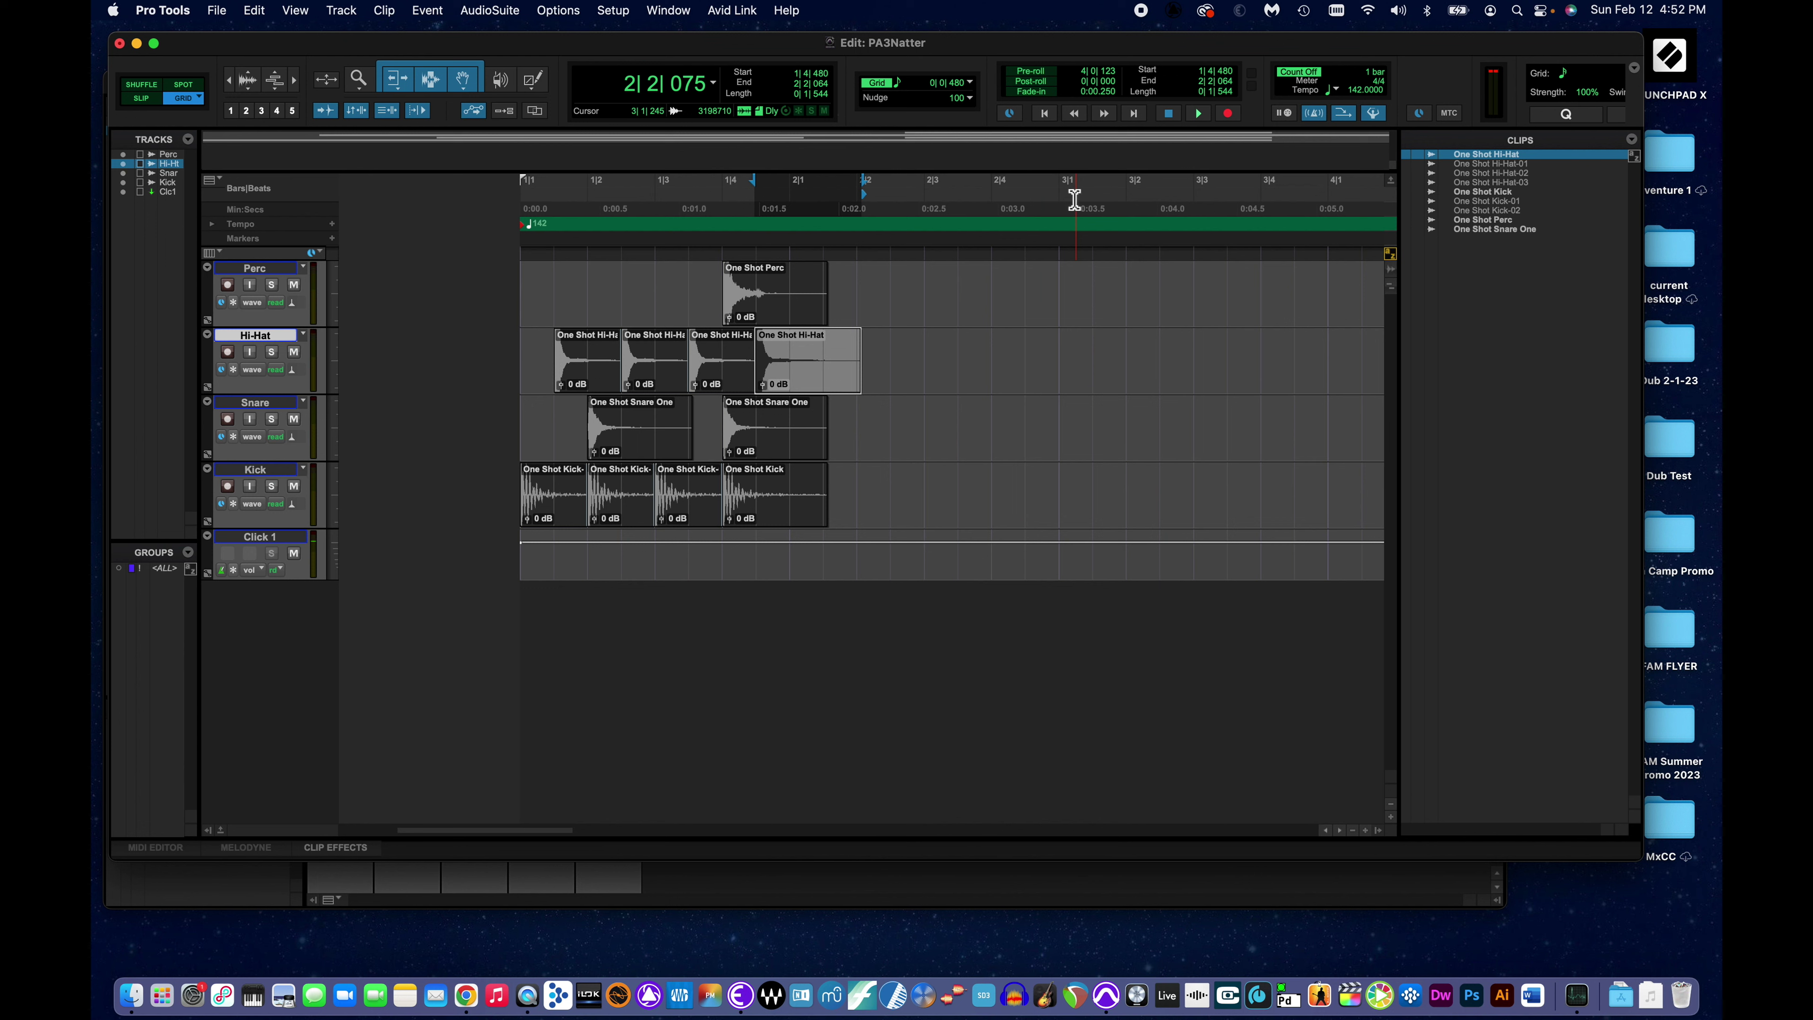
left_click(888, 422)
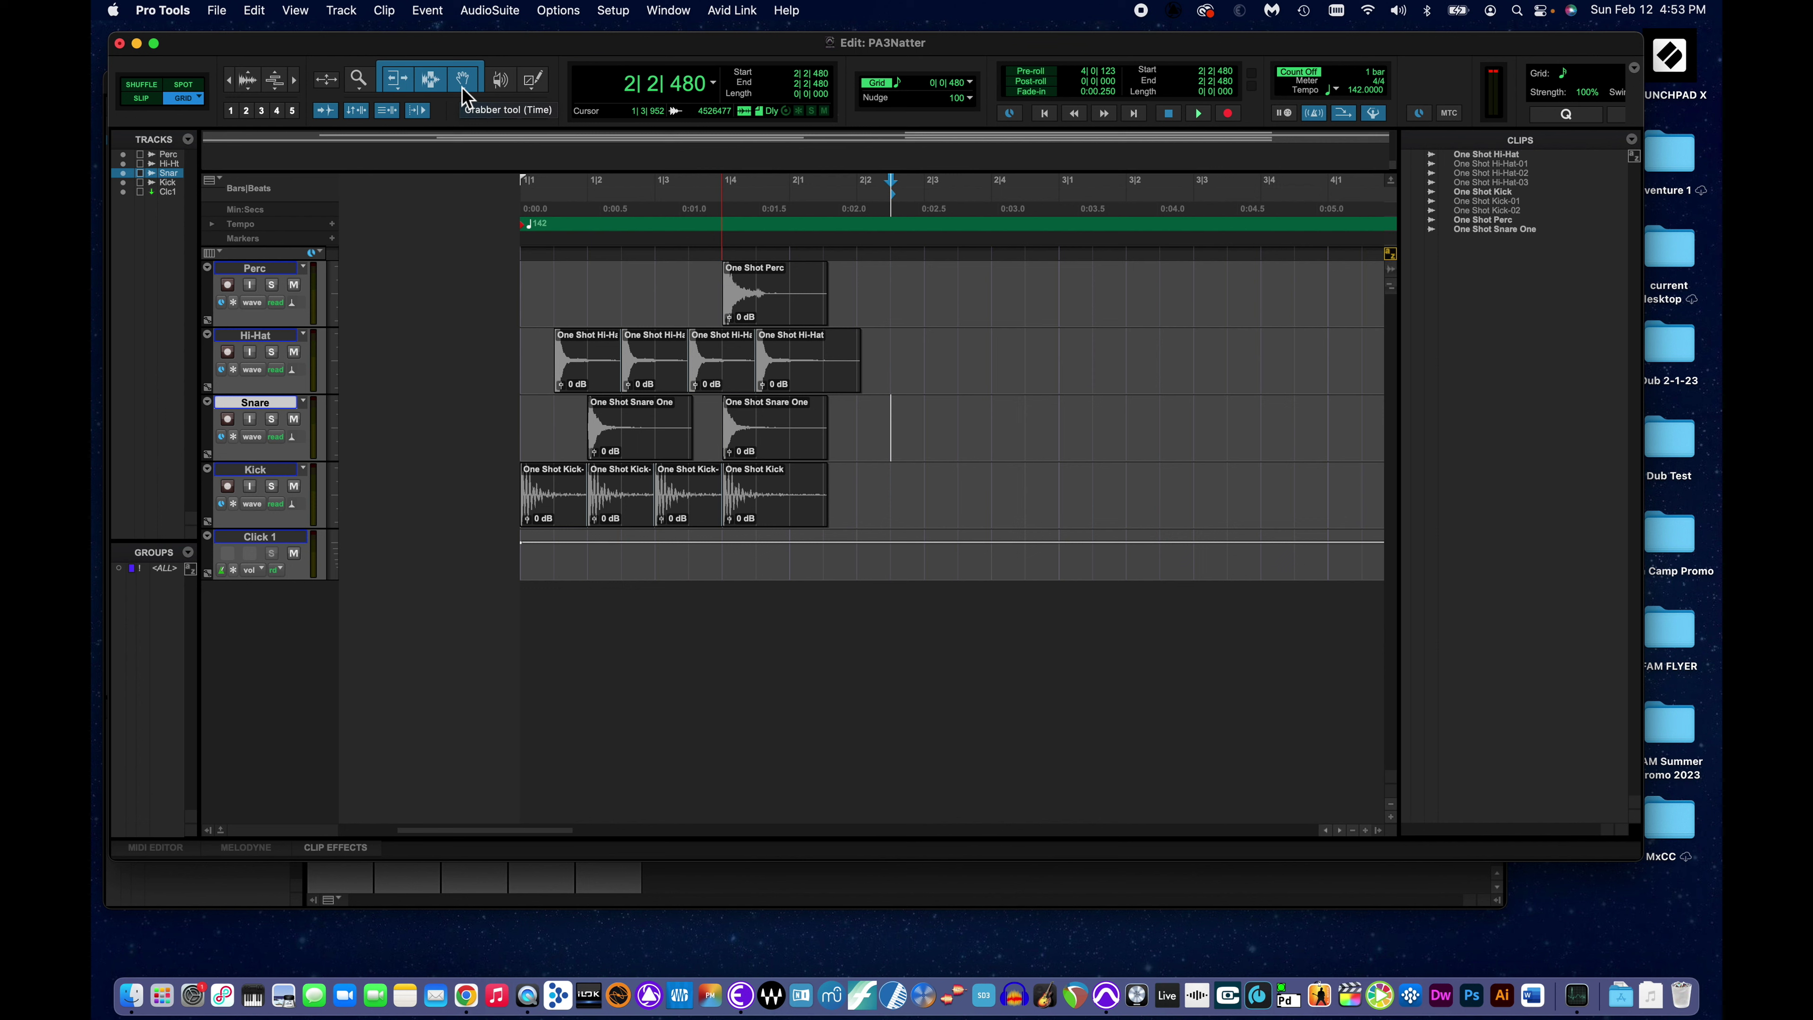
Mark time ranges on the Hi-Hat and Perc tracks with the Selector tool.
left_click(428, 84)
left_click(646, 359)
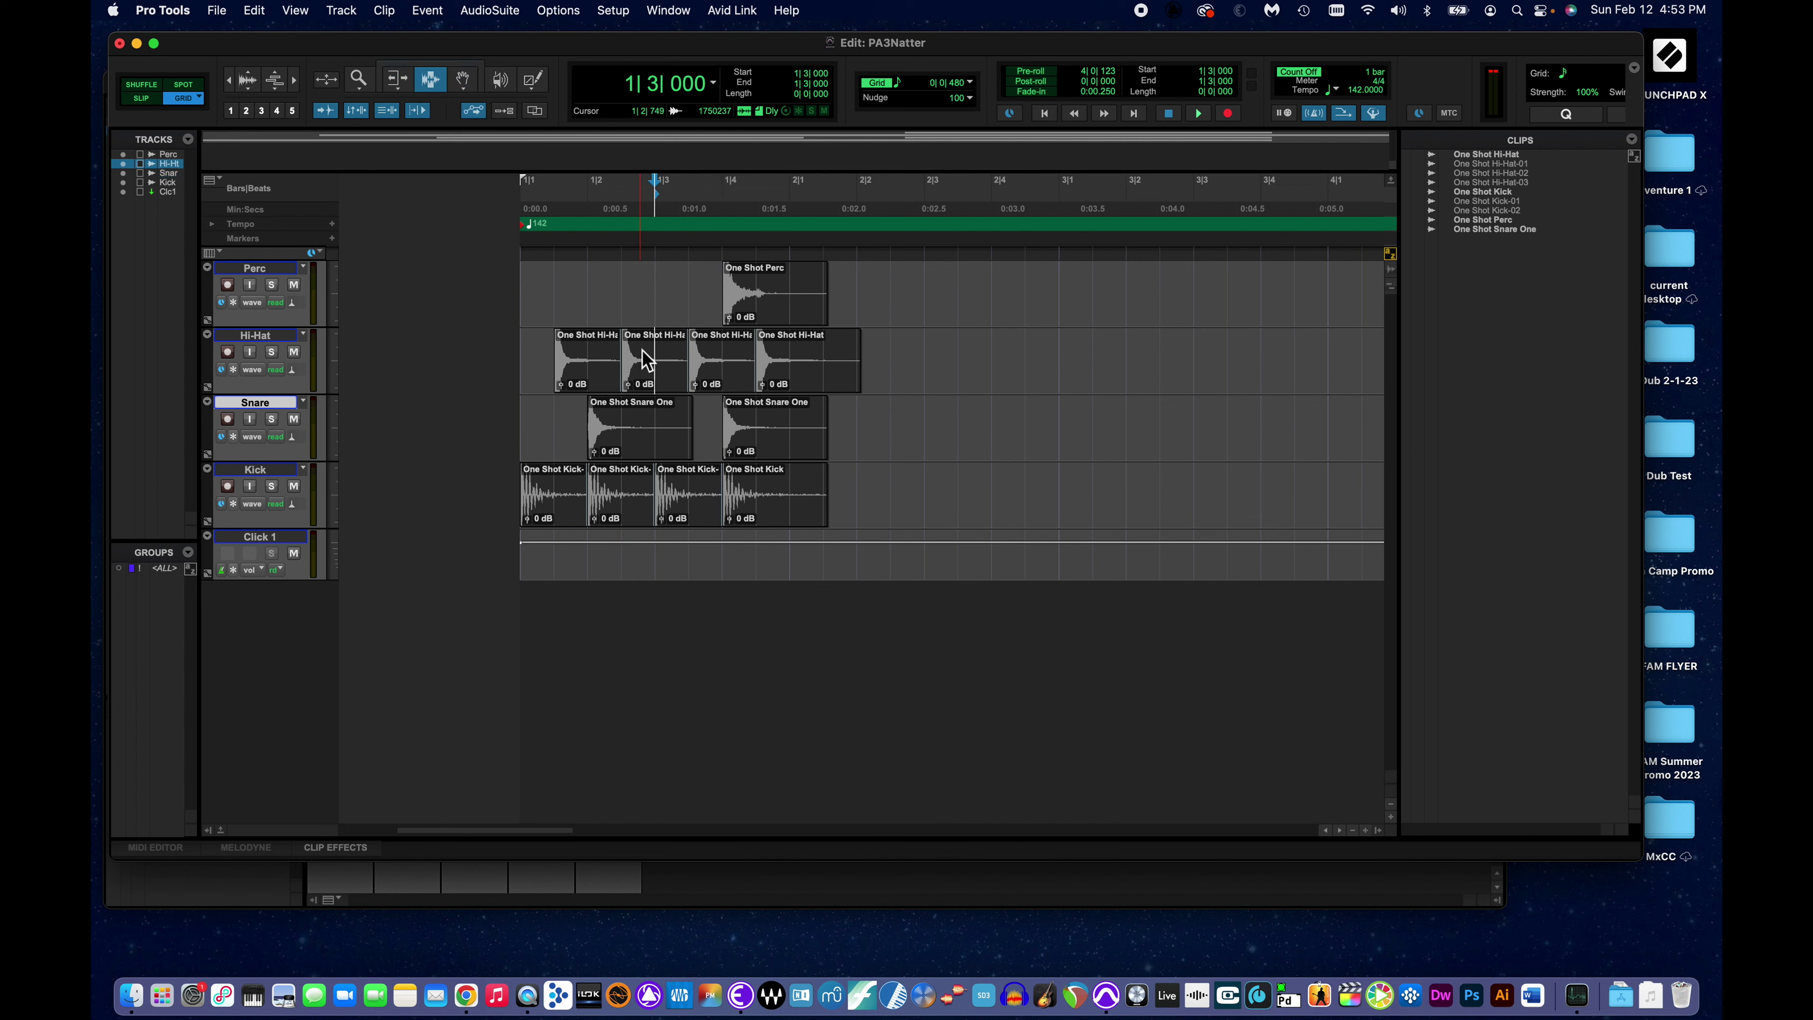
left_click_drag(646, 359, 826, 357)
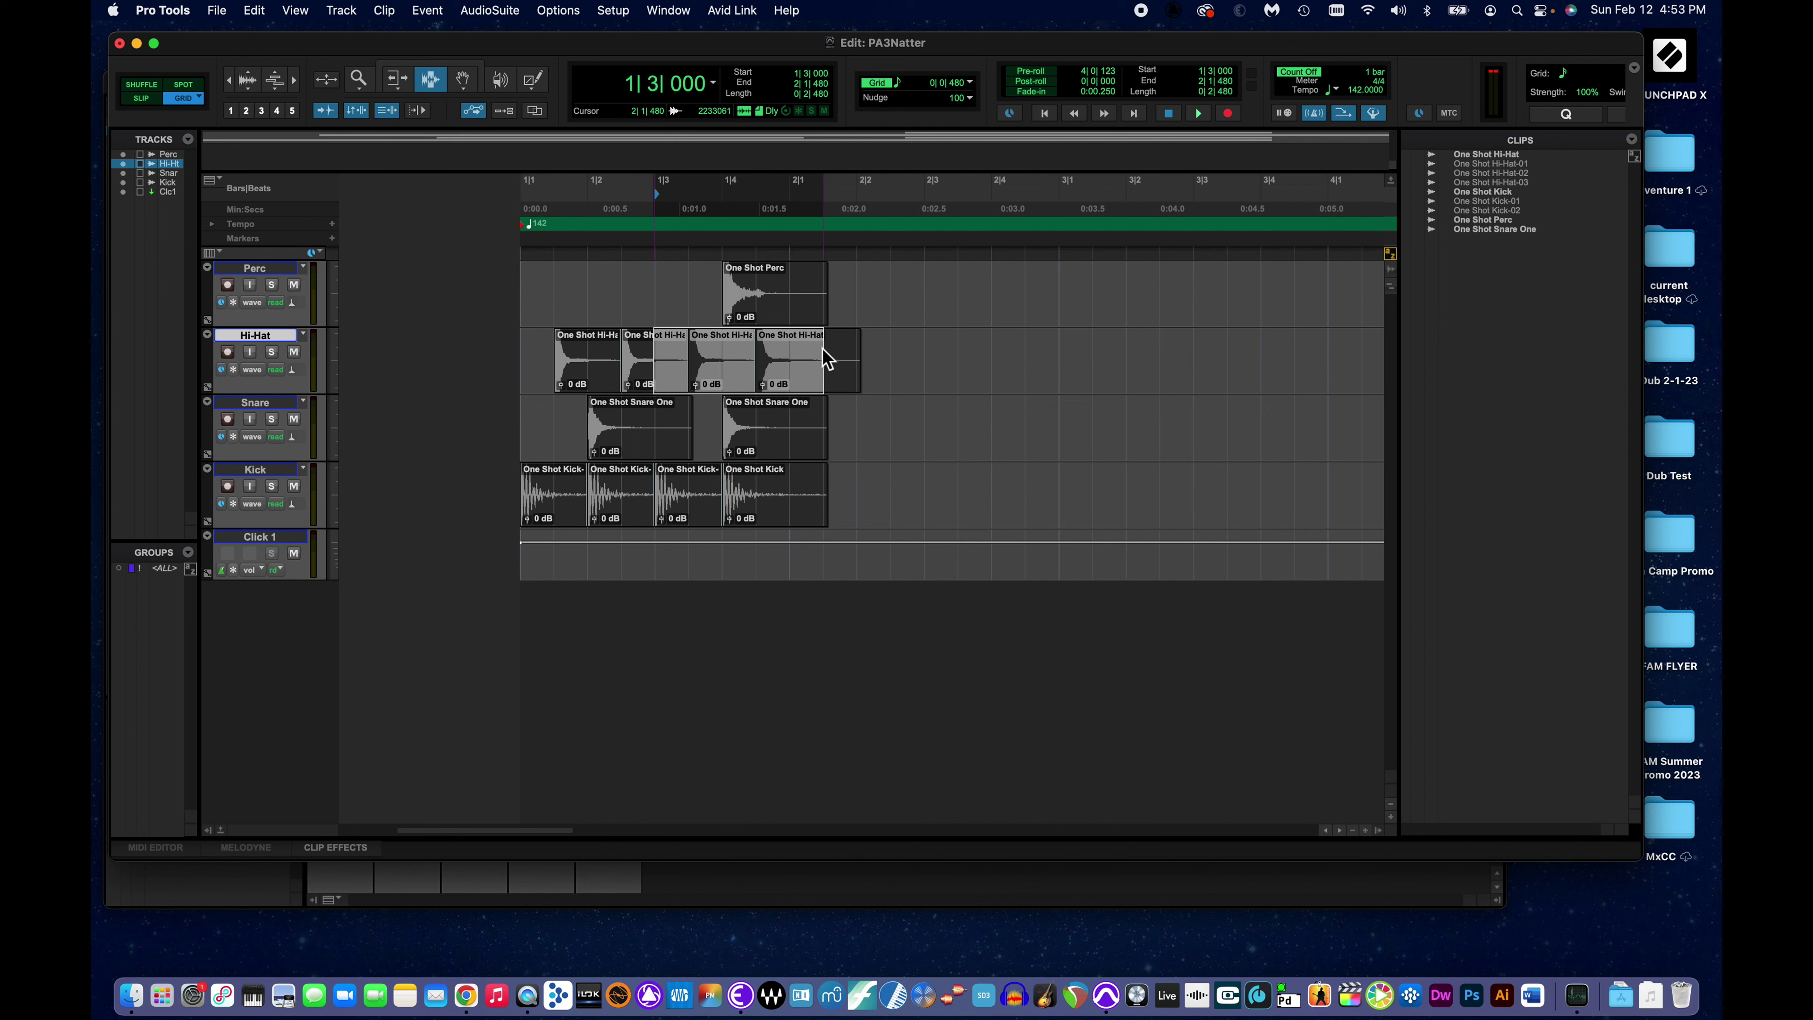
left_click_drag(906, 304, 1076, 470)
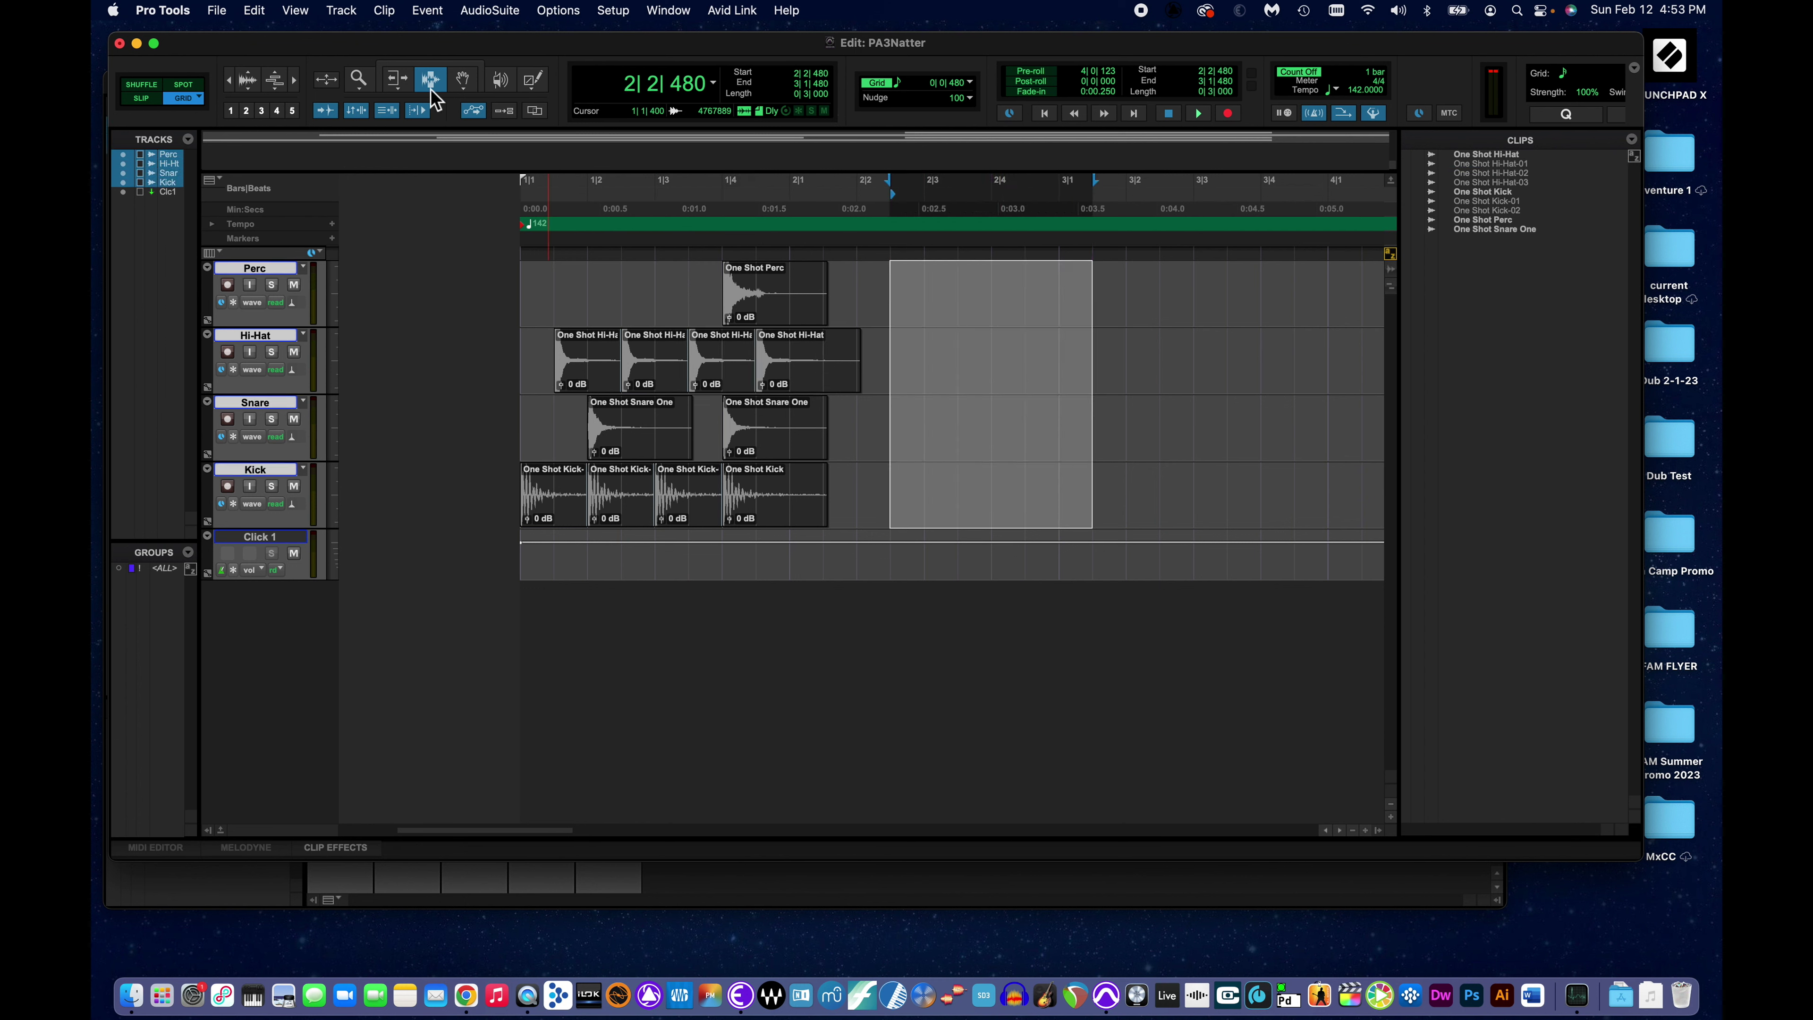
Trim the last Hi-Hat, Perc, Snare and Kick clips so each ends at bar 2.
left_click(401, 86)
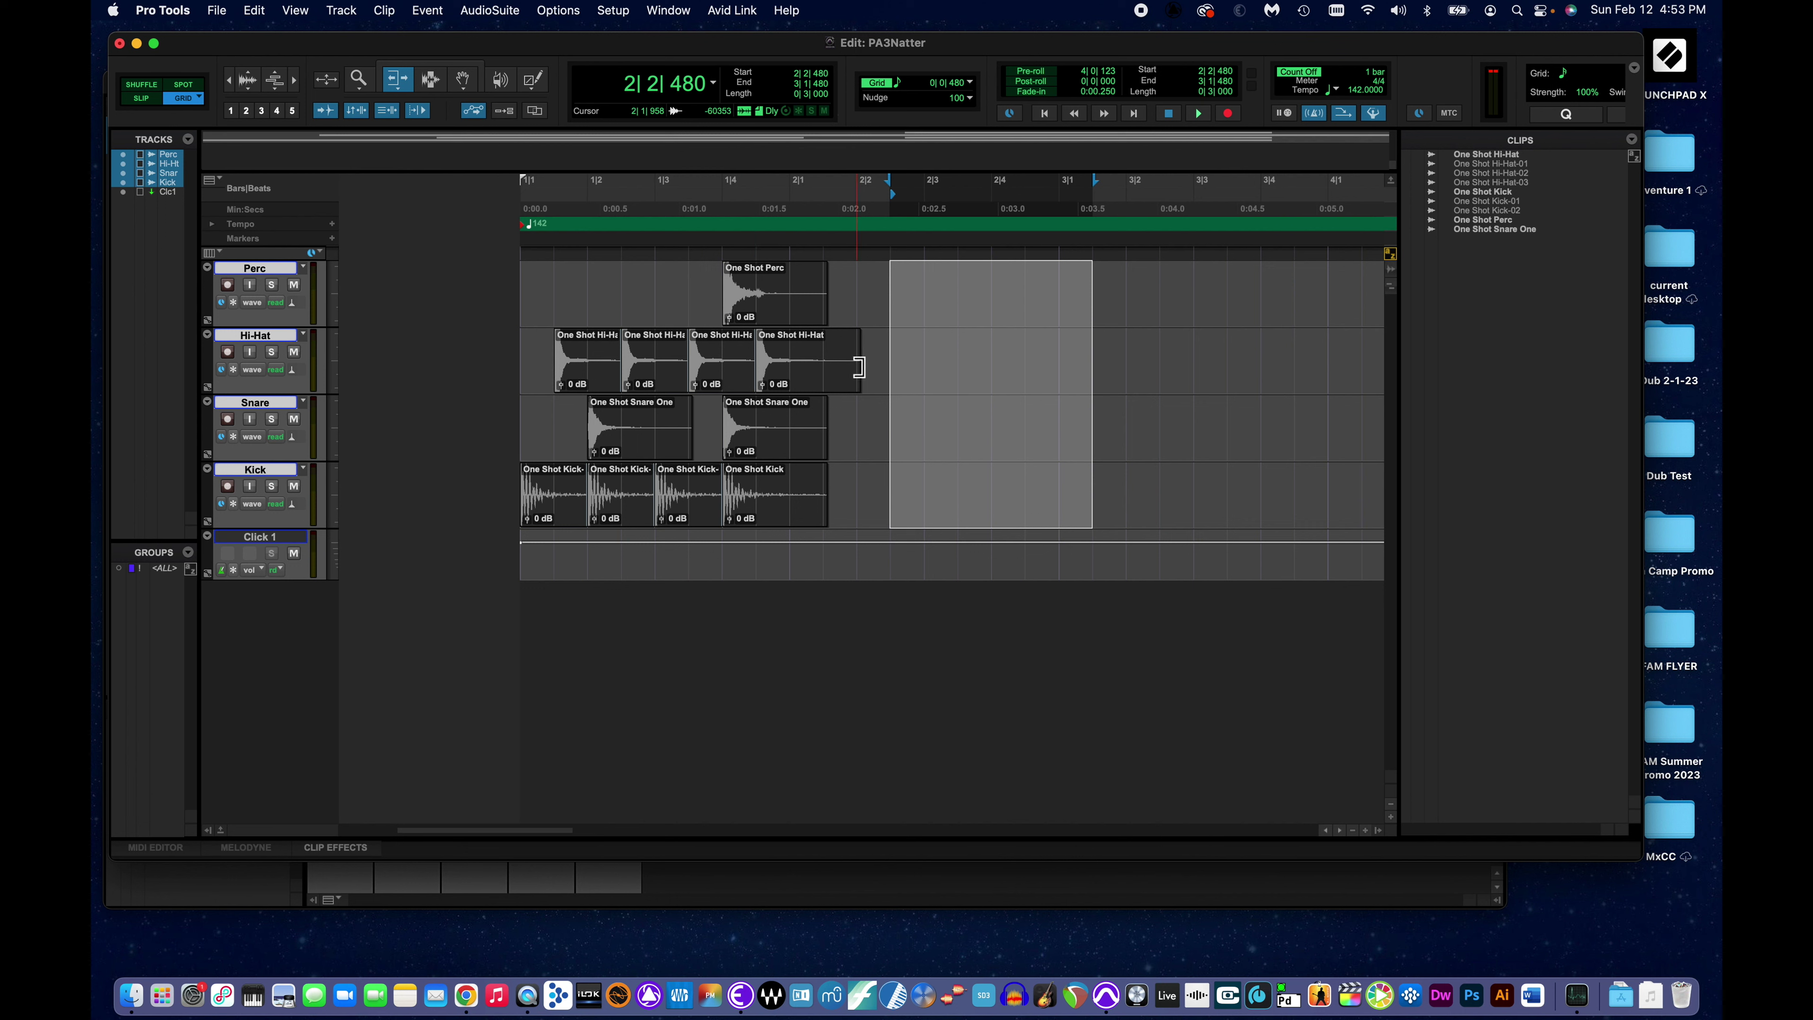
left_click_drag(861, 367, 791, 371)
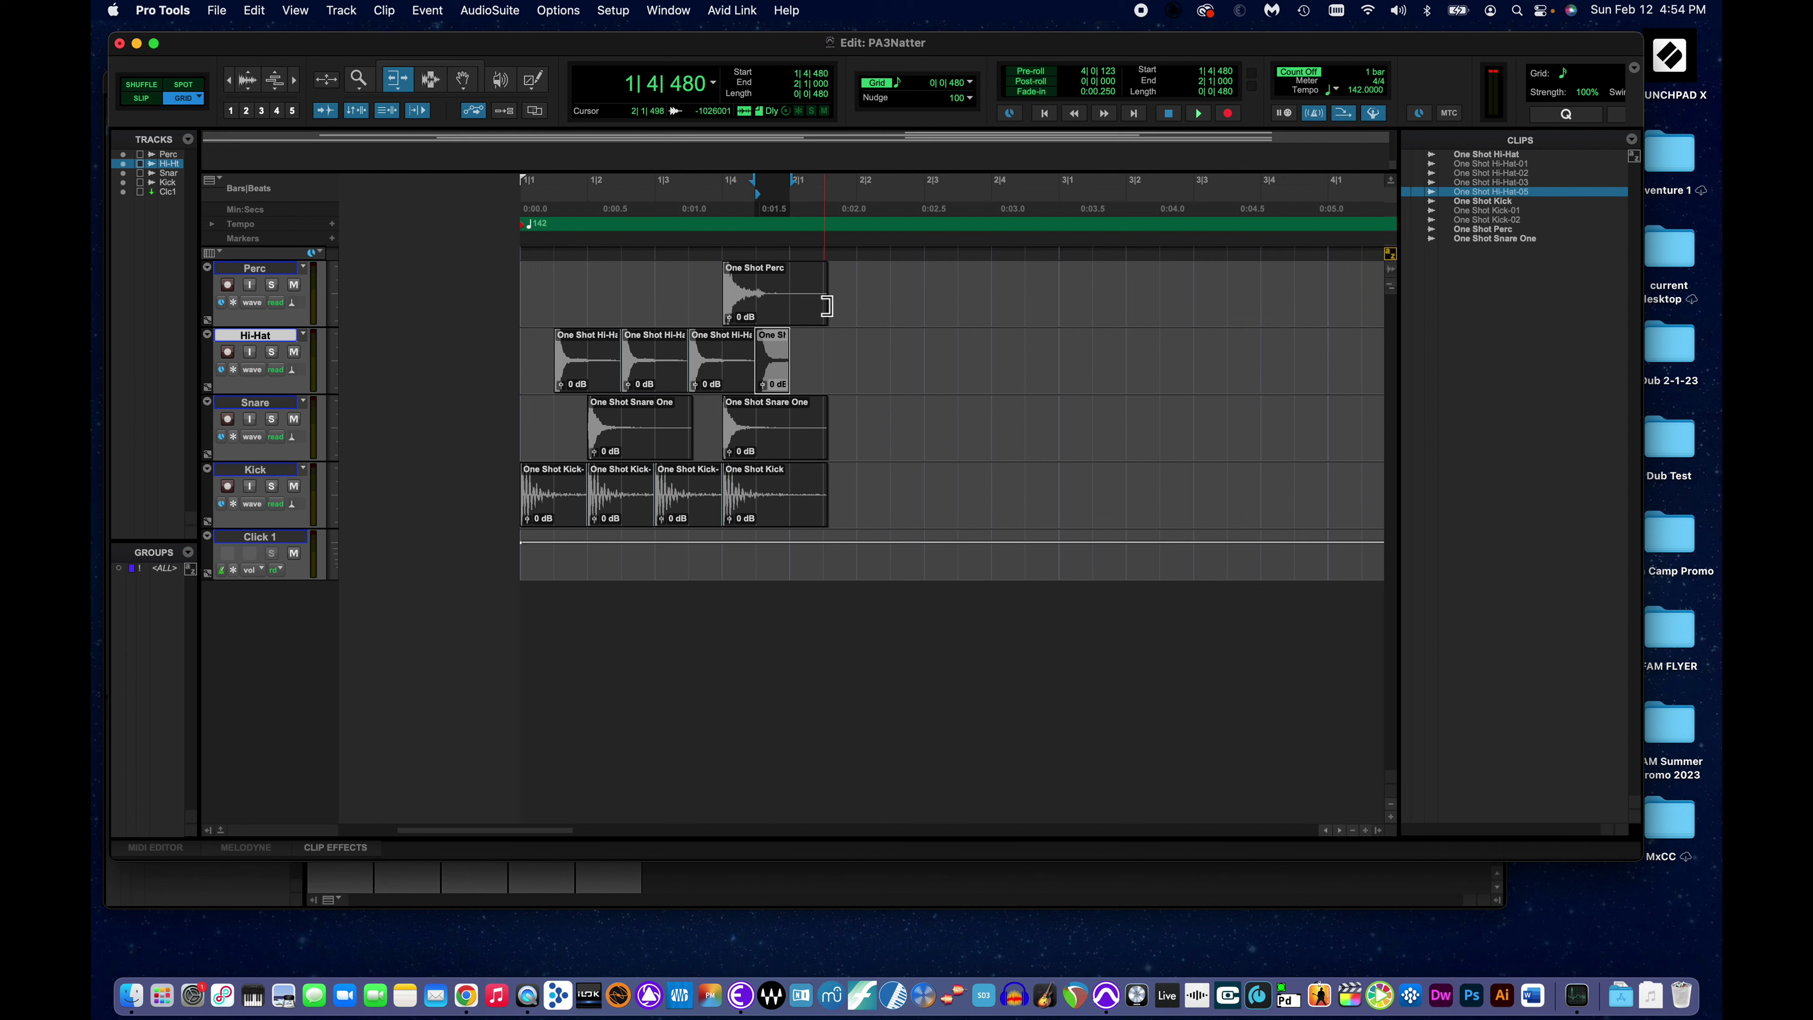
left_click_drag(827, 306, 790, 307)
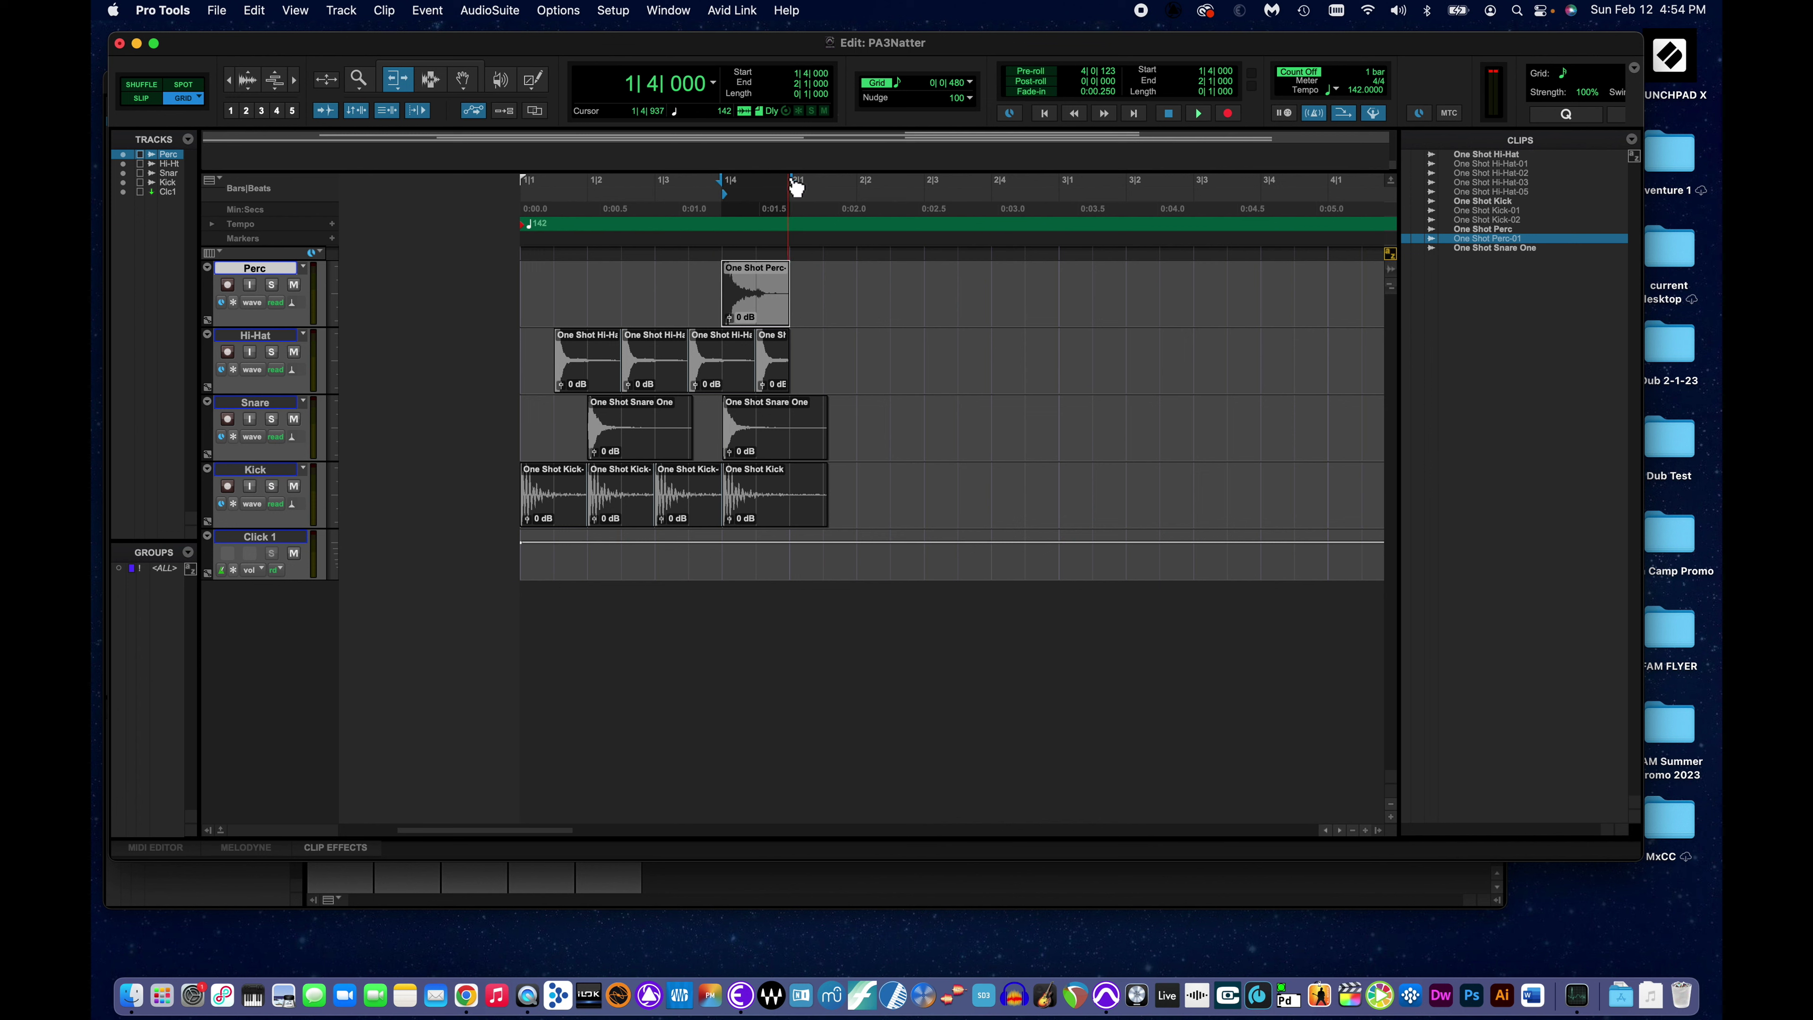
left_click_drag(826, 431, 790, 439)
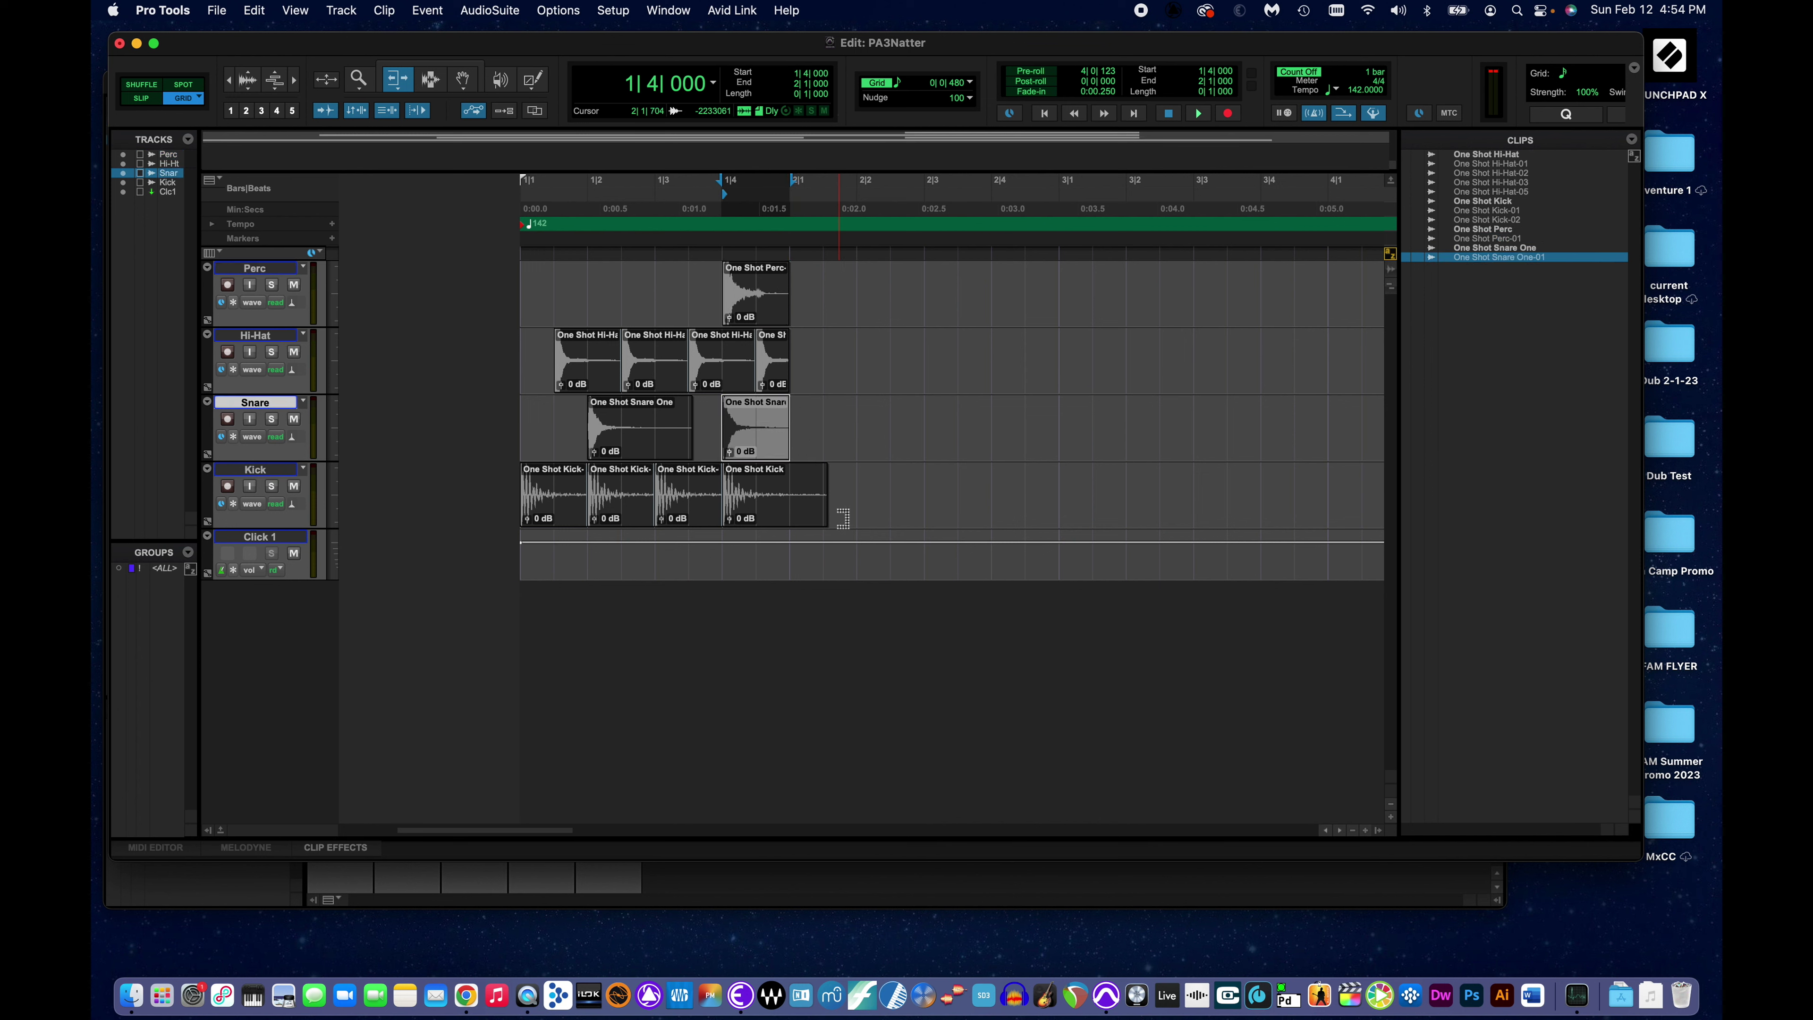
left_click_drag(828, 518, 797, 517)
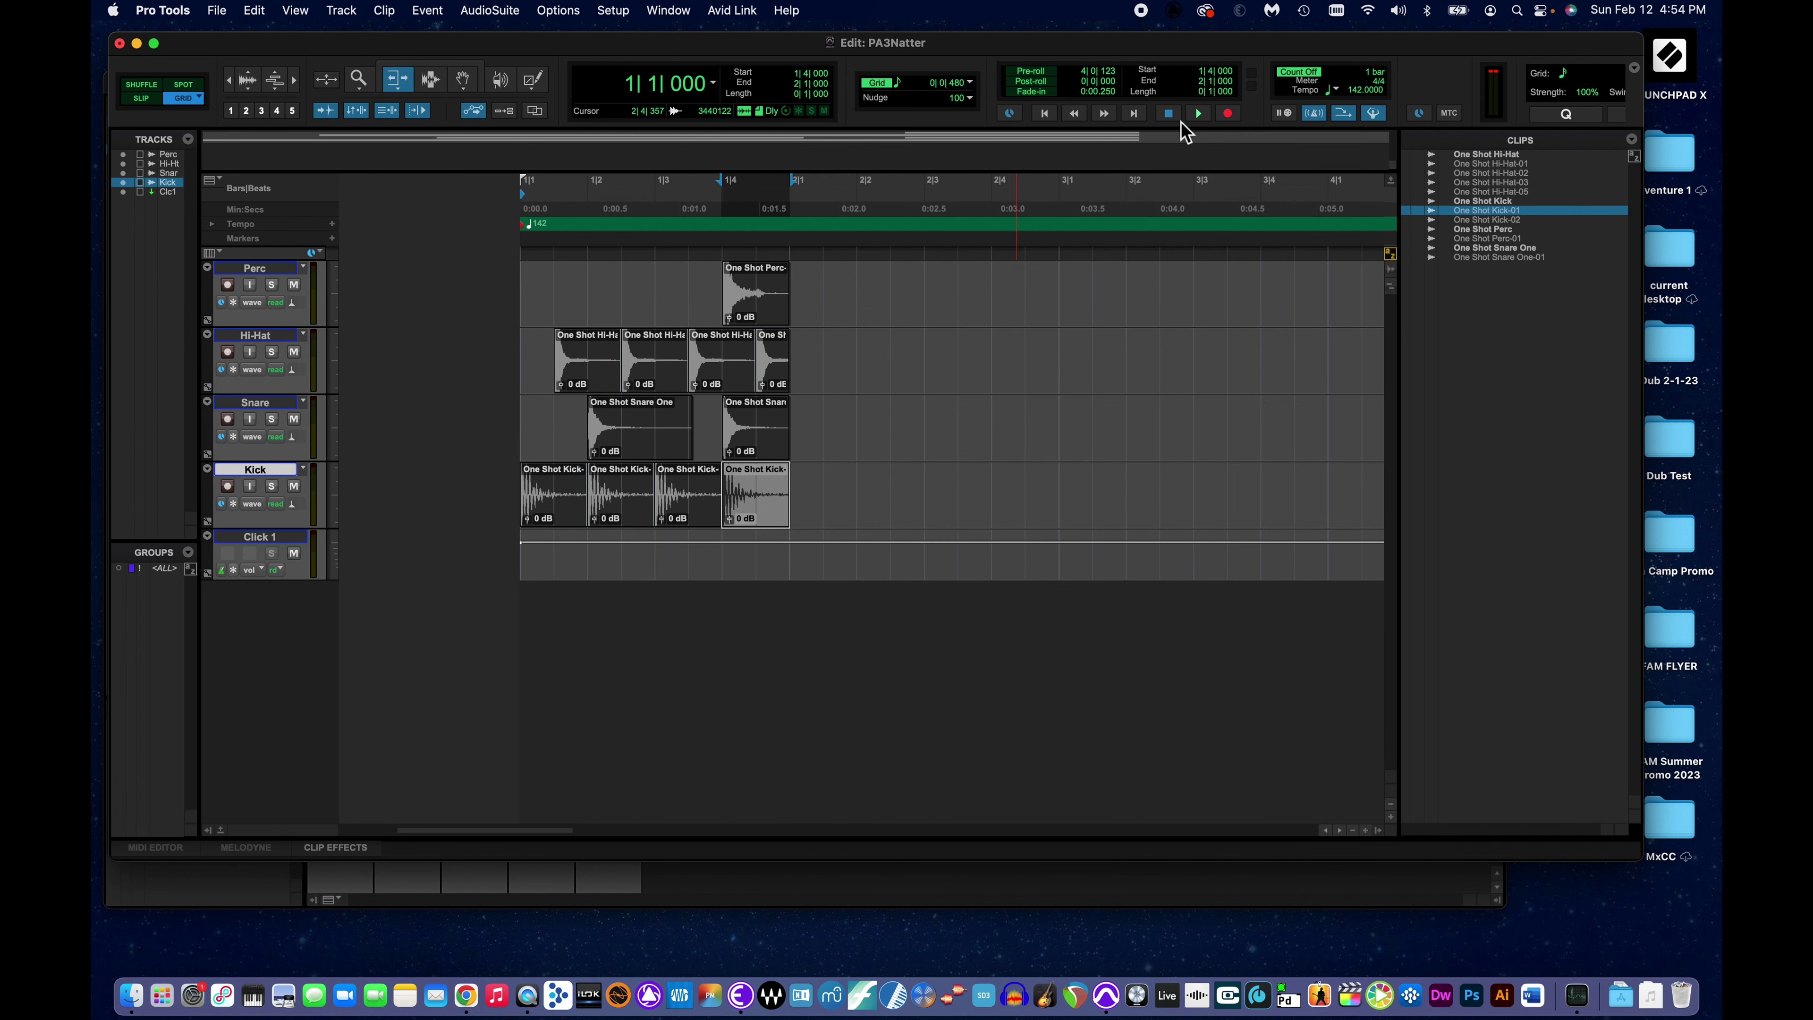
left_click(1199, 113)
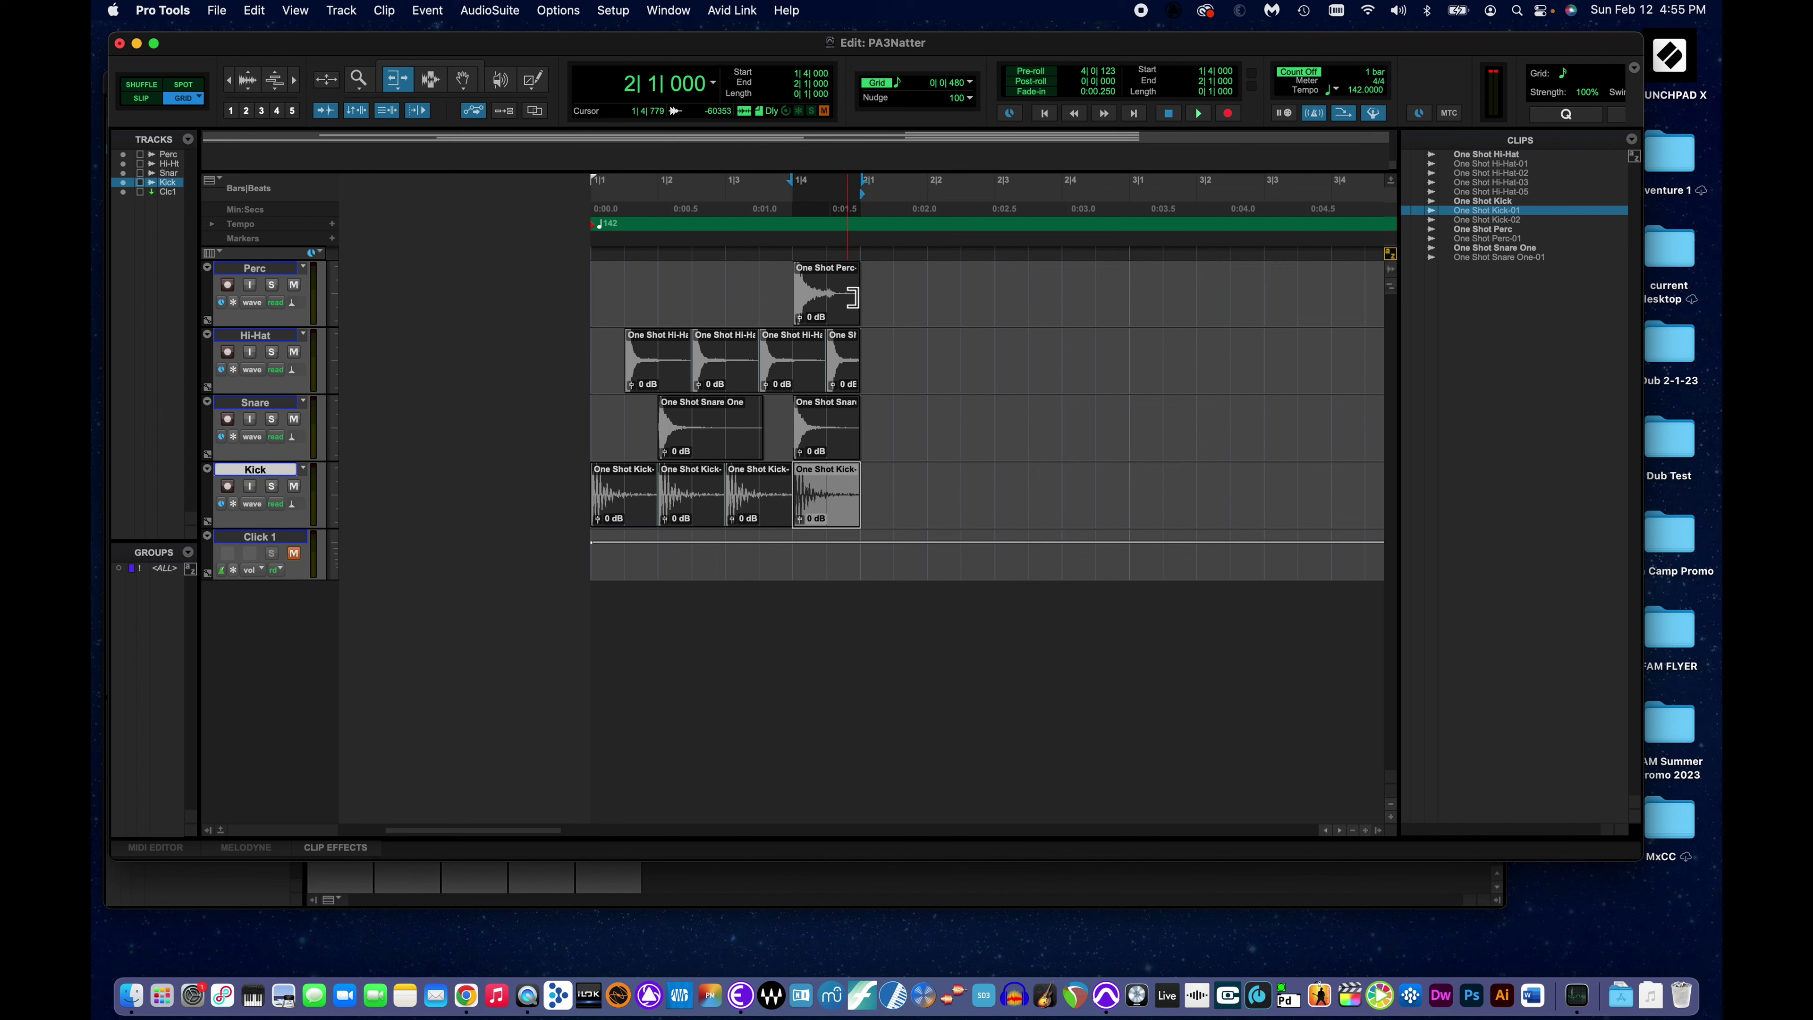
left_click(894, 294)
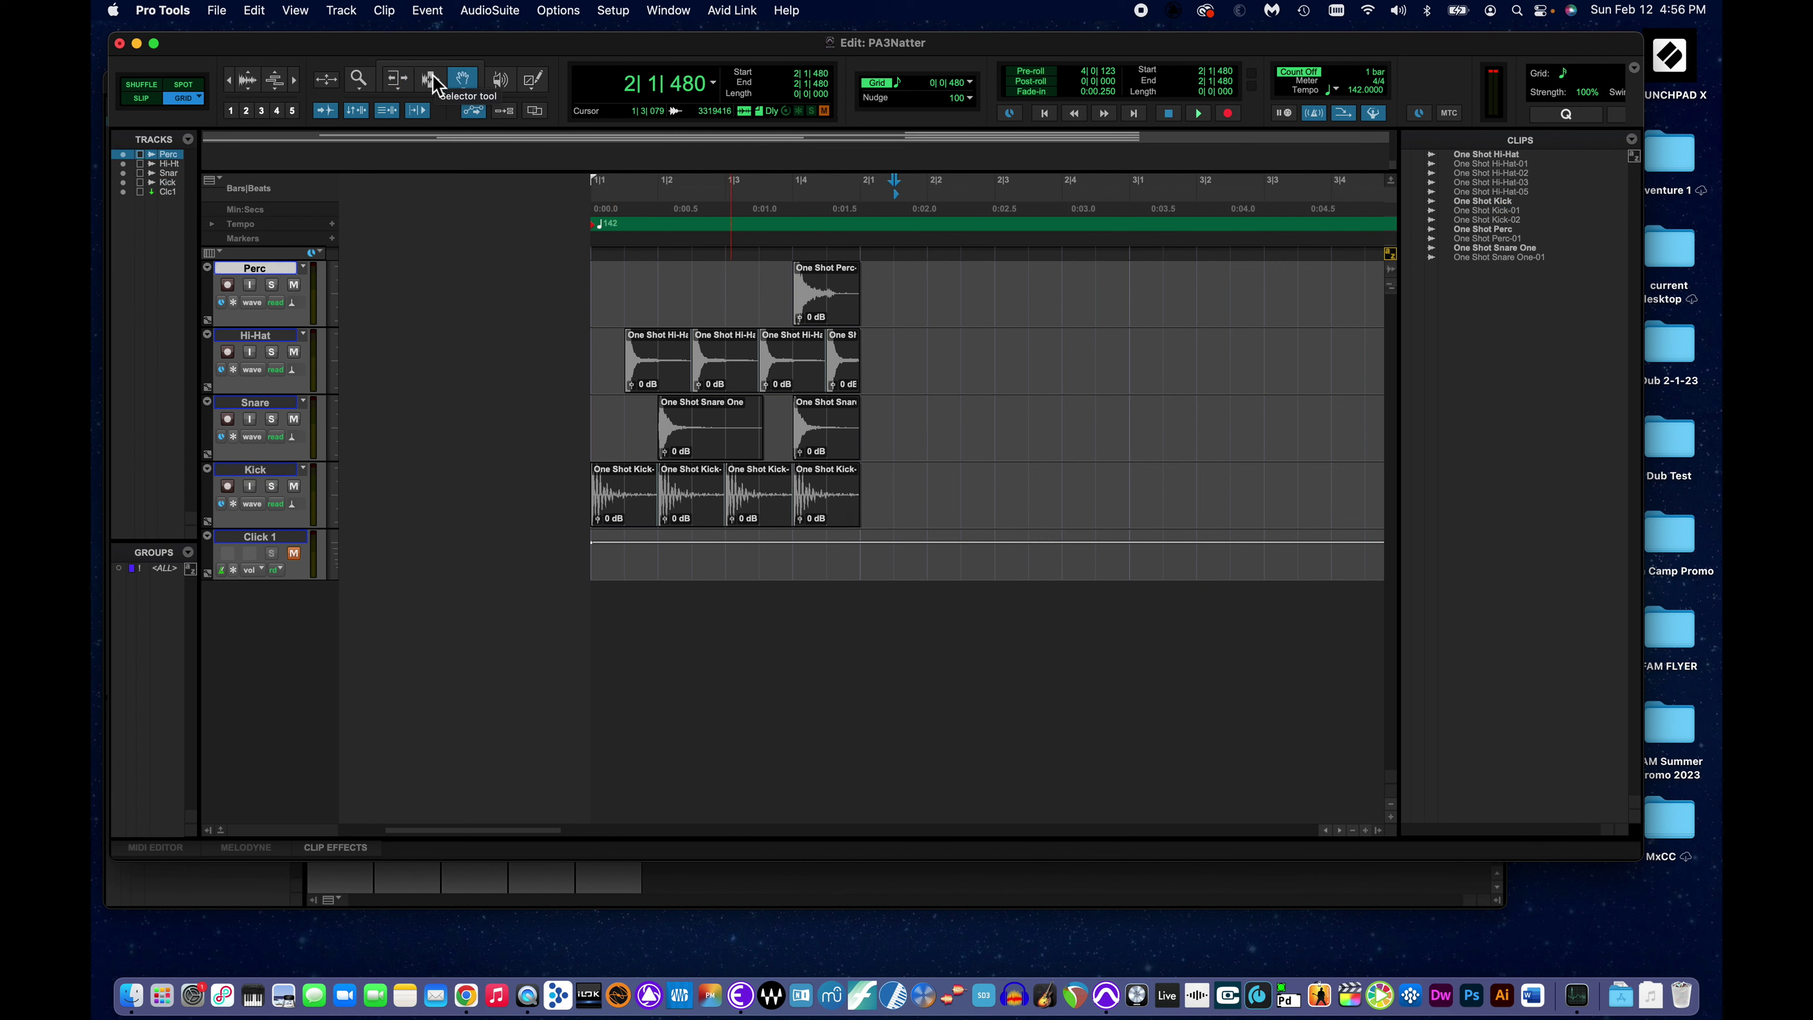
Select bar 1 across all drum tracks and duplicate it into bar 2 with Cmd+D.
left_click(431, 81)
left_click(862, 270)
left_click_drag(866, 278, 586, 475)
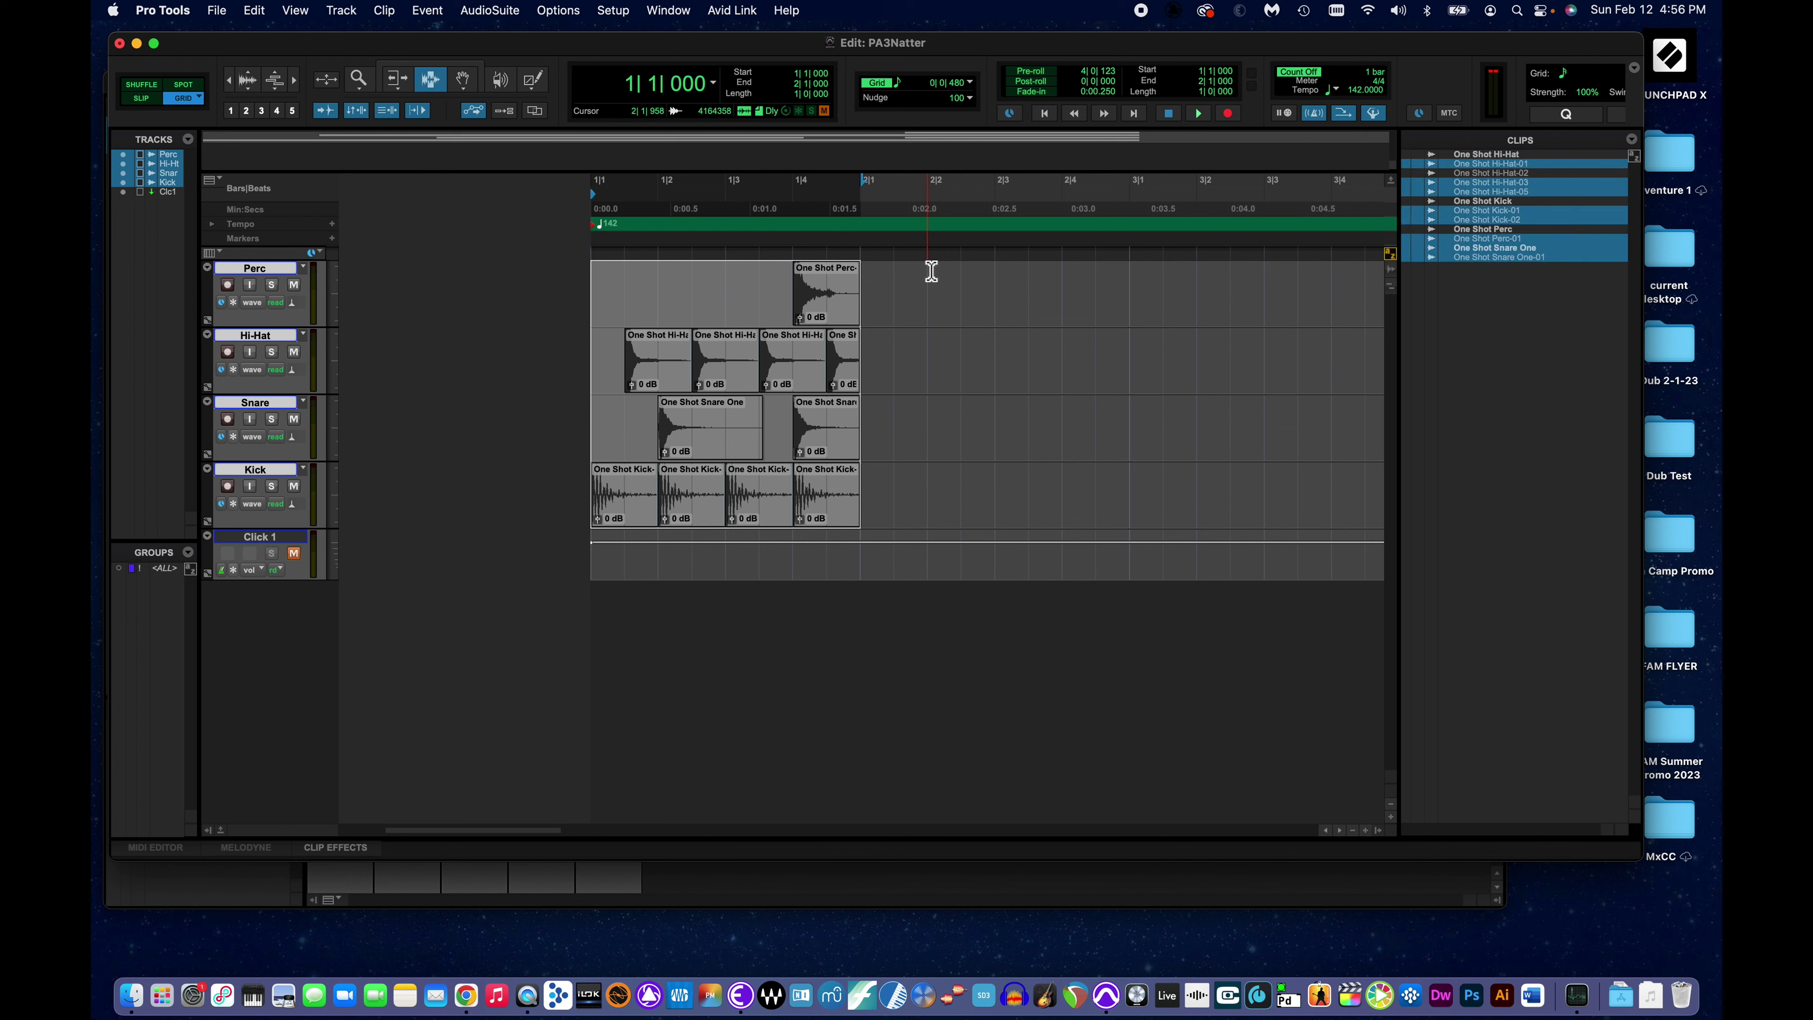
left_click_drag(931, 272, 1071, 386)
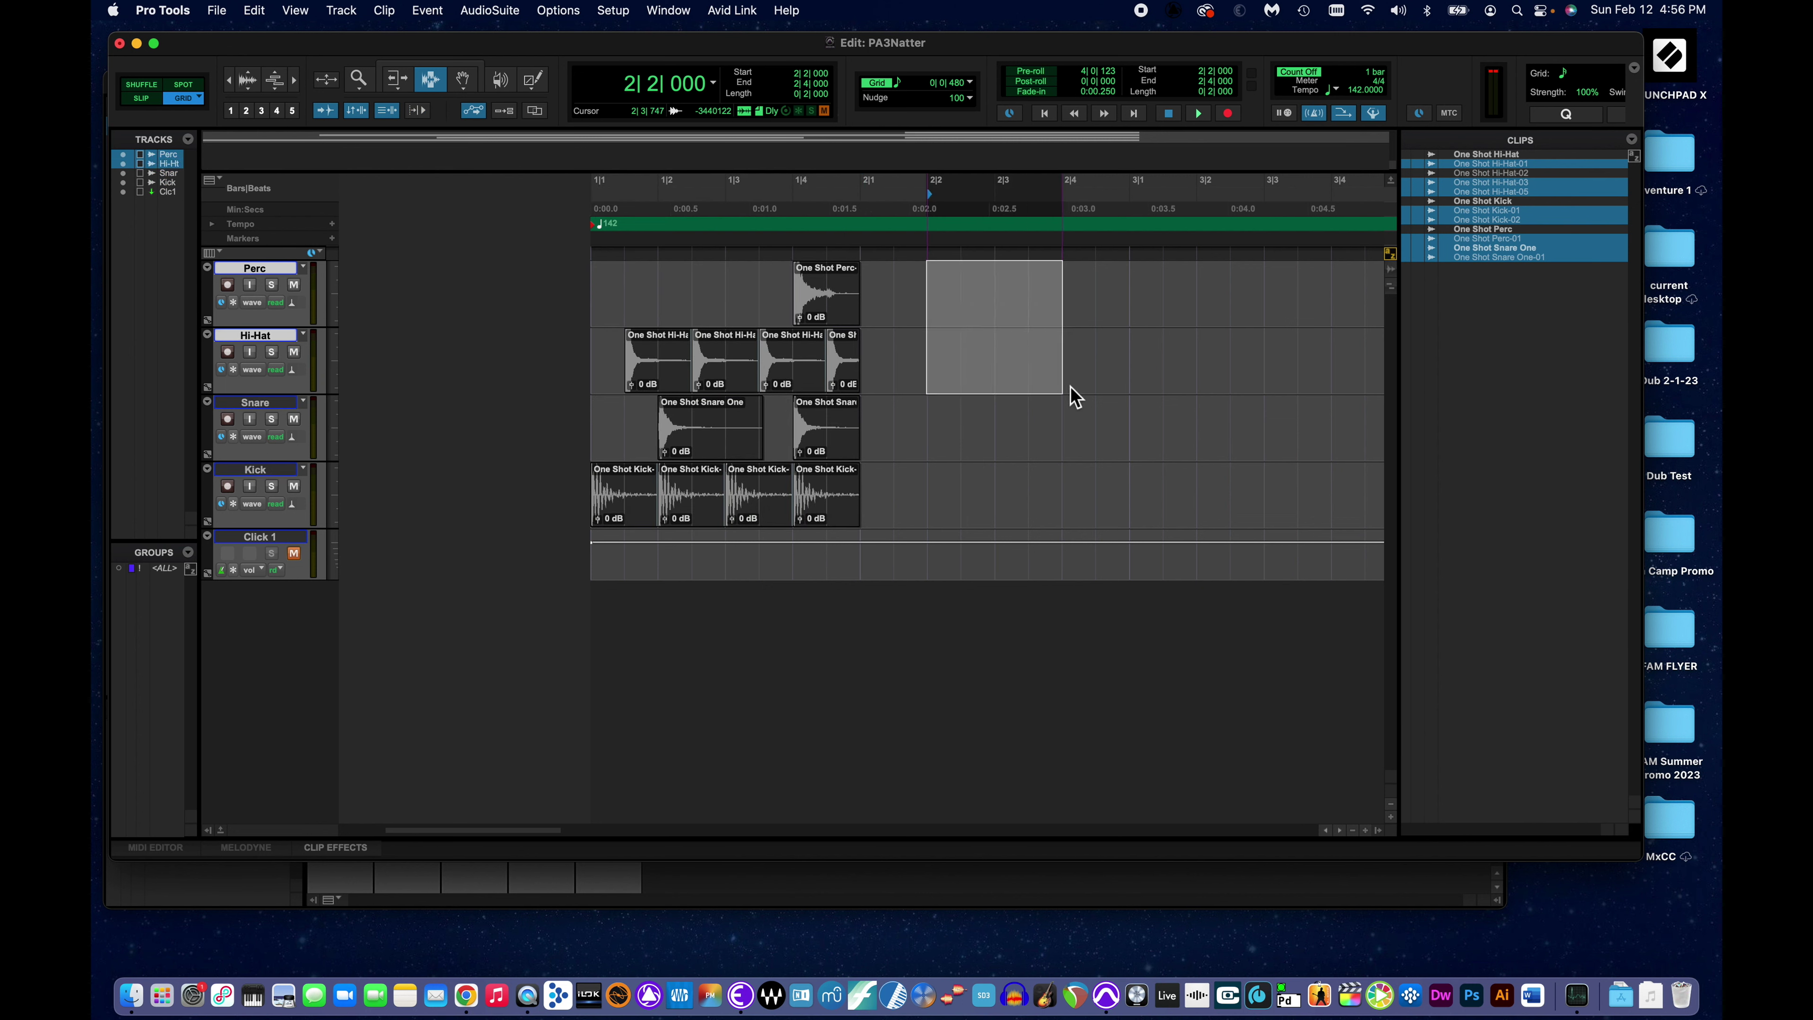
left_click(852, 259)
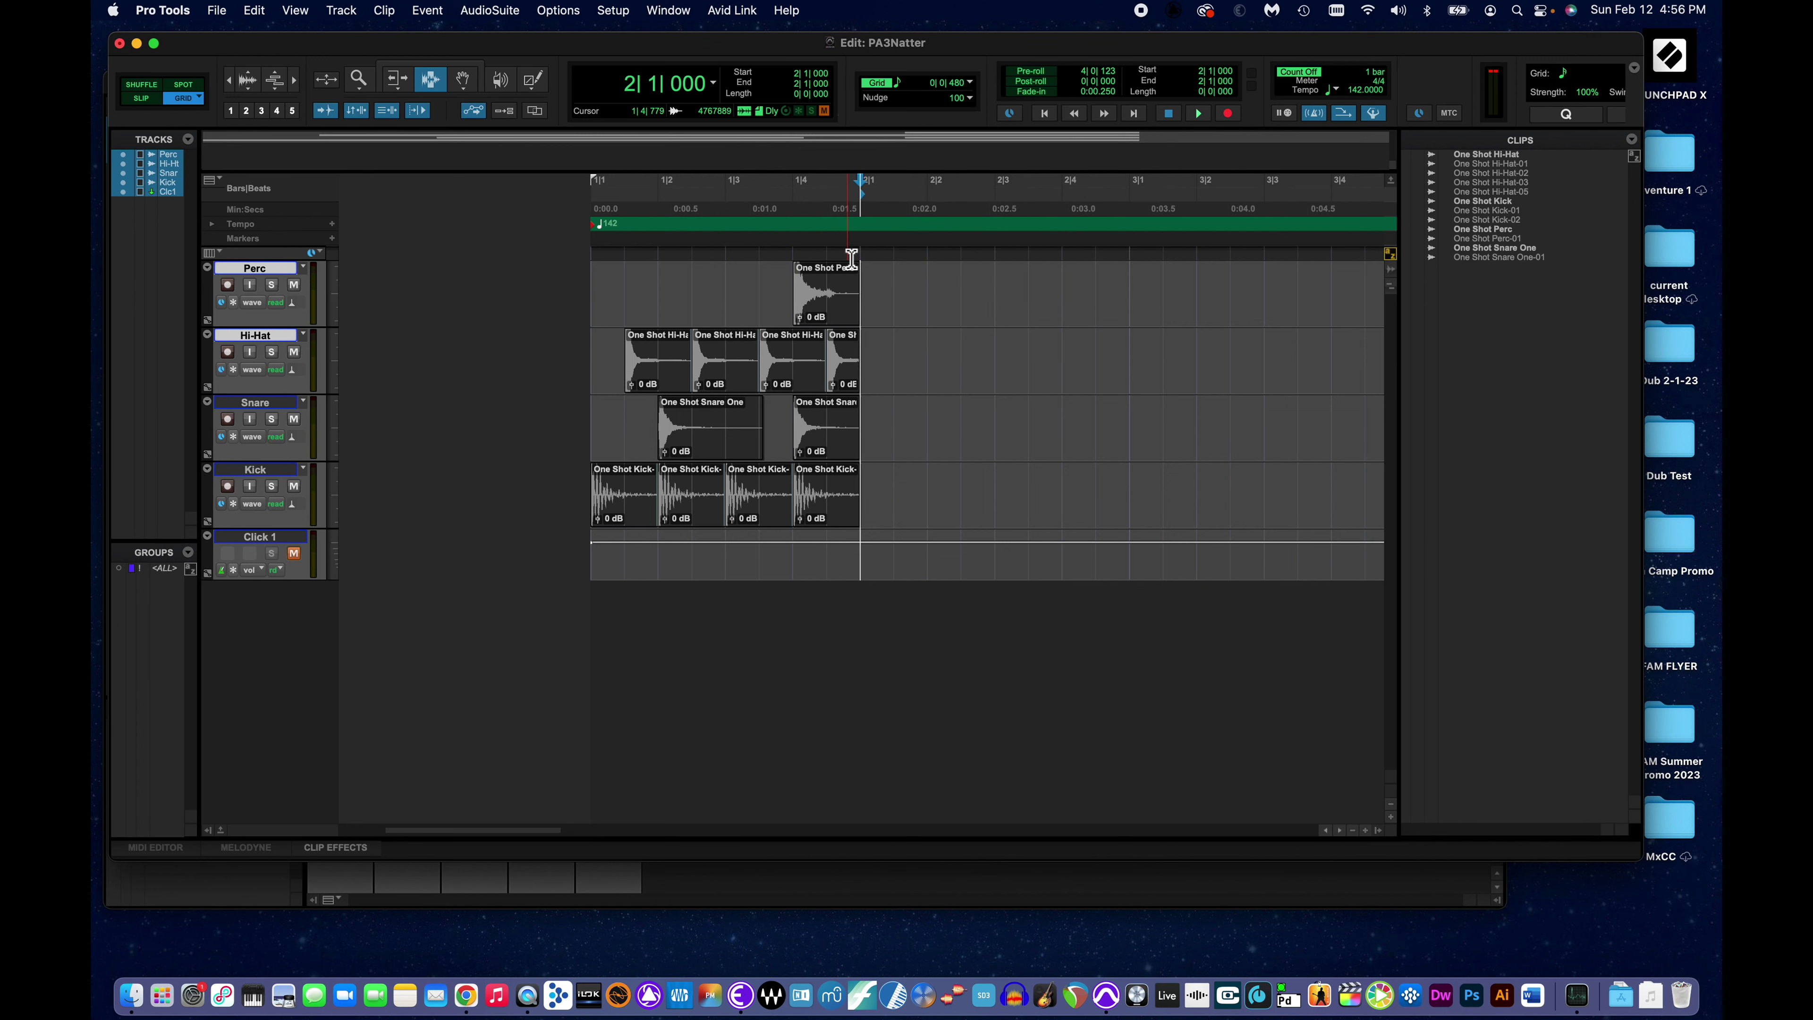
left_click(828, 258)
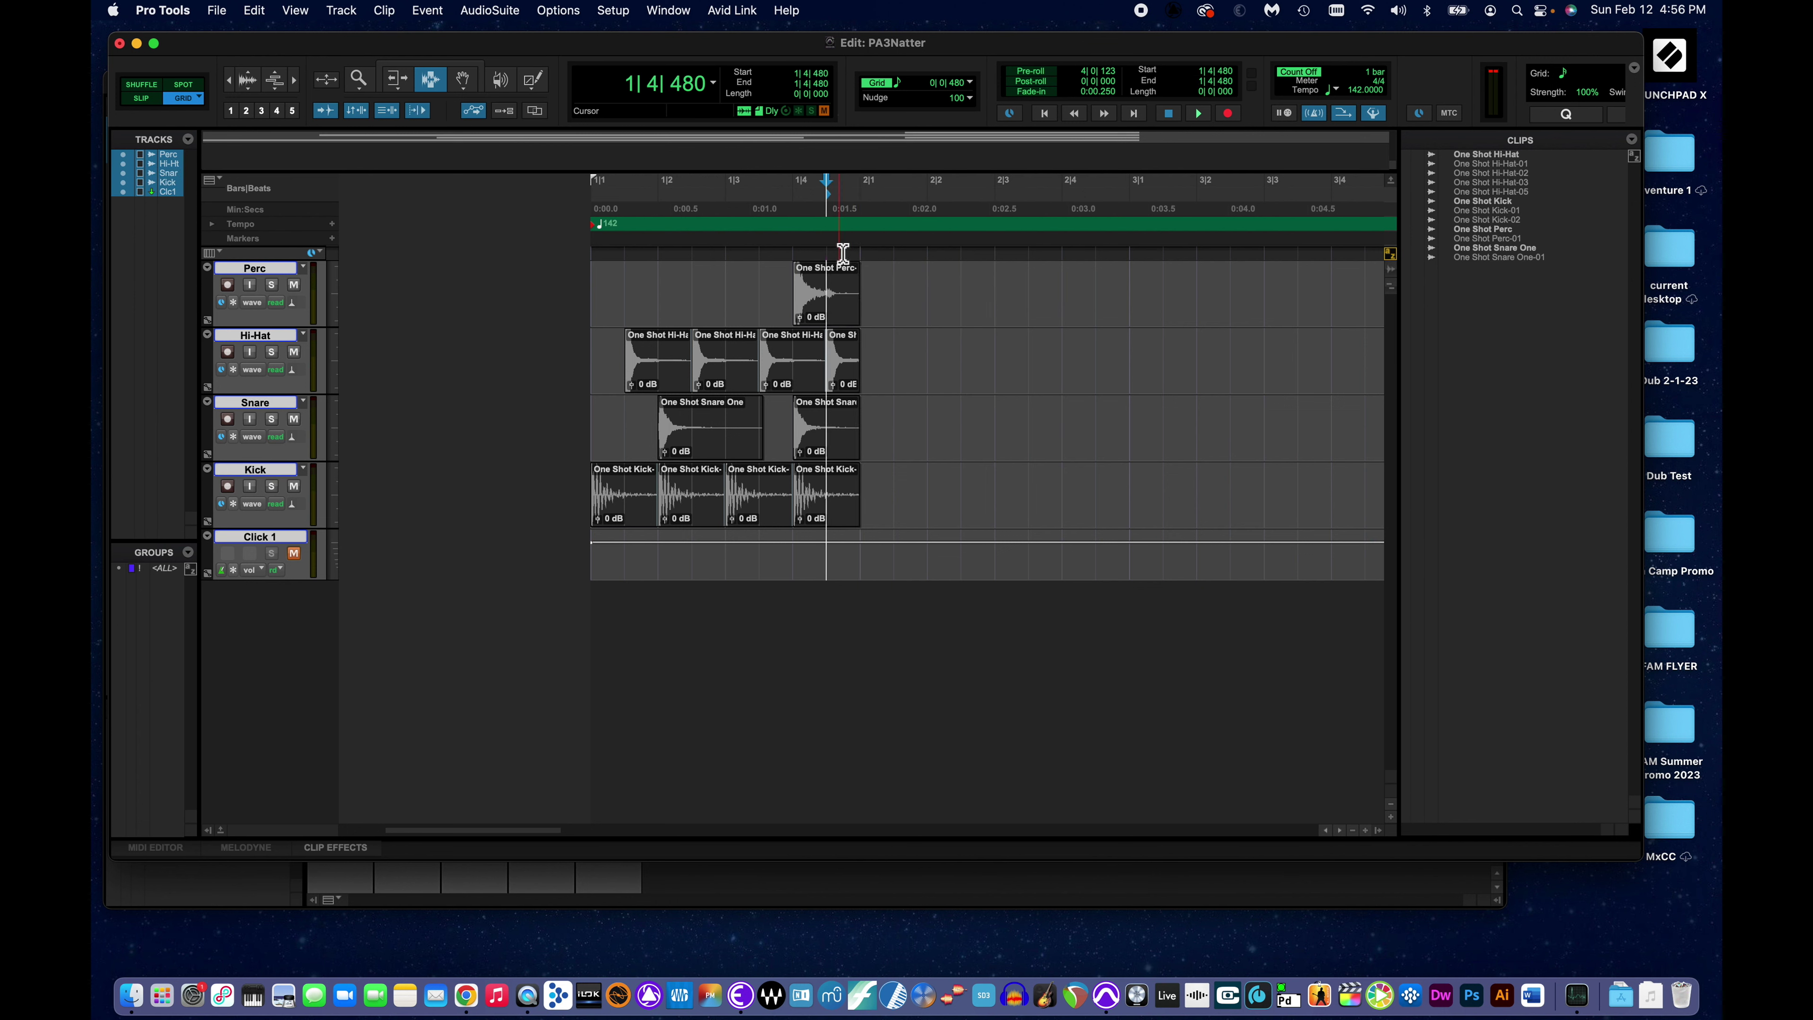
left_click_drag(856, 256, 598, 337)
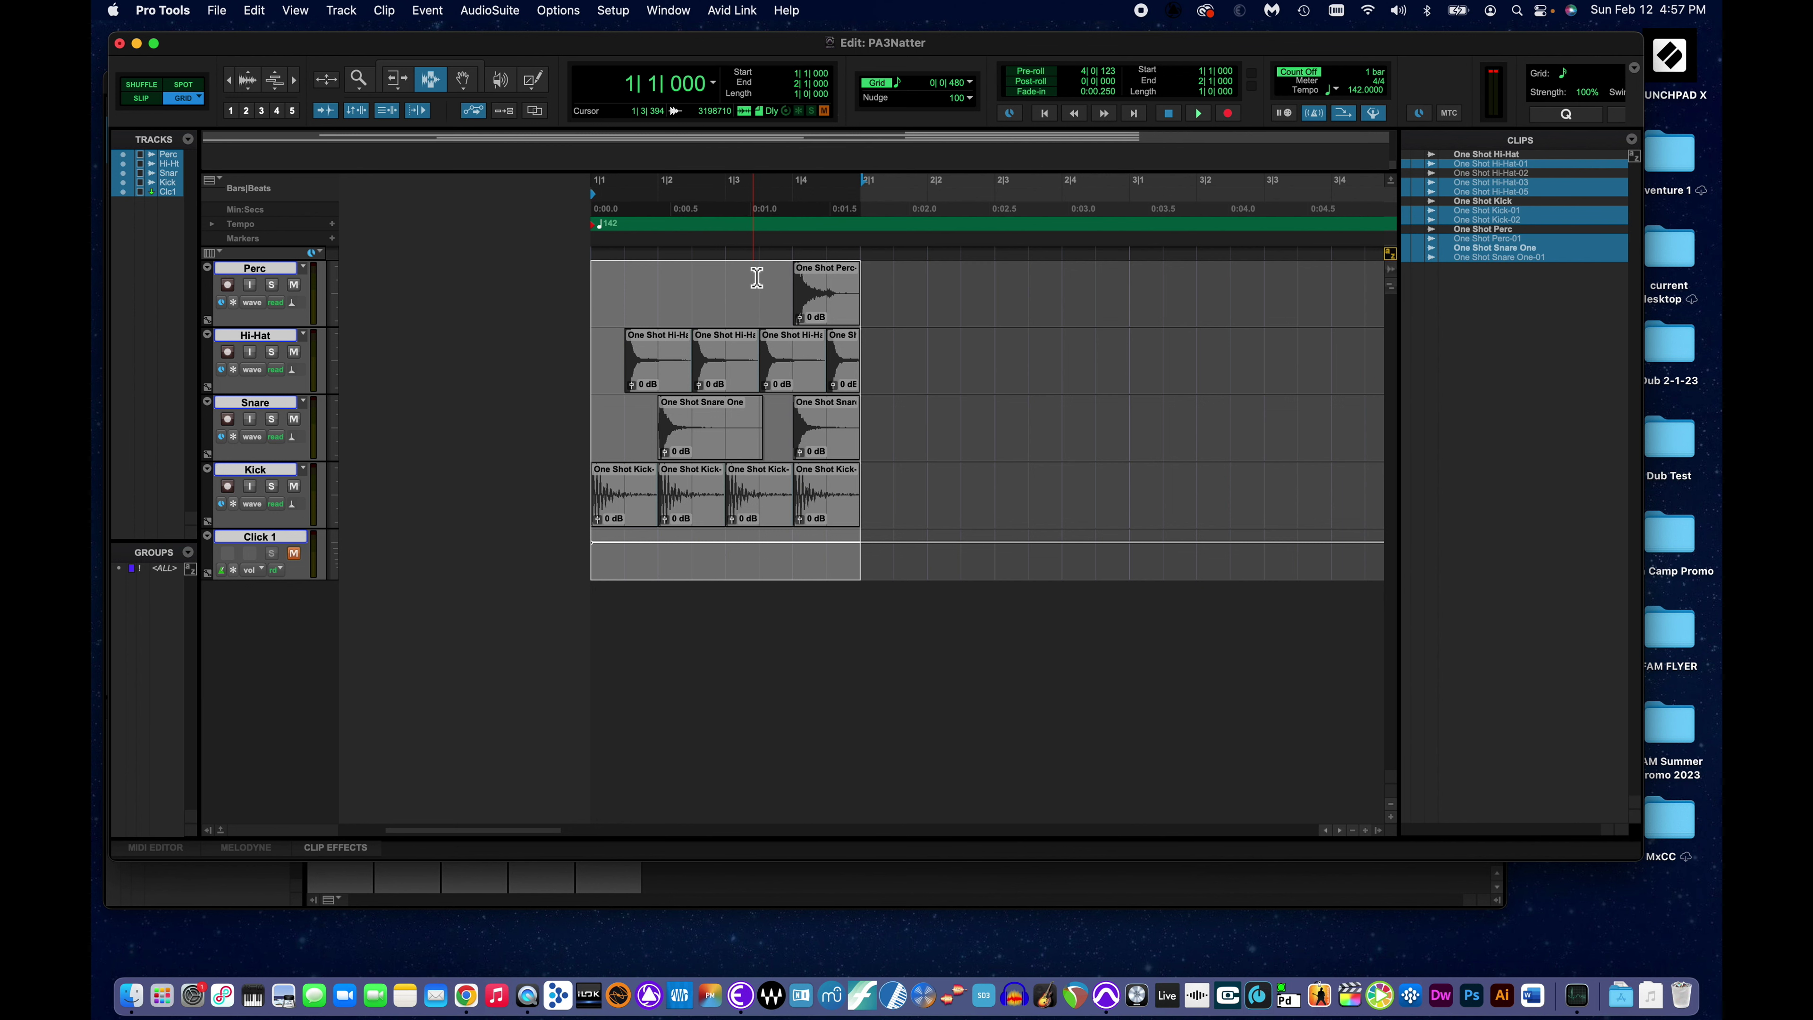
key("super+d")
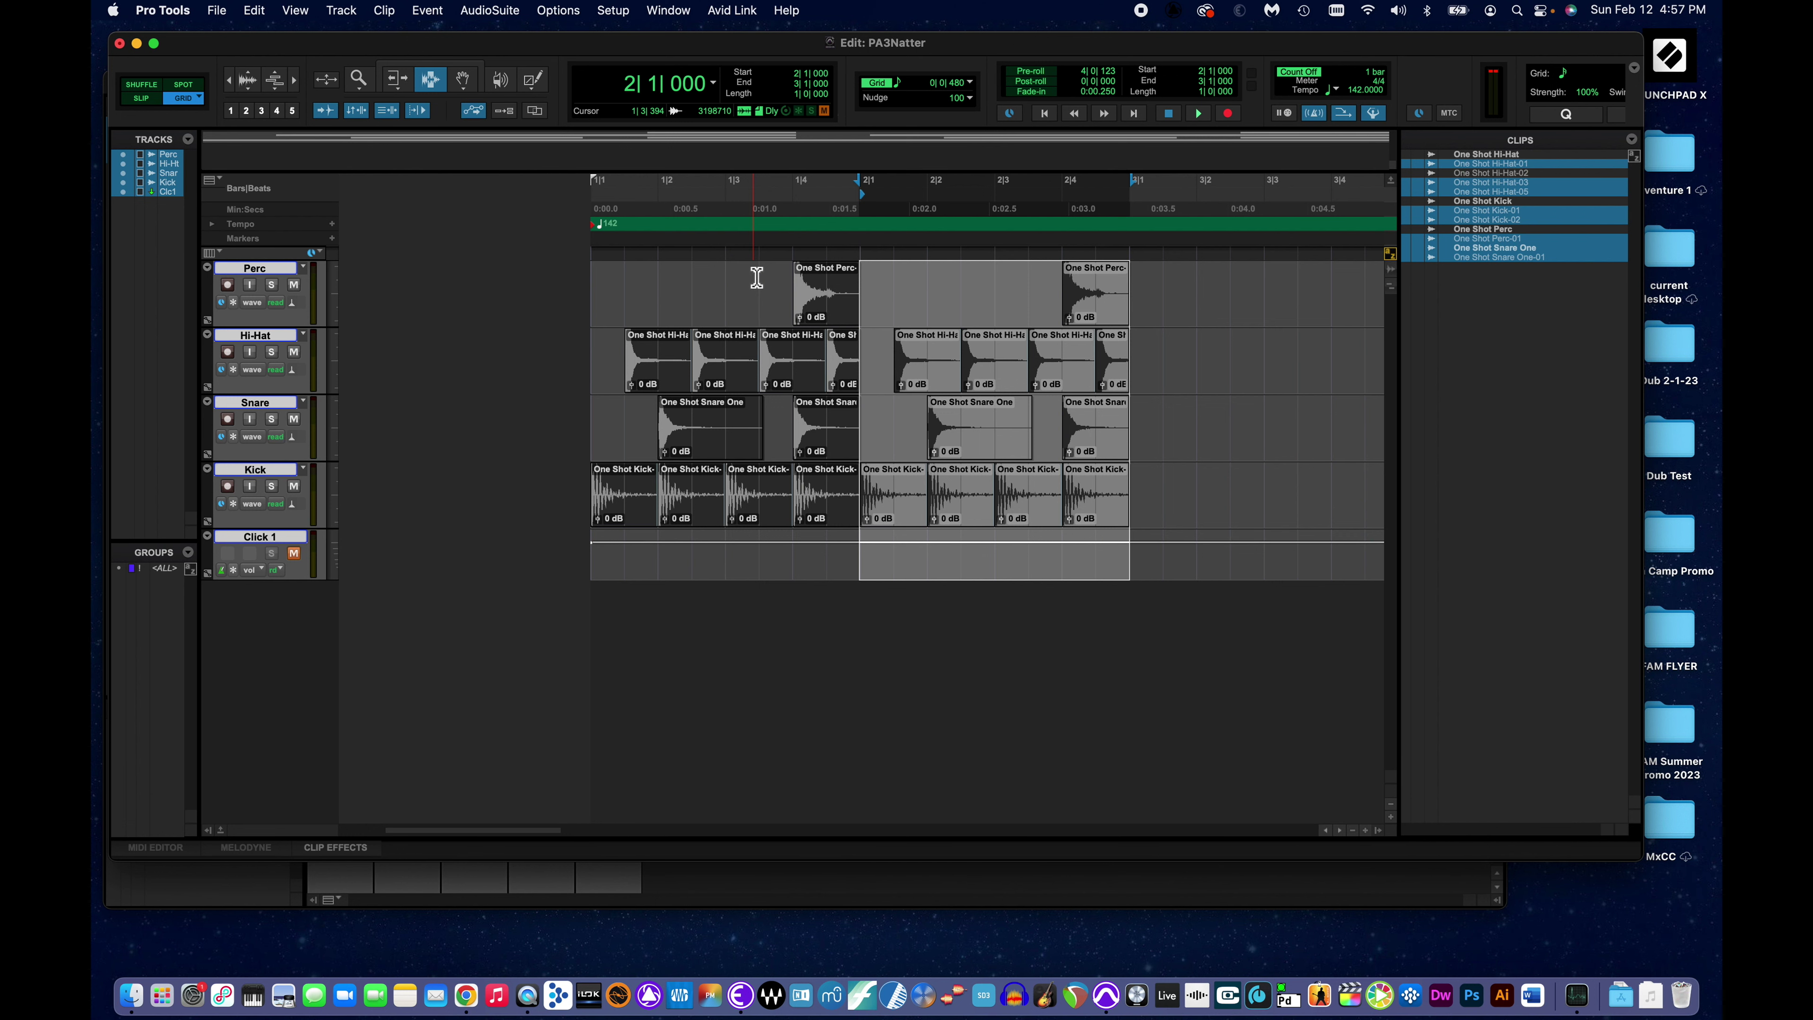
Duplicate the pattern into bars 3 and 4 and zoom out to the whole loop.
key("super+d")
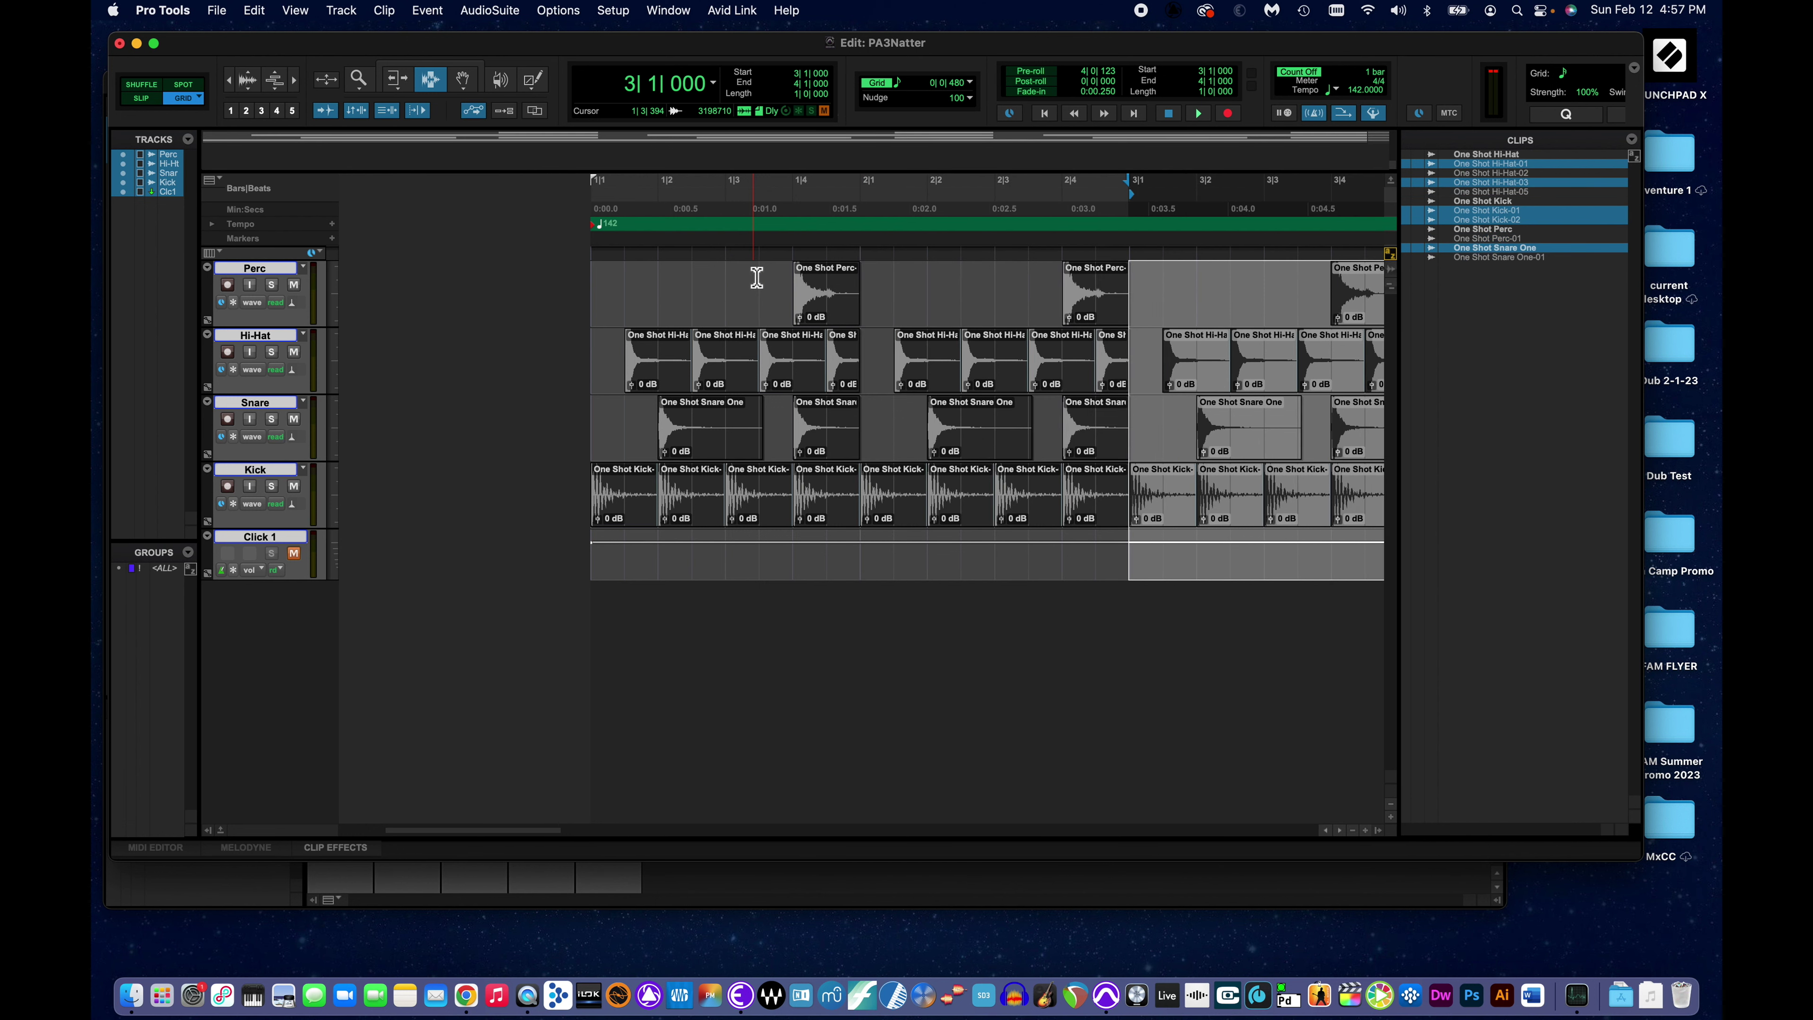
key("super+d")
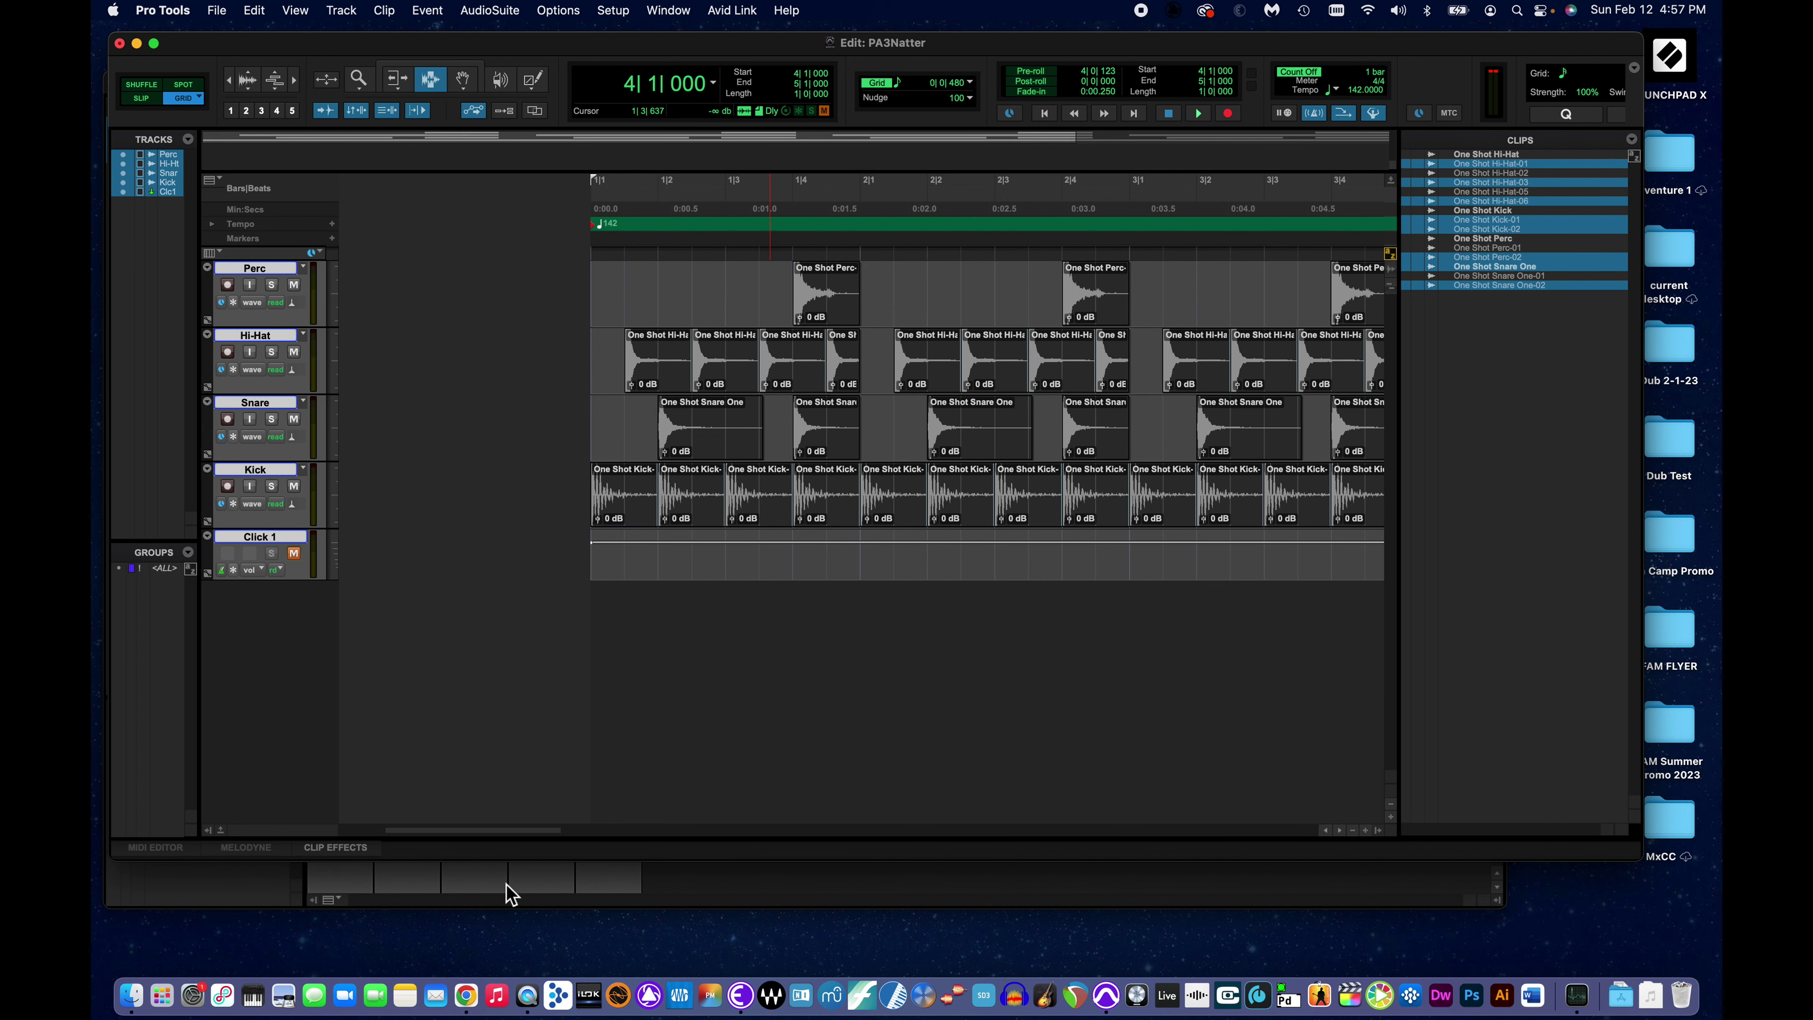
left_click_drag(504, 833, 547, 833)
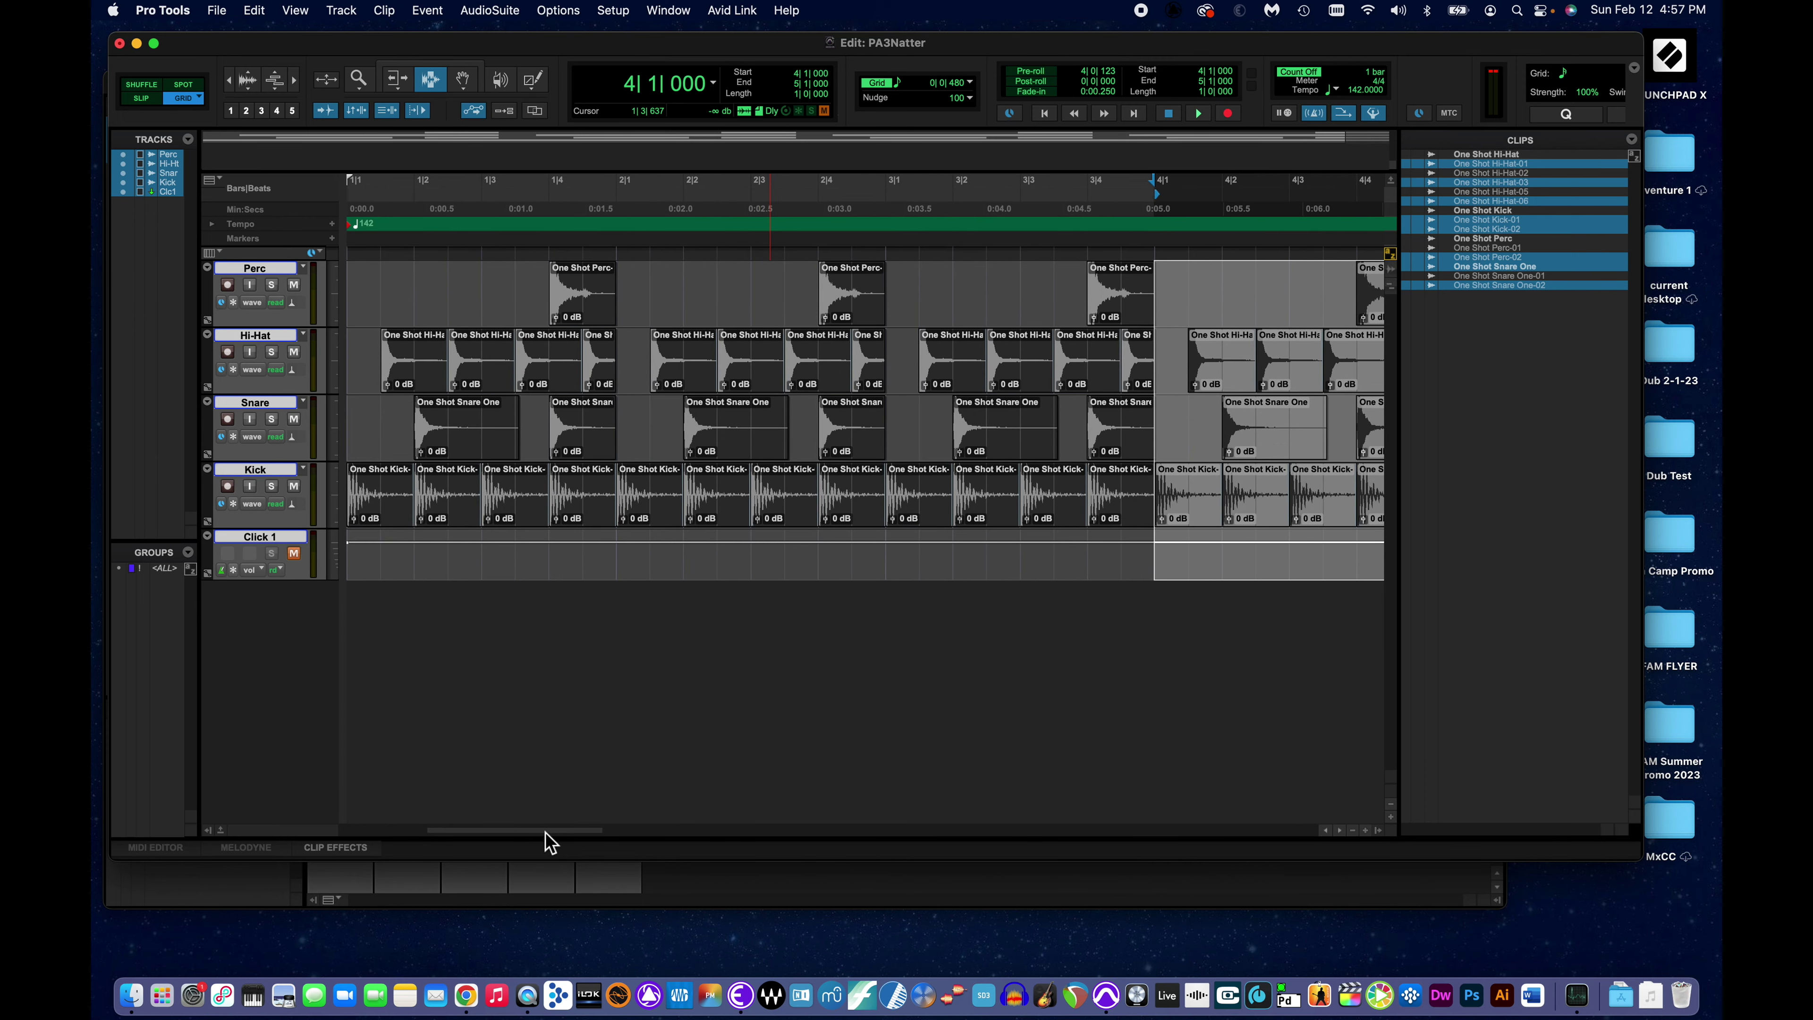
left_click(230, 81)
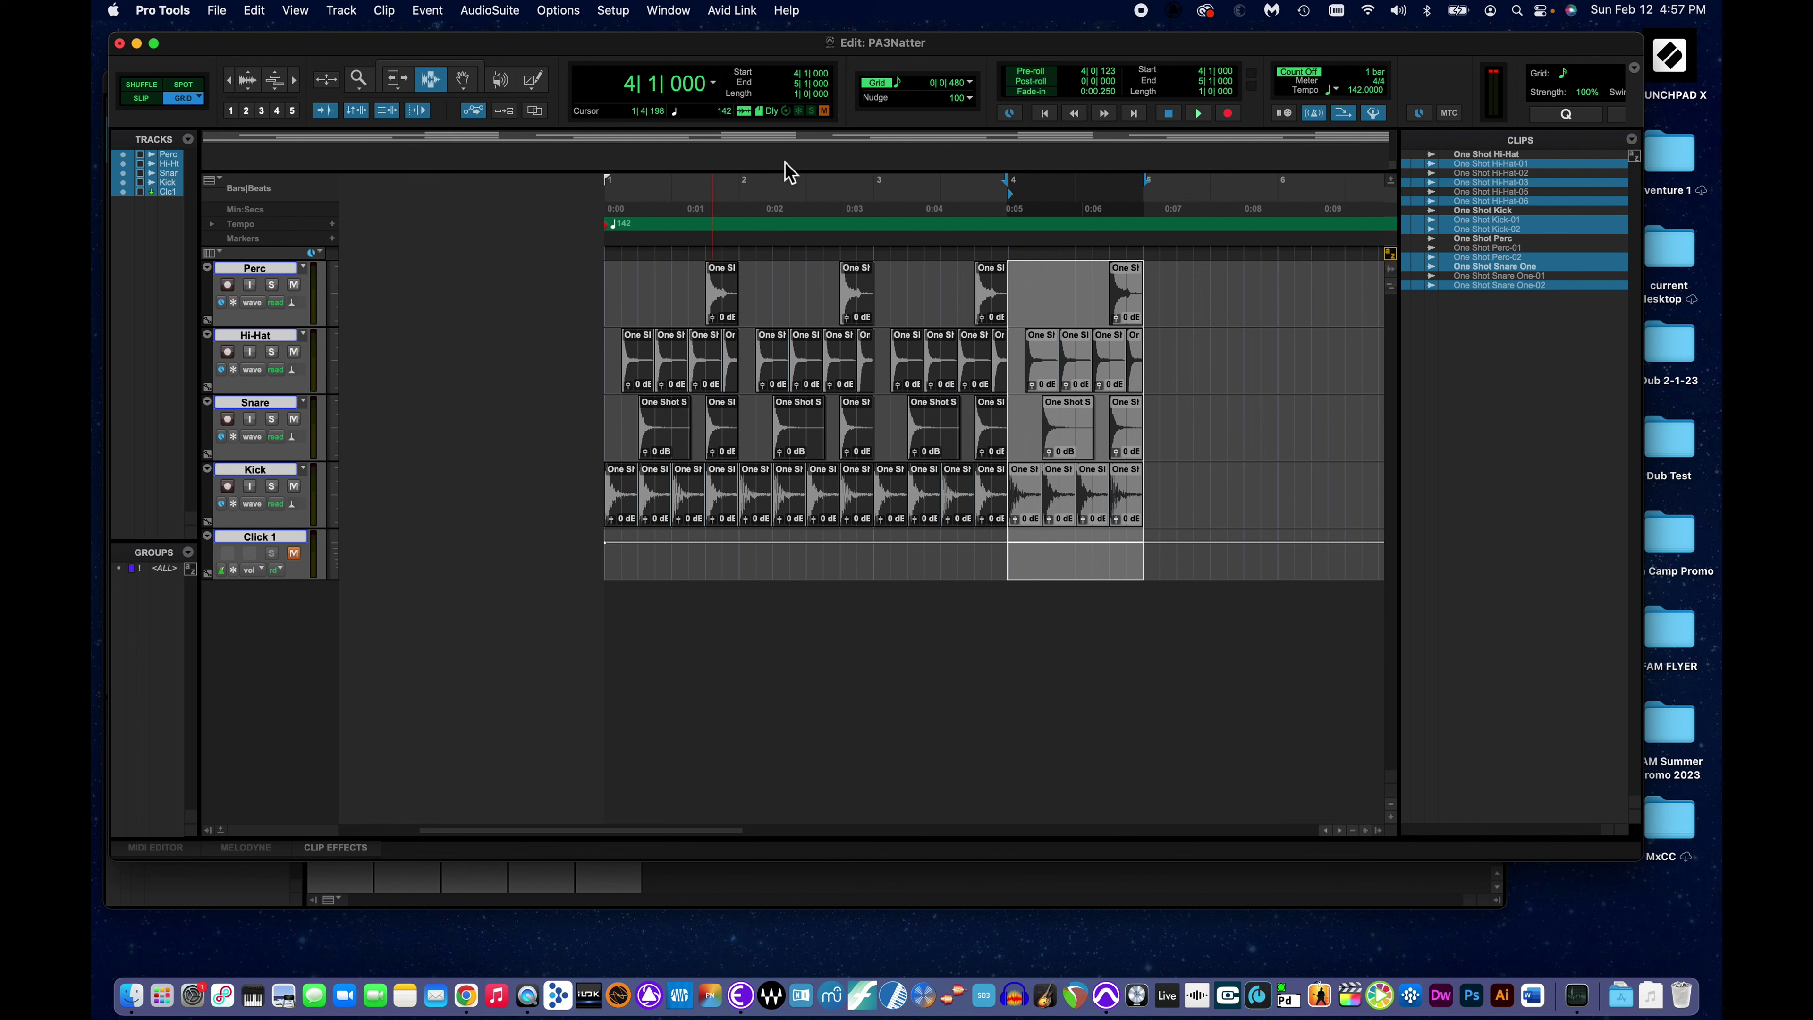
Play the loop from the session start, then save the session.
left_click(1045, 113)
left_click(1197, 114)
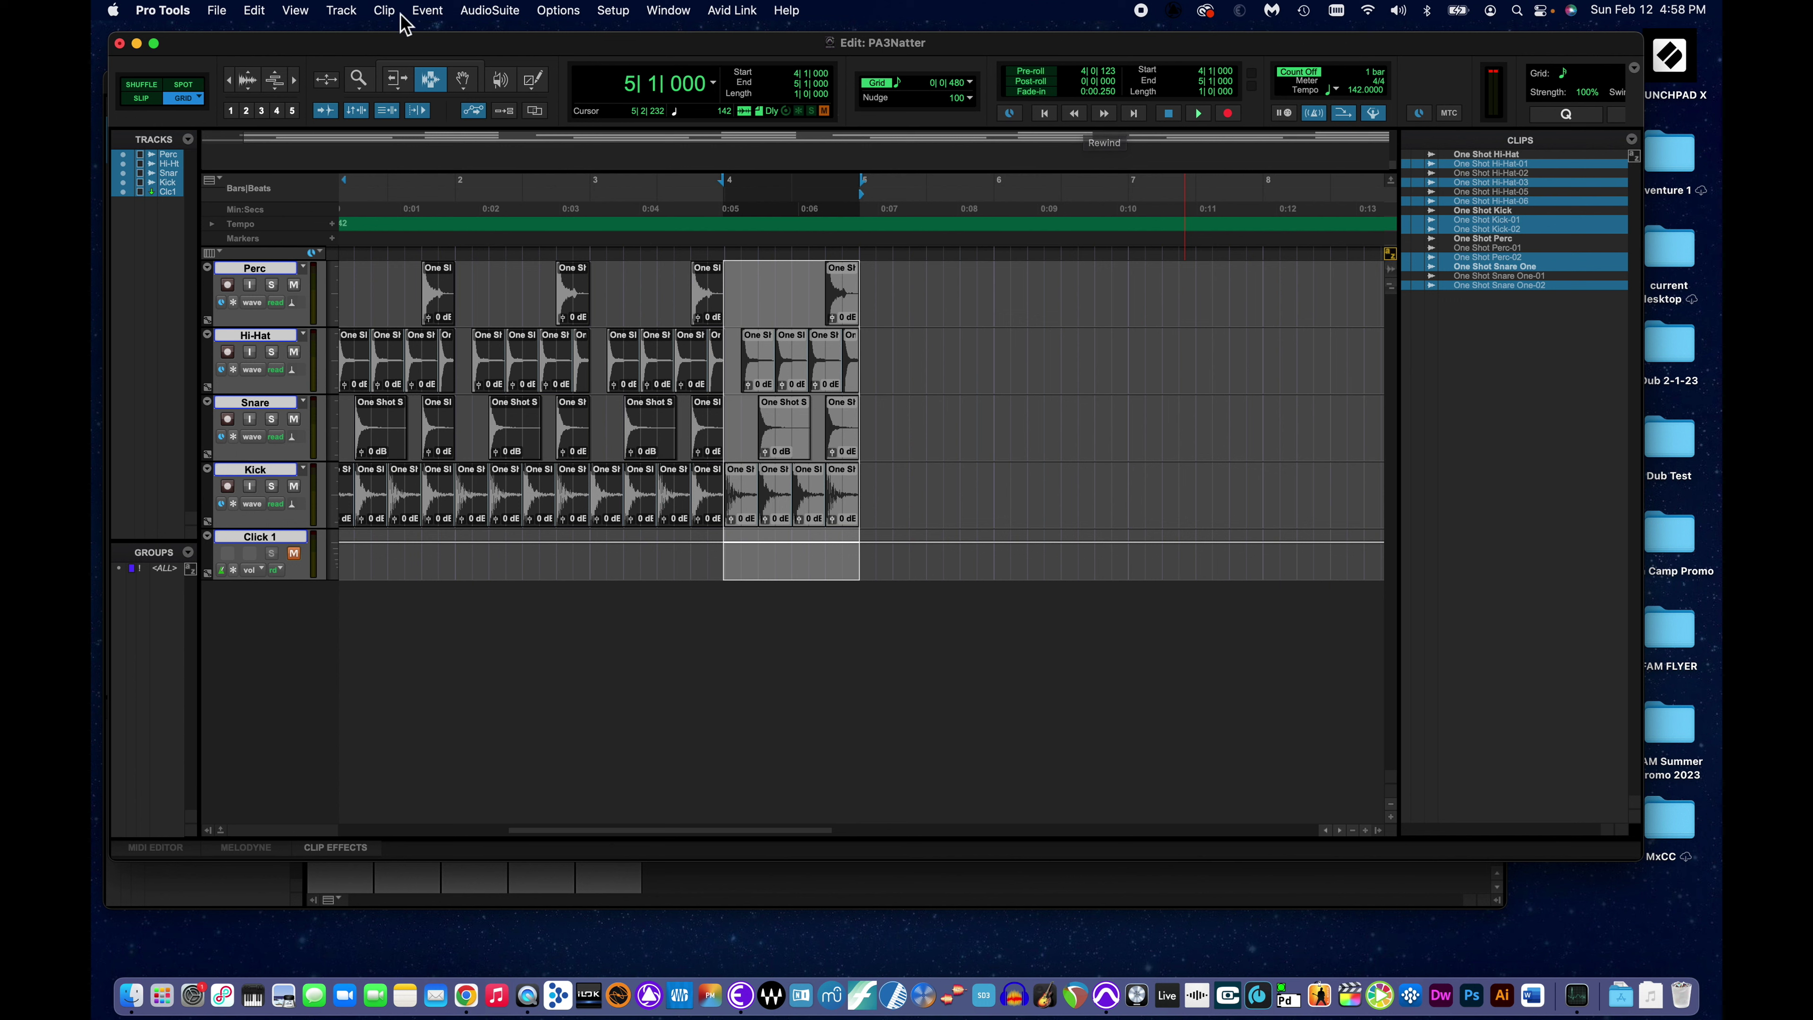
left_click(219, 10)
left_click(233, 161)
Select bar 1 to bar 5 on the Perc track: Start 1|1|000, Length 4|0|000.
left_click(860, 284)
scroll(859, 284, "left", 3)
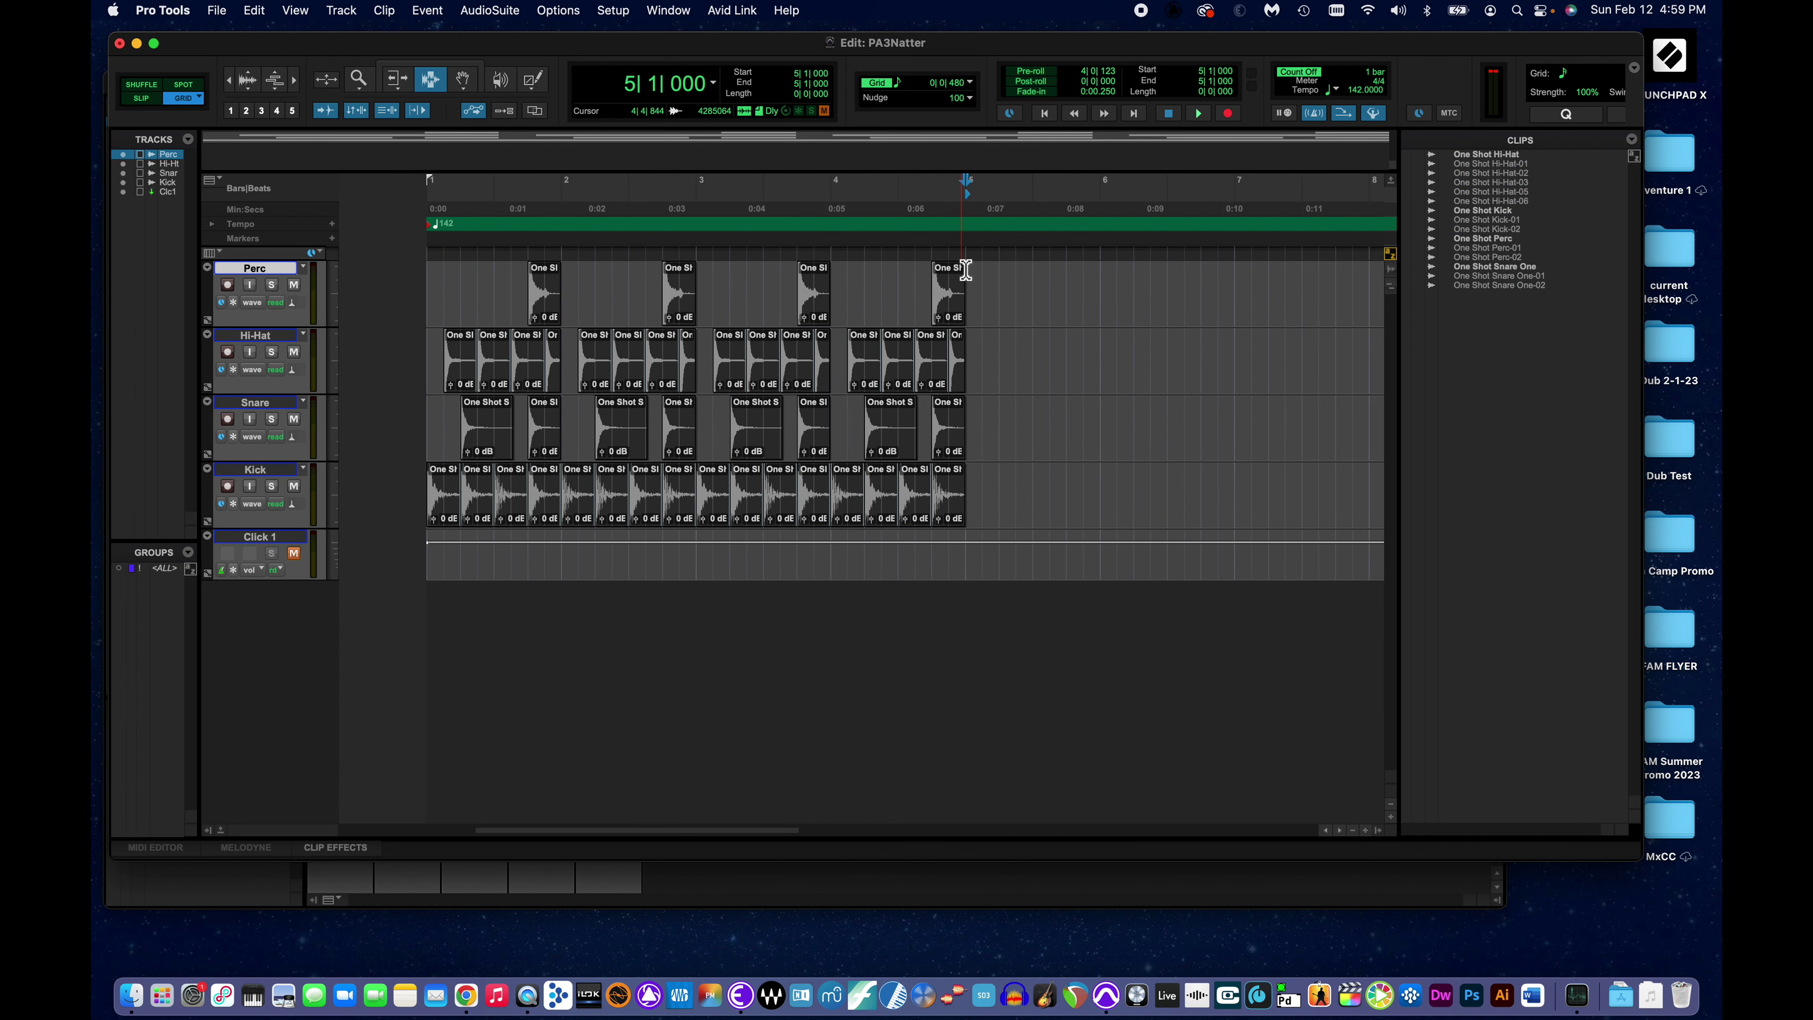
left_click_drag(966, 270, 425, 311)
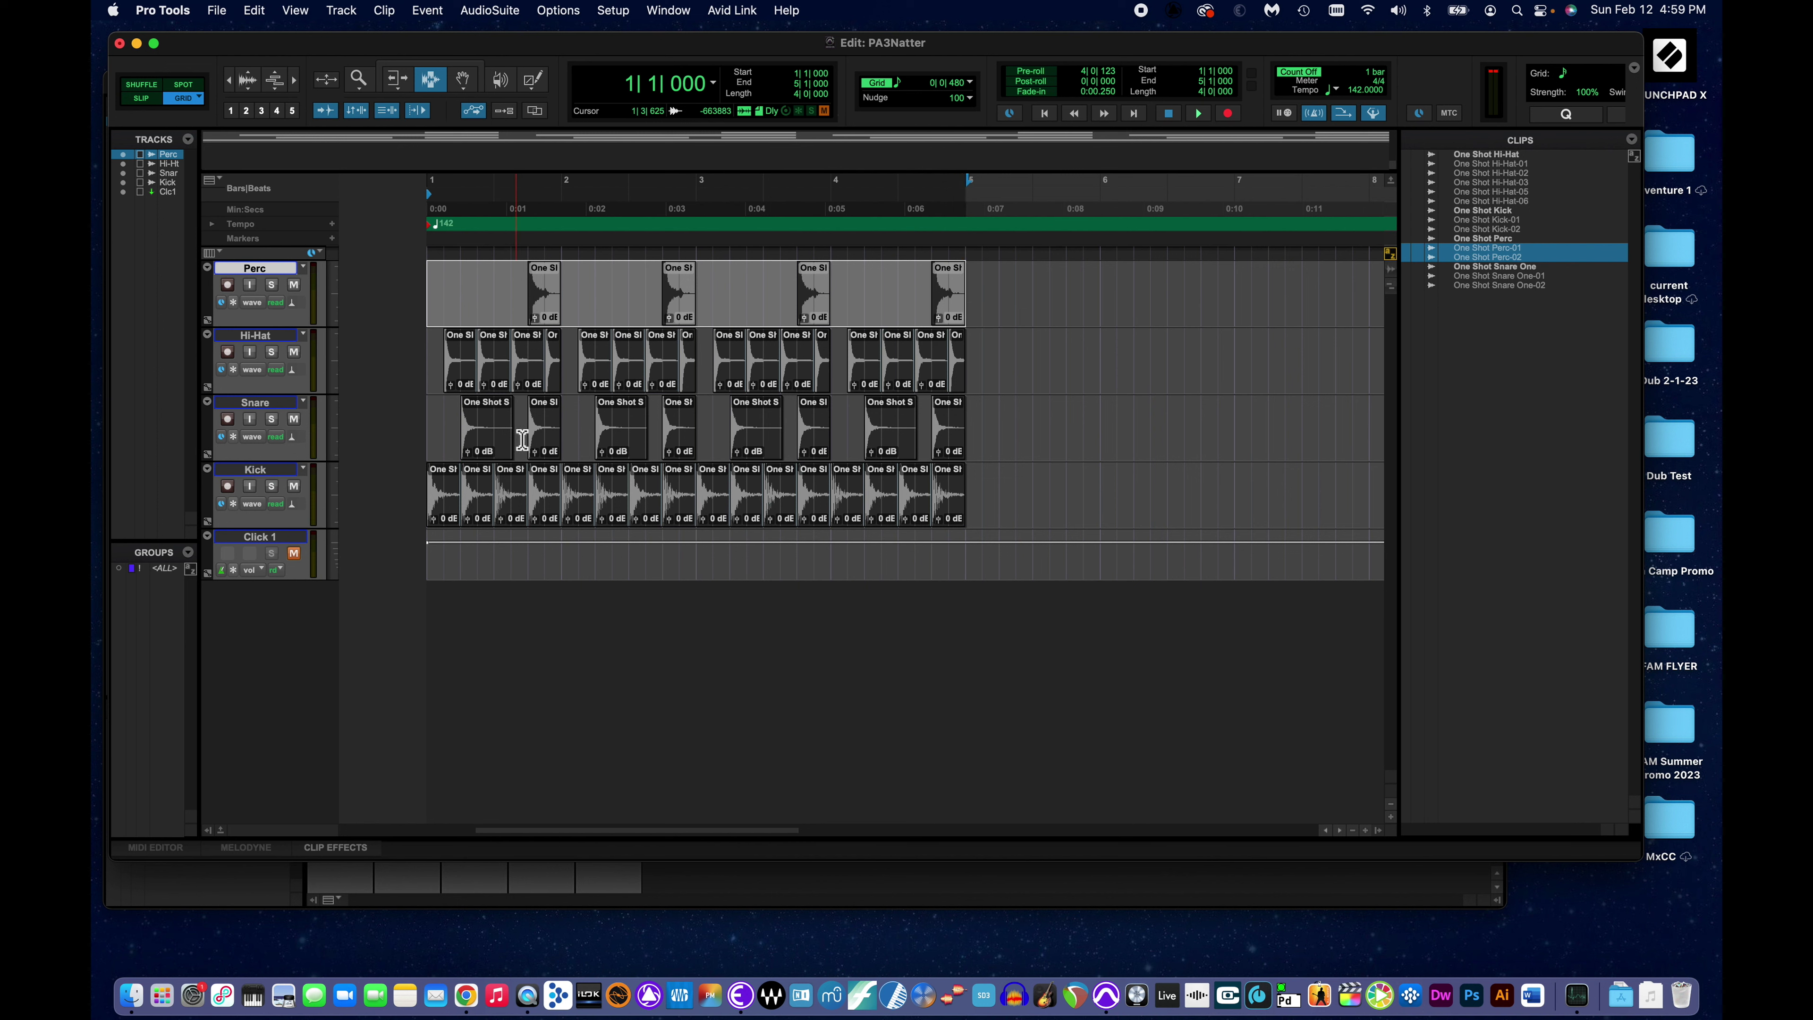
left_click_drag(964, 275, 434, 478)
left_click(962, 267)
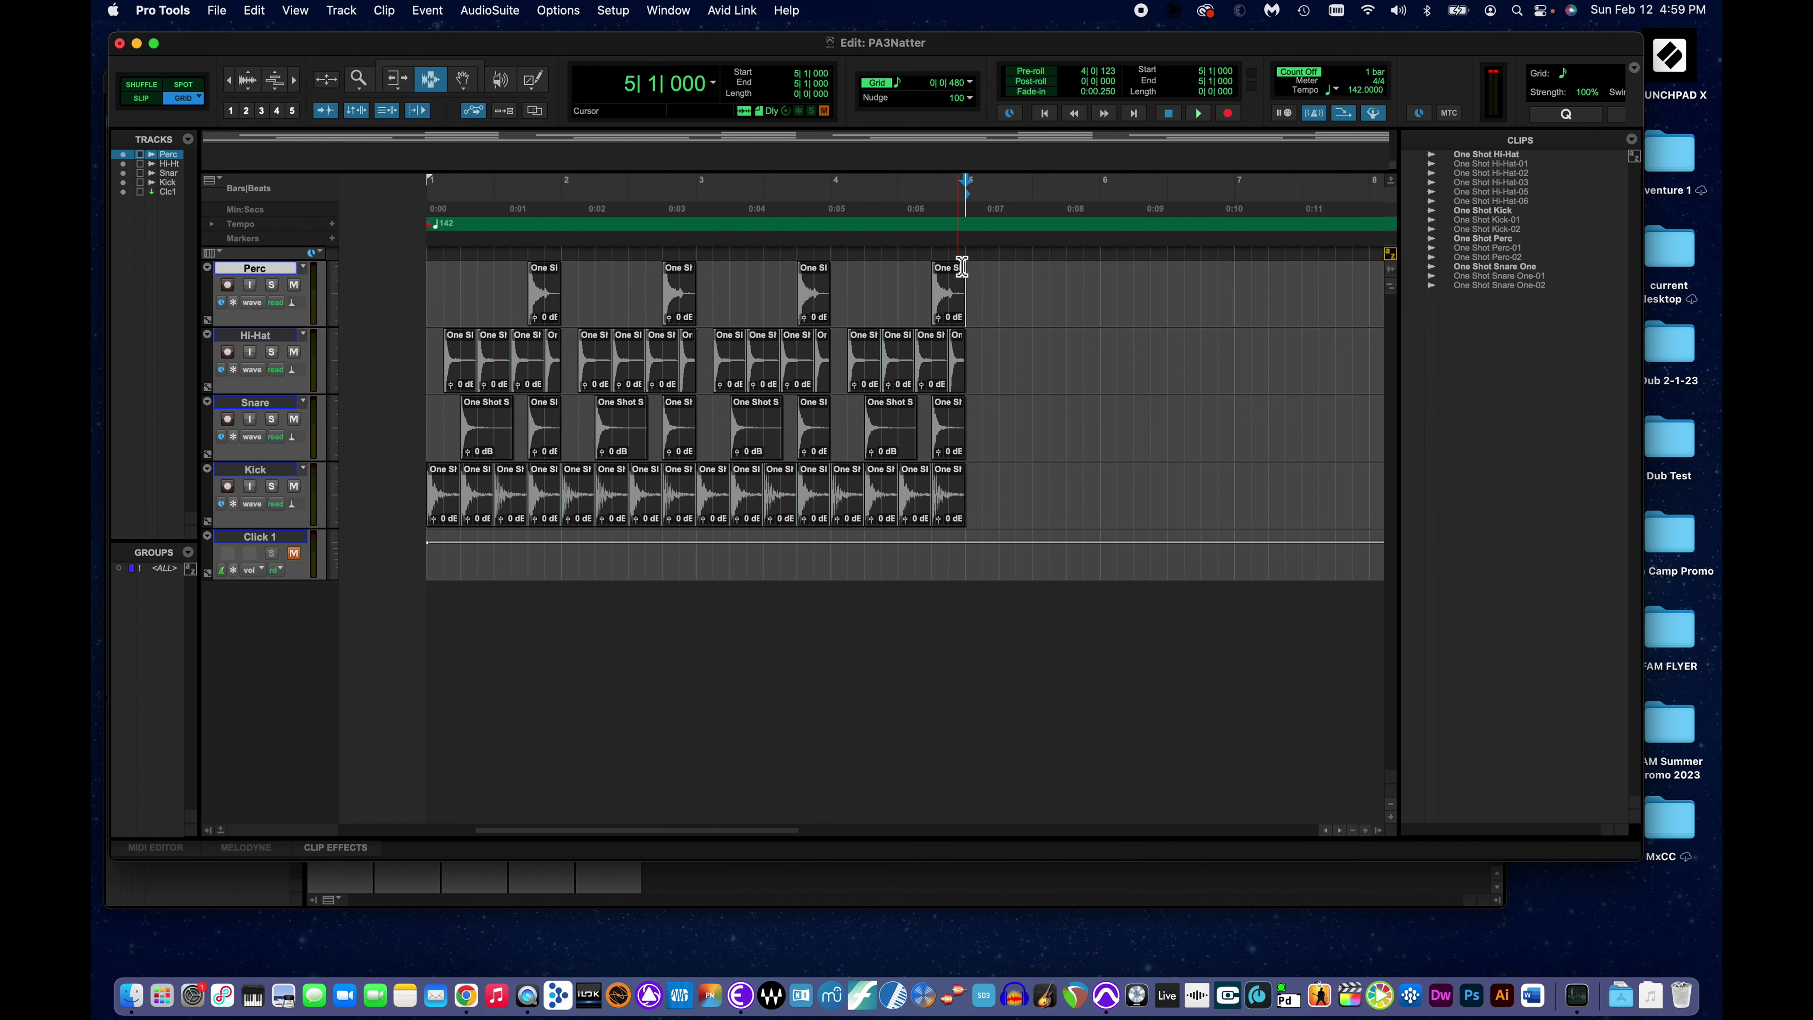
left_click_drag(962, 266, 389, 304)
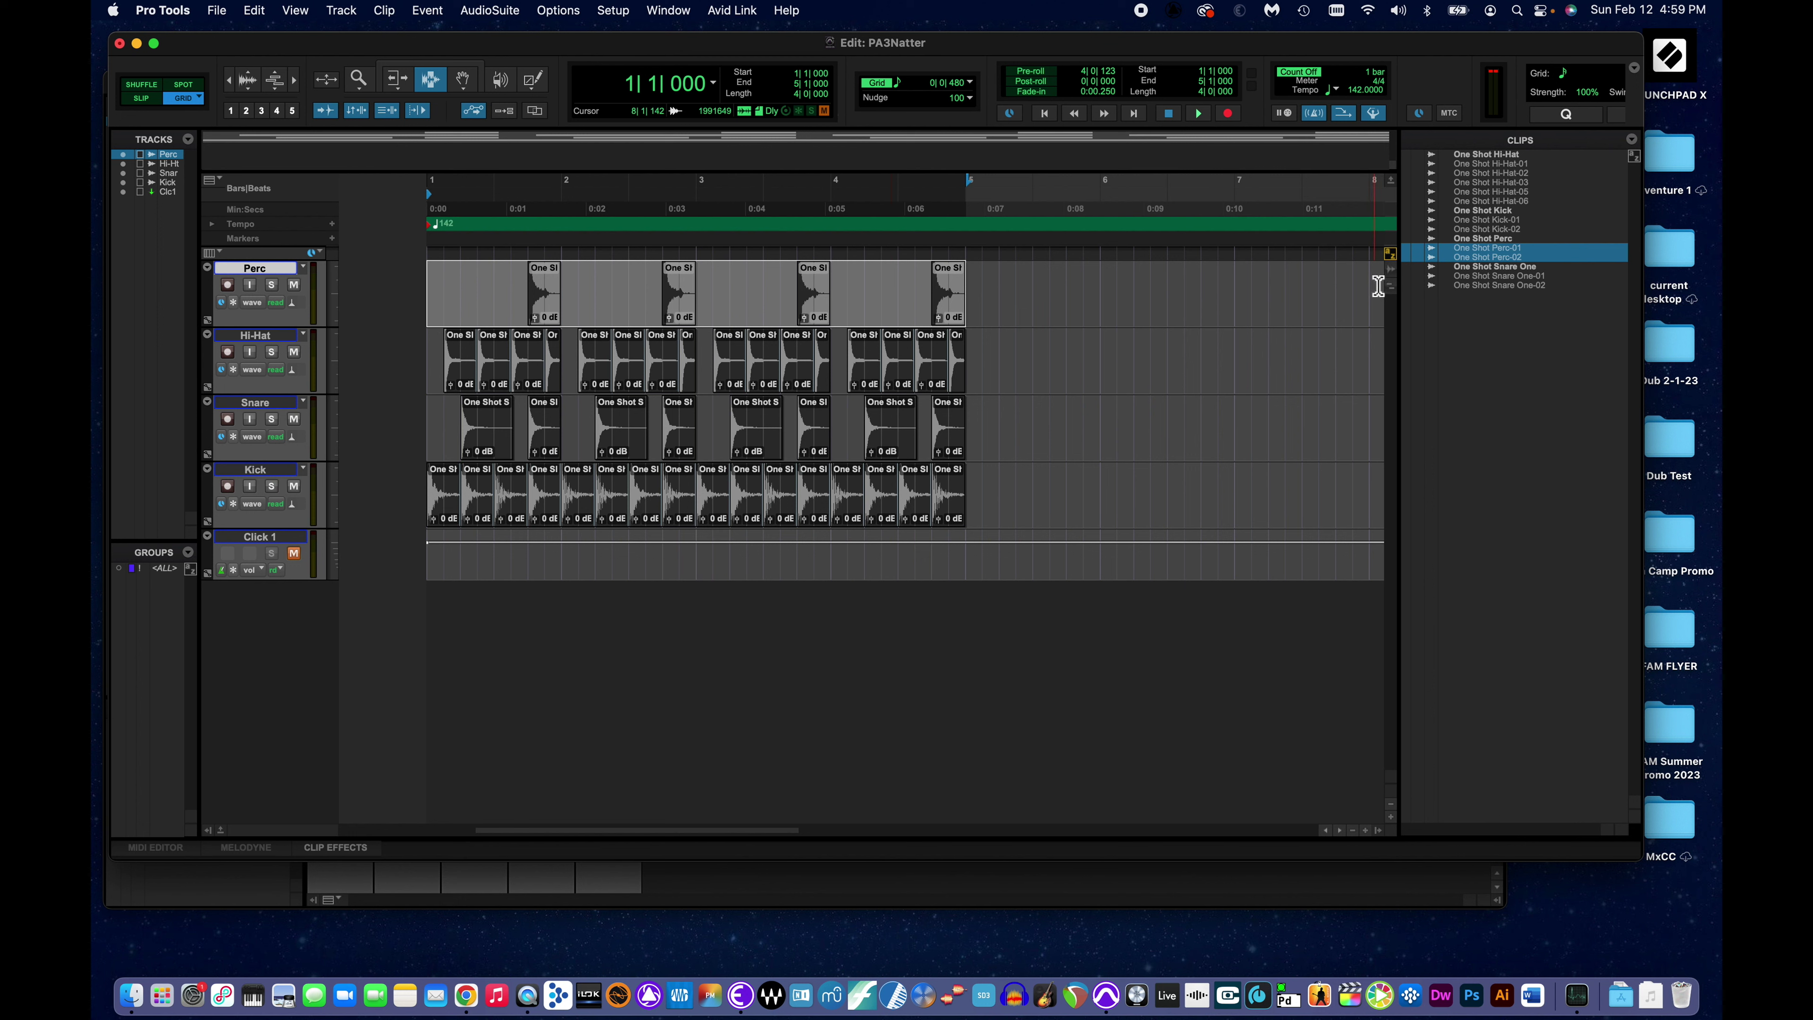
left_click_drag(1367, 286, 402, 304)
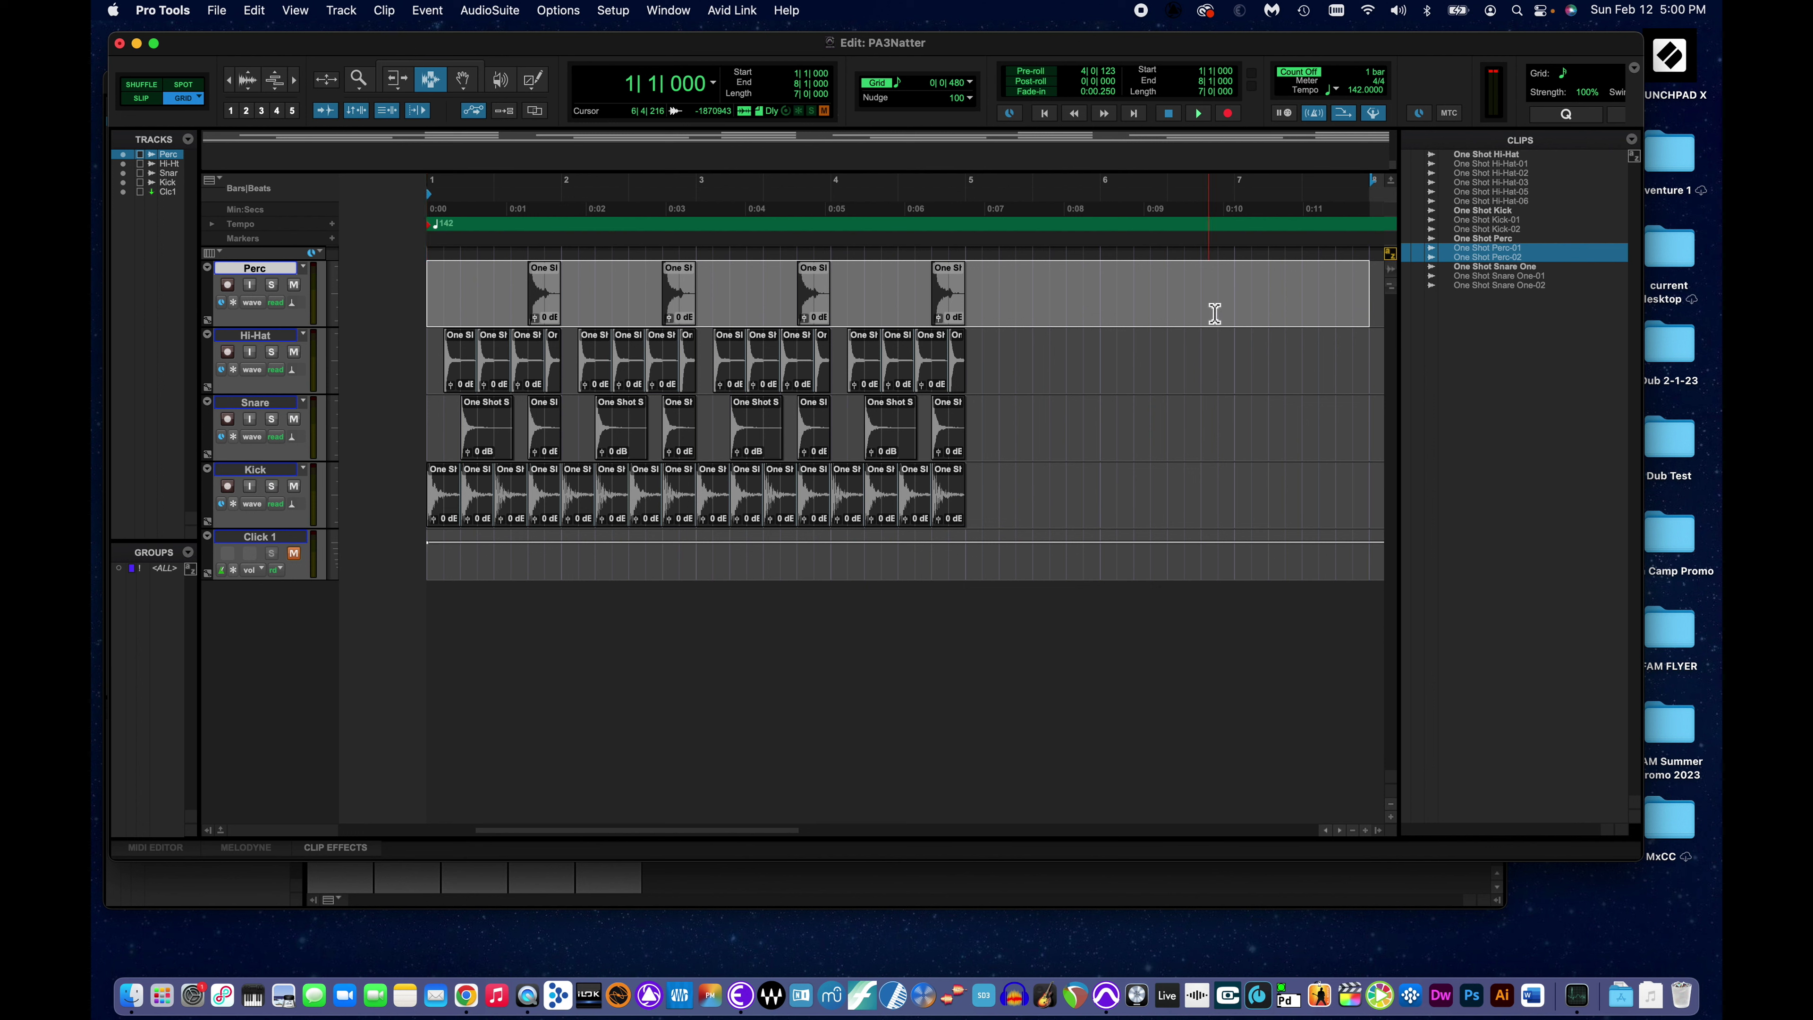
left_click(964, 287)
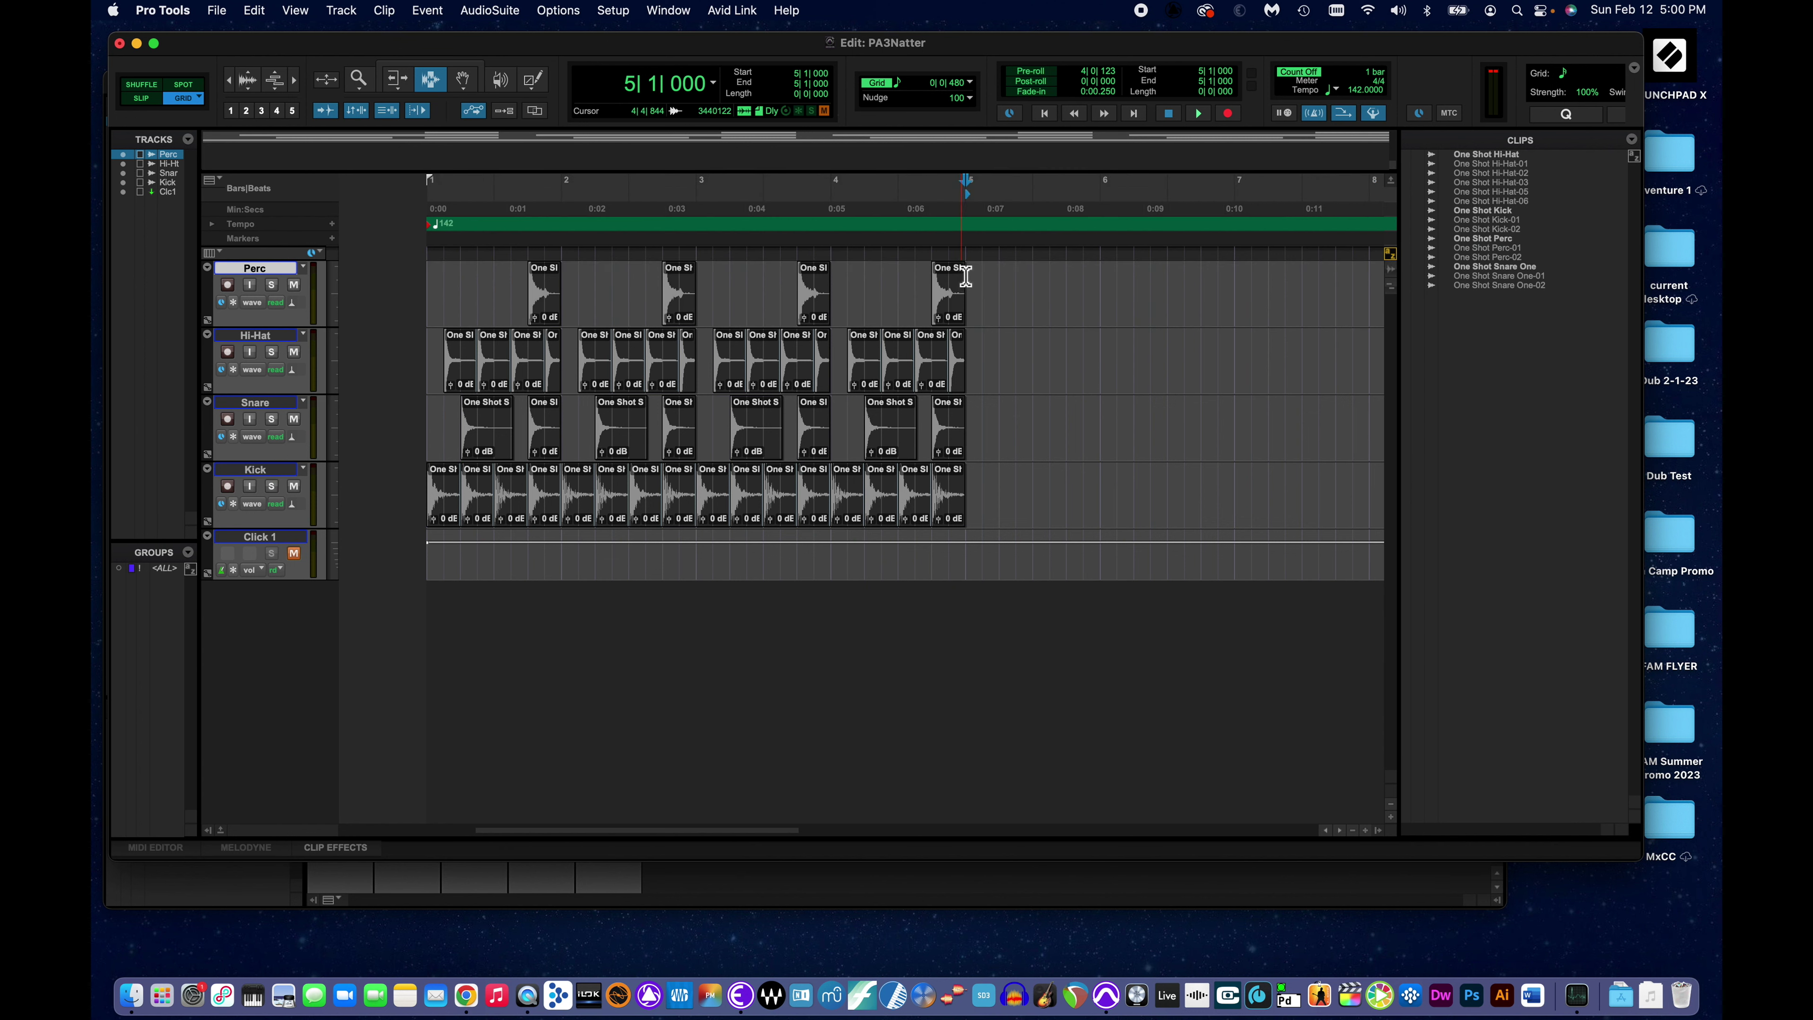
left_click_drag(961, 285, 386, 288)
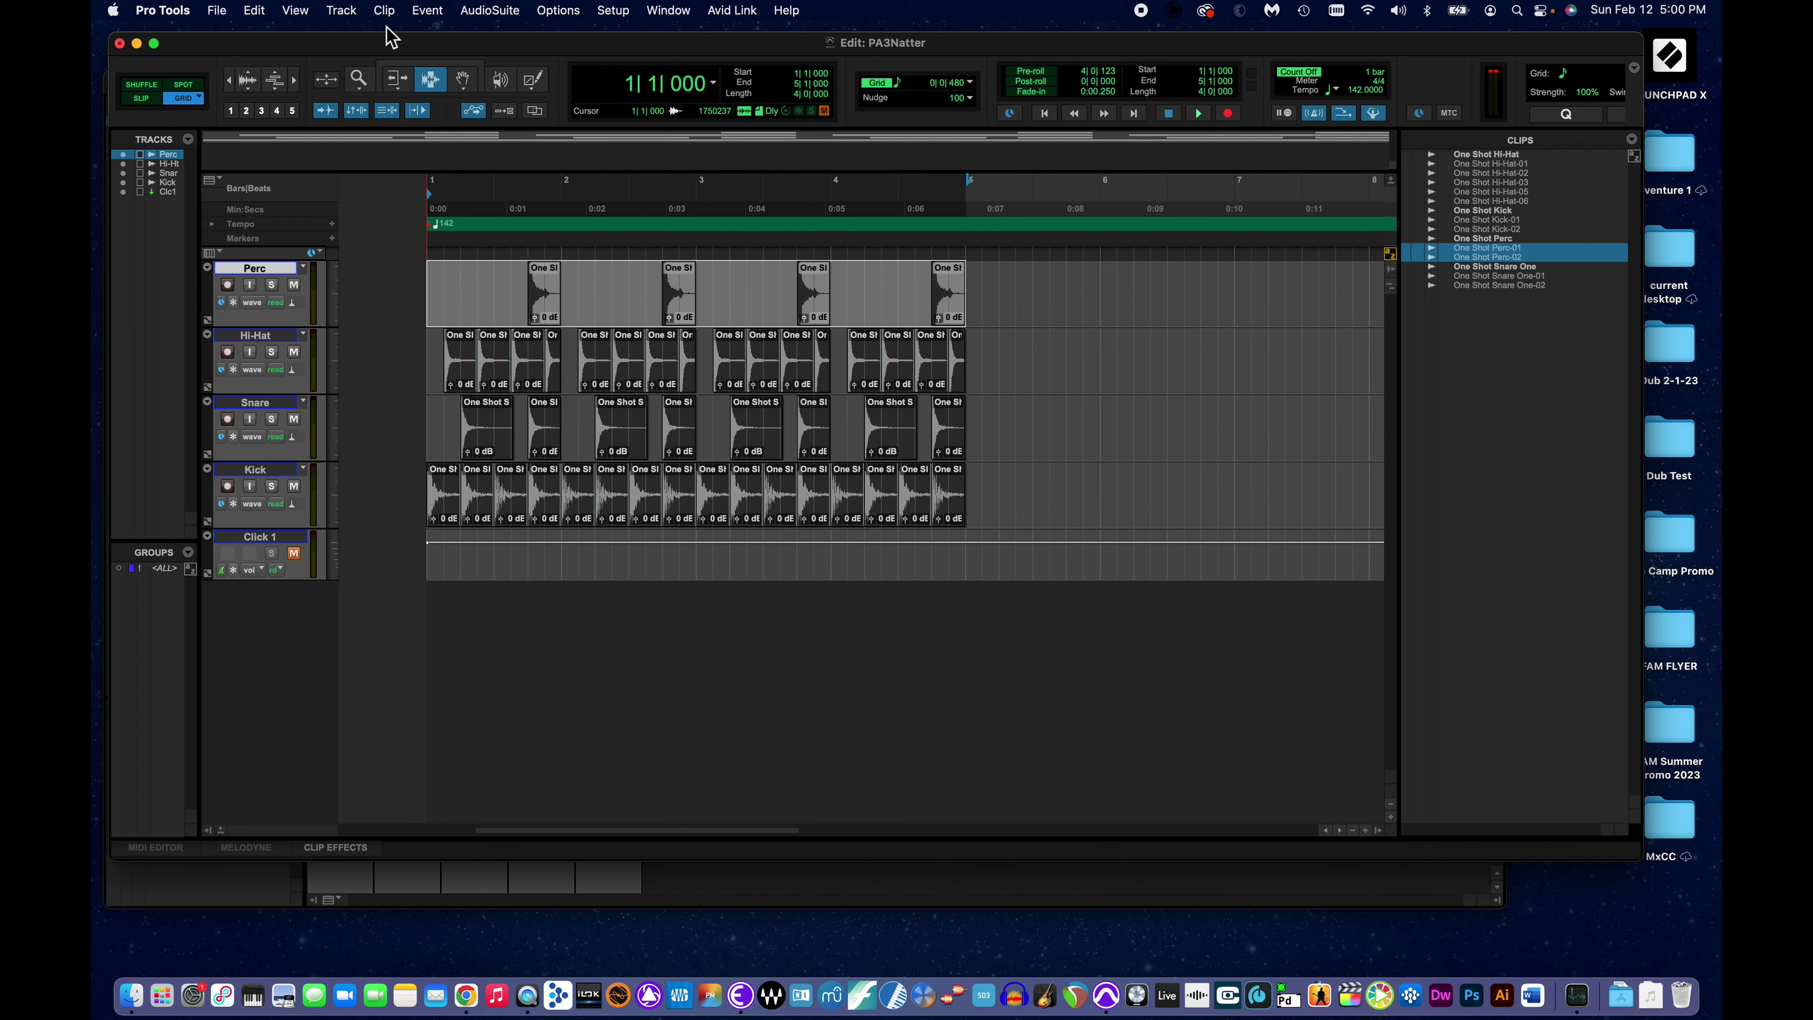
In Bounce Mix, name the file 'PA3Natter Bounce 1' with MP3 type into Bounced Files.
left_click(217, 11)
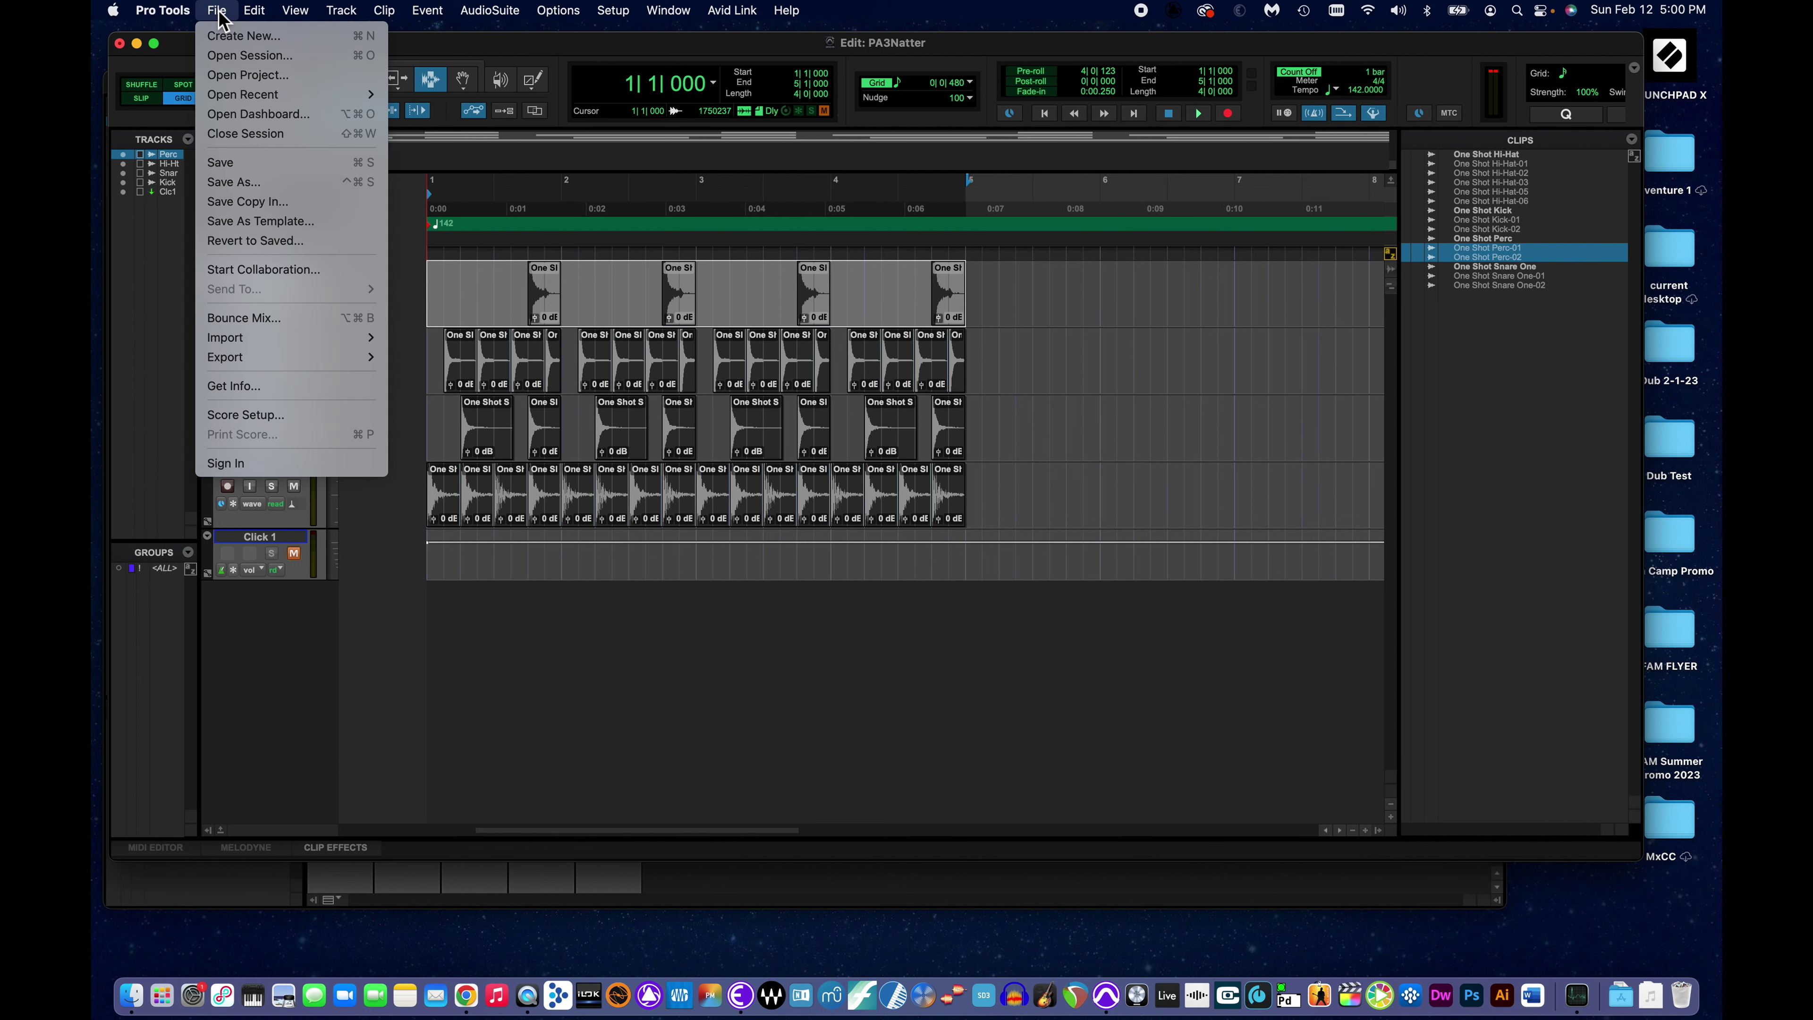
left_click(237, 319)
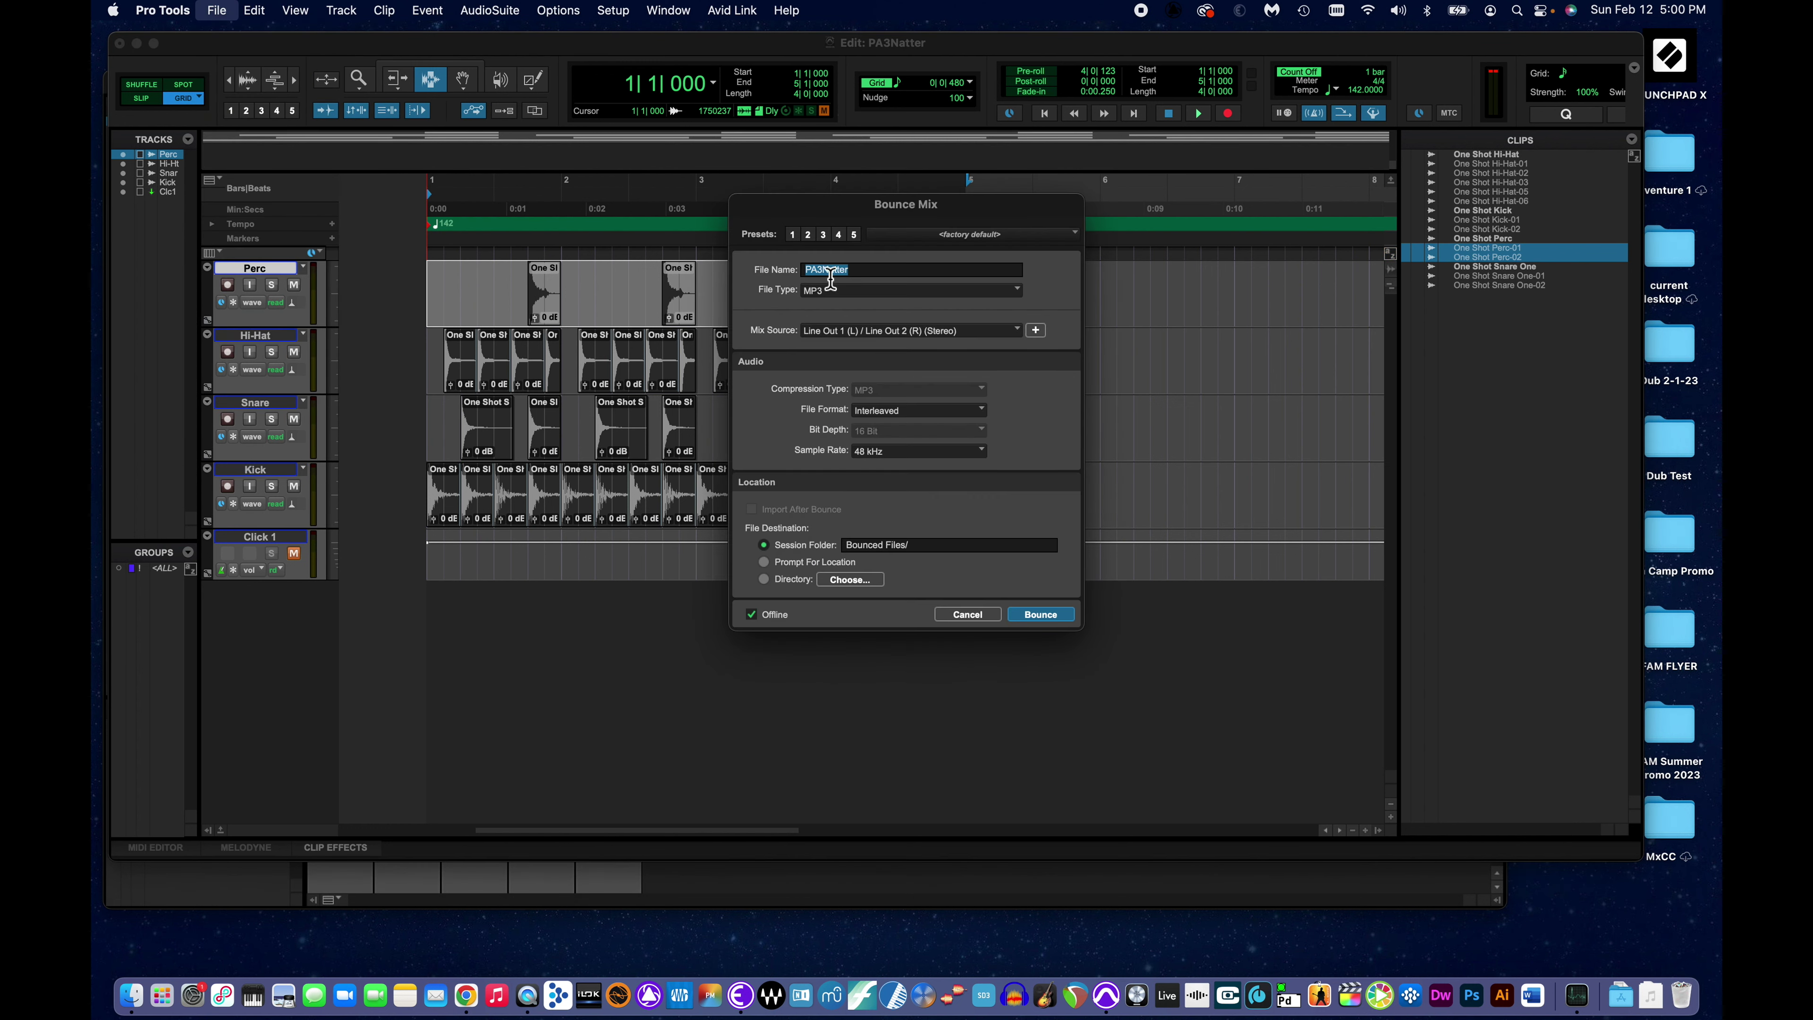
left_click(851, 273)
type("Bounce 1")
left_click(831, 304)
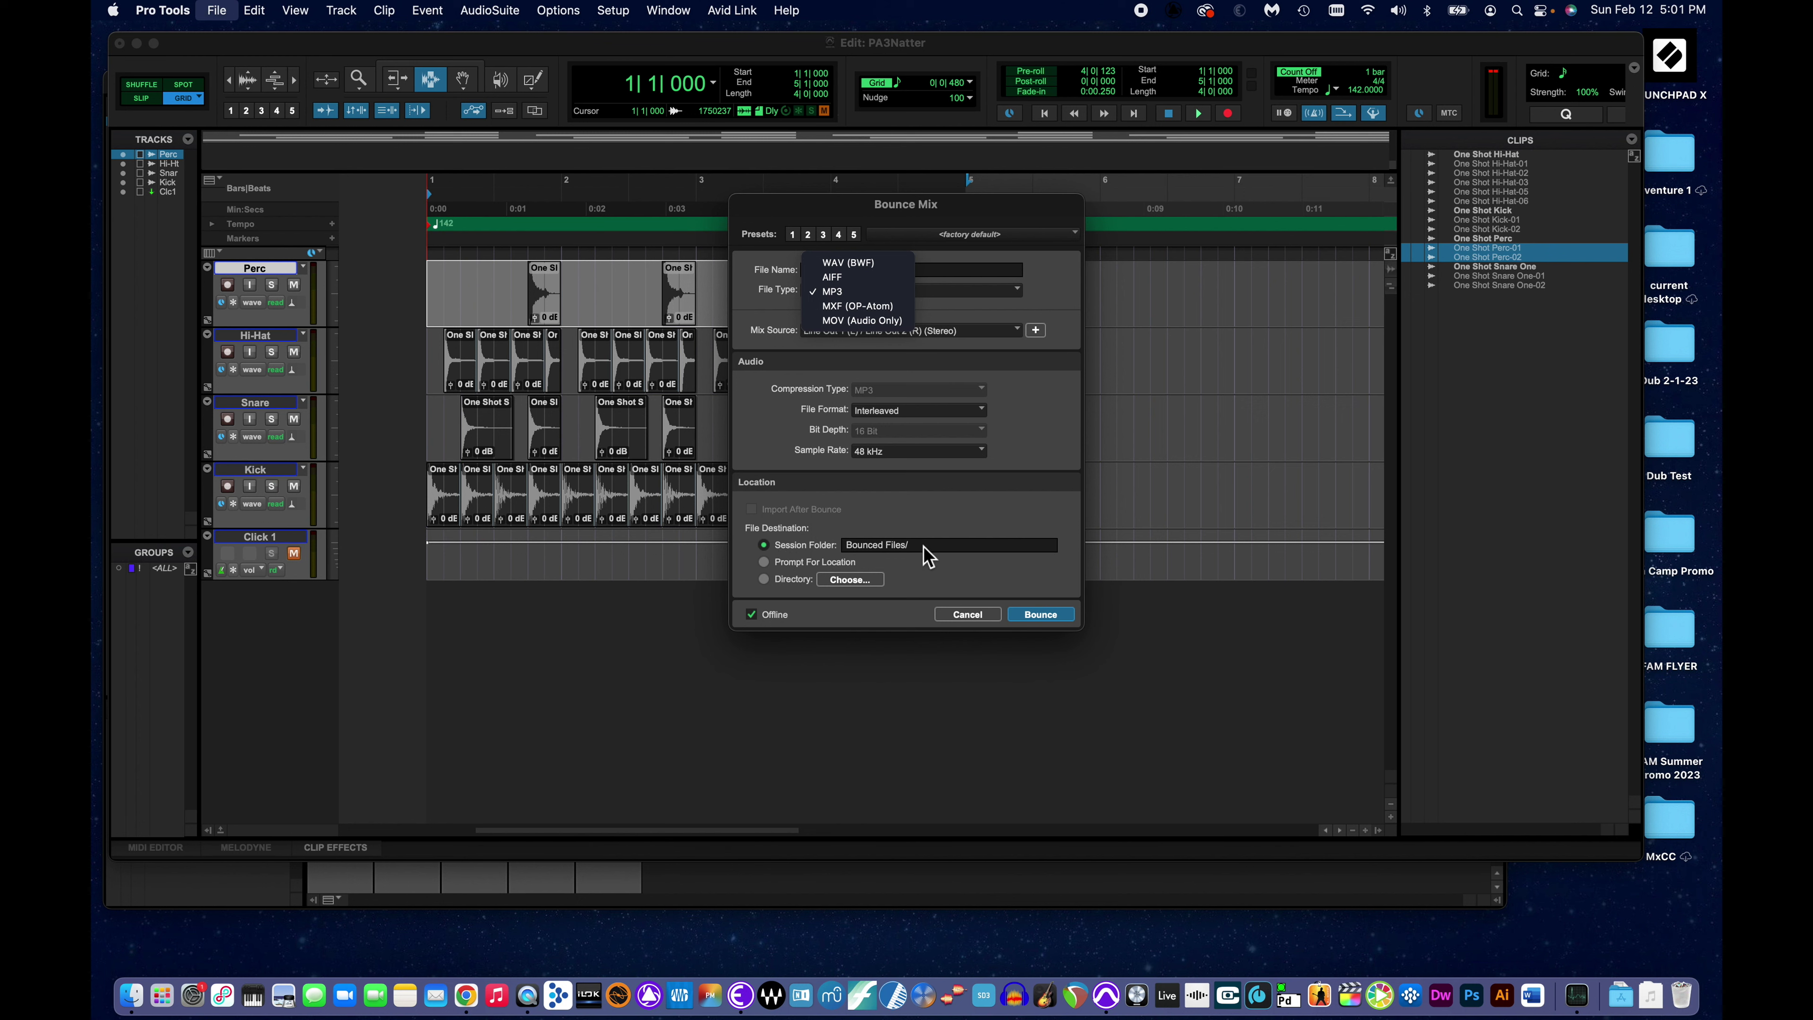
left_click(764, 548)
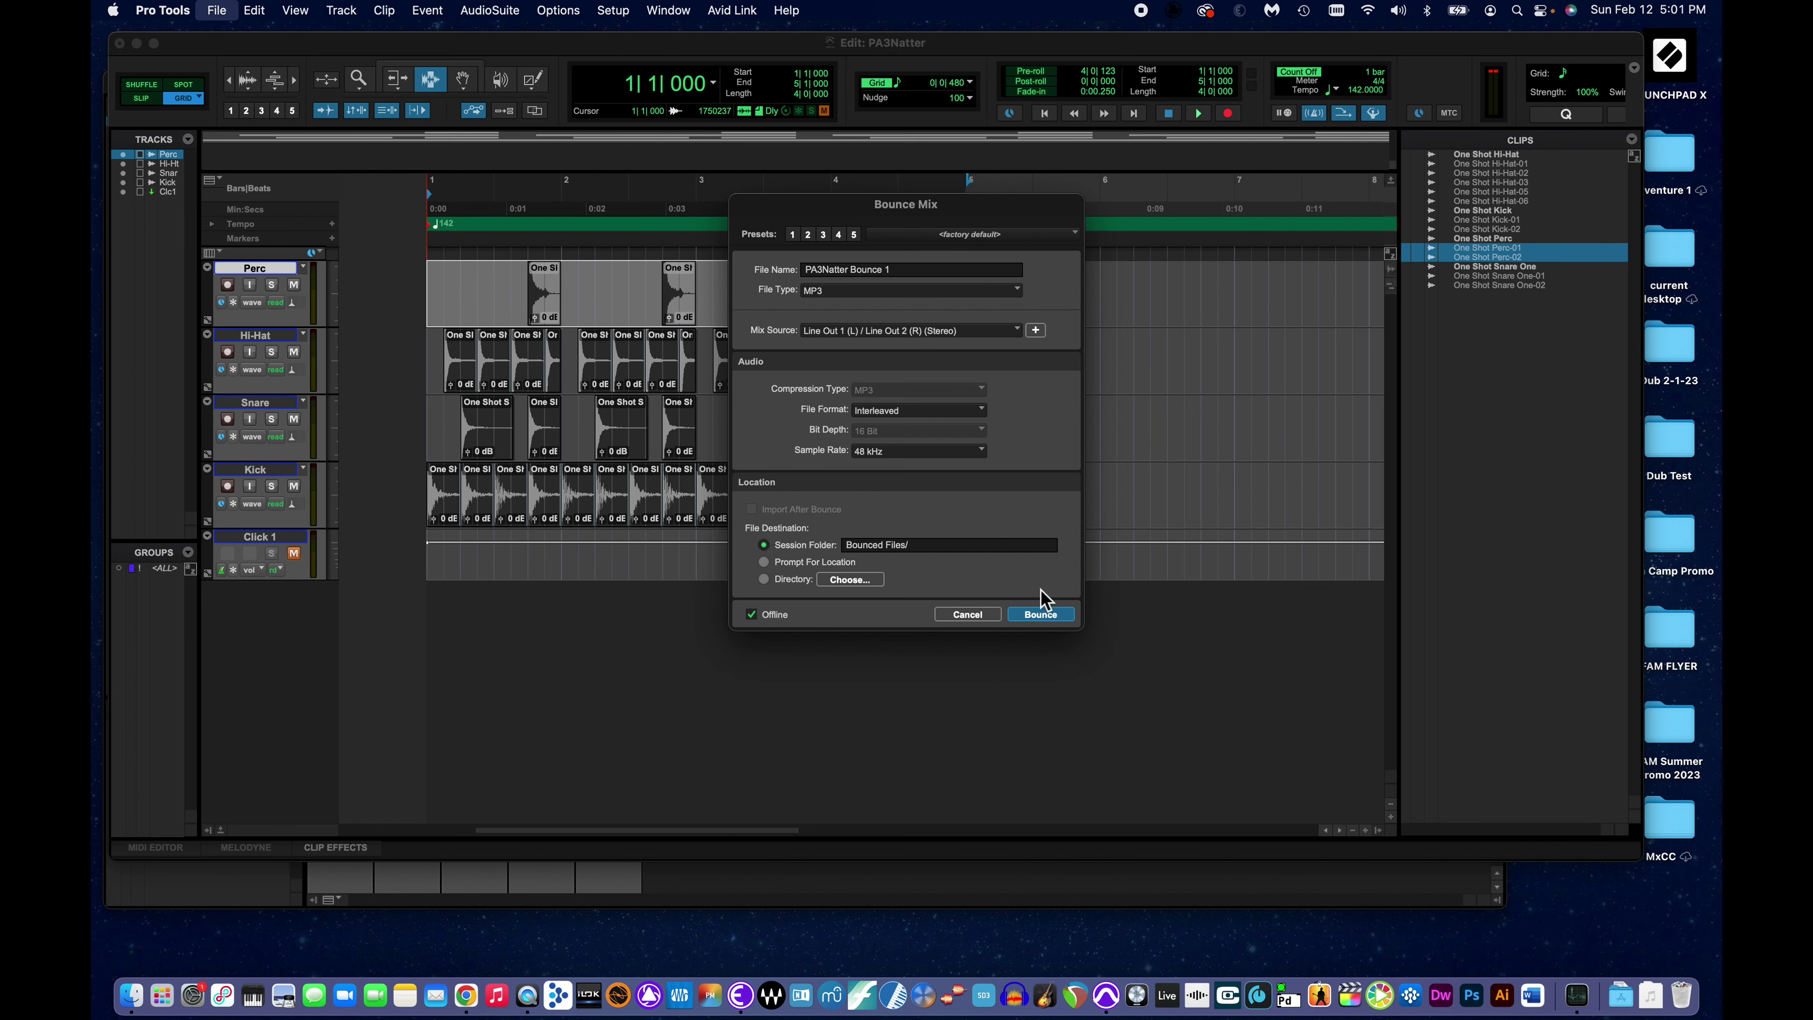
Start the bounce, accept the MP3 encoder settings, and let the offline bounce finish.
left_click(1041, 615)
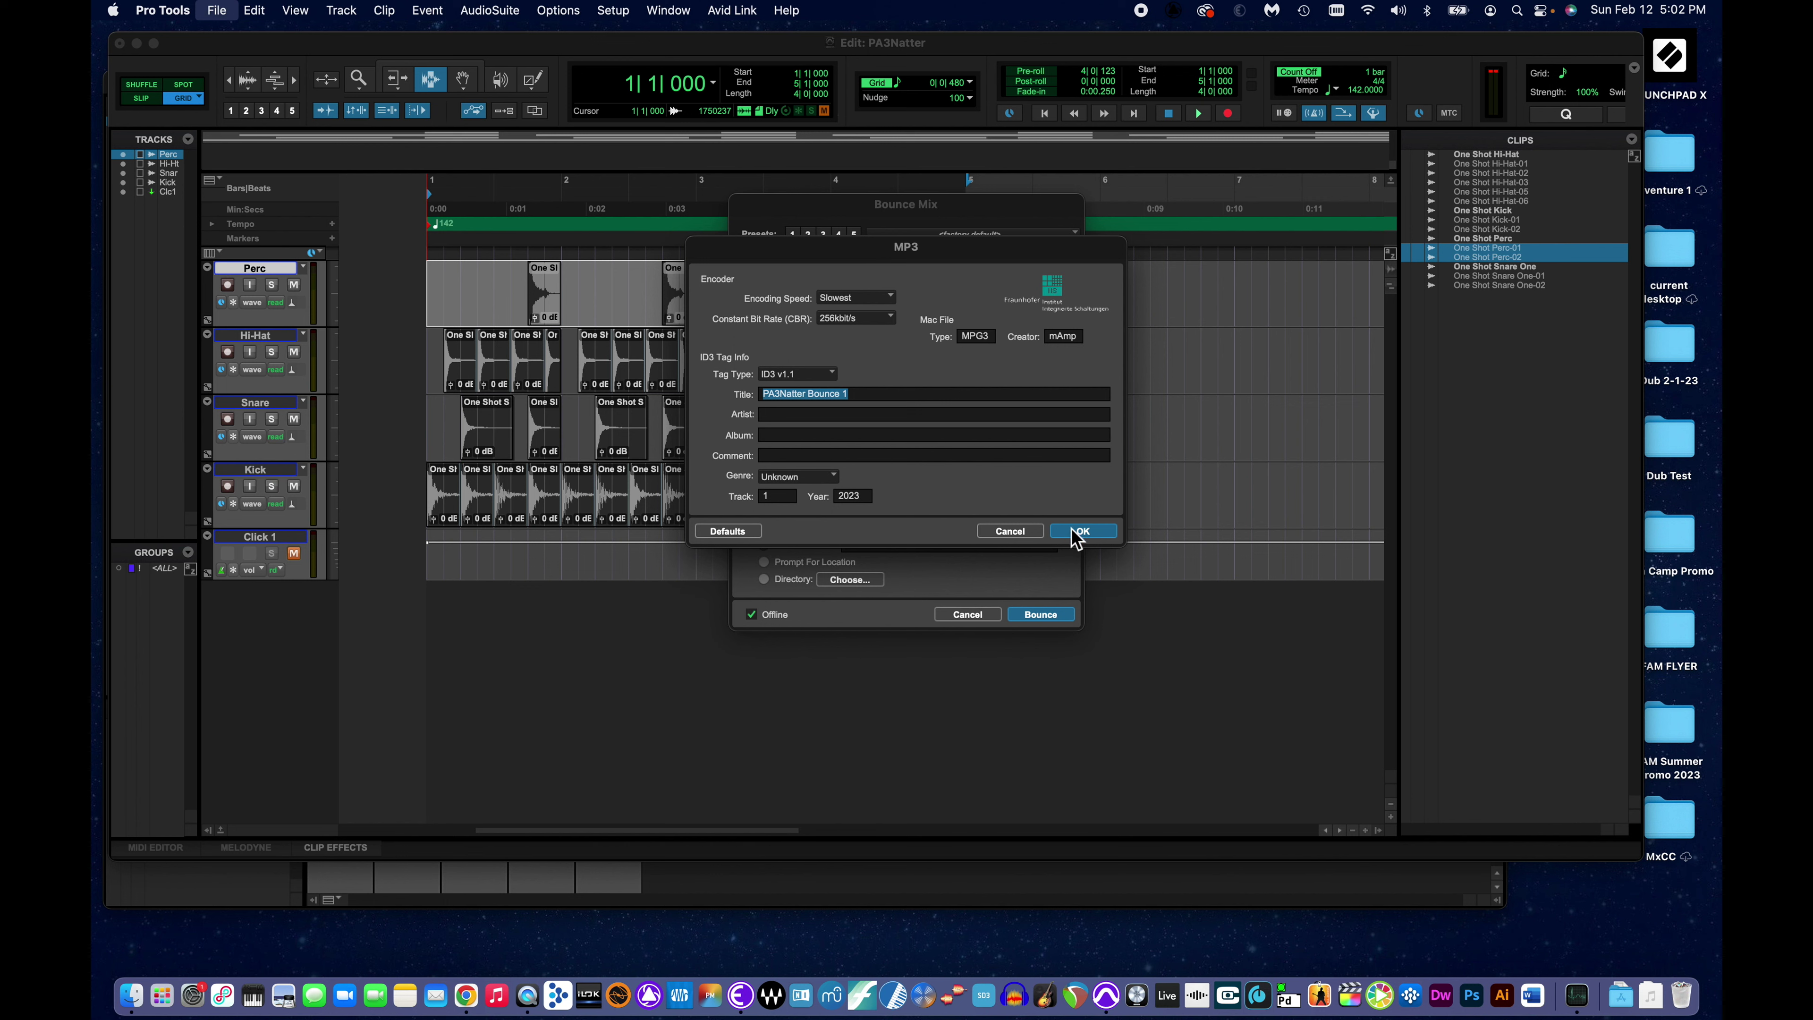
key("Return")
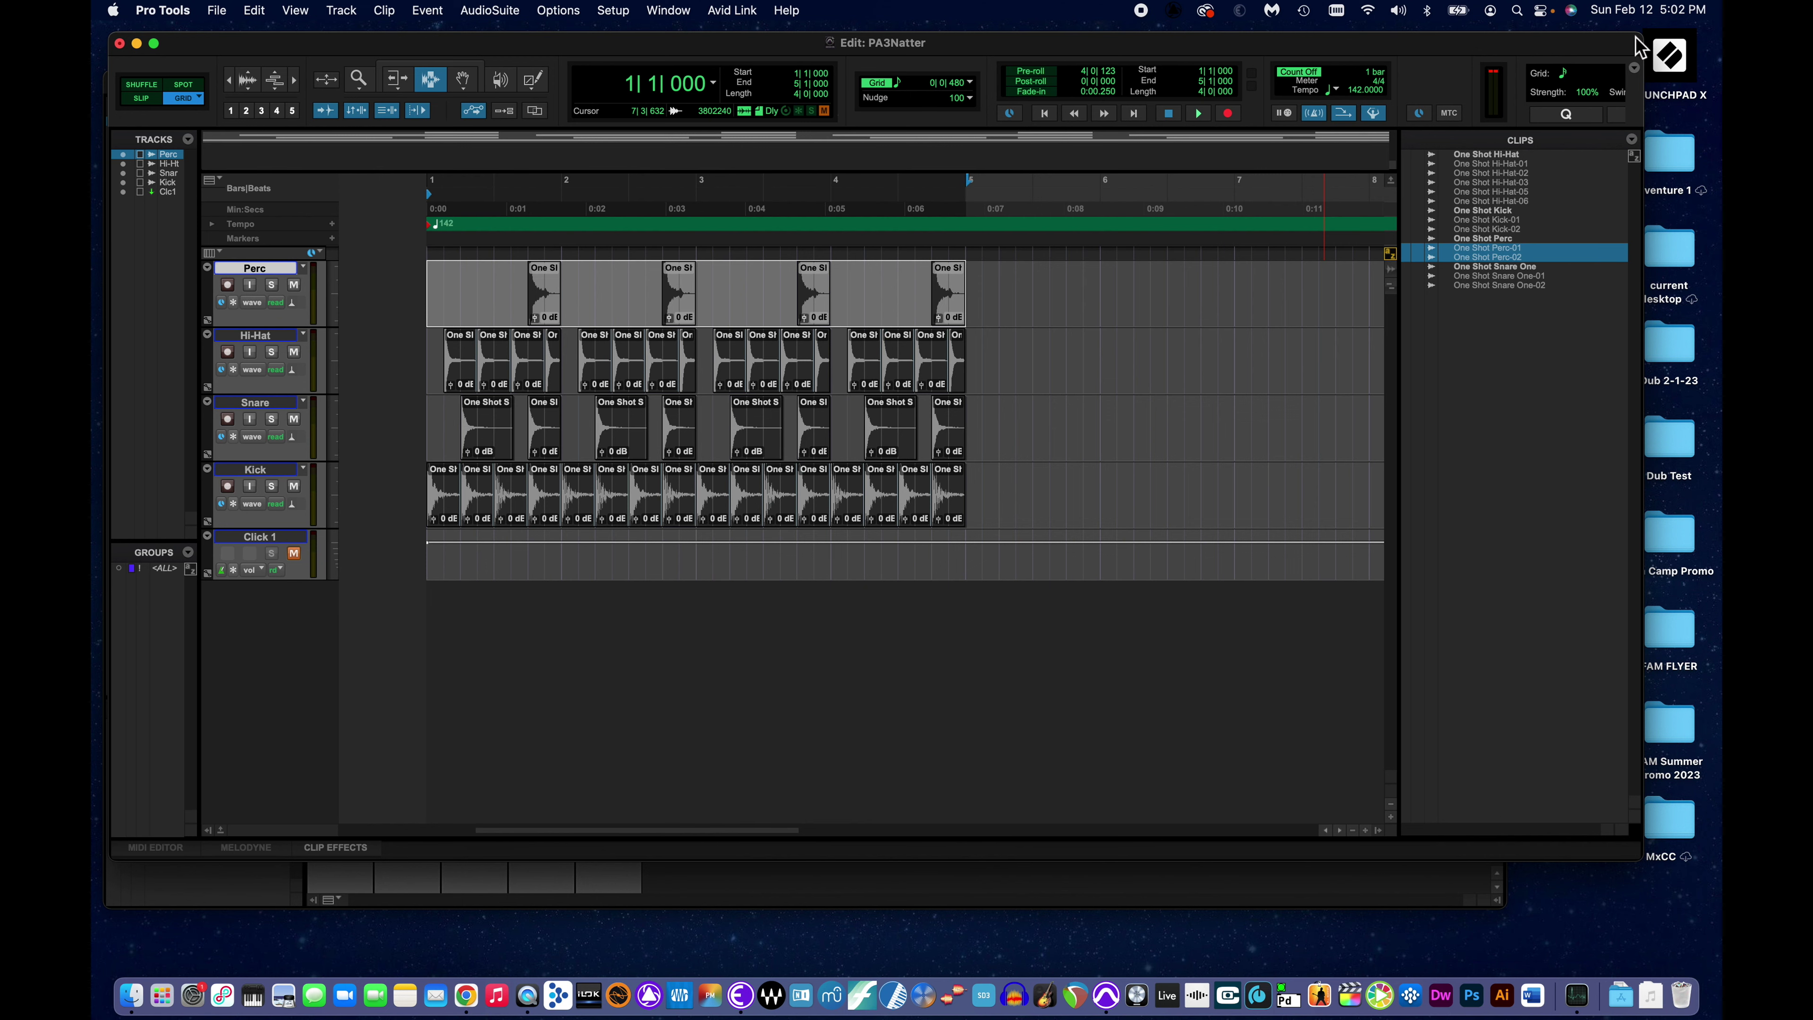
Open PA3Natter Bounce 1.mp3 from the PA3Natter Bounced Files folder in Music.
left_click_drag(1620, 50, 1457, 51)
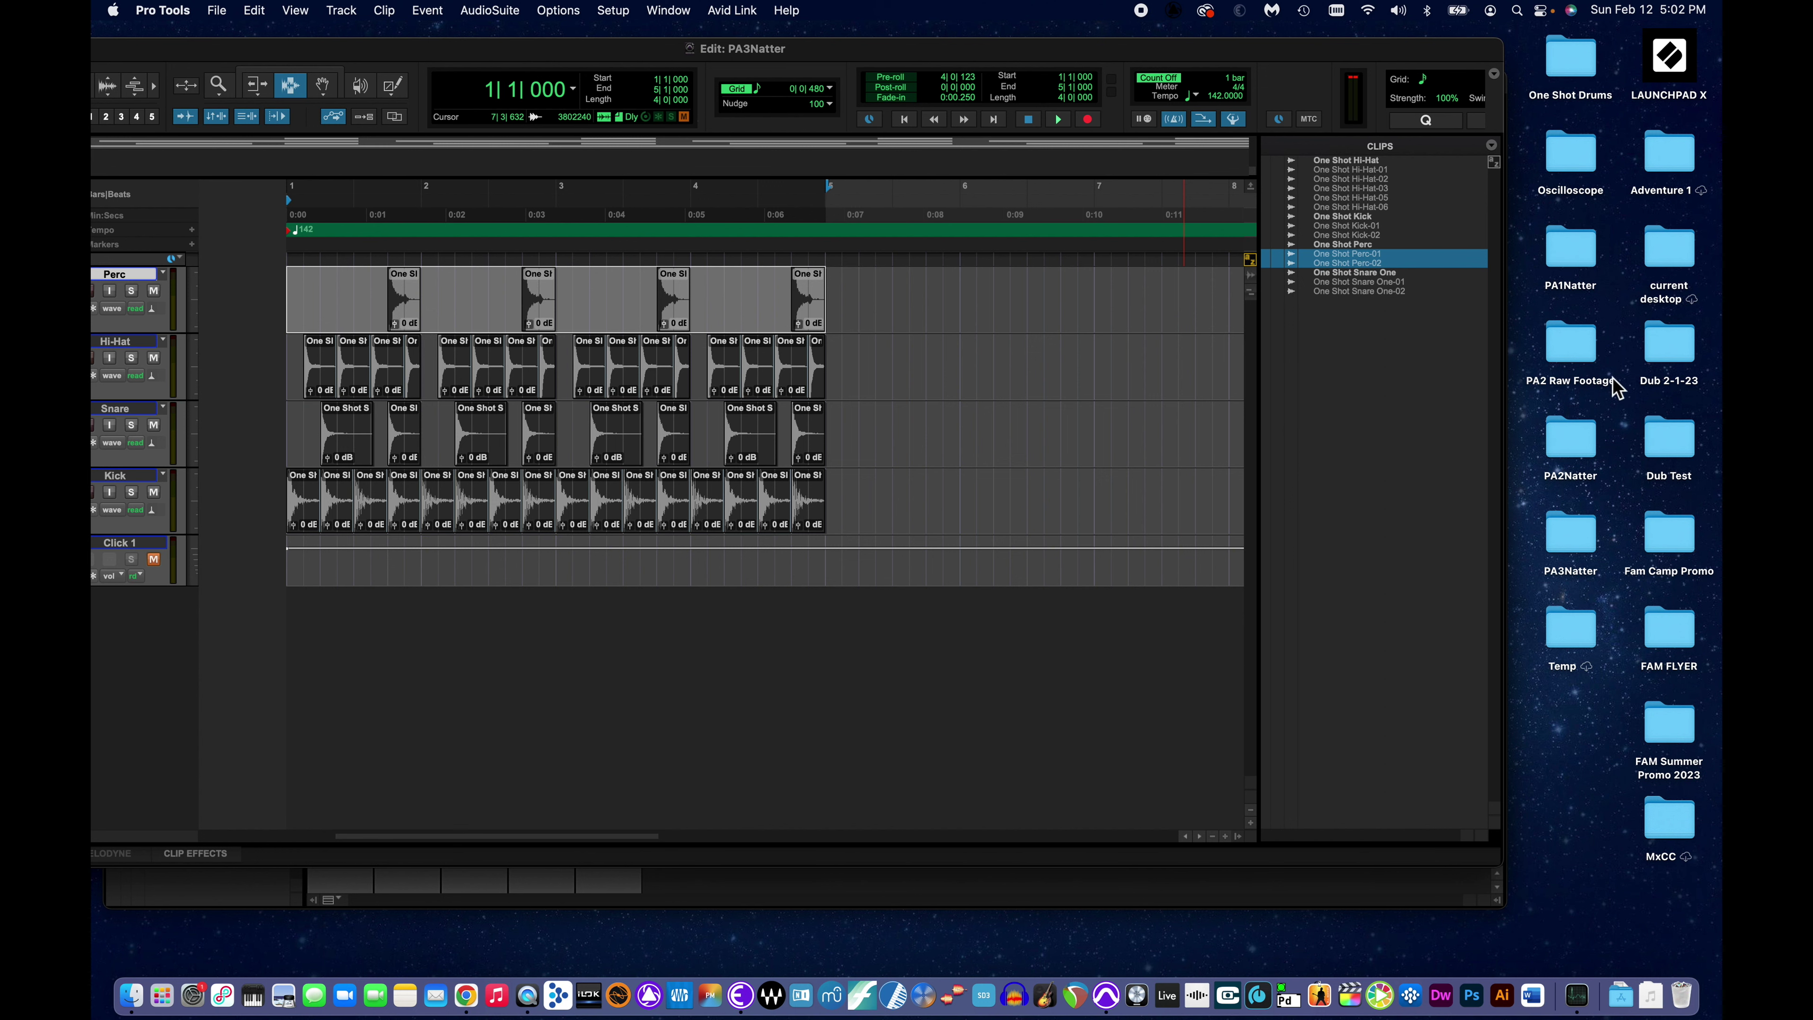
double_click(1562, 540)
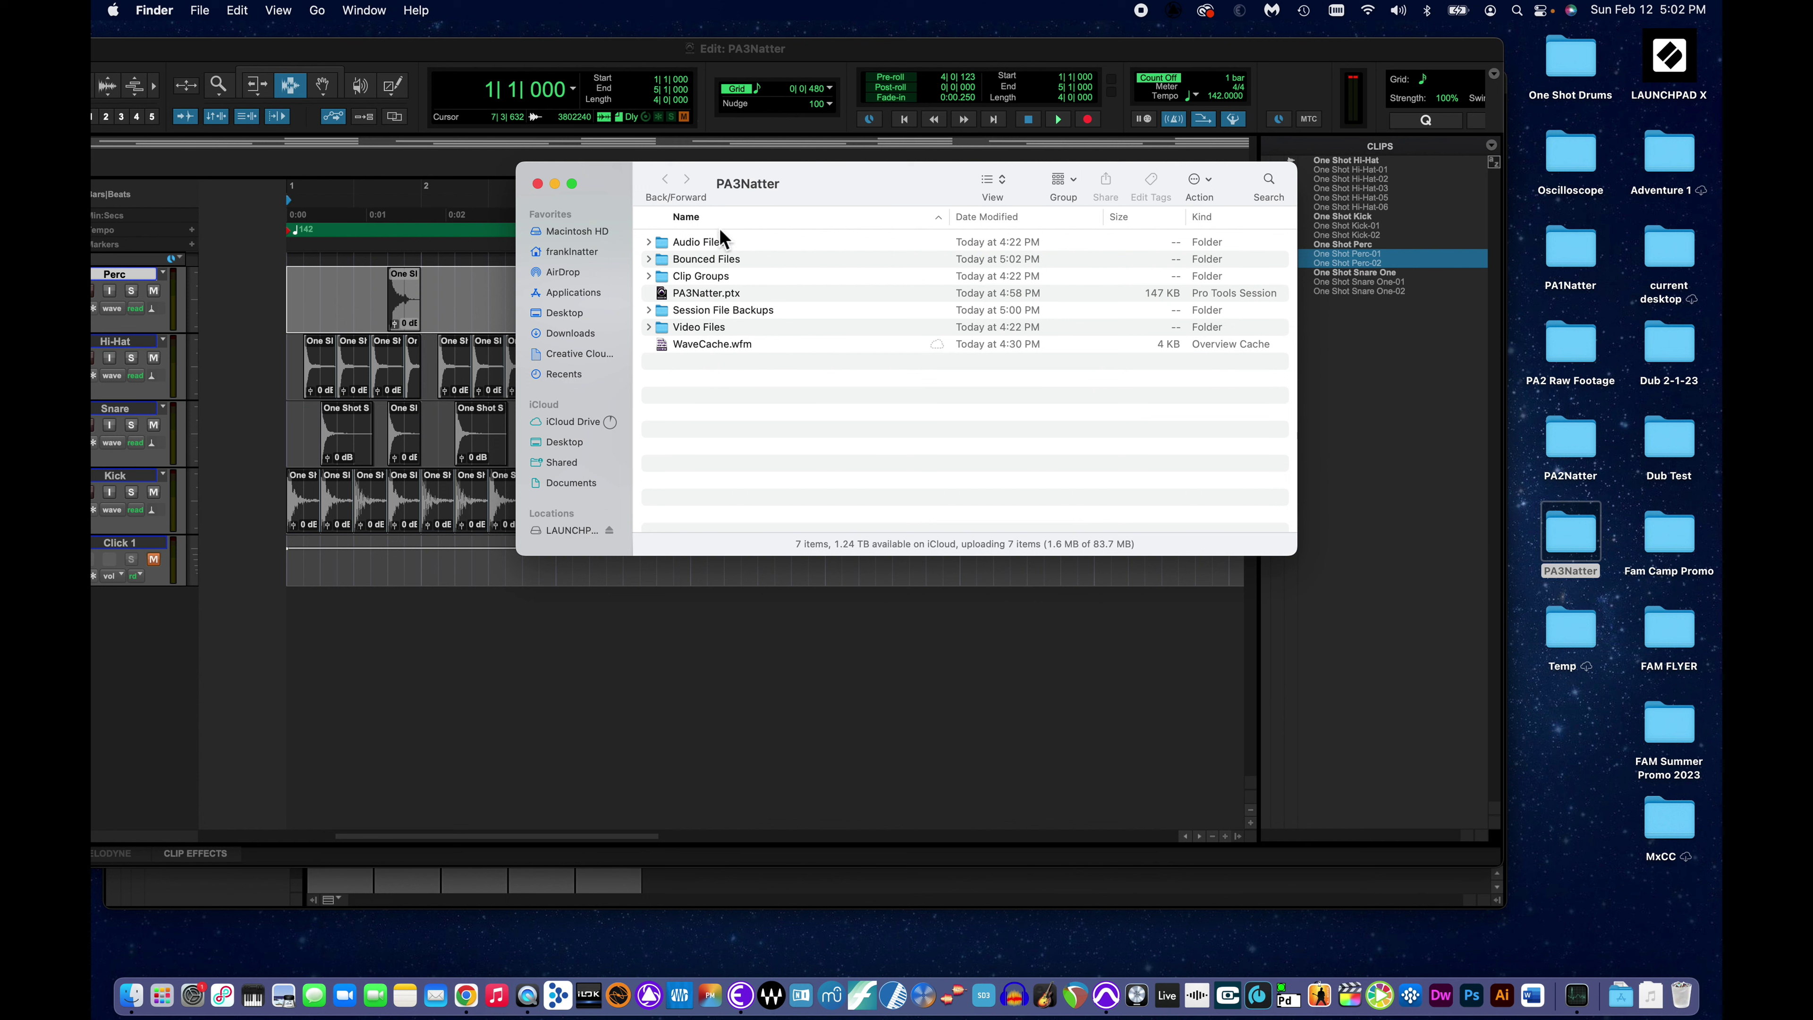
left_click(649, 260)
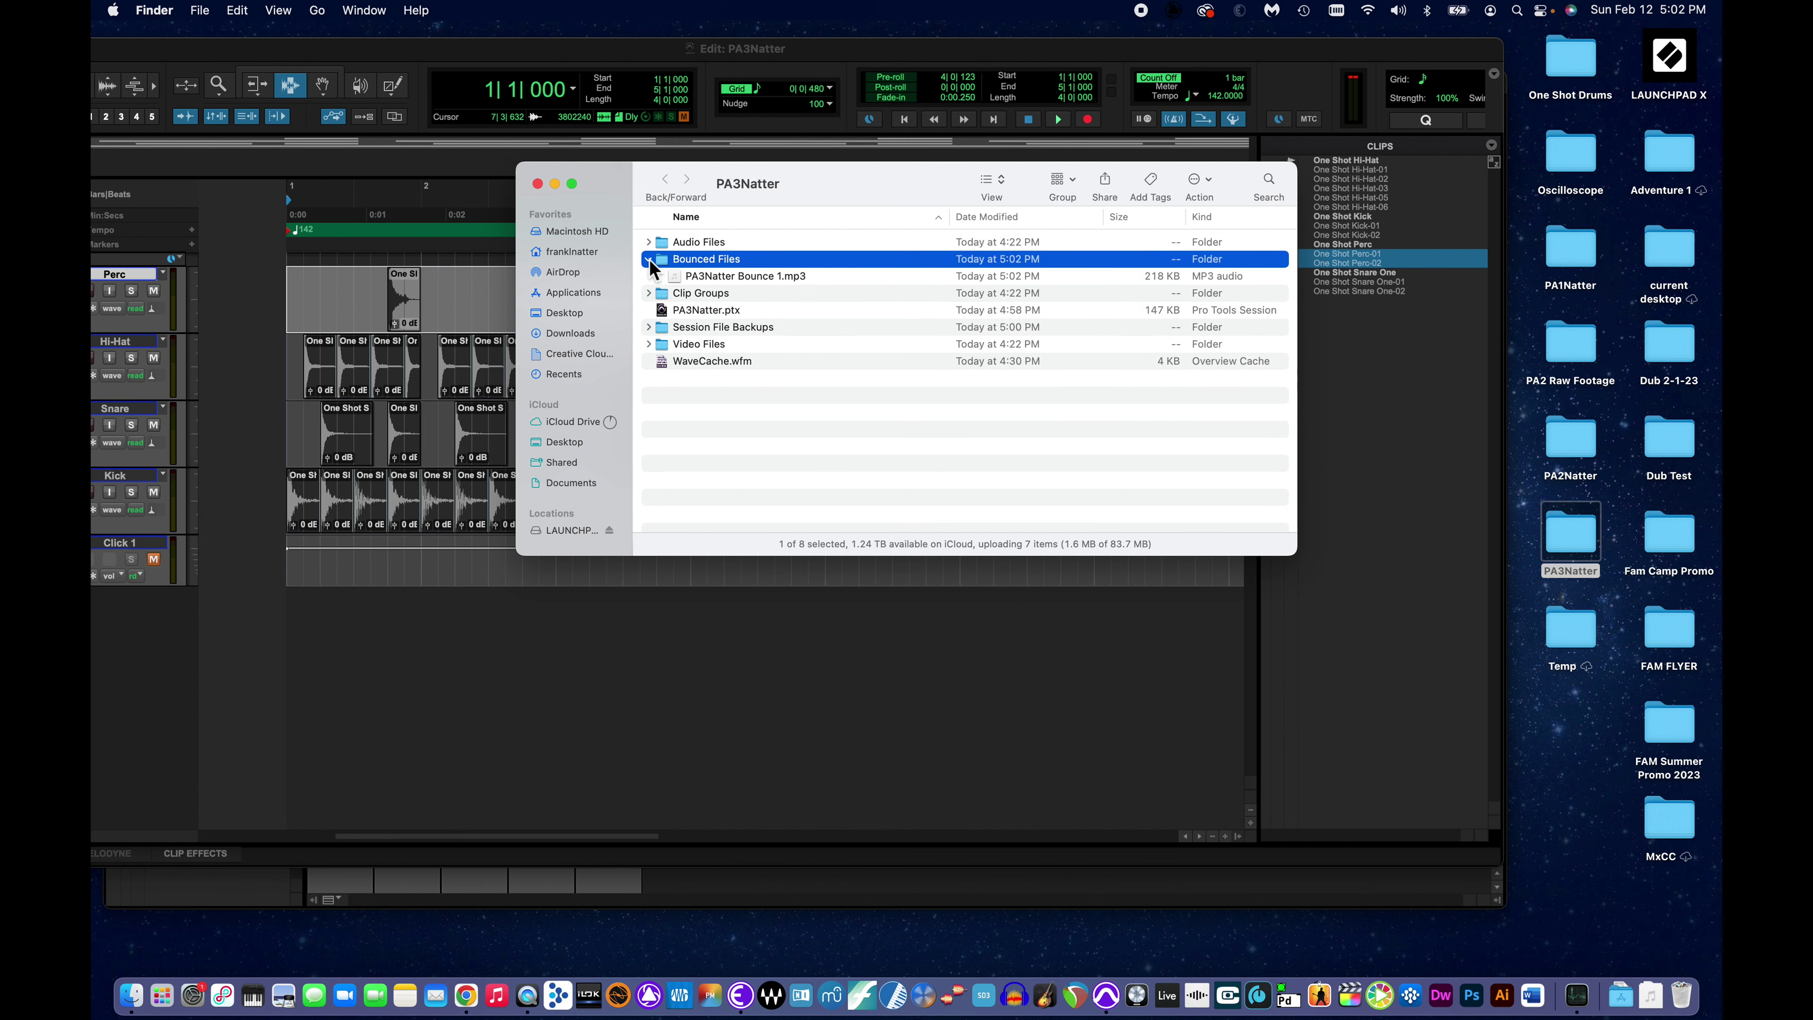
double_click(700, 277)
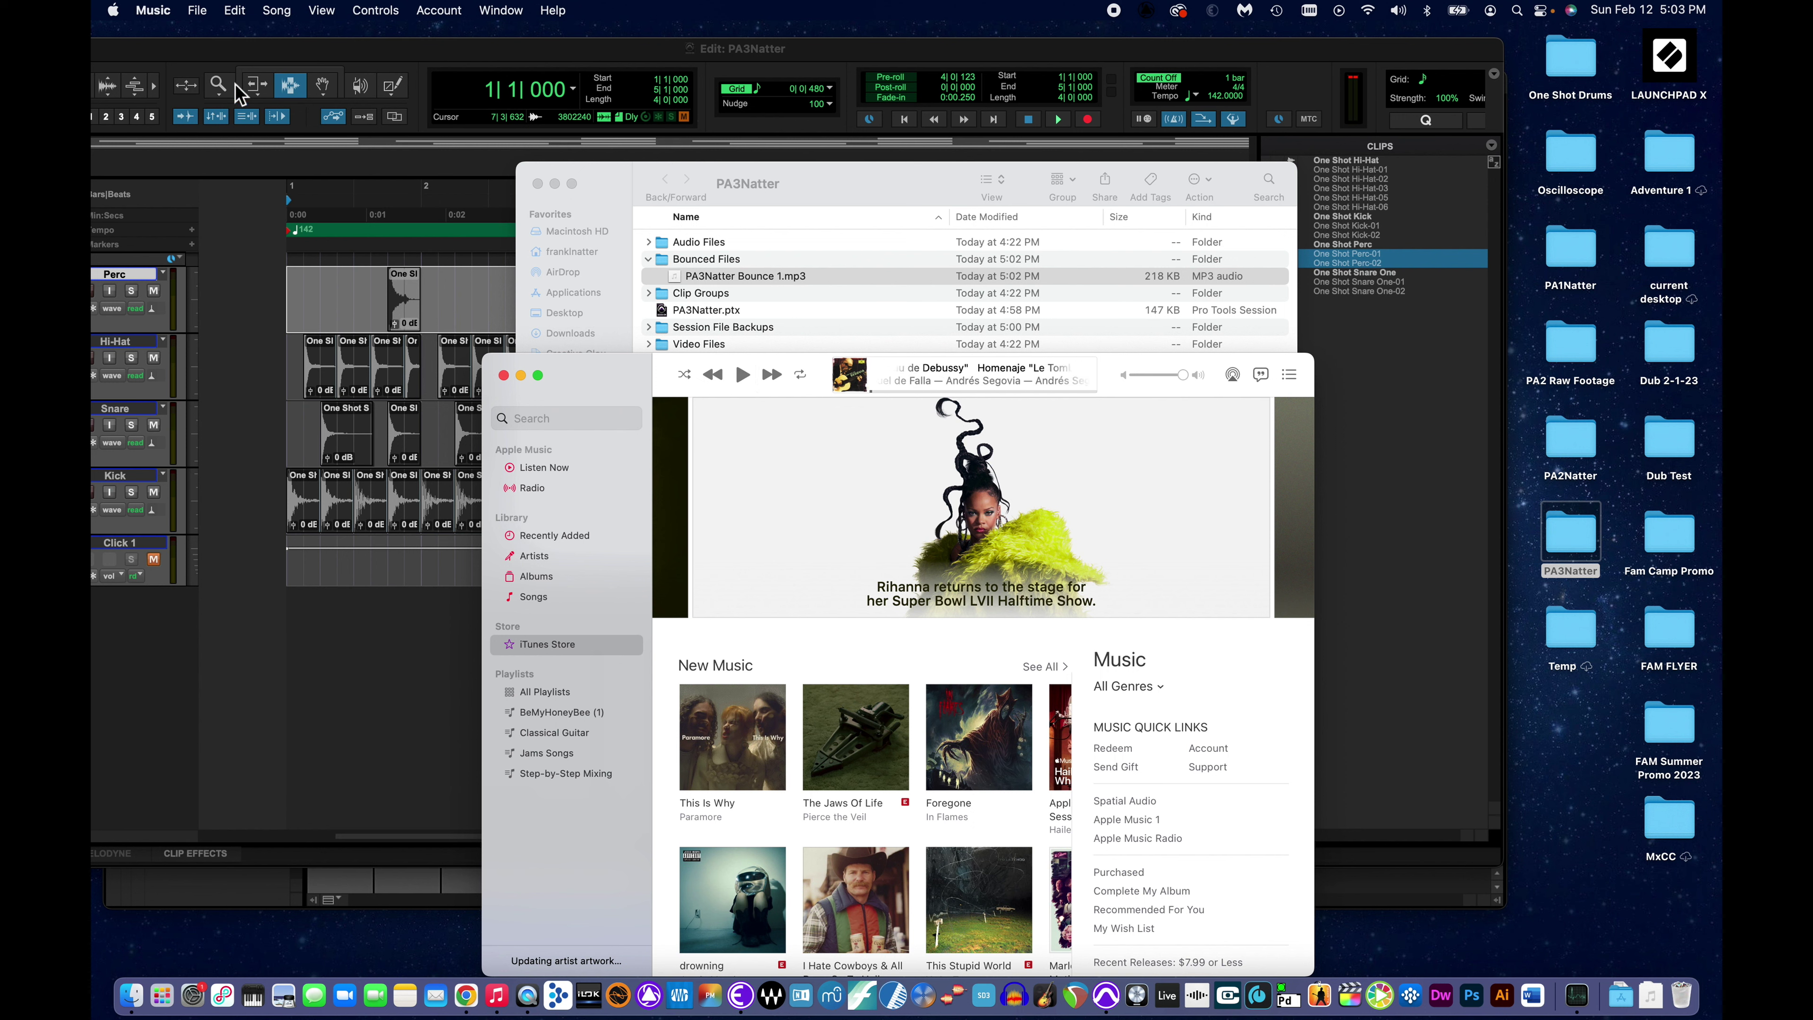
Hide the Music player, close the PA3Natter Finder window and return to the Pro Tools Edit window.
left_click(153, 10)
left_click(158, 125)
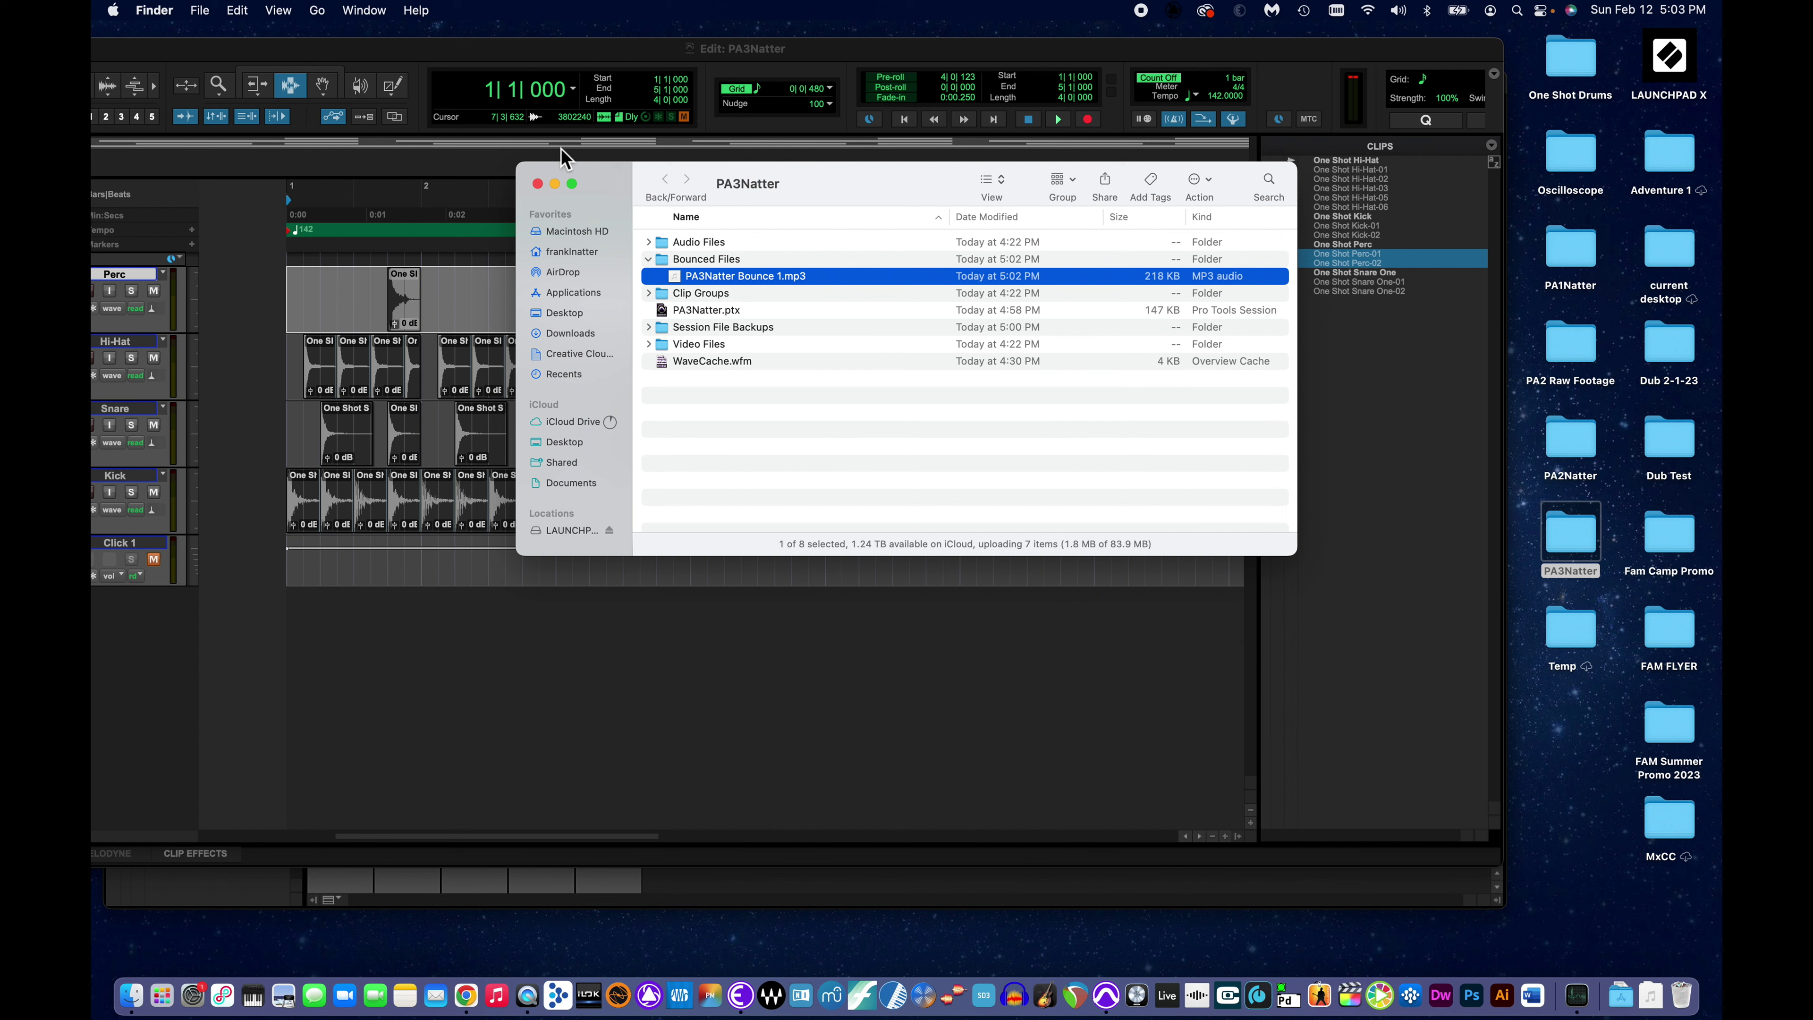
left_click(538, 184)
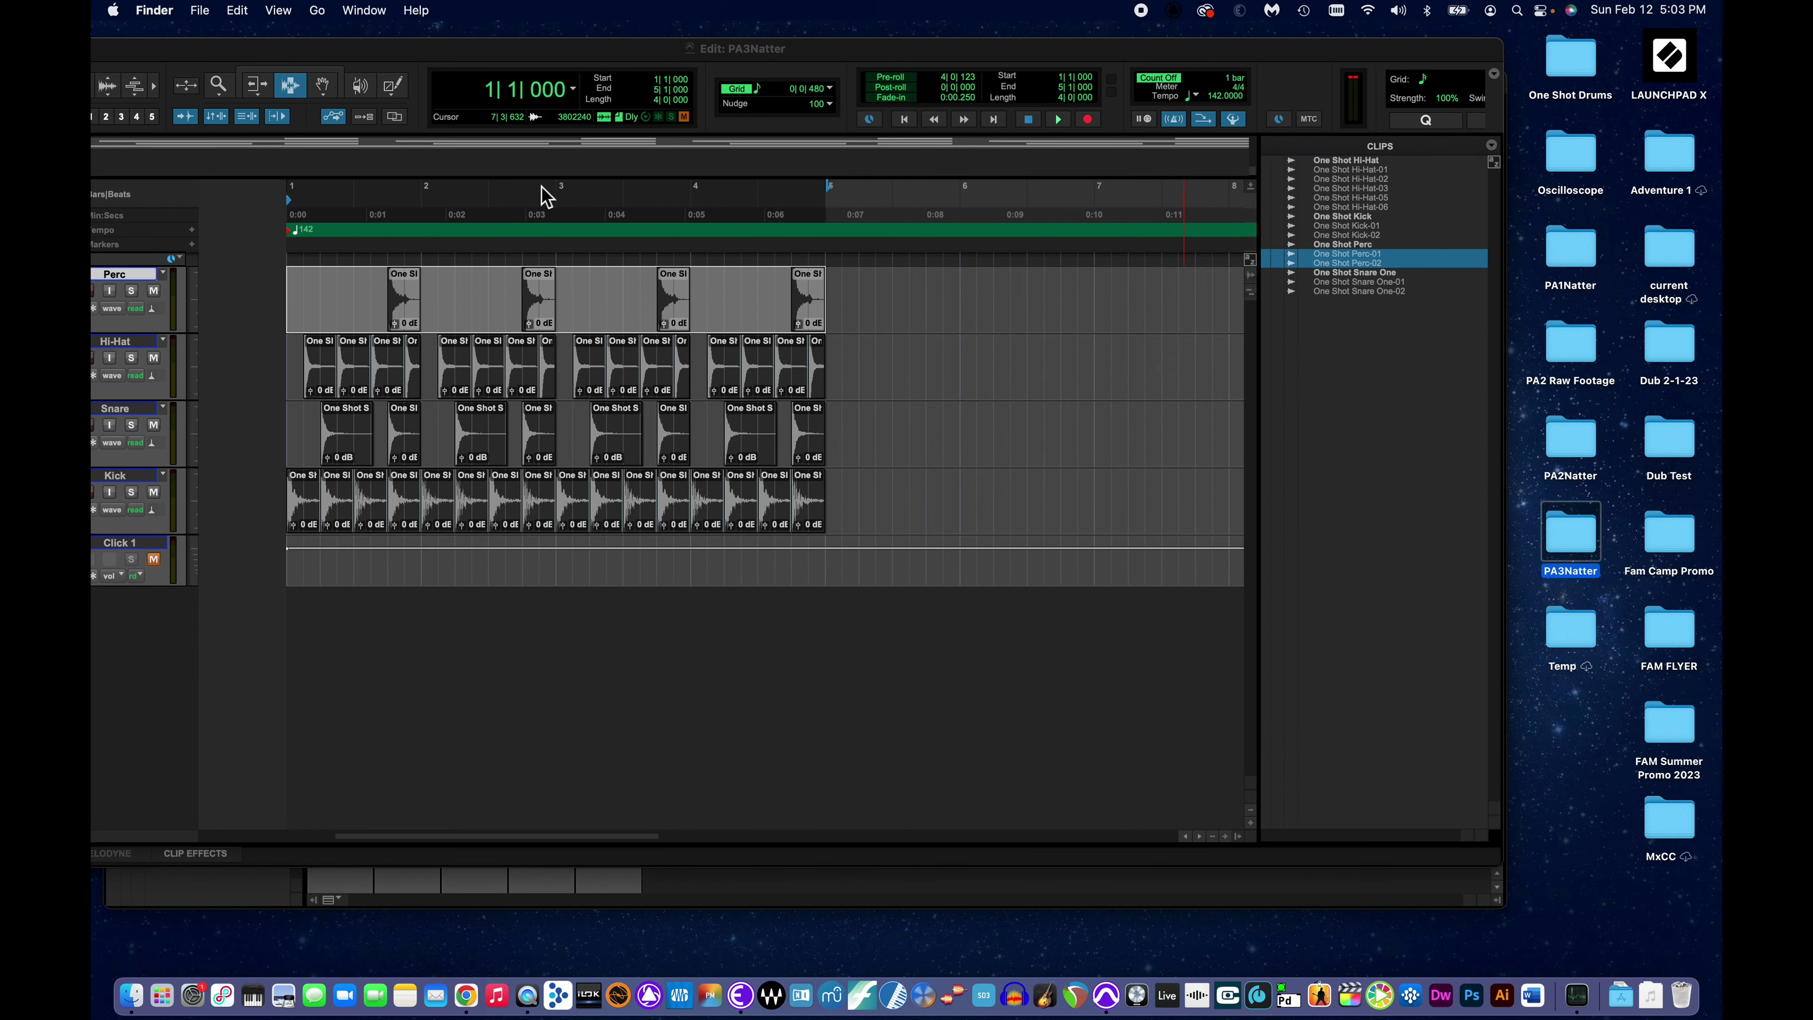
left_click(621, 74)
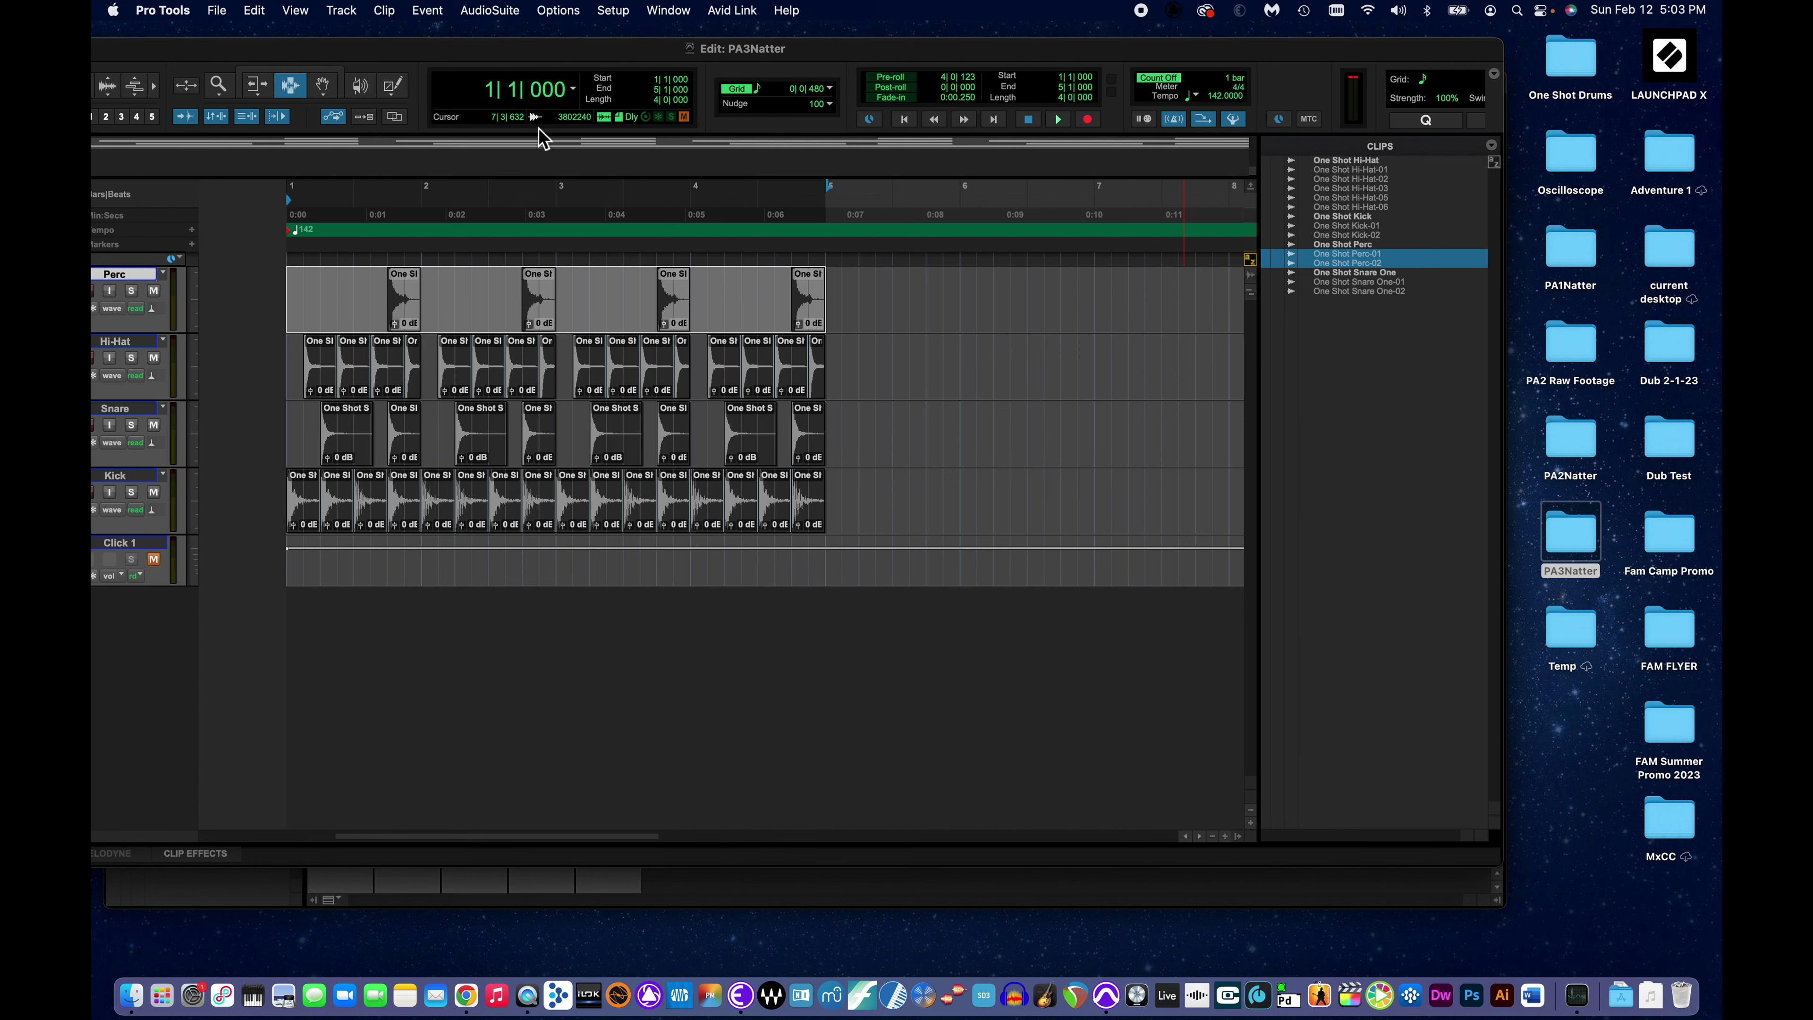
Shift the Pro Tools Edit window aside and open the PA3Natter session folder from the desktop.
left_click_drag(538, 48, 648, 46)
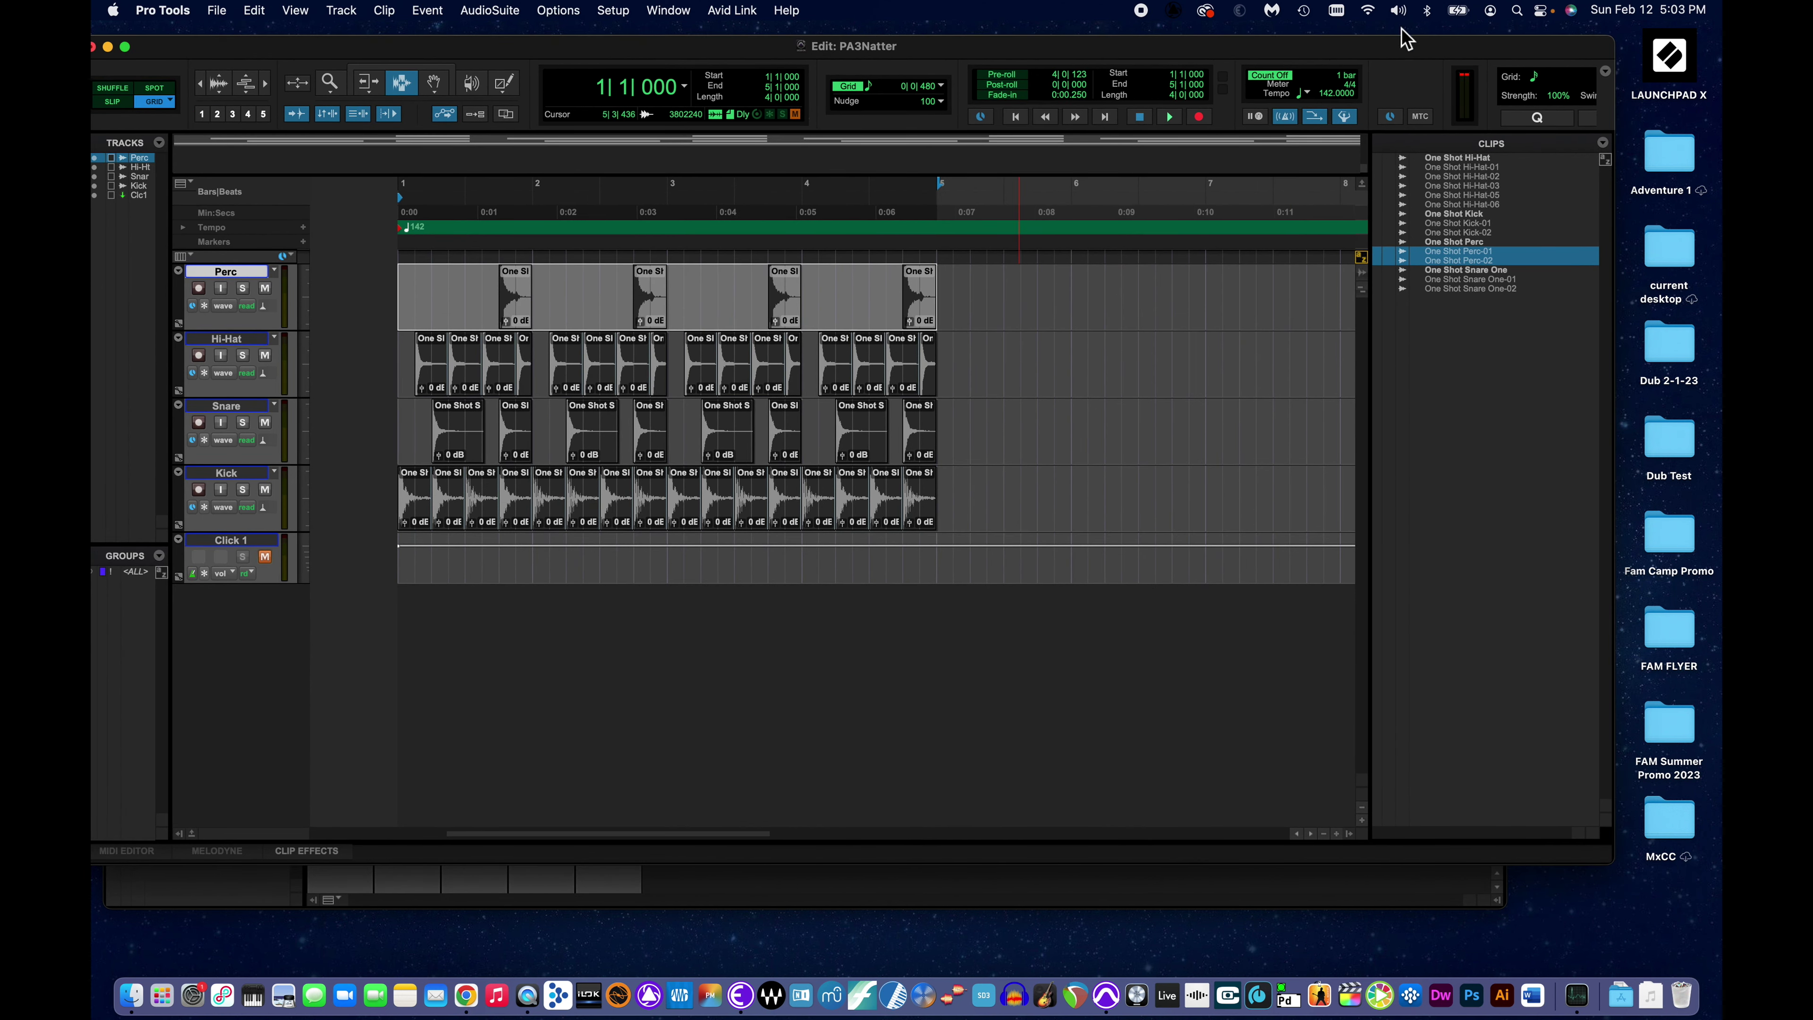
left_click_drag(1401, 43, 1191, 46)
double_click(1575, 532)
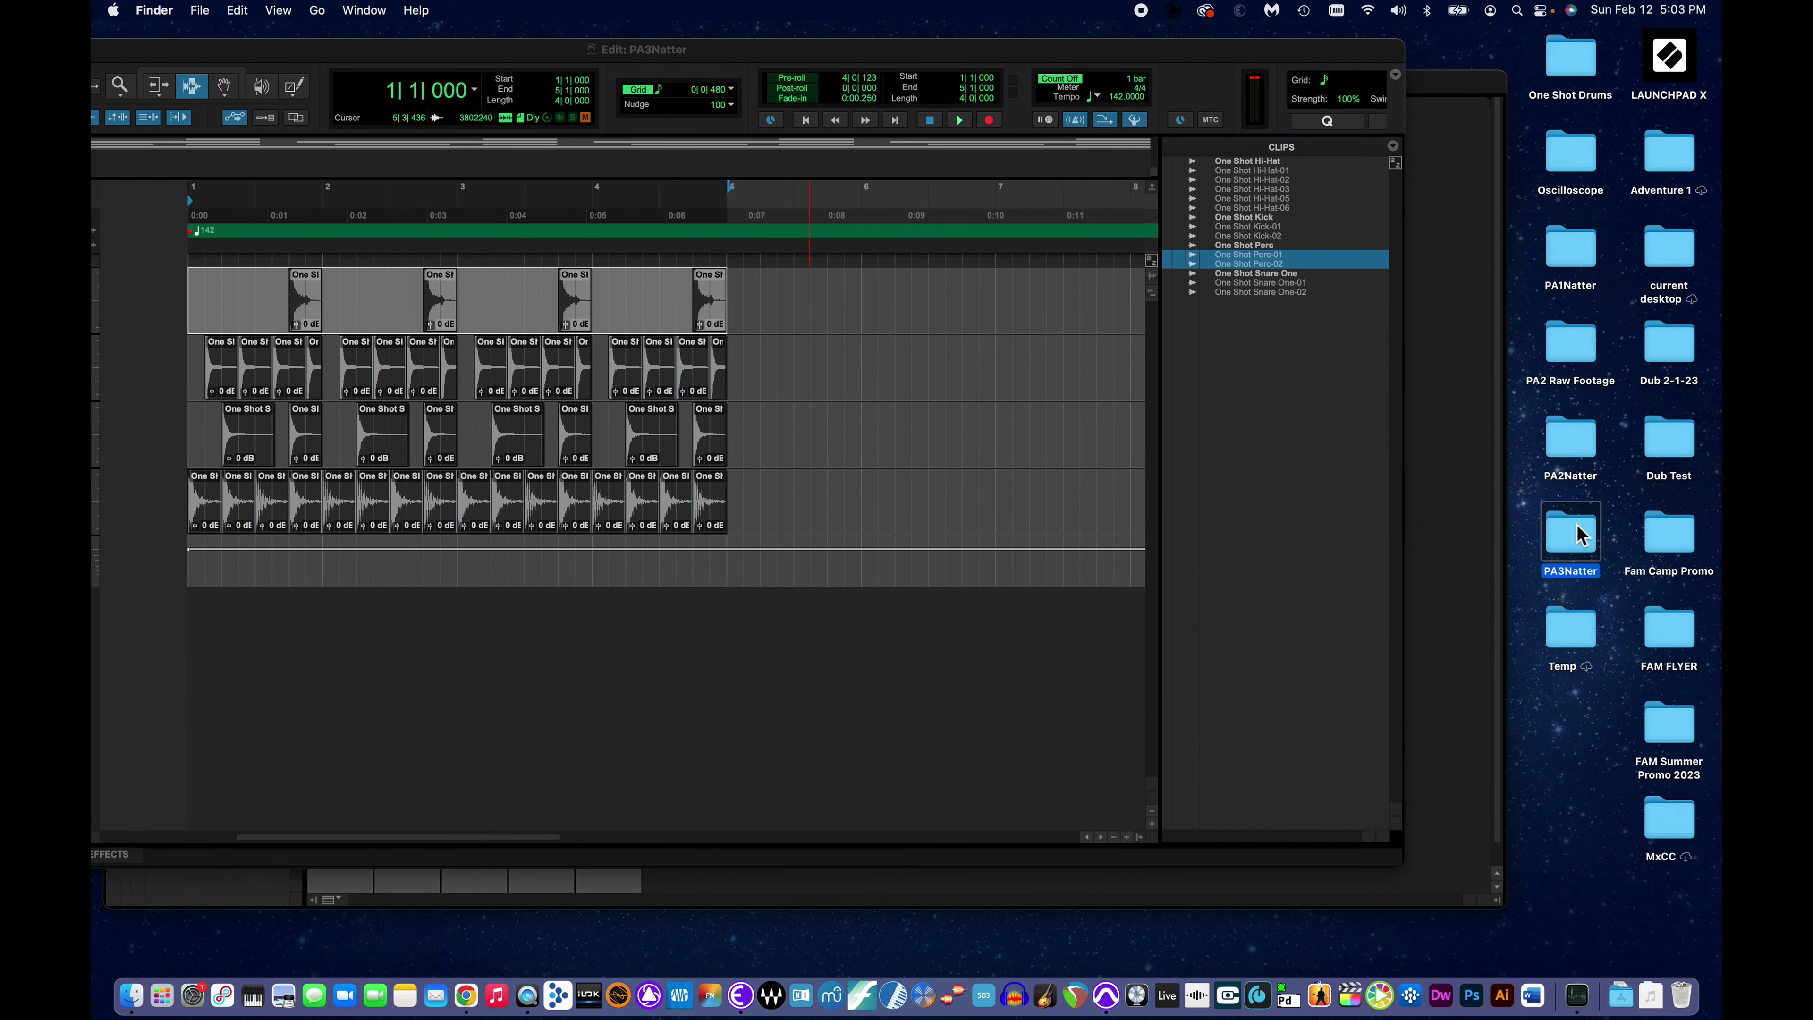